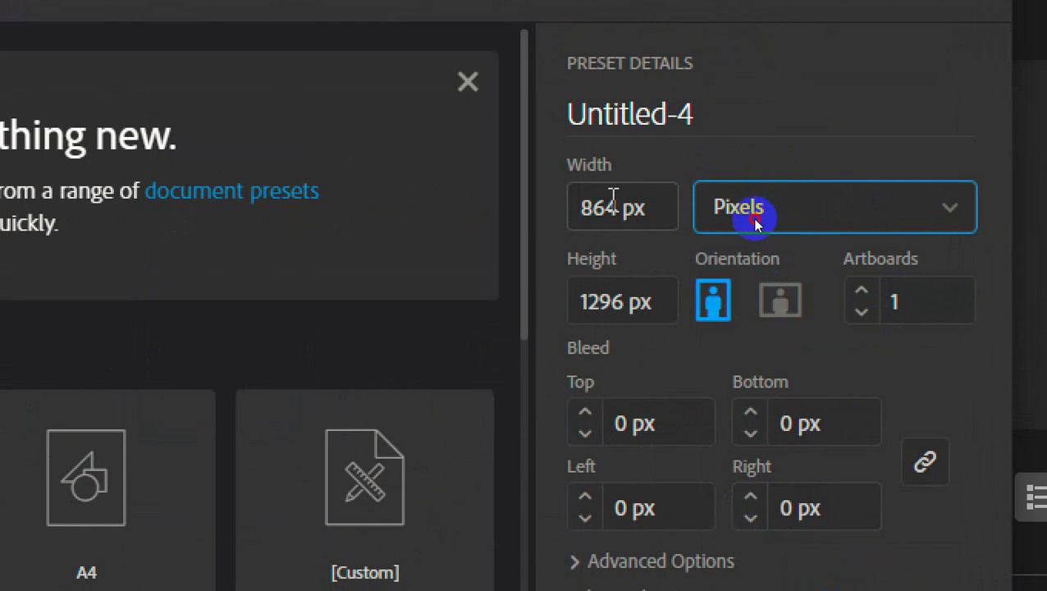
Create a new document 1920 px wide and 1080 px high.
left_click_drag(609, 208, 531, 217)
key("BackSpace")
key("Delete")
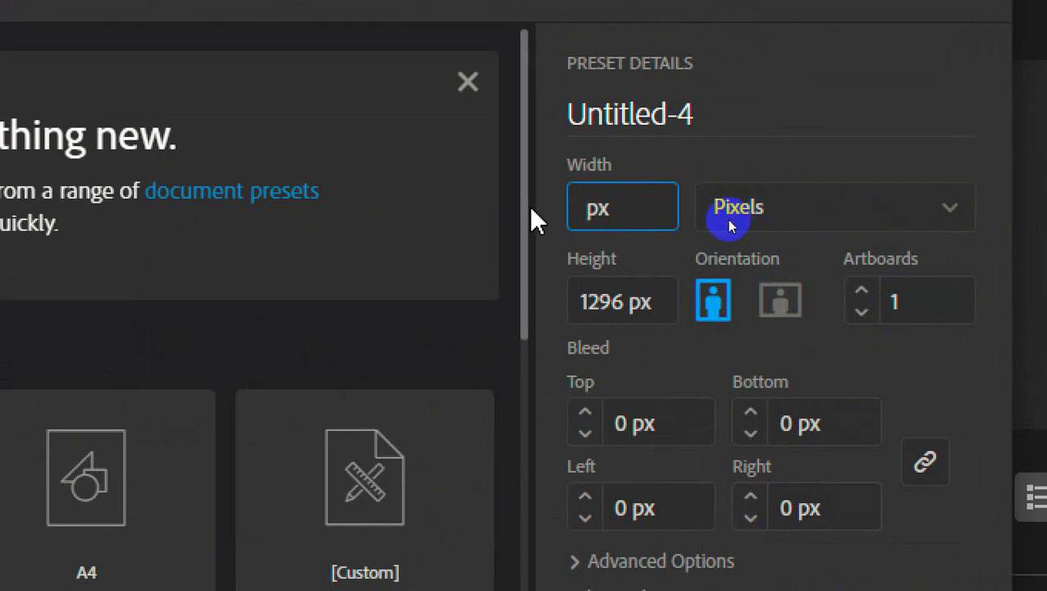
type("1920")
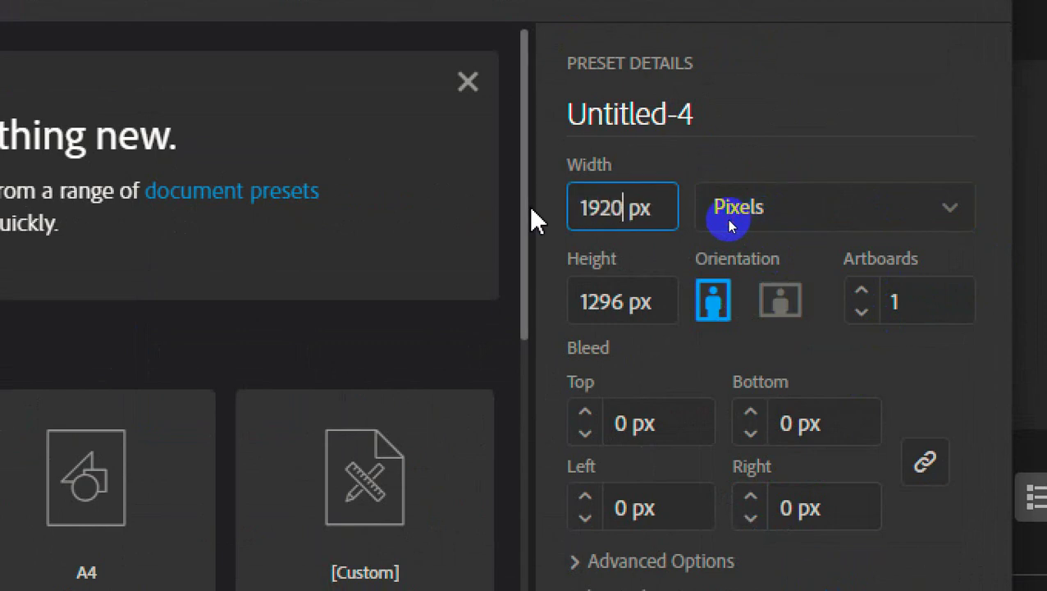
key("Tab")
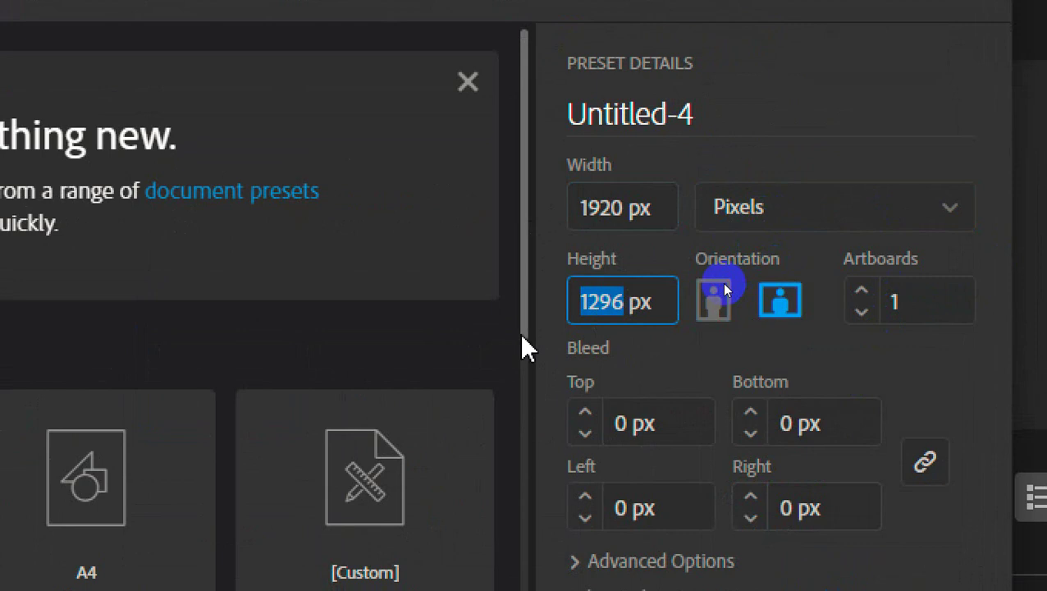
type("1080")
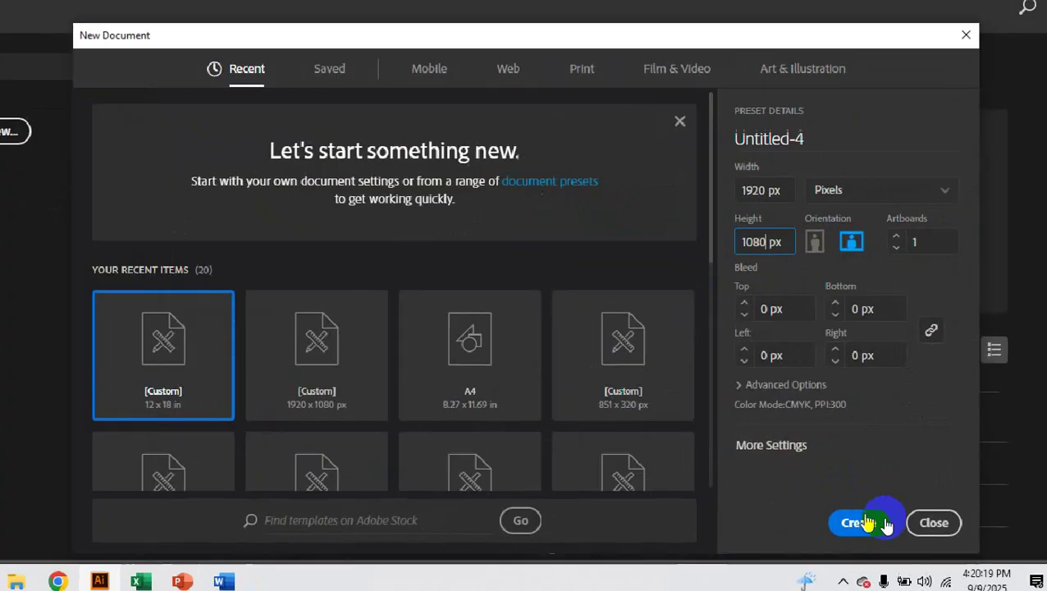
left_click(809, 590)
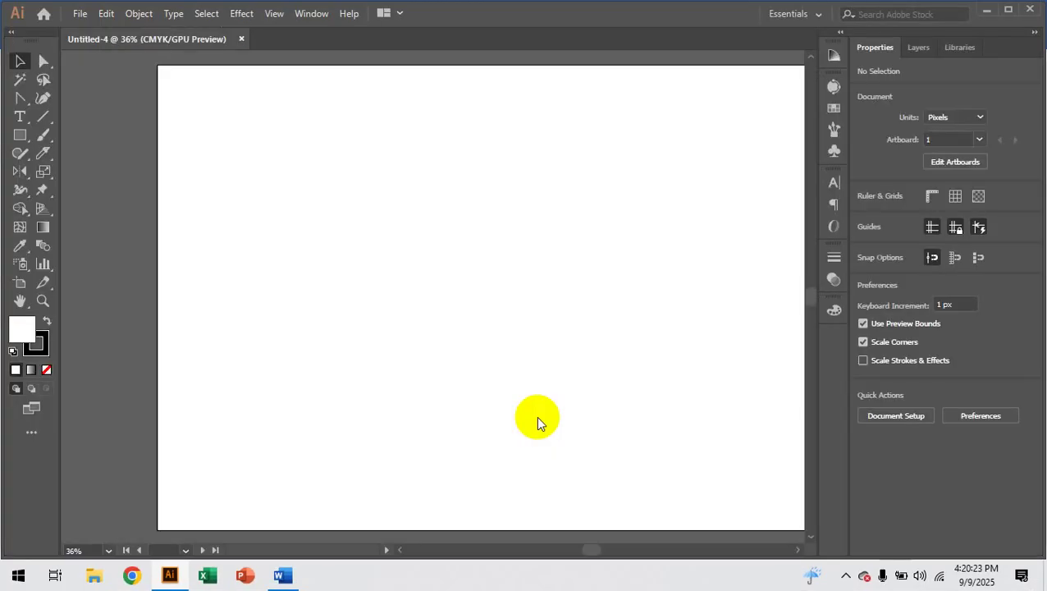
key("ctrl+minus")
key("ctrl+minus")
key("ctrl+minus")
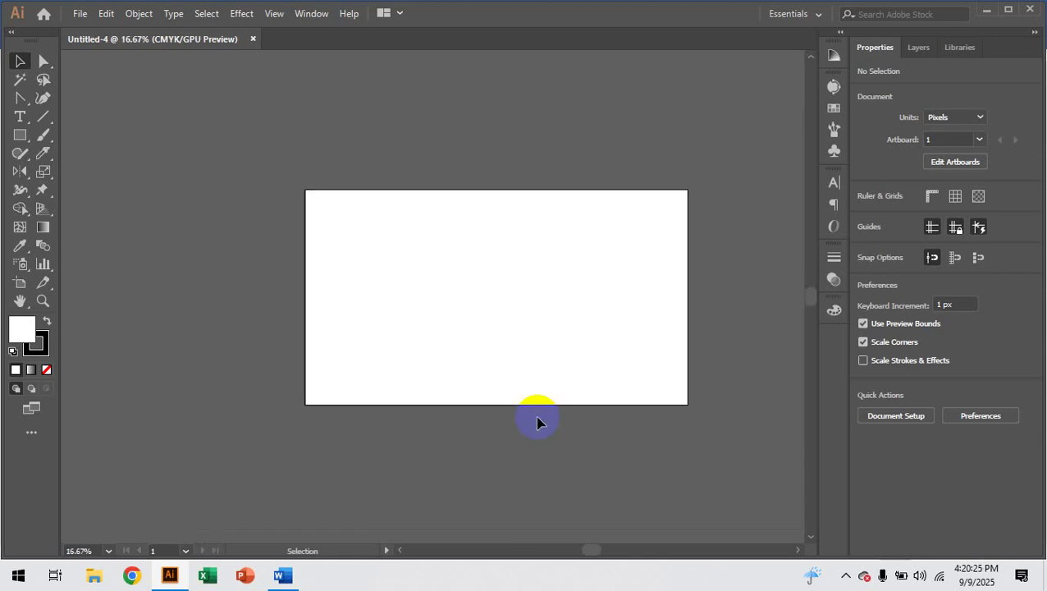
left_click_drag(537, 421, 479, 399)
key("ctrl+plus")
key("ctrl+plus")
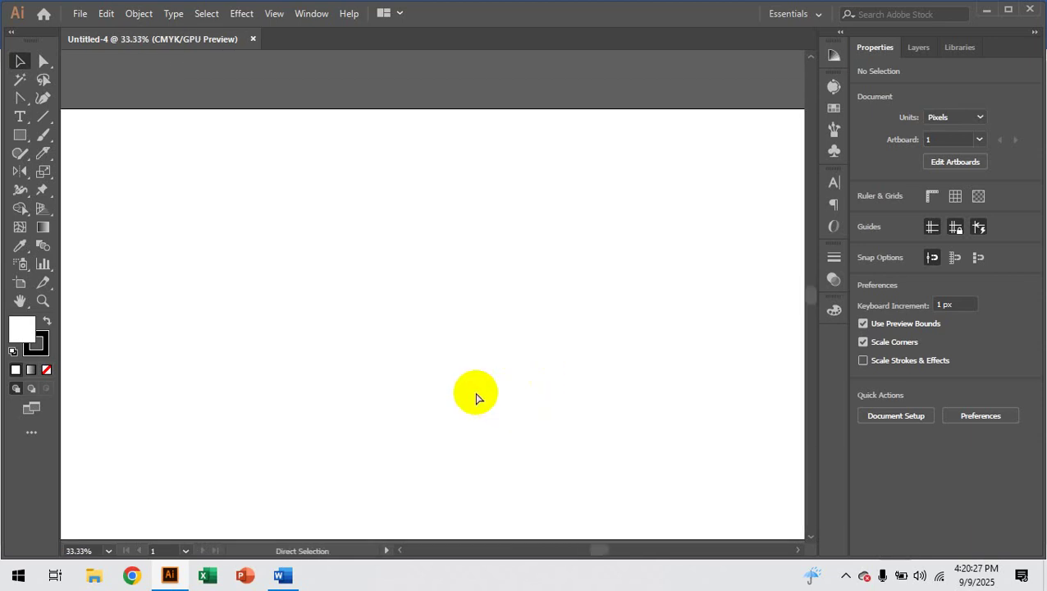
key("ctrl+minus")
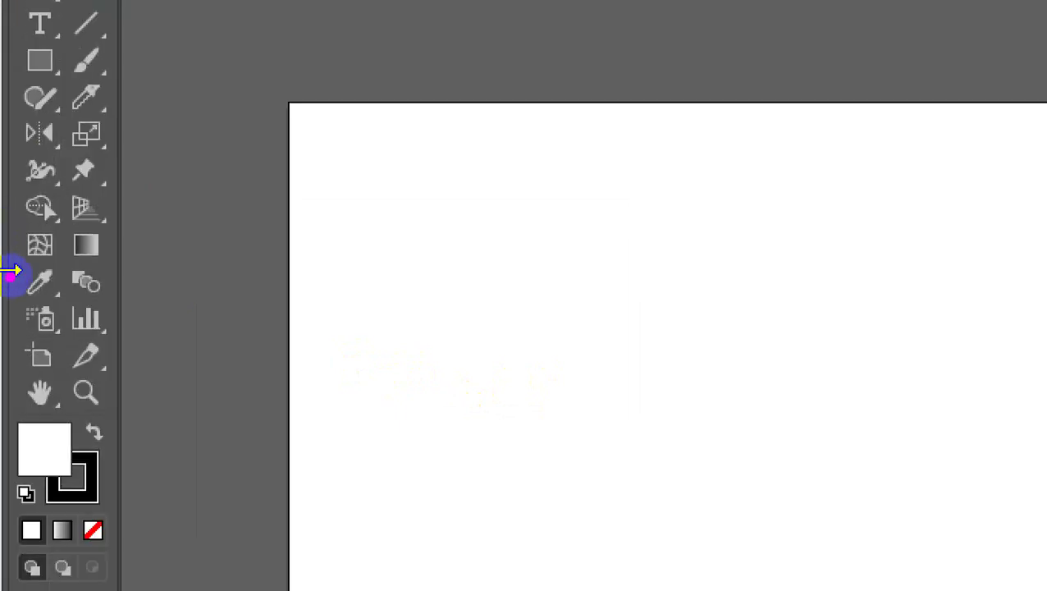
left_click(39, 282)
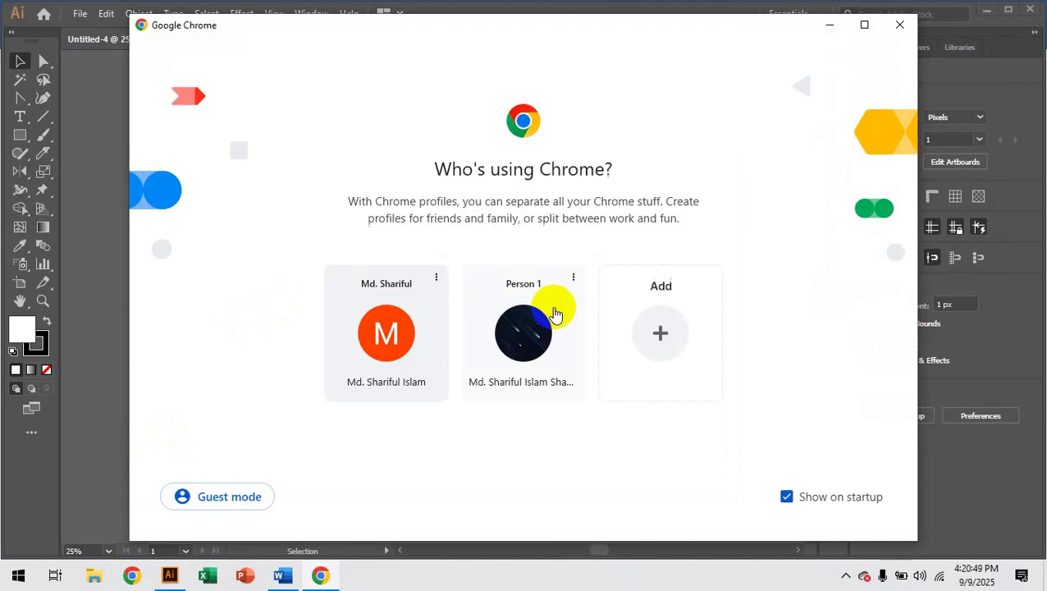
Switch to Chrome with the second profile and search Google Images for "room color palette".
left_click(549, 332)
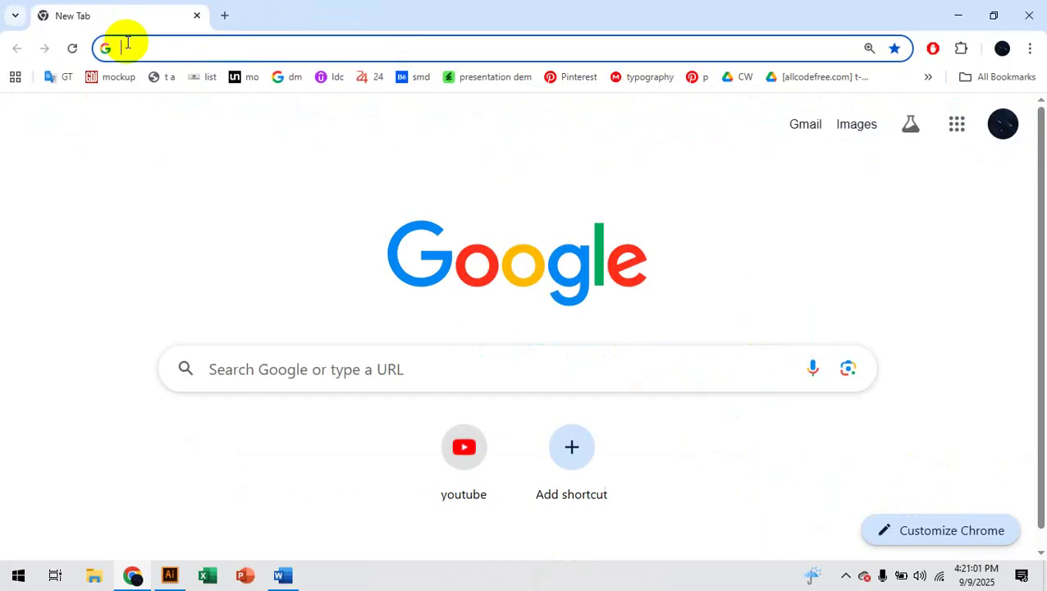
type("room")
key("Return")
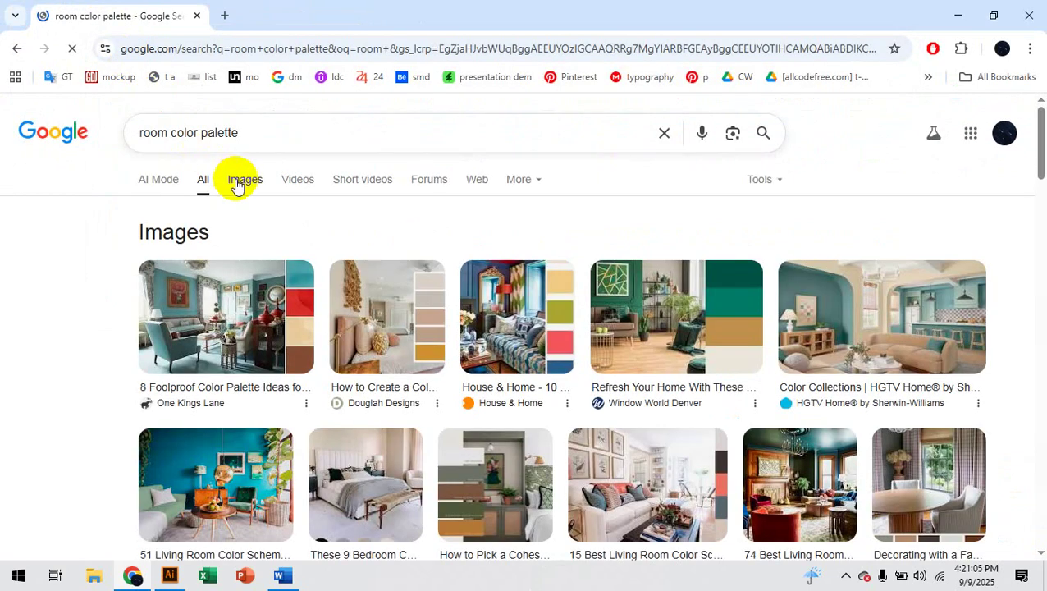
left_click(236, 184)
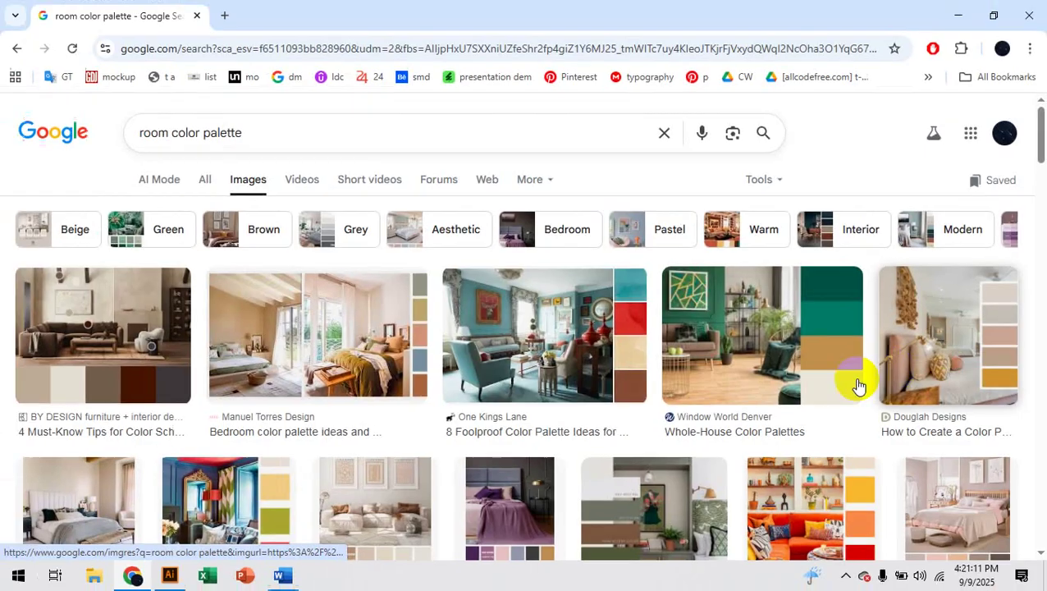
Open the House & Home living room palette result with the red sofa and look over its five color swatches.
scroll(858, 386, "down", 3)
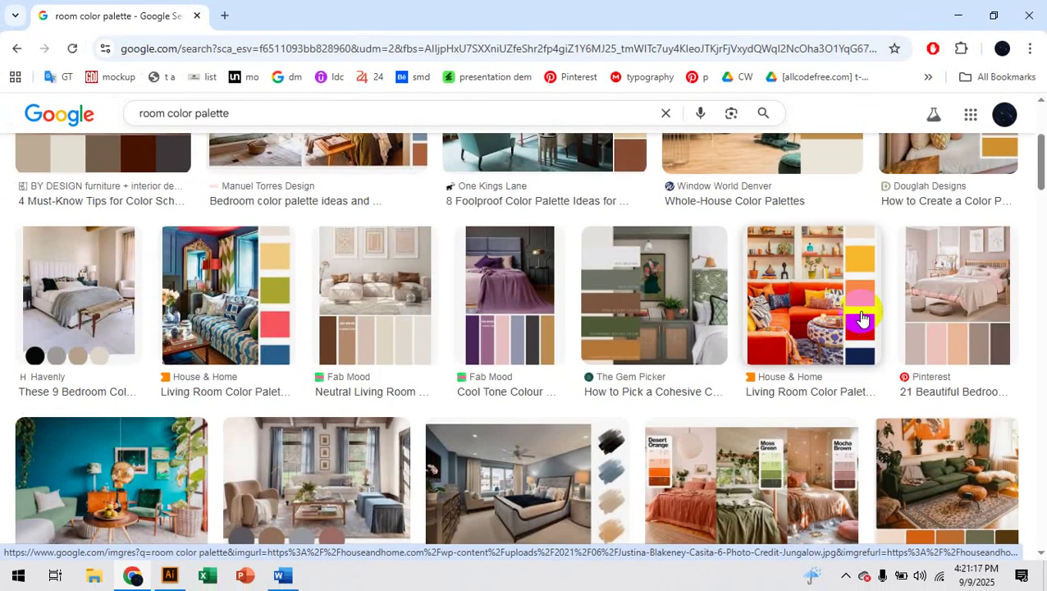
left_click(861, 318)
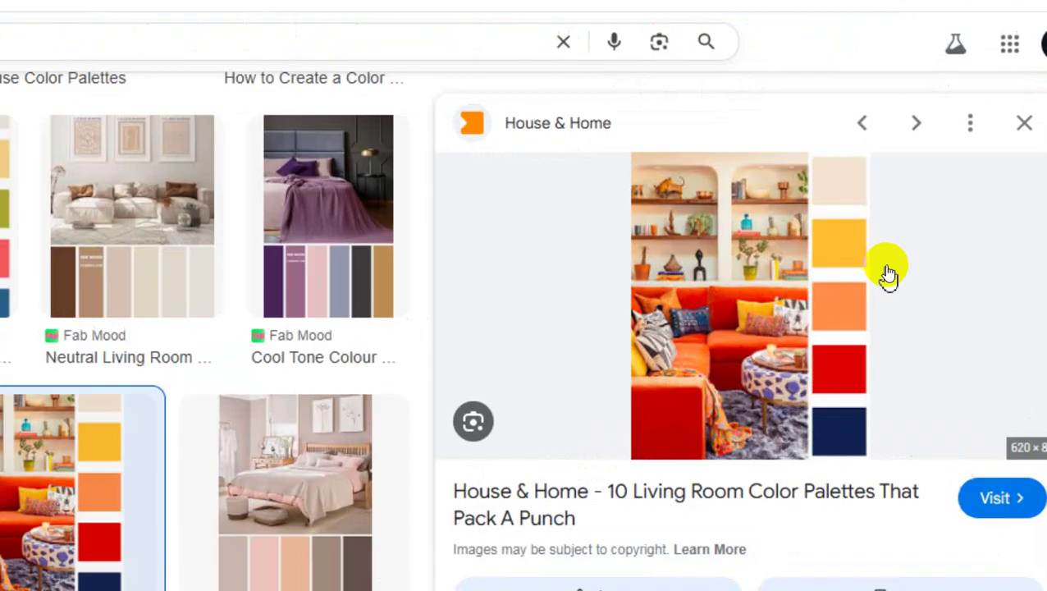
left_click_drag(846, 187, 879, 176)
left_click_drag(847, 245, 889, 229)
left_click_drag(831, 319, 865, 304)
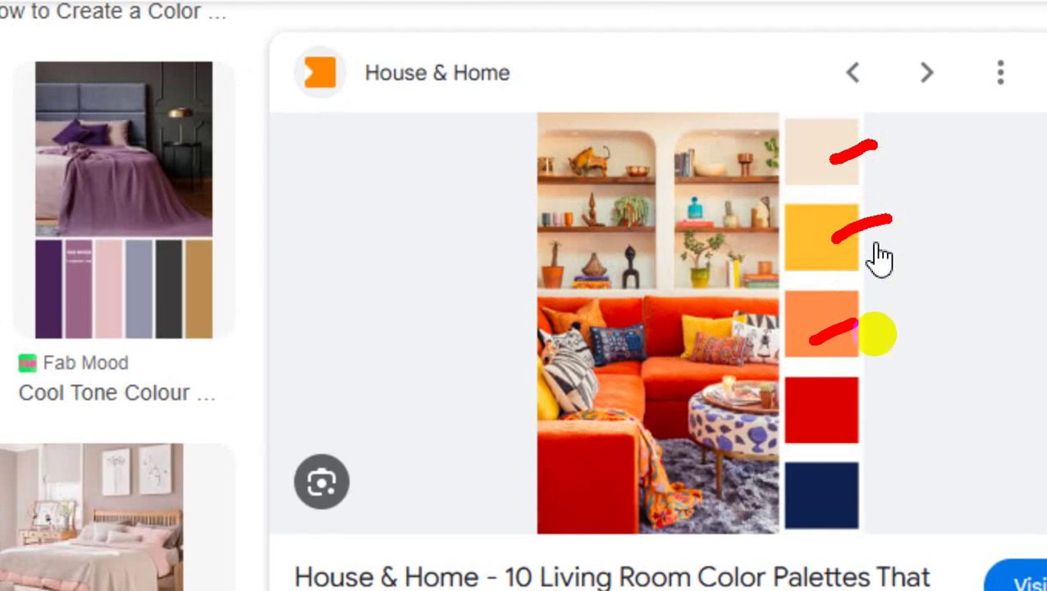
left_click_drag(814, 434, 858, 420)
left_click_drag(822, 495, 875, 470)
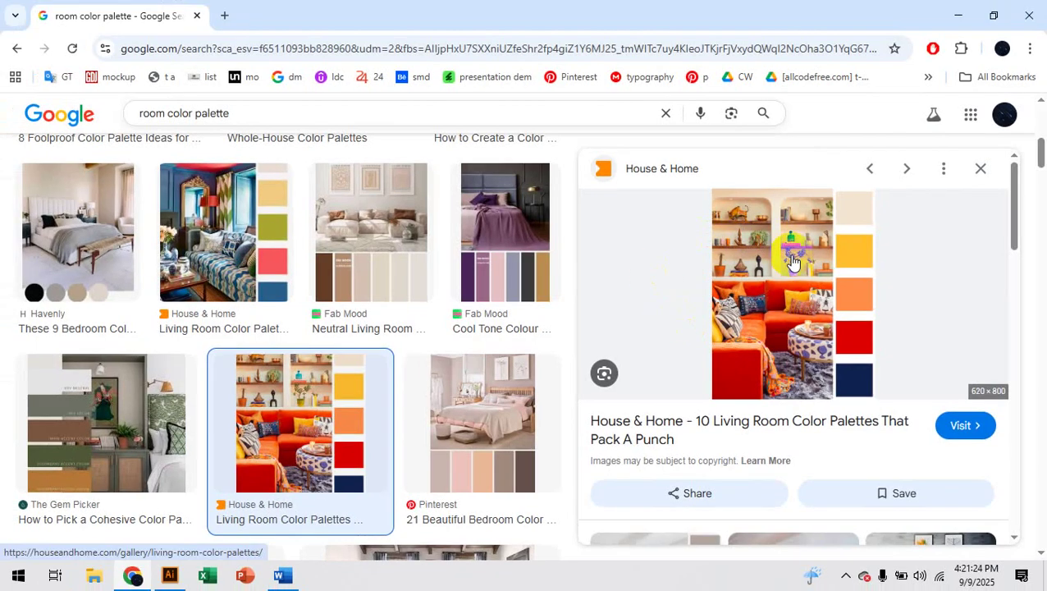
Save the red-sofa palette image to the Desktop as "room color" in JPEG format.
right_click(793, 263)
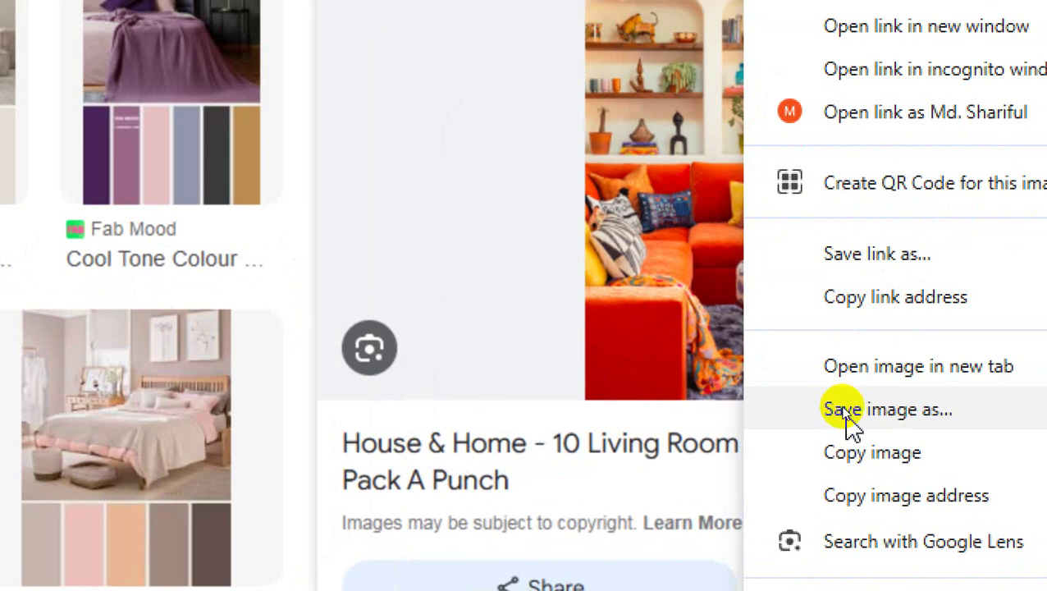
left_click(852, 419)
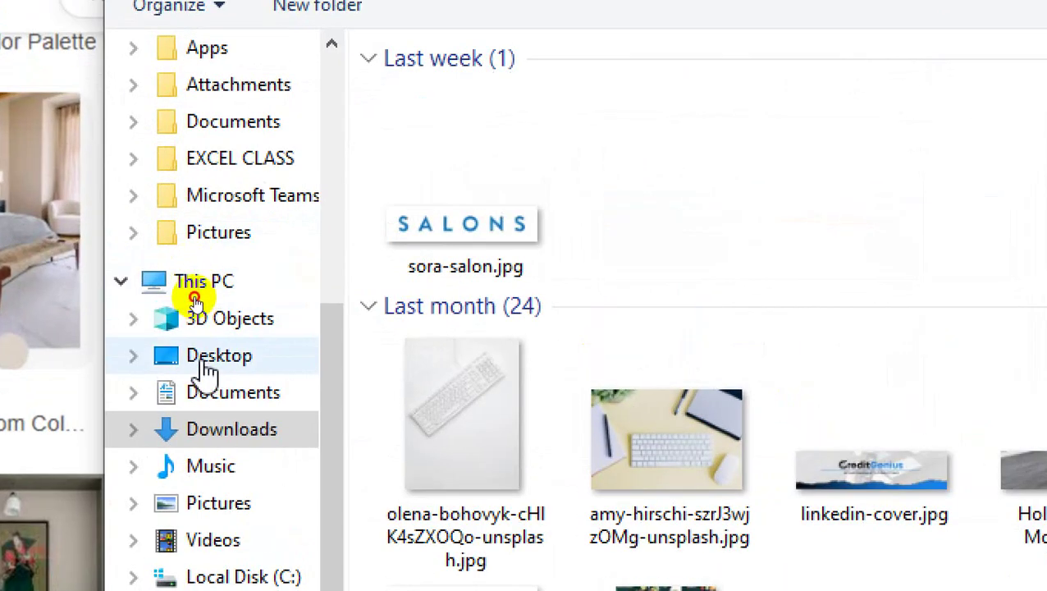
left_click(206, 361)
left_click(362, 476)
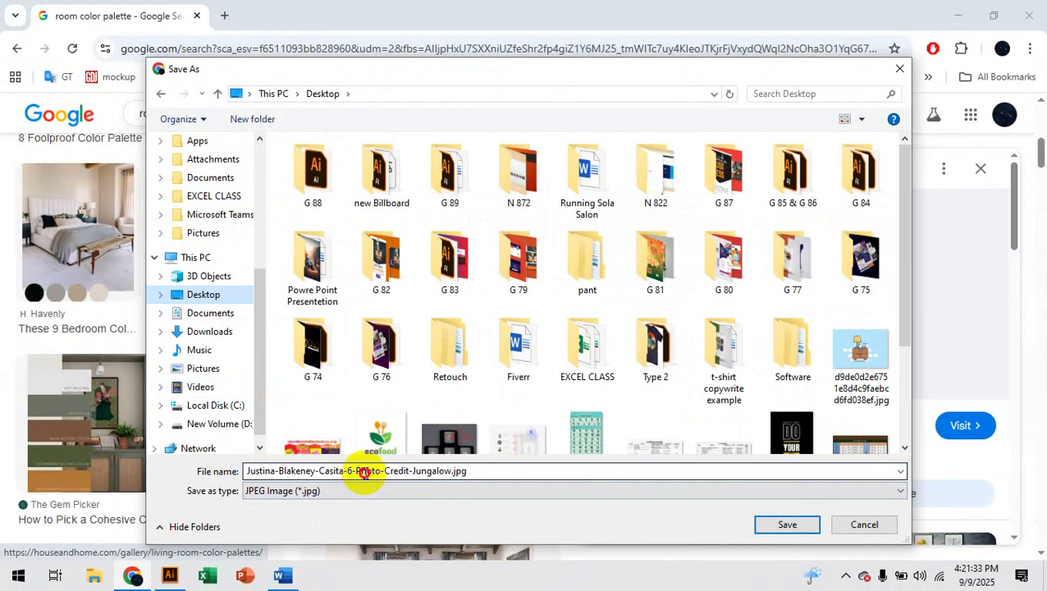
double_click(362, 473)
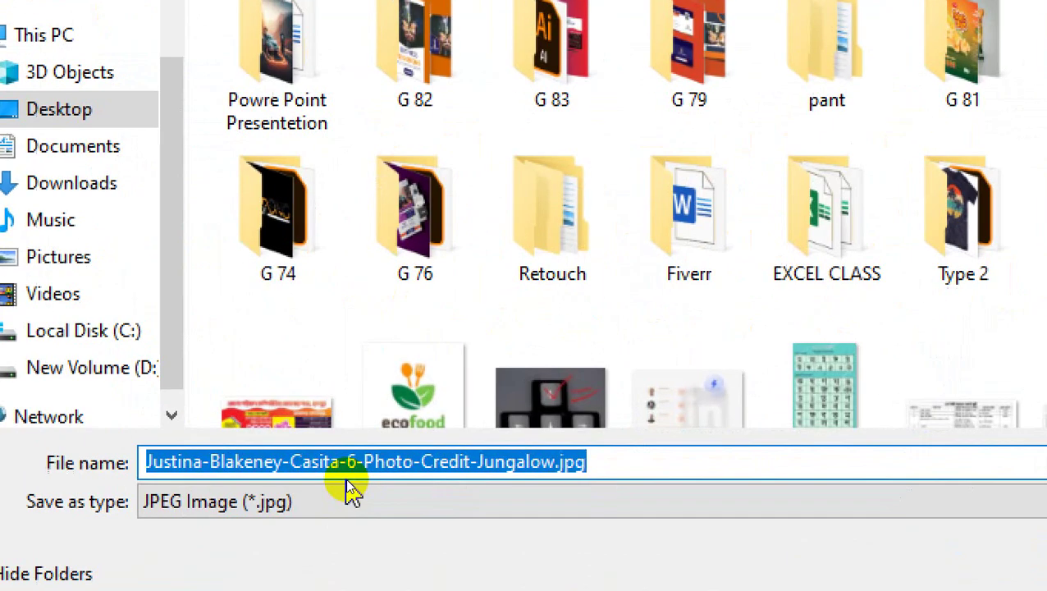
type("room color")
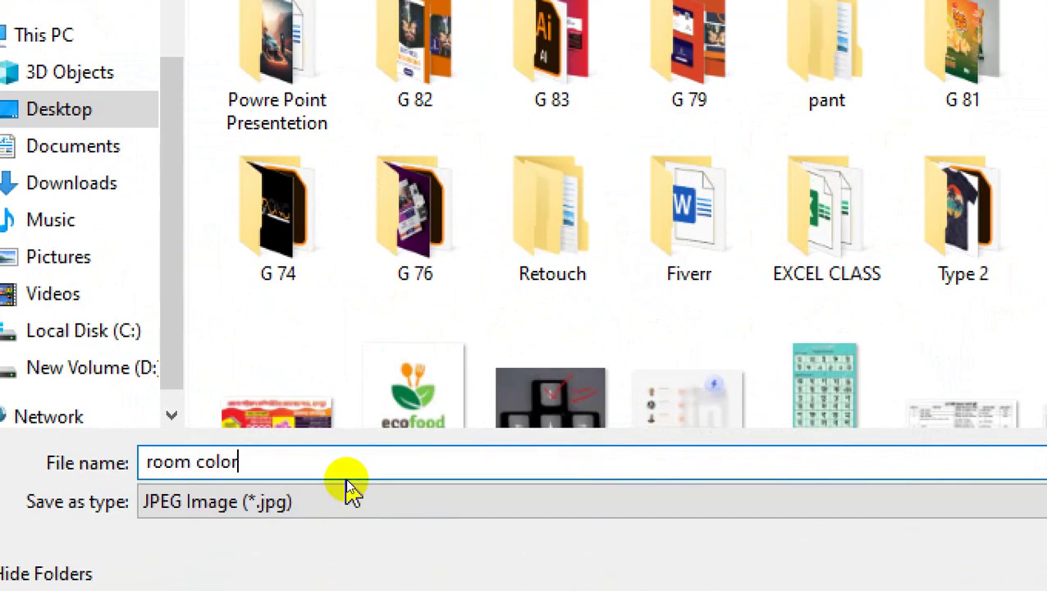
key("Return")
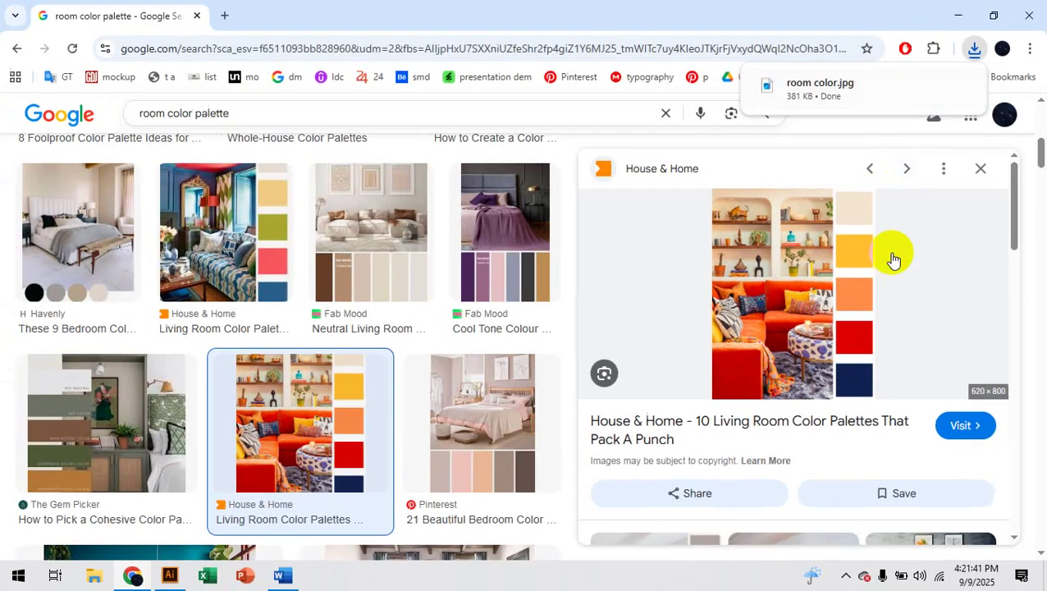
Copy the red-sofa palette image and the Pinterest bedroom palette image from the search results straight onto the desktop.
left_click_drag(774, 265, 714, 268)
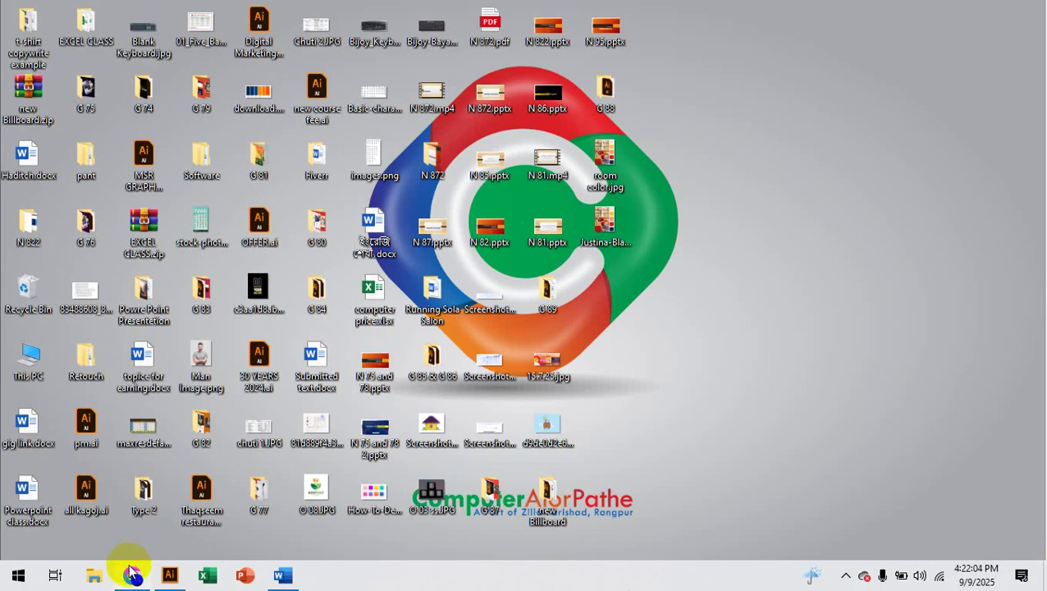
left_click(132, 574)
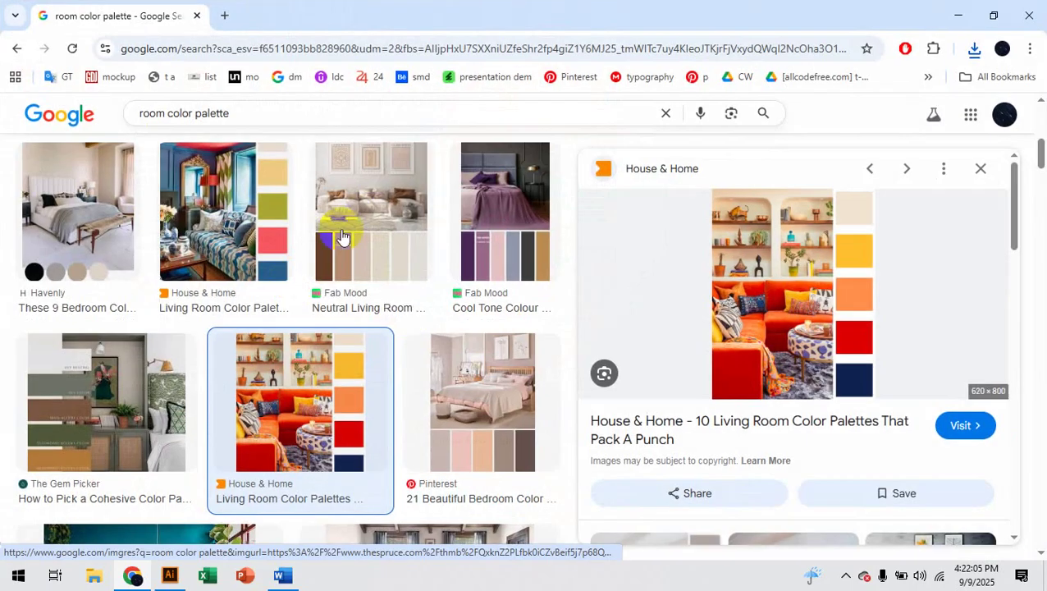
left_click(496, 439)
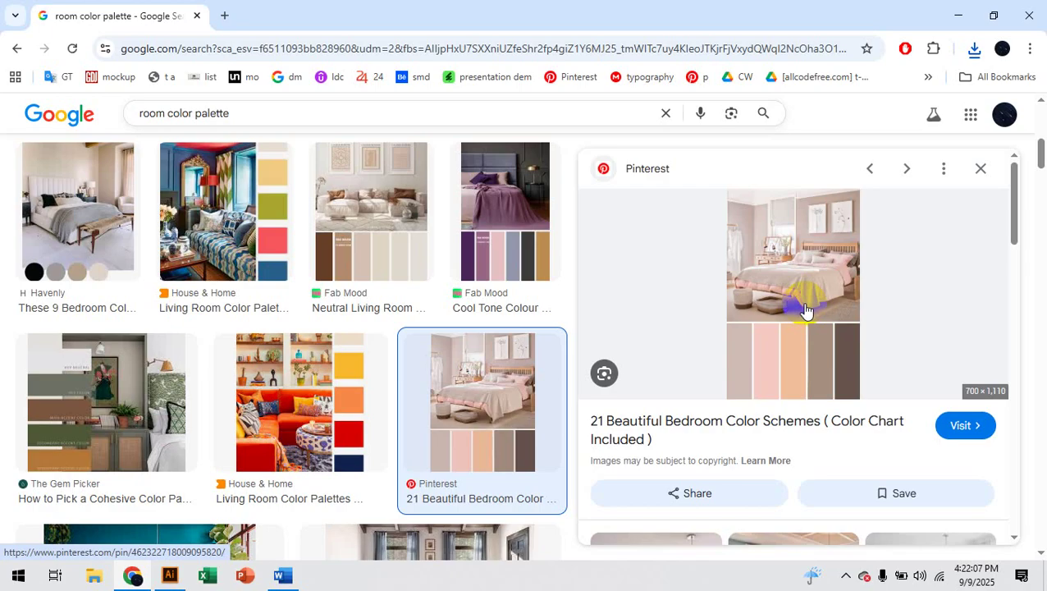
left_click_drag(790, 303, 715, 320)
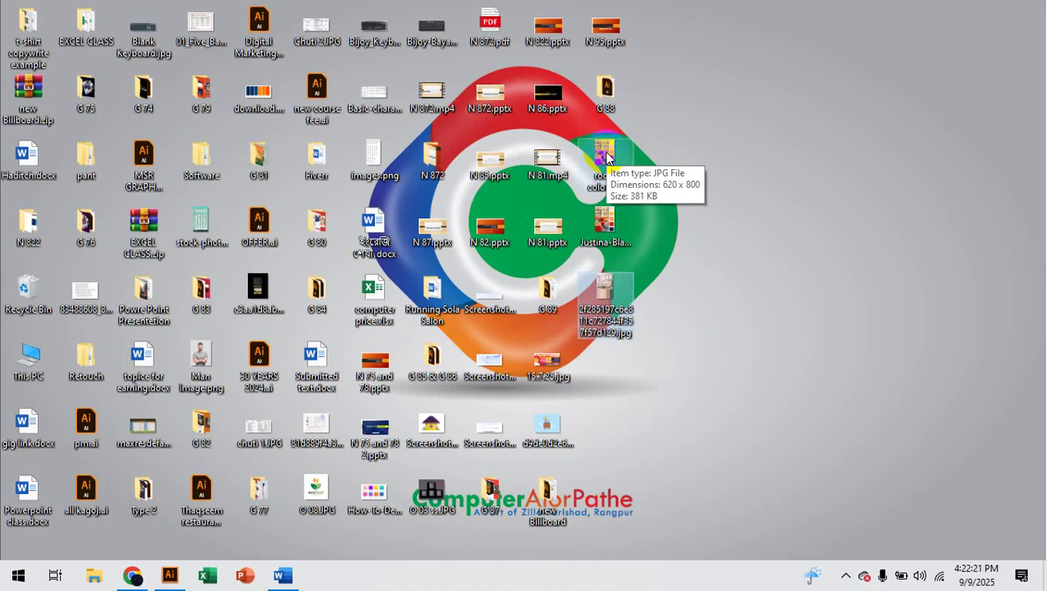
Place room color.jpg from the desktop into the Illustrator document, beside the artboard's left edge.
left_click_drag(606, 154, 679, 236)
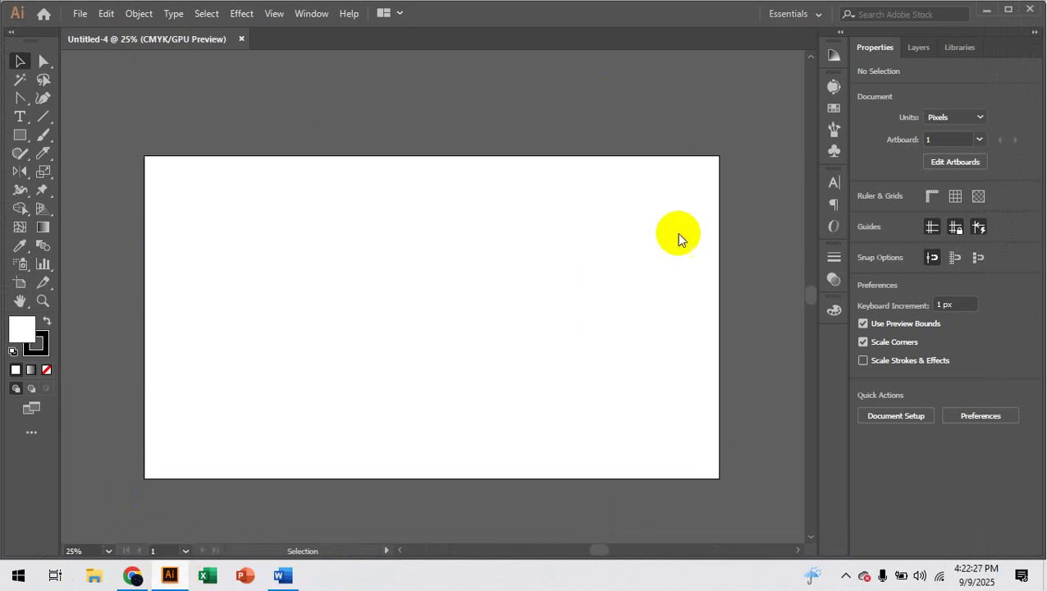
left_click_drag(743, 234, 105, 319)
scroll(268, 367, "left", 3)
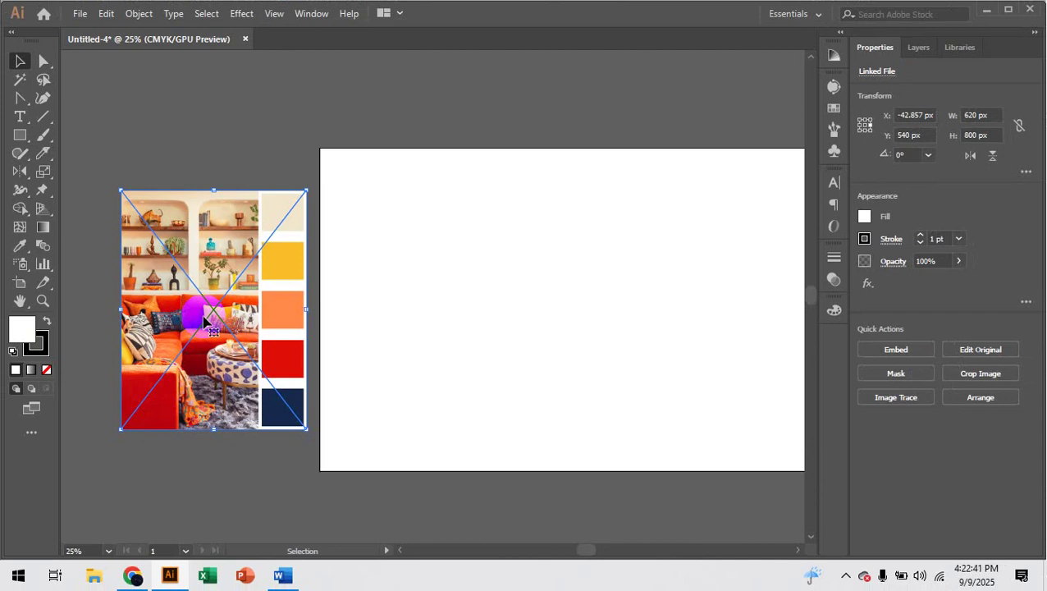
key("super+d")
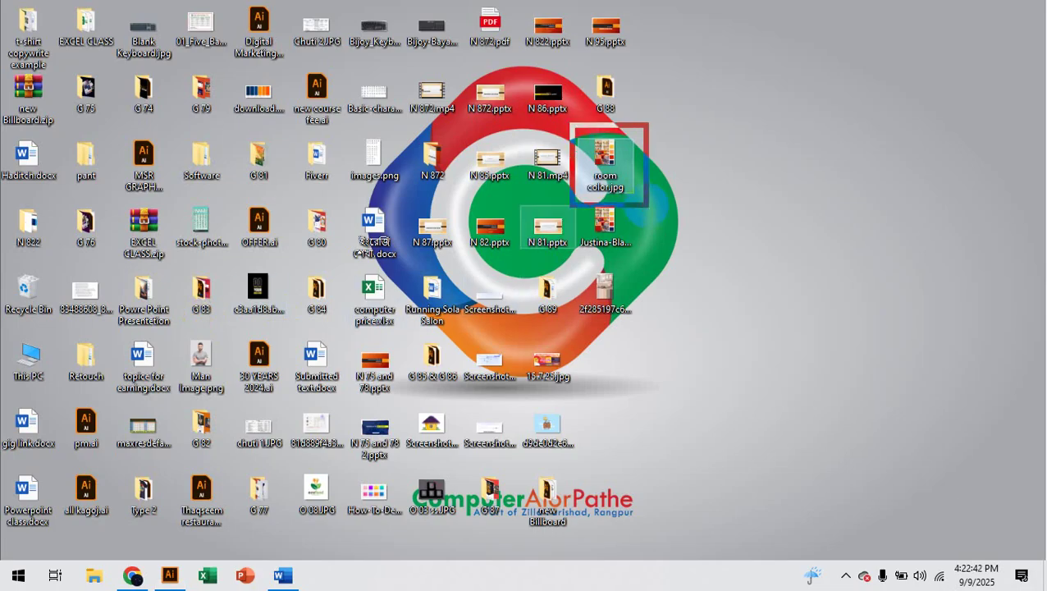
left_click(167, 564)
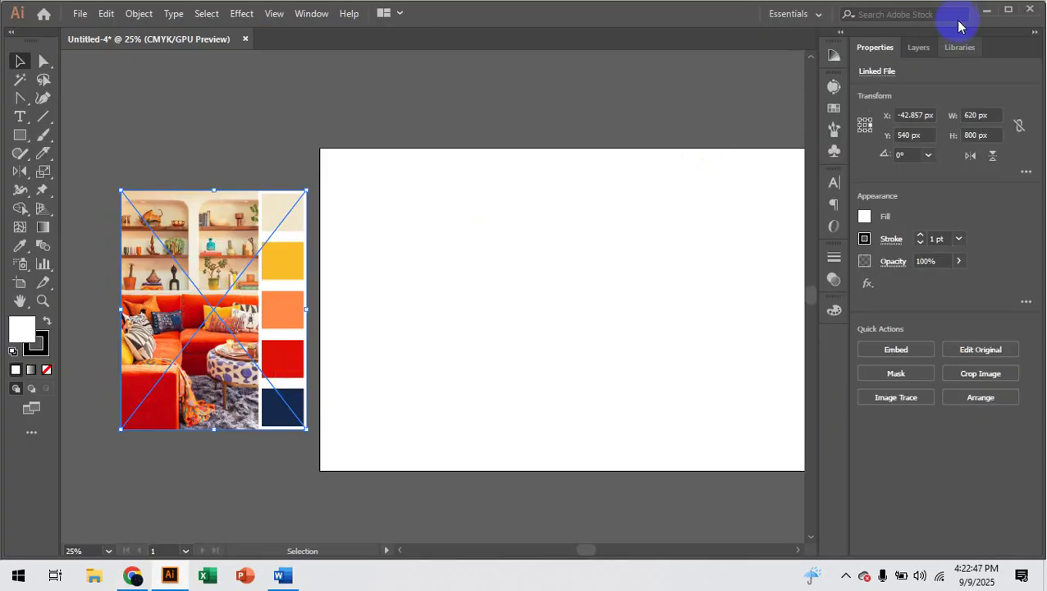
left_click(986, 12)
mouse_move(603, 99)
left_mouse_down()
mouse_move(653, 103)
mouse_move(628, 87)
left_mouse_up()
left_click(170, 576)
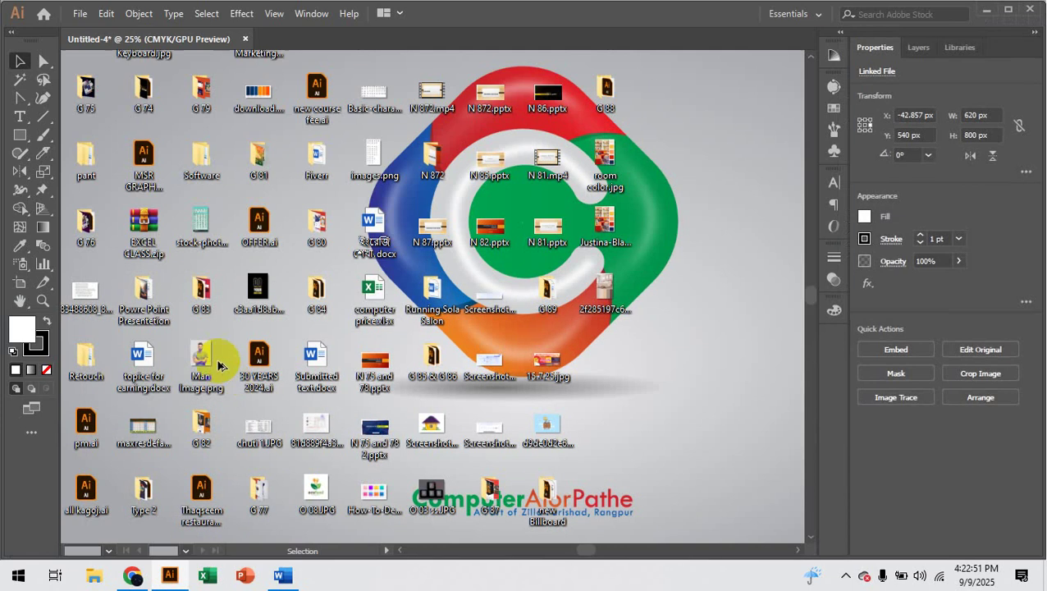
Embed the linked red-sofa palette image in the document.
mouse_move(211, 256)
left_mouse_down()
mouse_move(250, 324)
mouse_move(194, 355)
left_mouse_up()
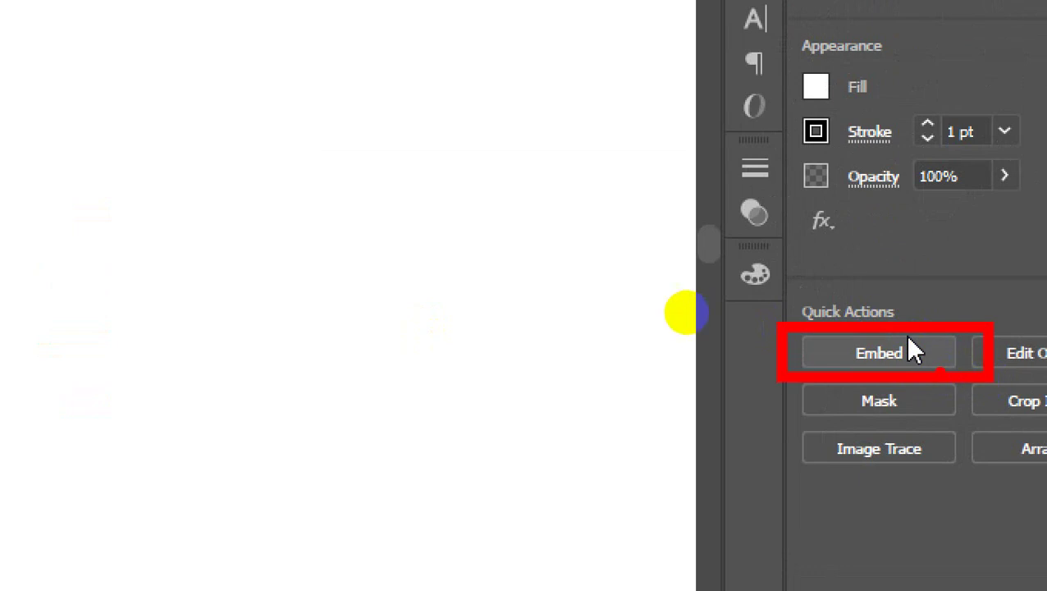
left_click(853, 354)
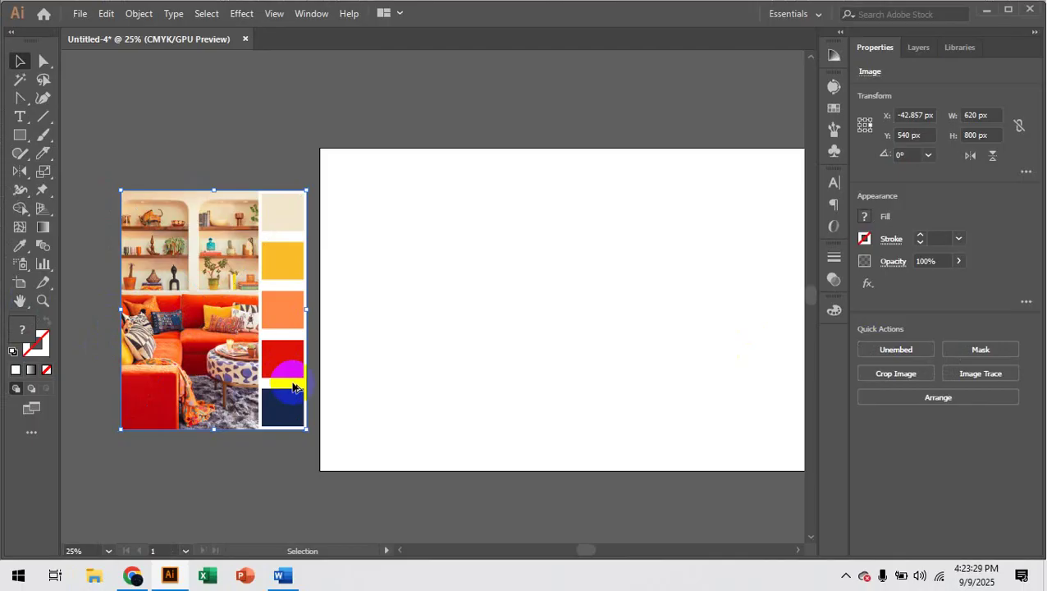
Place the bedroom palette image from the desktop into the Illustrator document and move it off the artboard, over the red-sofa image.
key("super+d")
left_click_drag(408, 367, 832, 0)
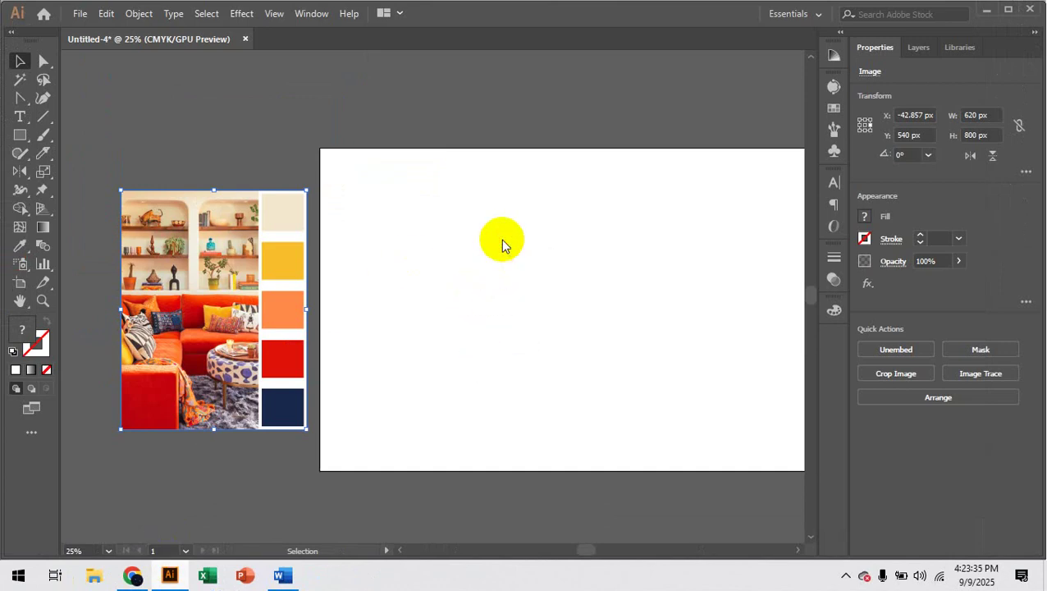
left_click_drag(551, 302, 55, 314)
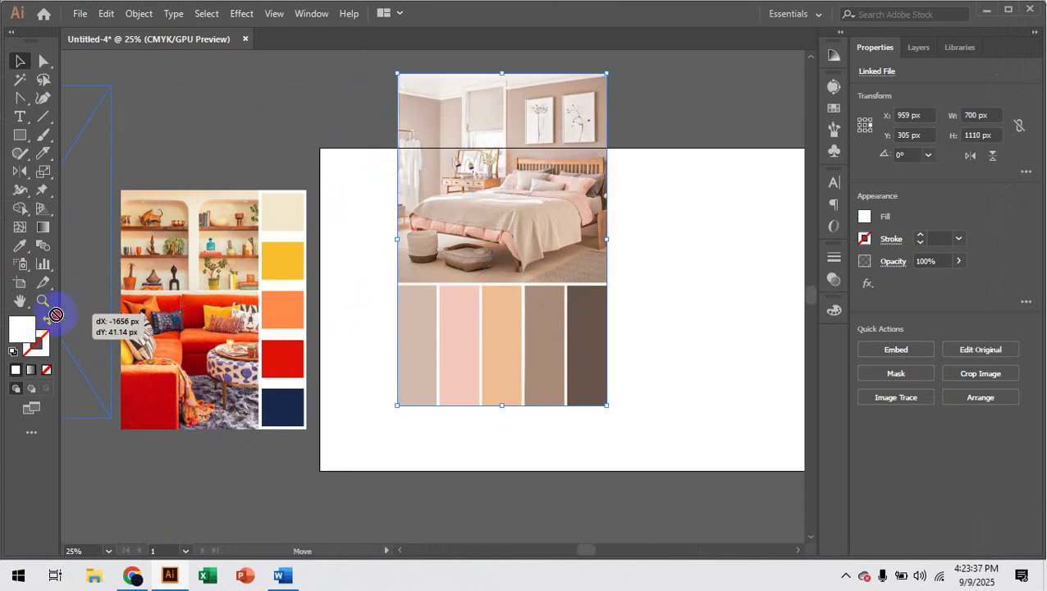
left_click_drag(421, 339, 114, 339)
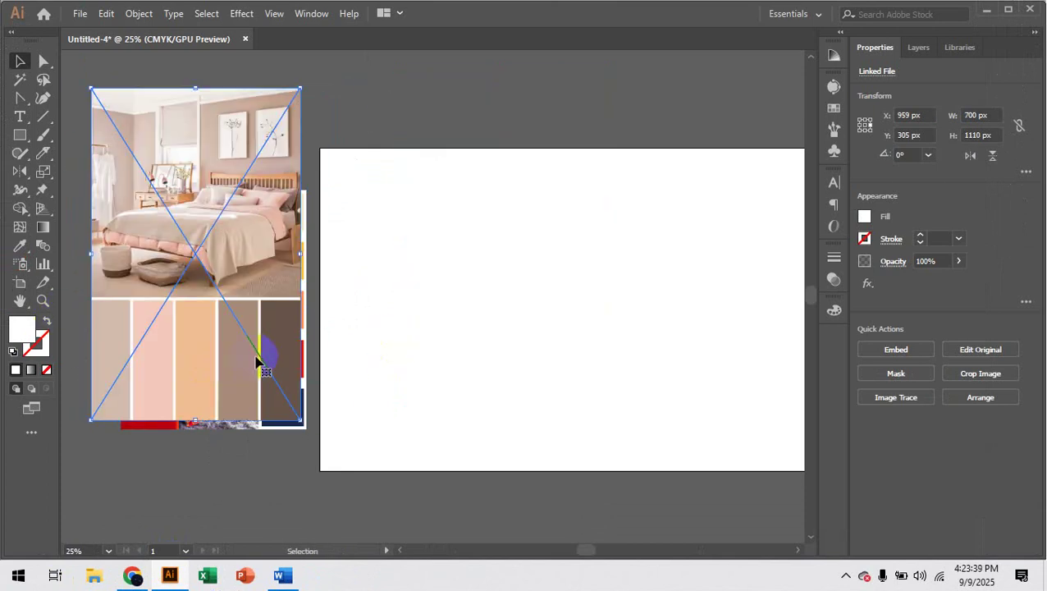
left_click_drag(256, 361, 151, 321)
left_click(420, 296)
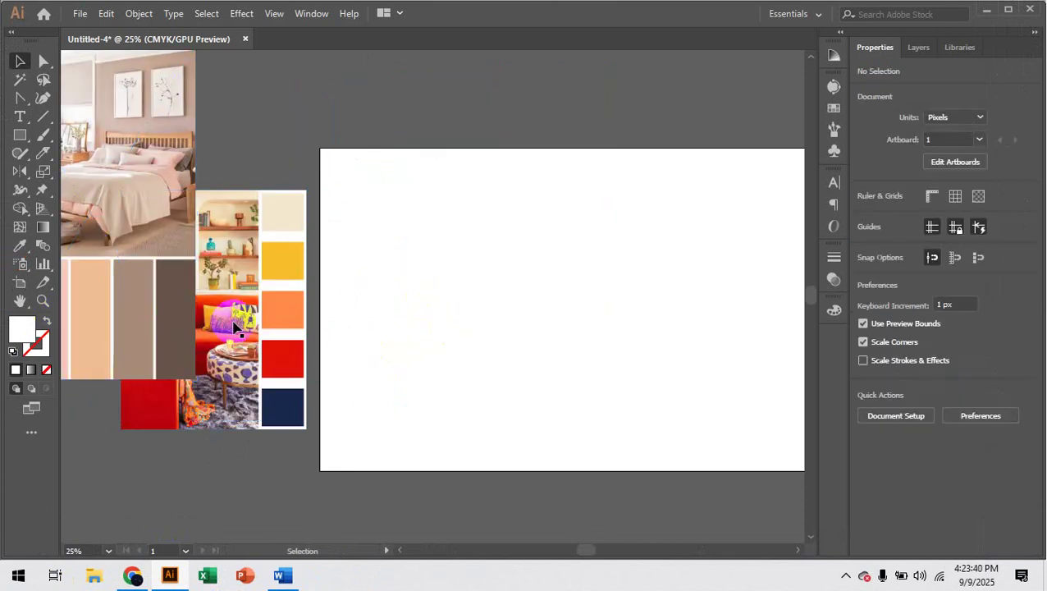
Delete the bedroom palette image from the document.
left_click(138, 271)
key("Delete")
Draw a 1920 x 1080 px rectangle that covers the whole artboard.
left_click_drag(359, 236, 284, 215)
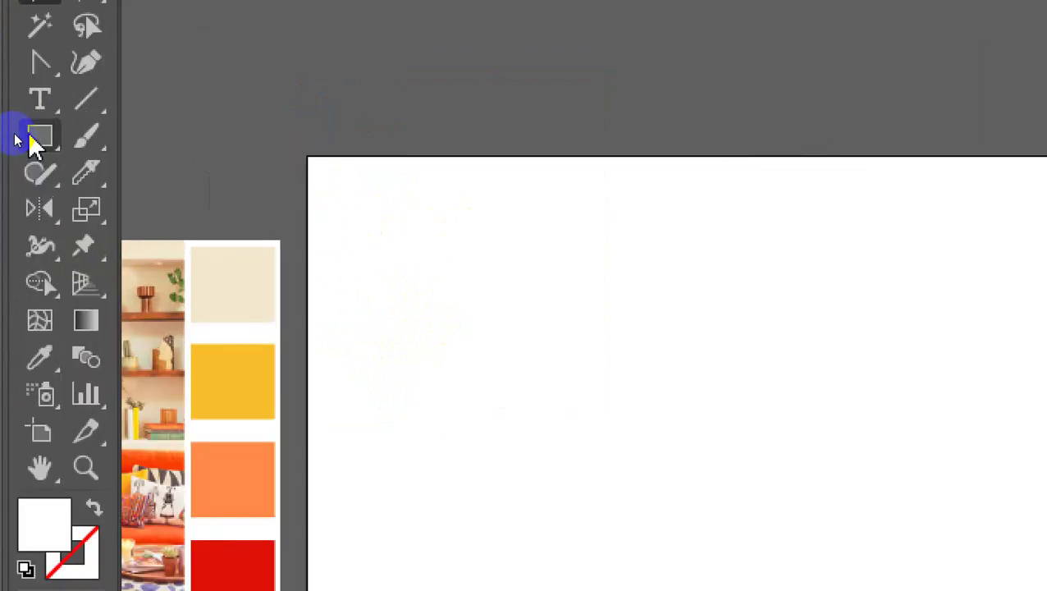
left_click(38, 138)
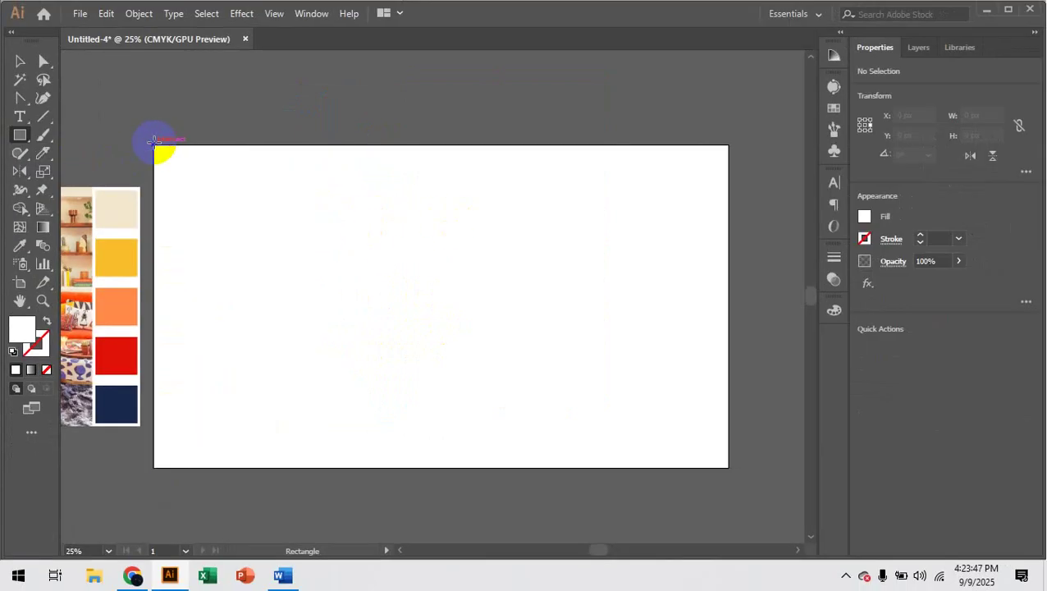
left_click_drag(154, 141, 720, 463)
left_click(21, 57)
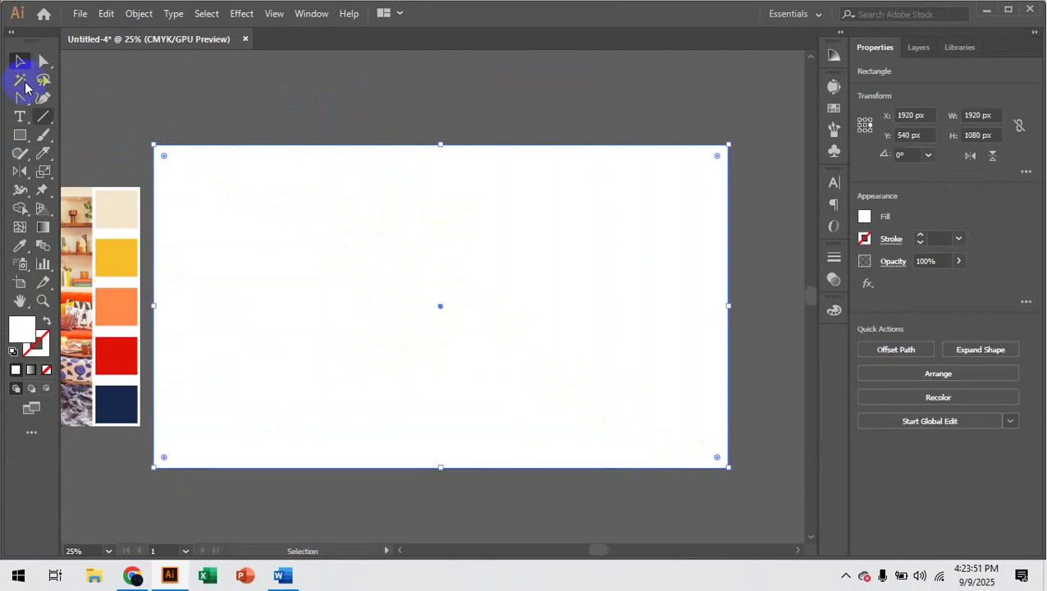
left_click_drag(129, 209, 130, 201)
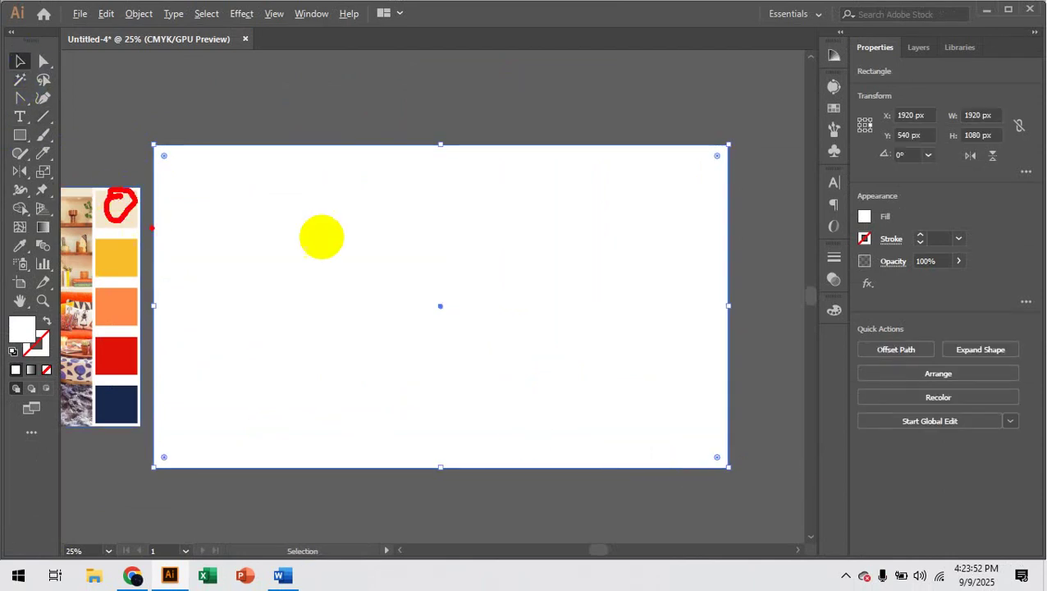
mouse_move(322, 247)
left_mouse_down()
mouse_move(297, 259)
mouse_move(460, 332)
left_mouse_up()
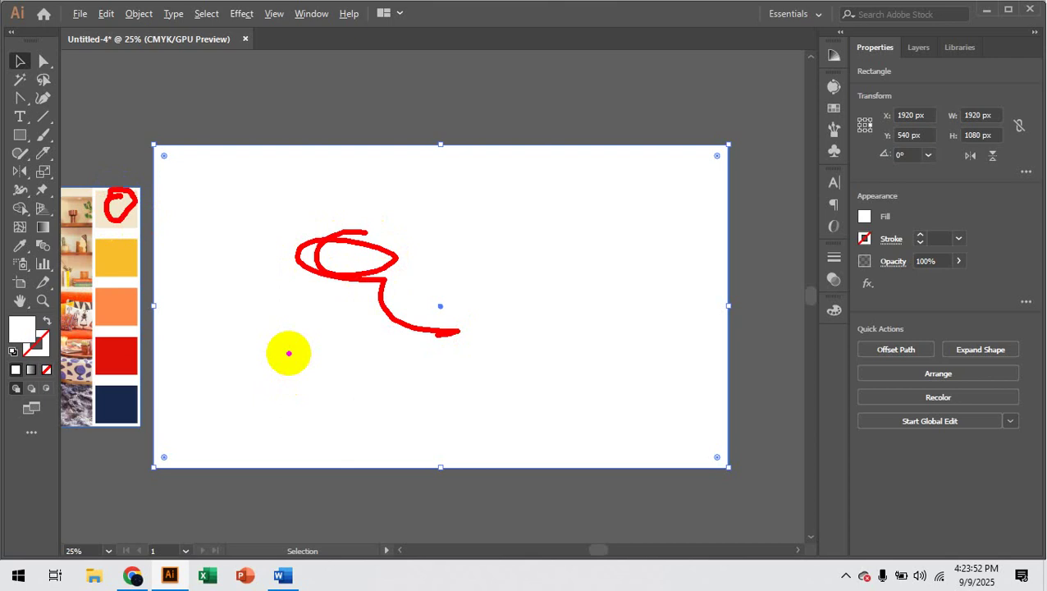
left_click_drag(327, 102, 410, 250)
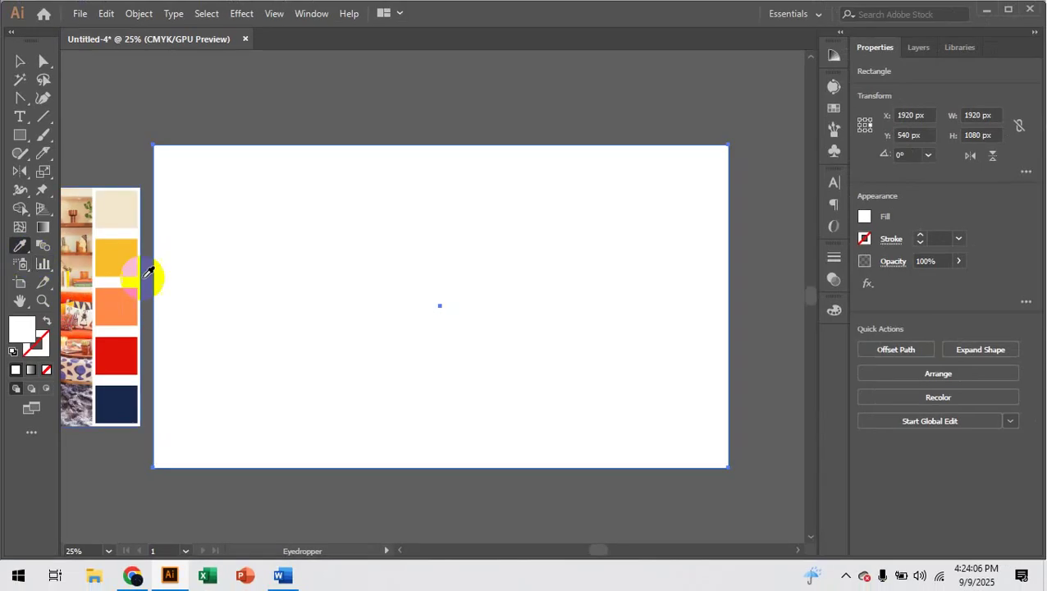
Fill the artboard-sized rectangle with the palette image's yellow swatch using the Eyedropper.
left_click(247, 241)
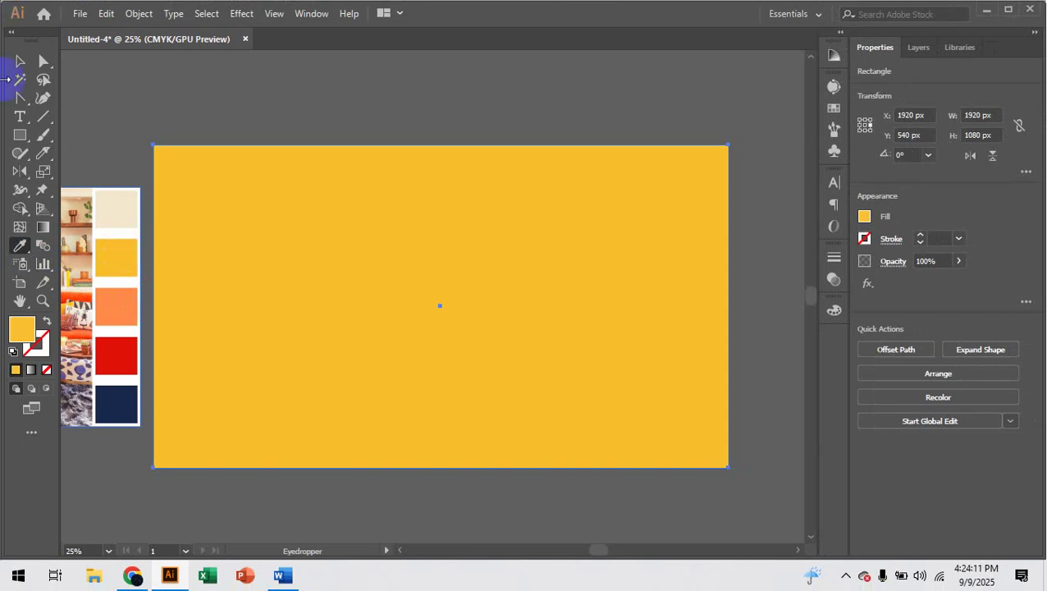
left_click(21, 62)
left_click(210, 94)
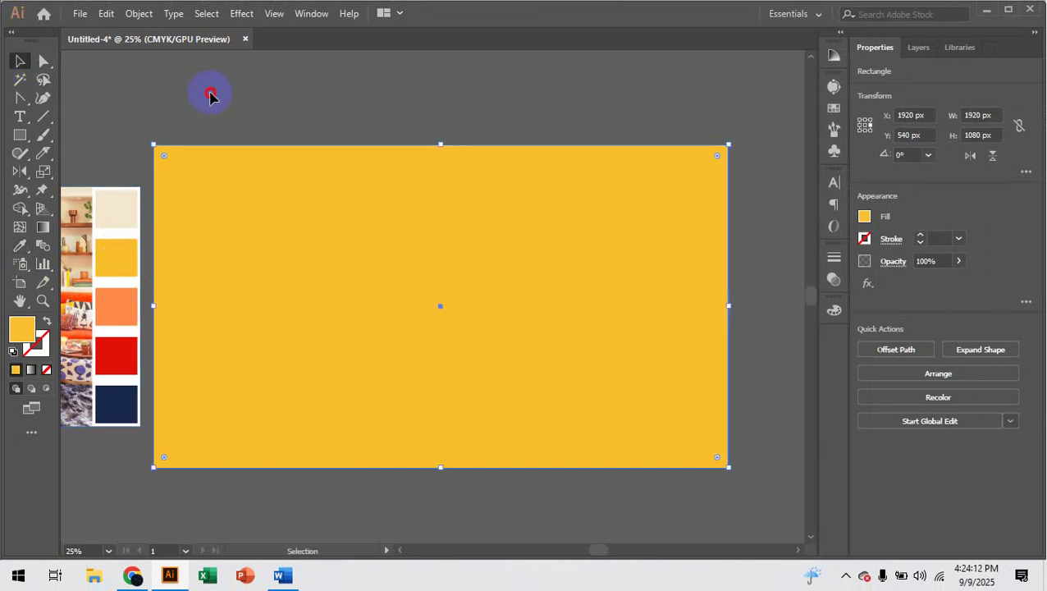
Fill the background rectangle with the palette image's navy blue swatch using the Eyedropper.
left_click(455, 247)
left_click(435, 243)
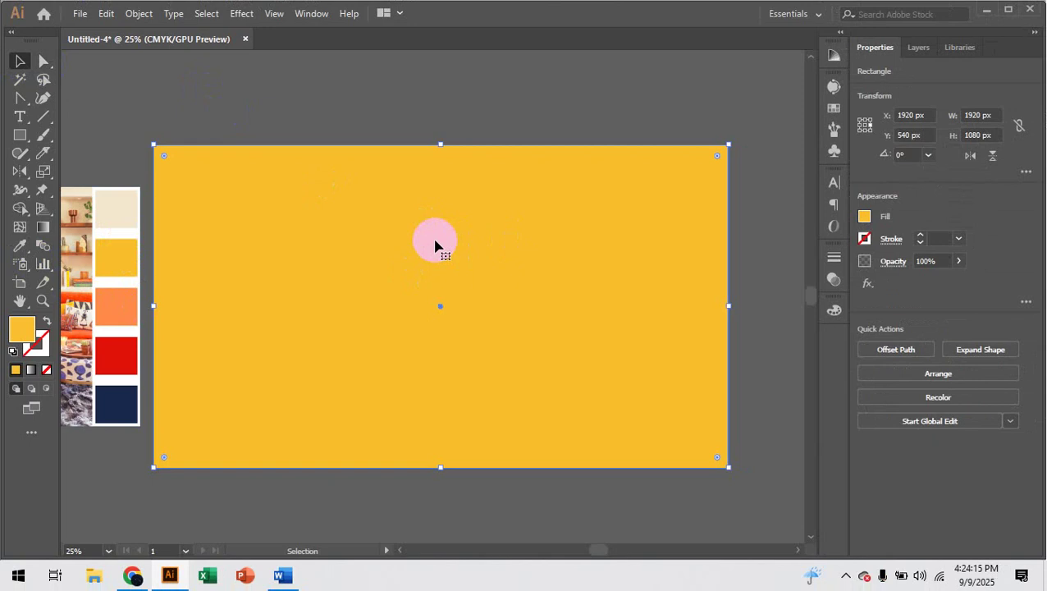
left_click(507, 235)
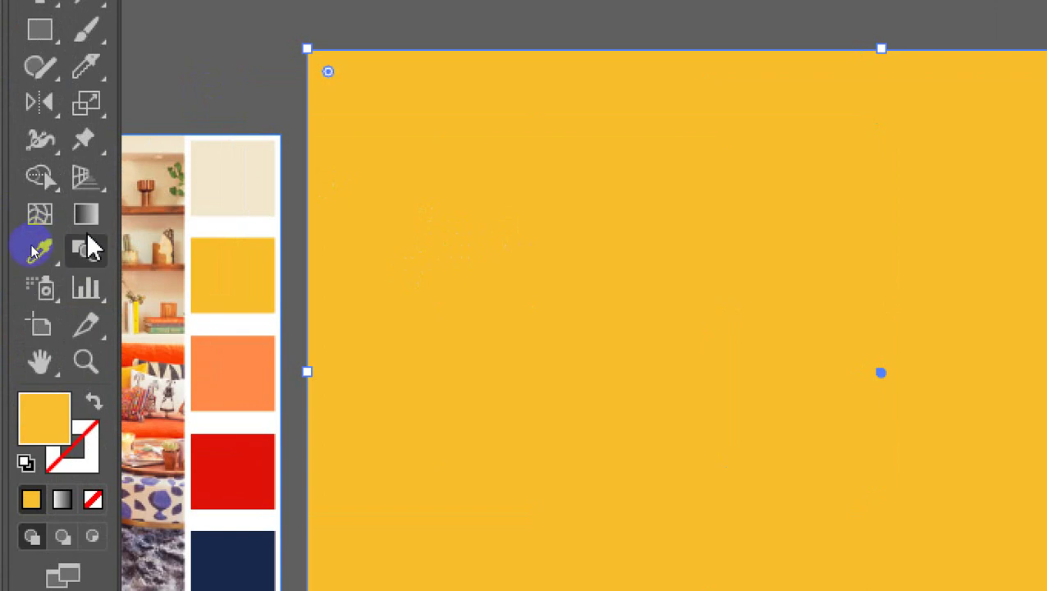
left_click(37, 250)
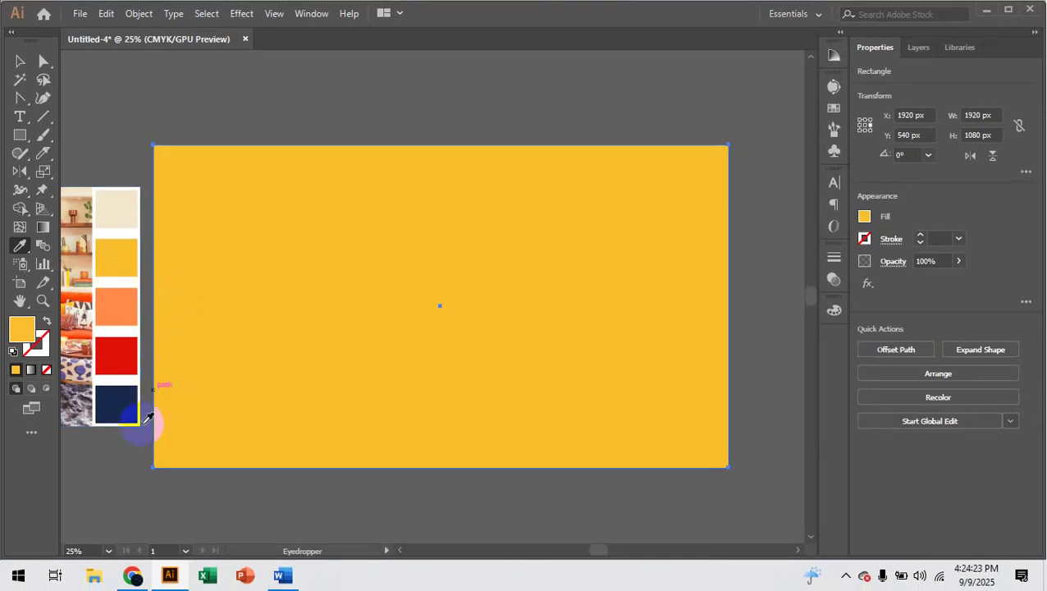
left_click(125, 397)
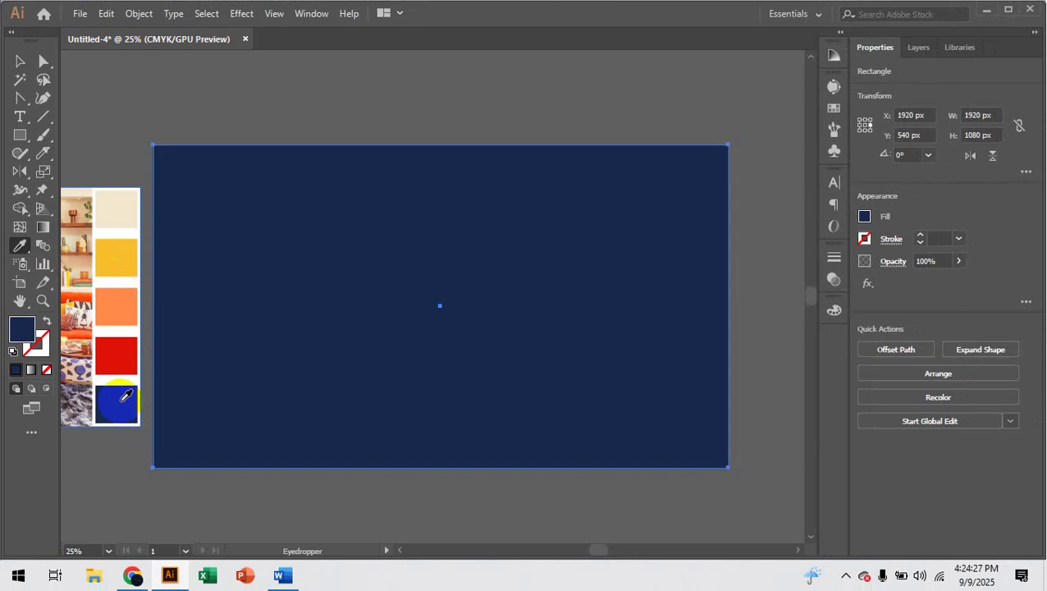
left_click(20, 62)
left_click(297, 127)
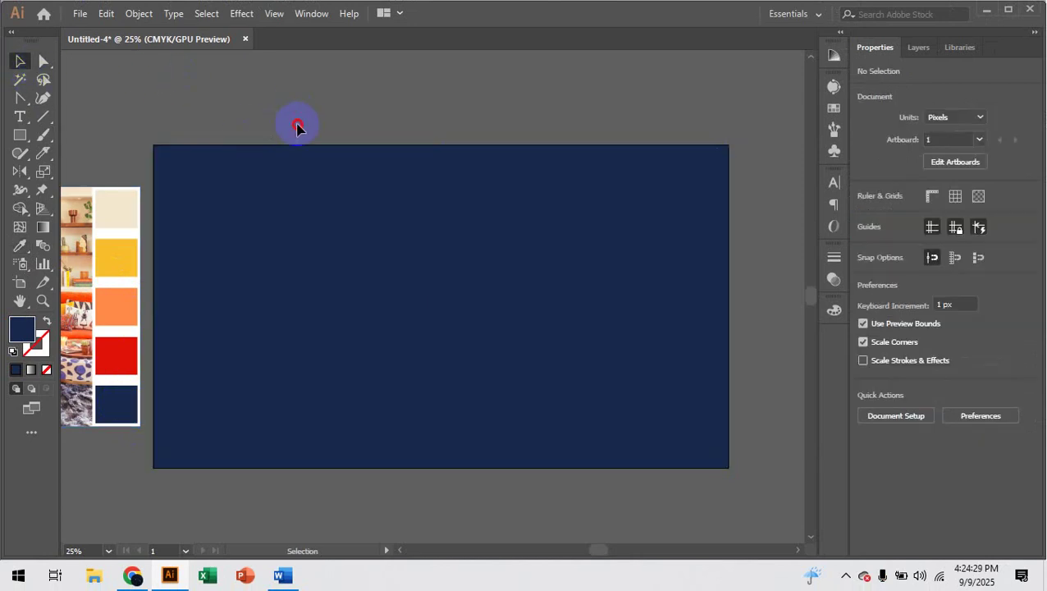
Fill the background rectangle with the palette image's cream swatch using the Eyedropper.
left_click(388, 292)
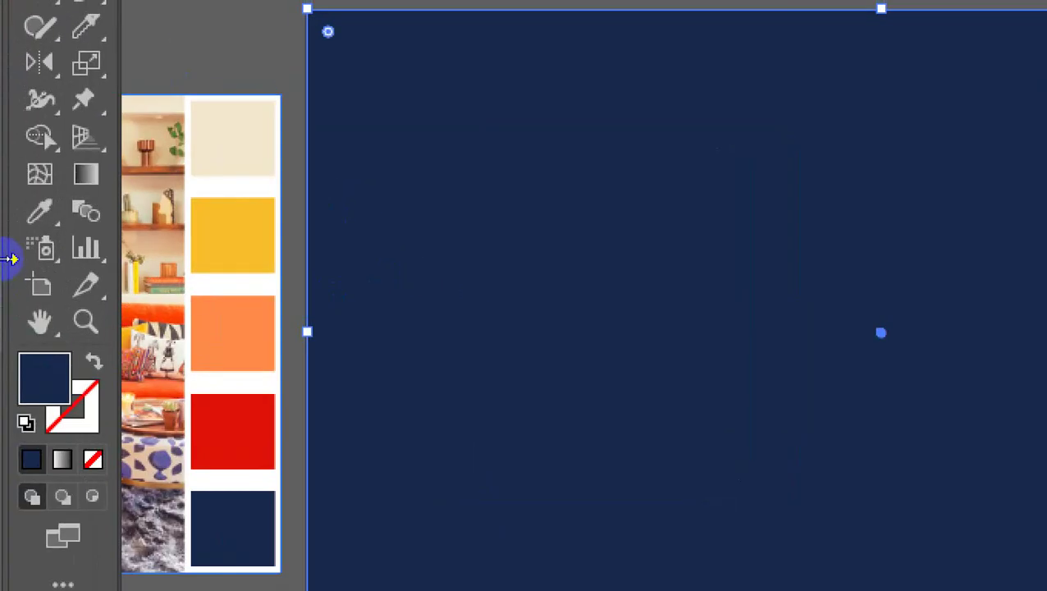
key("i")
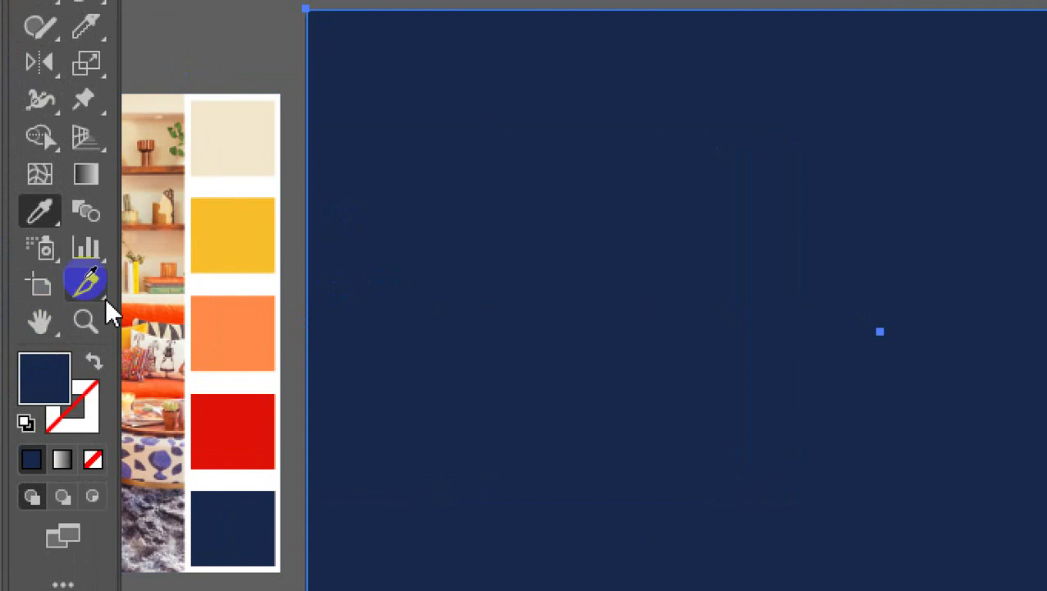
left_click(224, 158)
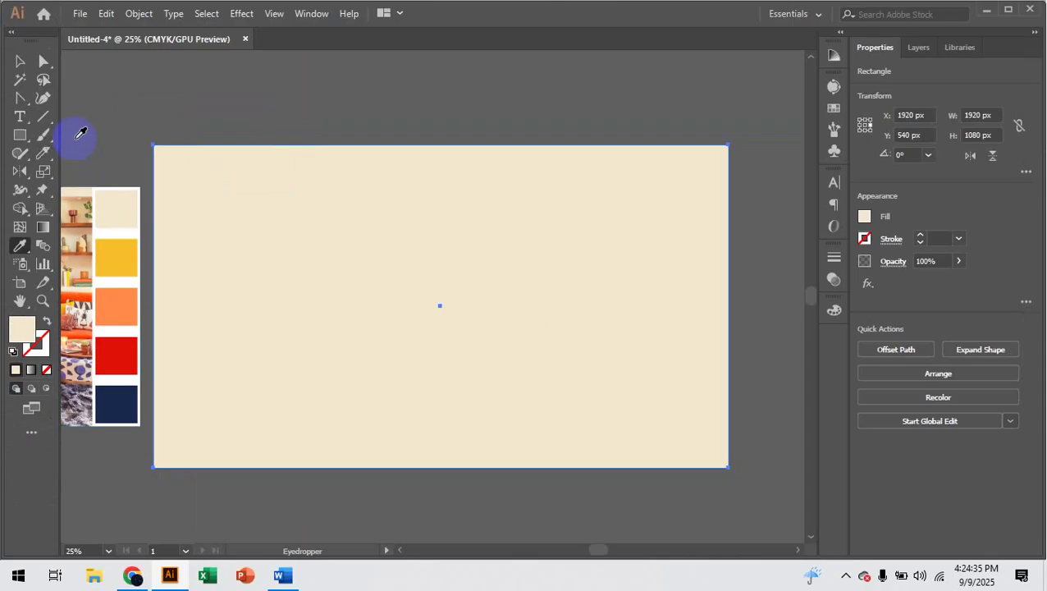
left_click(18, 61)
left_click(121, 82)
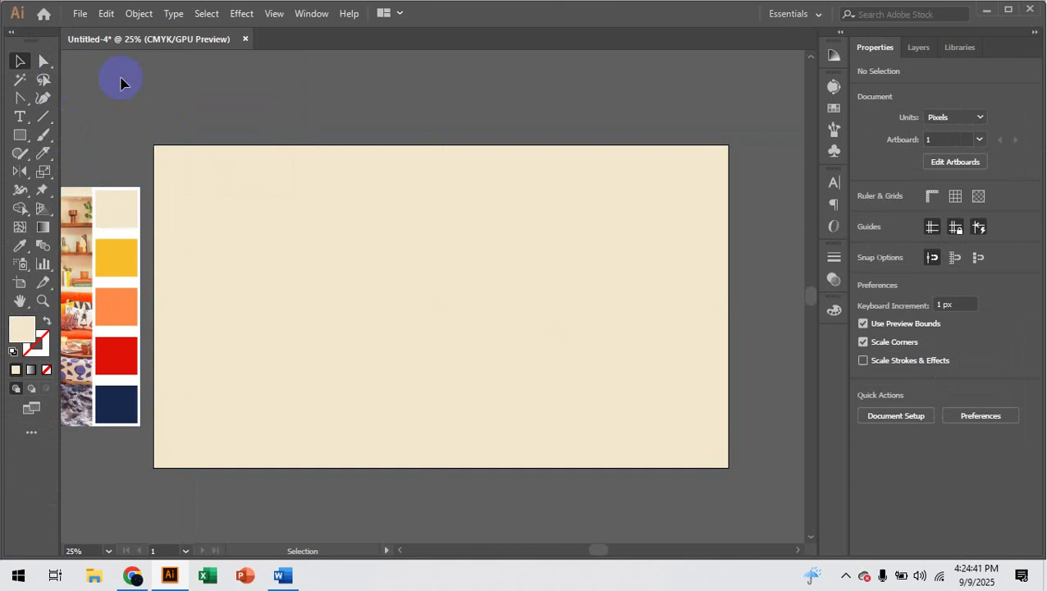
Lock the cream background rectangle so it cannot be selected or moved.
left_click(262, 181)
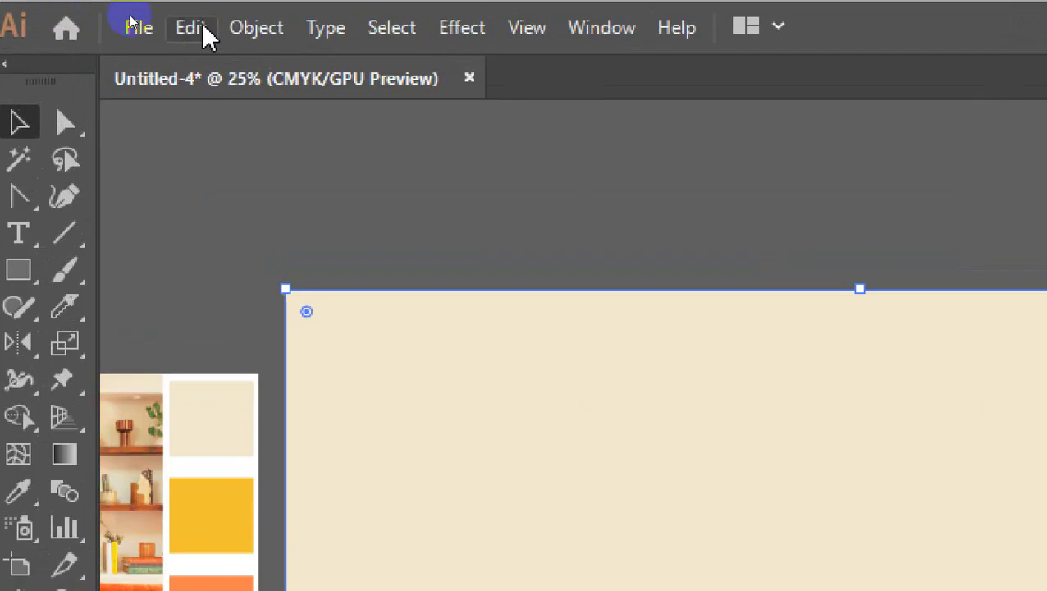
left_click(135, 15)
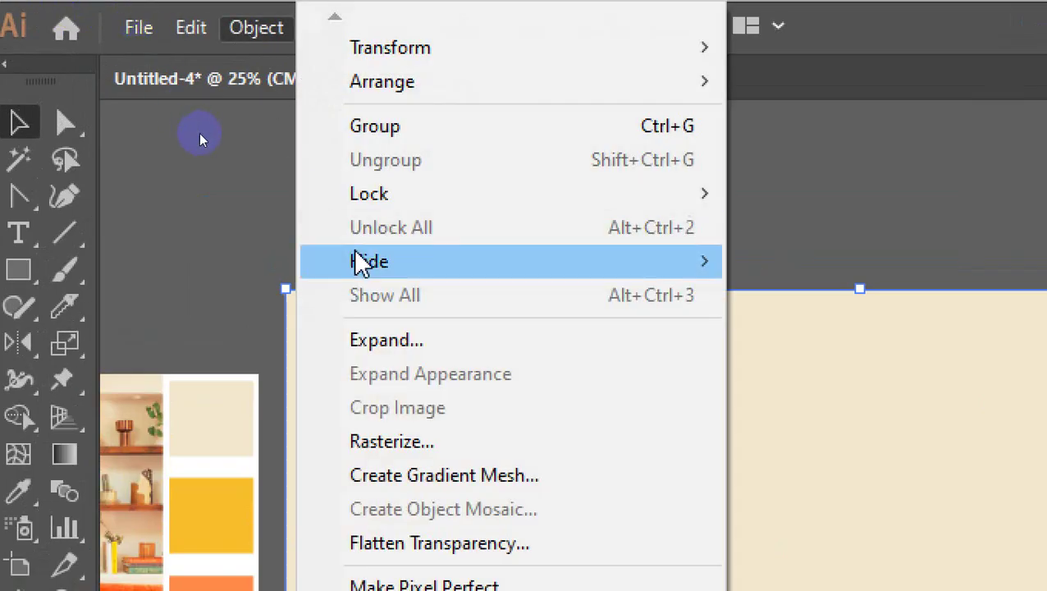
mouse_move(640, 196)
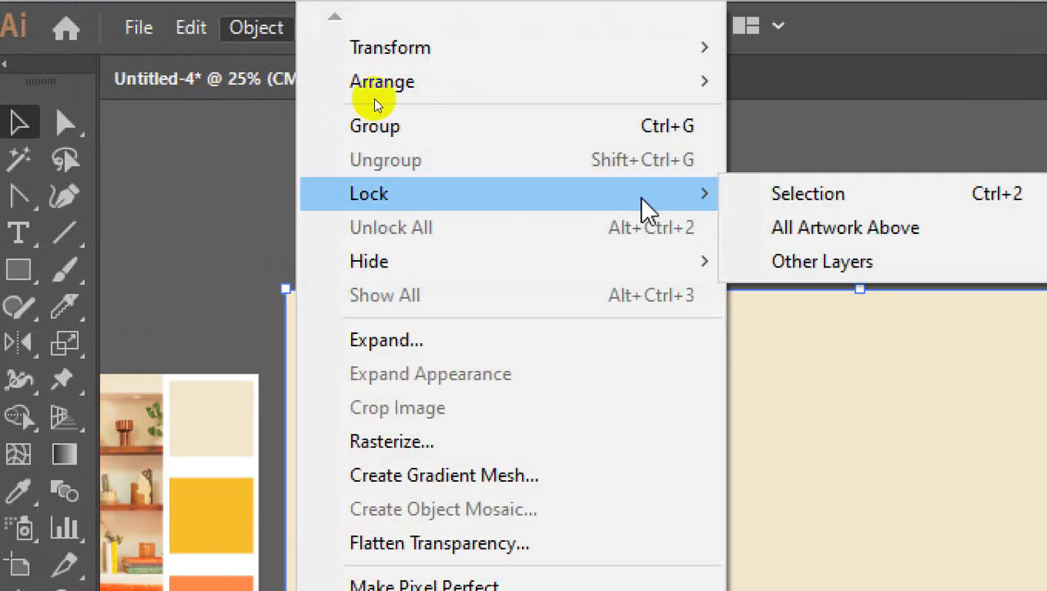
left_click(763, 201)
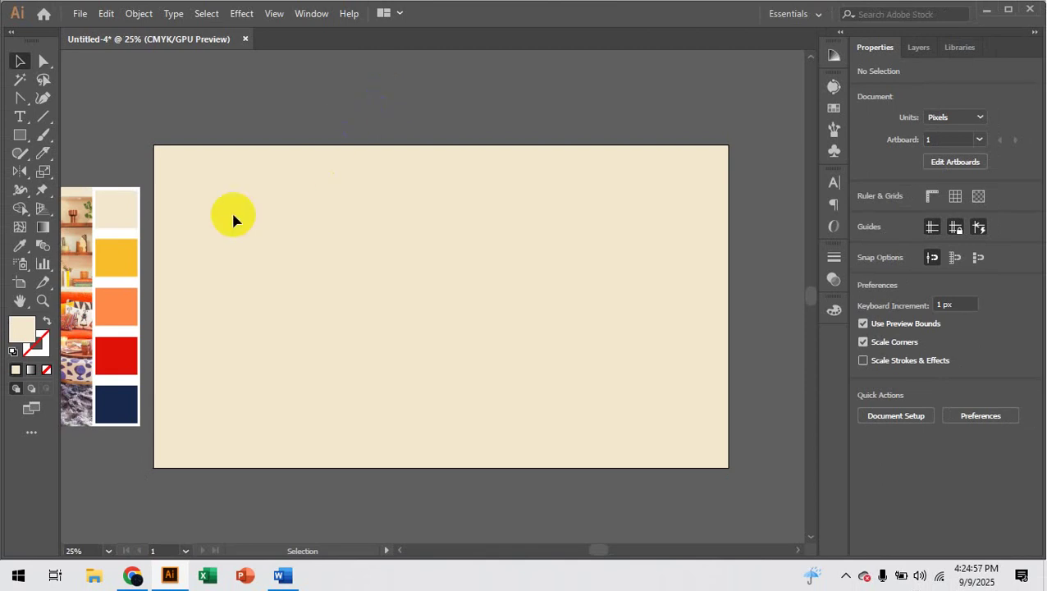
Draw a horizontal rectangle about 420 x 141 px in the right half of the artboard, near mid-height.
key("z")
left_click_drag(675, 317, 791, 335)
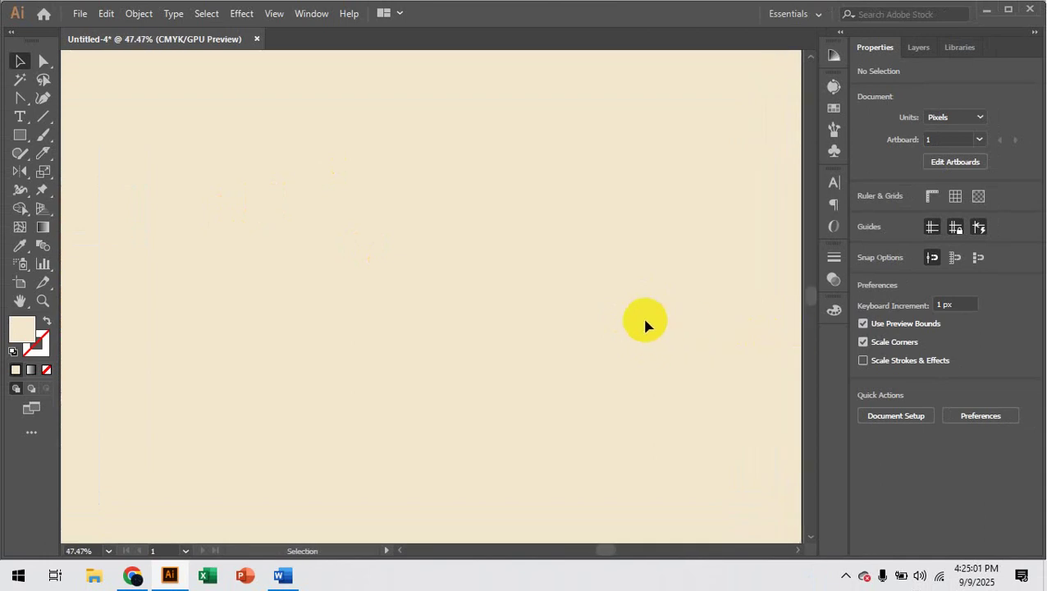
left_click(19, 135)
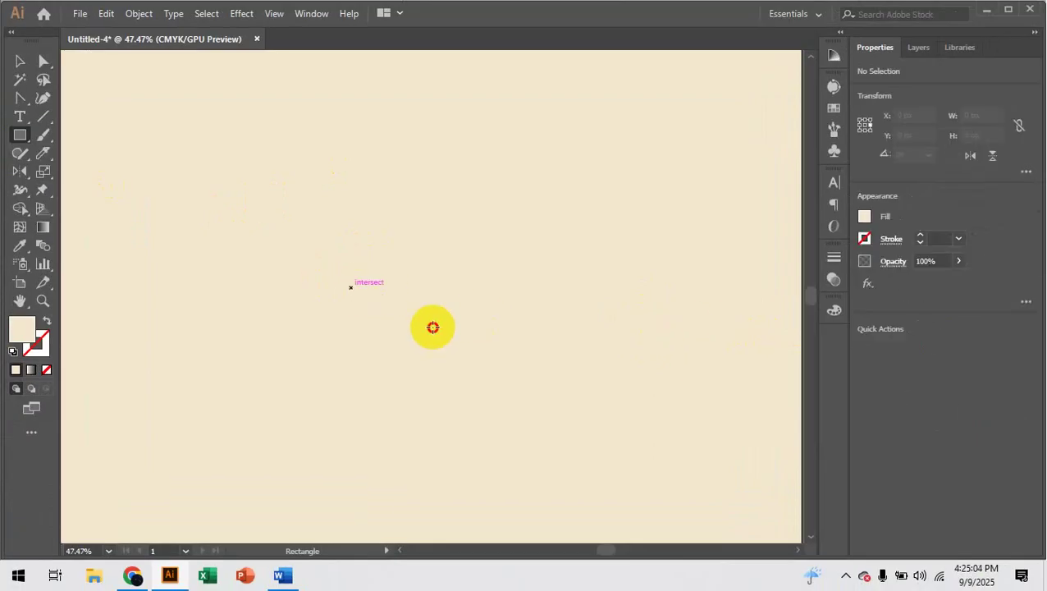
left_click_drag(351, 288, 590, 368)
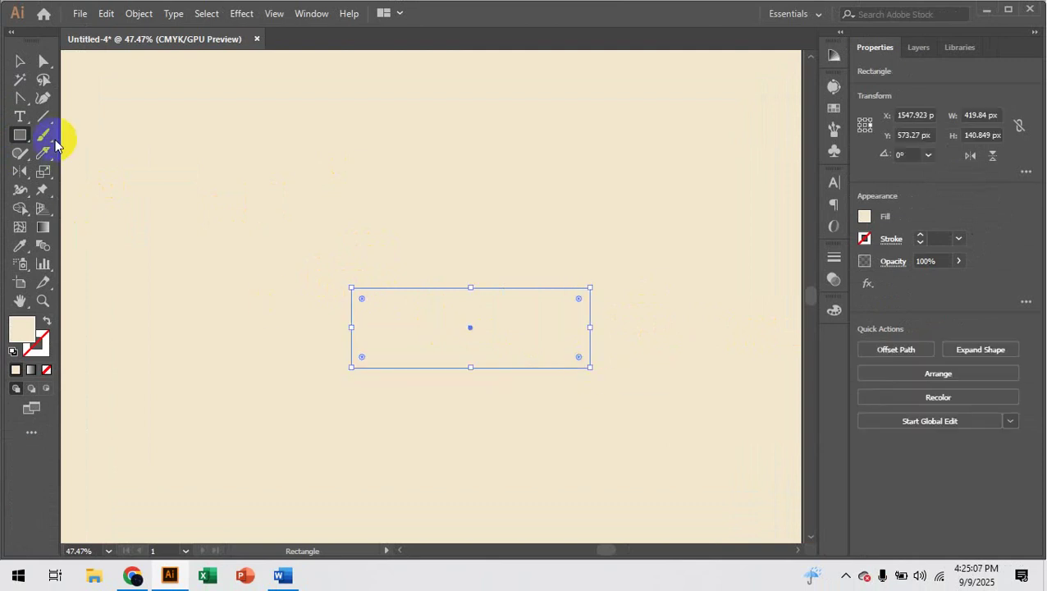
left_click(19, 61)
Fill the small rectangle with the palette image's red swatch using the Eyedropper.
key("ctrl+minus")
key("ctrl+minus")
key("ctrl+minus")
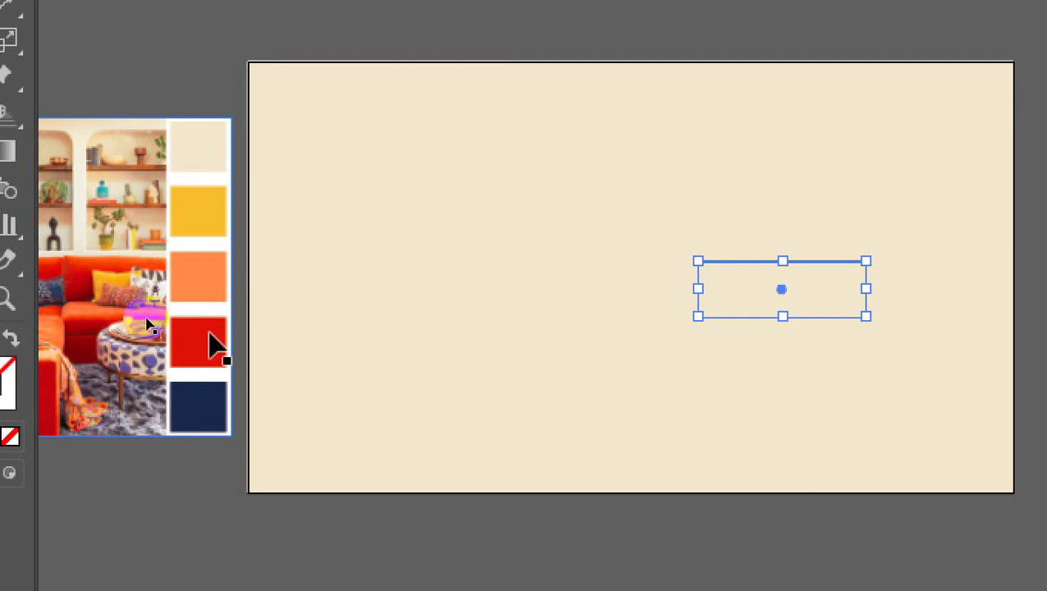
left_click(39, 187)
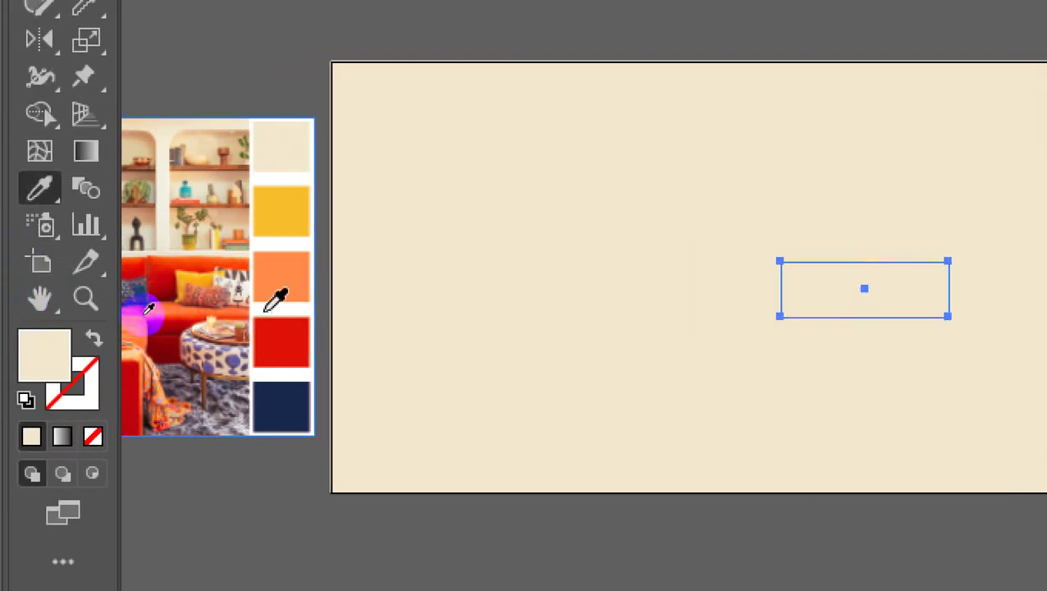
left_click(283, 341)
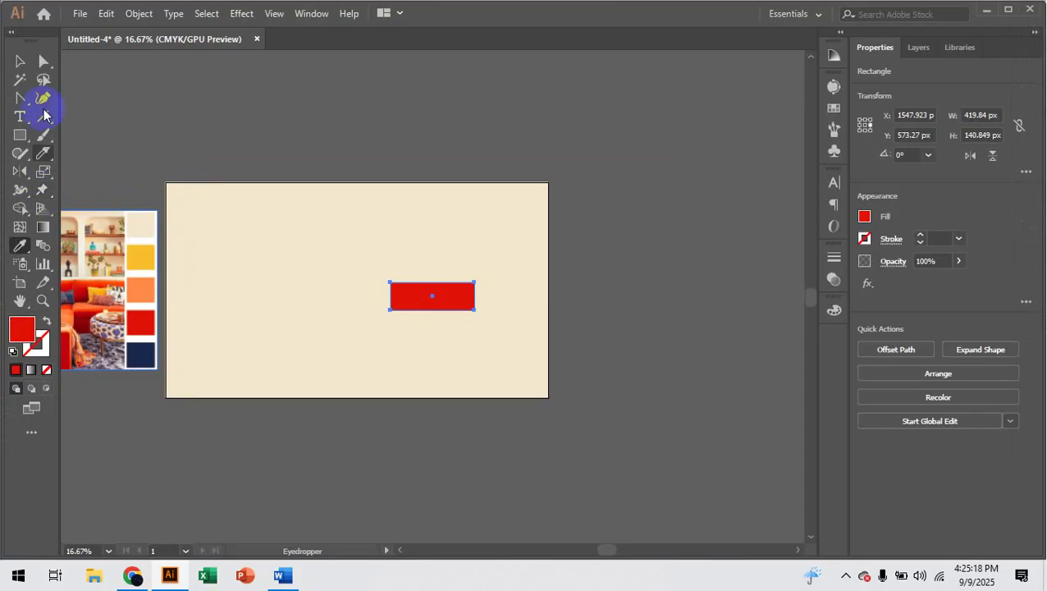
left_click(23, 60)
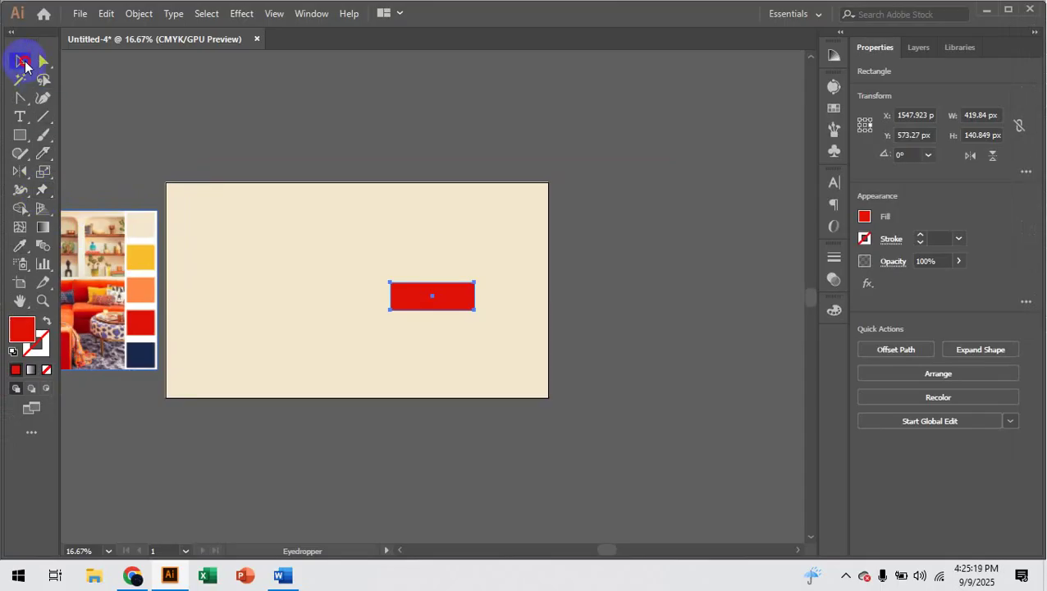
Try the palette image's orange swatch as the red rectangle's fill with the Eyedropper, and restore the red swatch.
key("ctrl+space")
left_click_drag(405, 297, 508, 358)
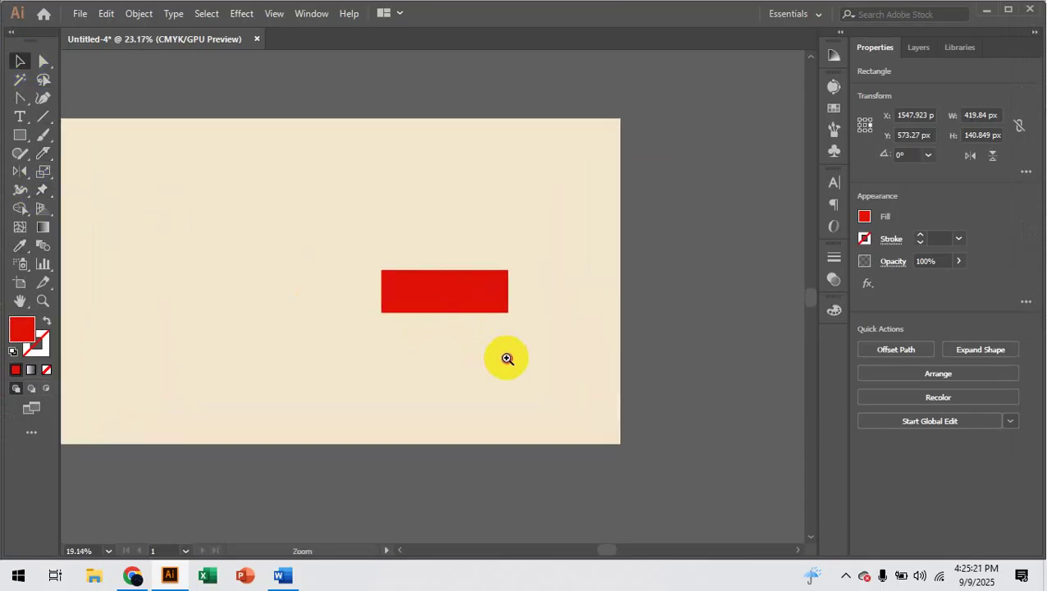
left_click_drag(362, 348, 528, 359)
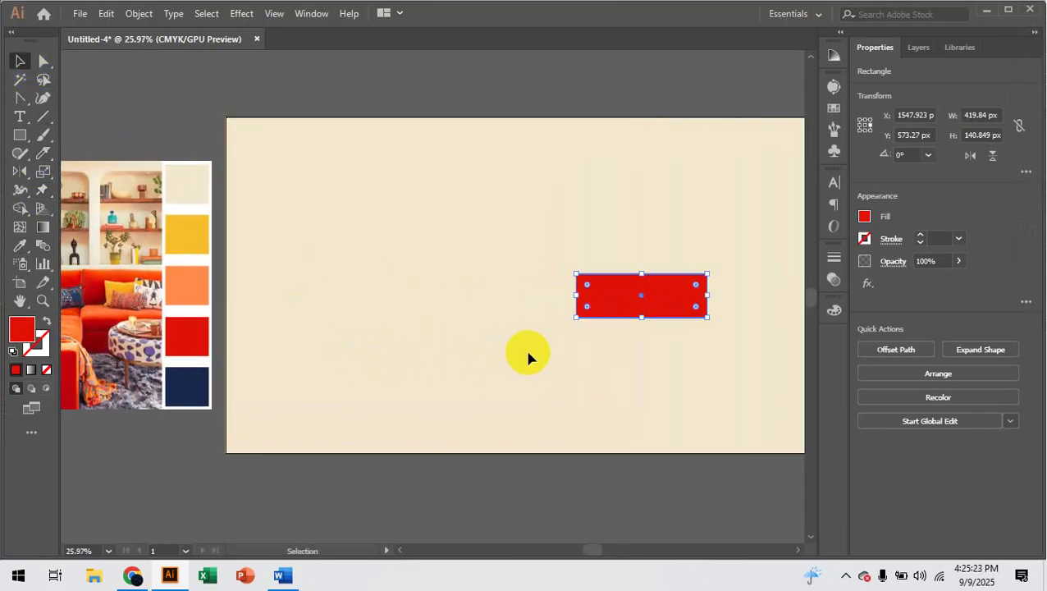
left_click(676, 300)
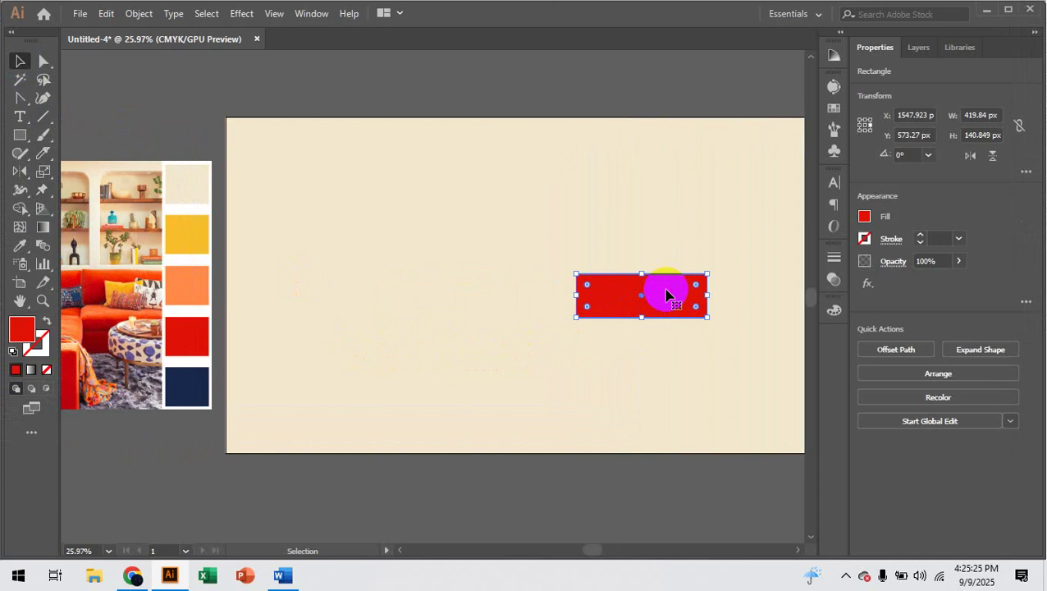
left_click_drag(629, 224, 675, 325)
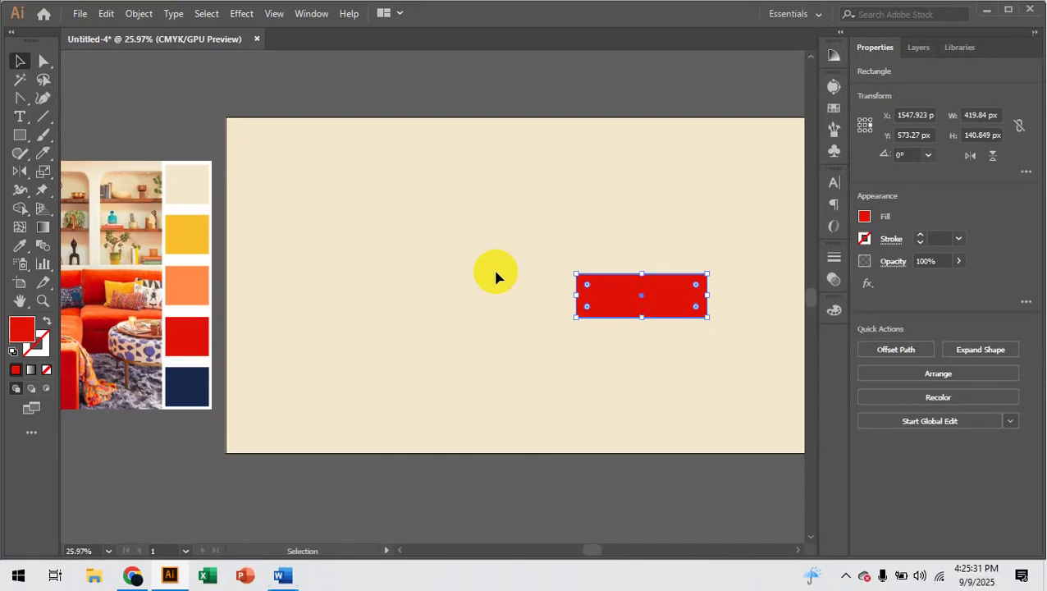
left_click(632, 322)
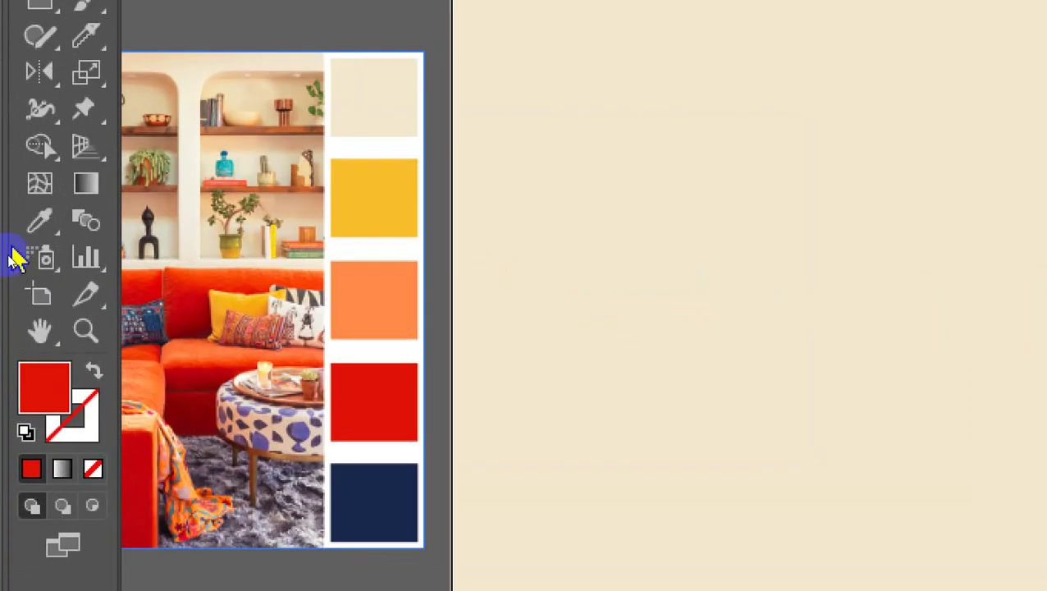
left_click(21, 245)
left_click(378, 290)
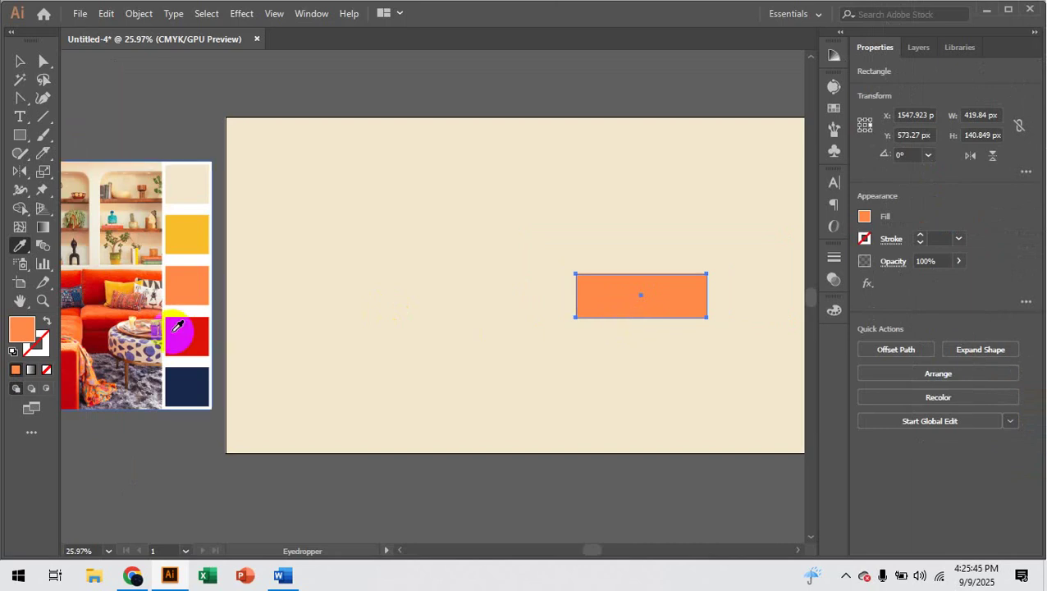
left_click(182, 330)
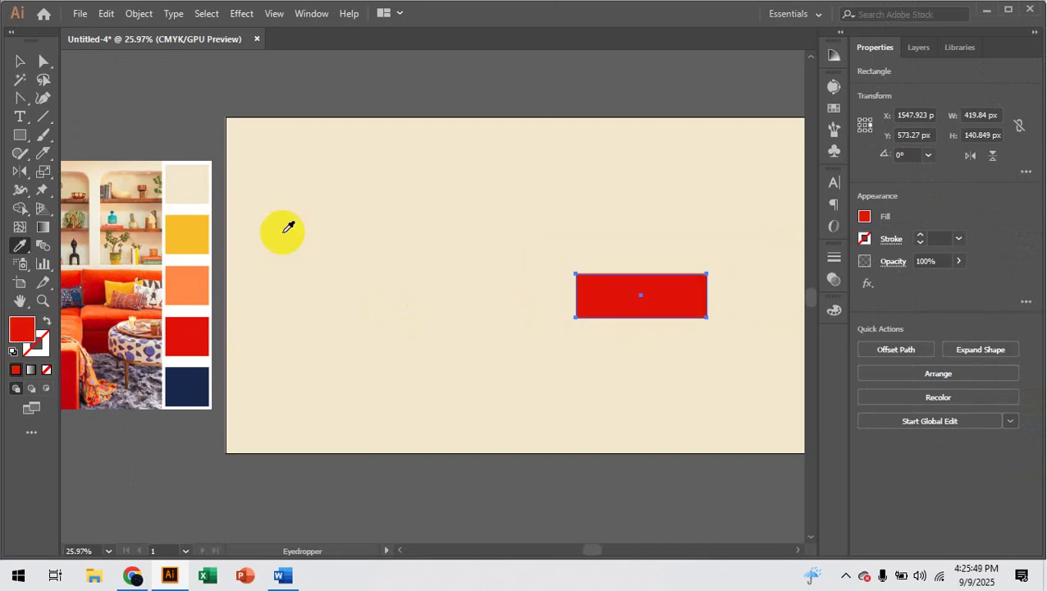
Give the red rectangle a dark blue stroke with a weight of 7 pt.
left_click(20, 61)
left_click(681, 292)
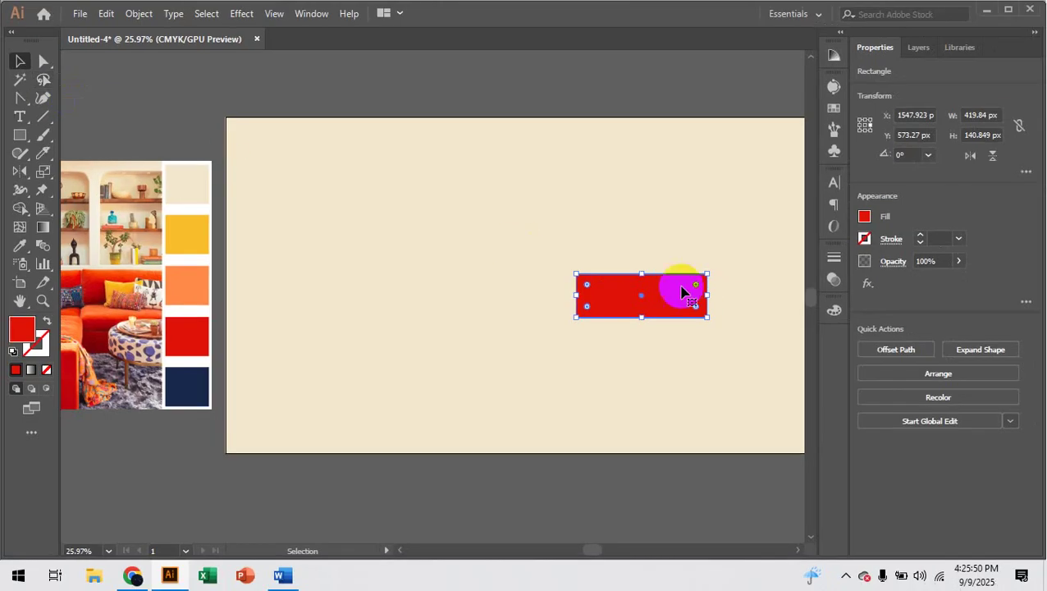
key("ctrl+space")
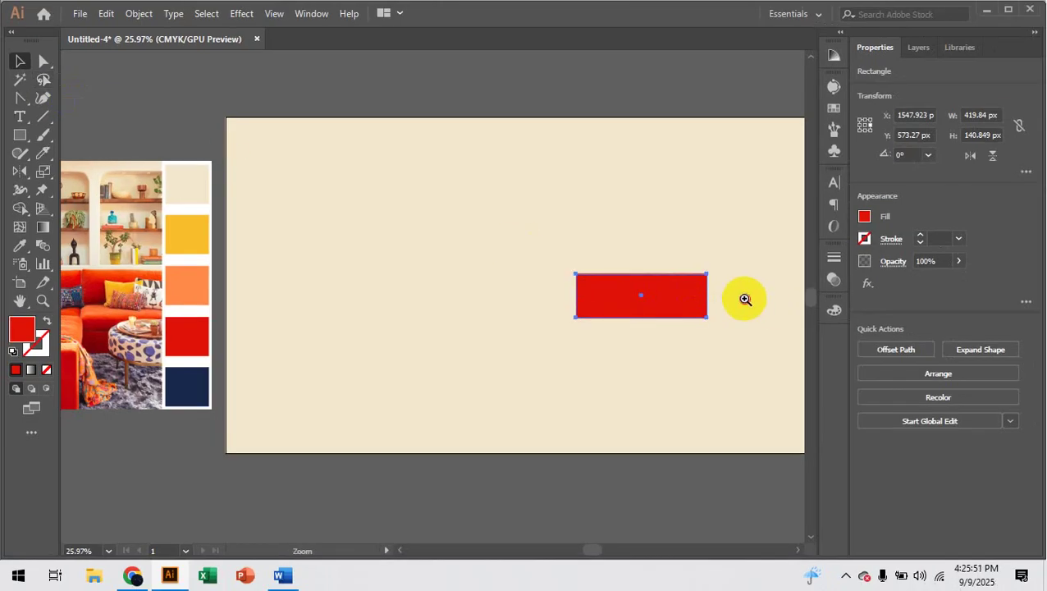
left_click_drag(738, 297, 780, 349)
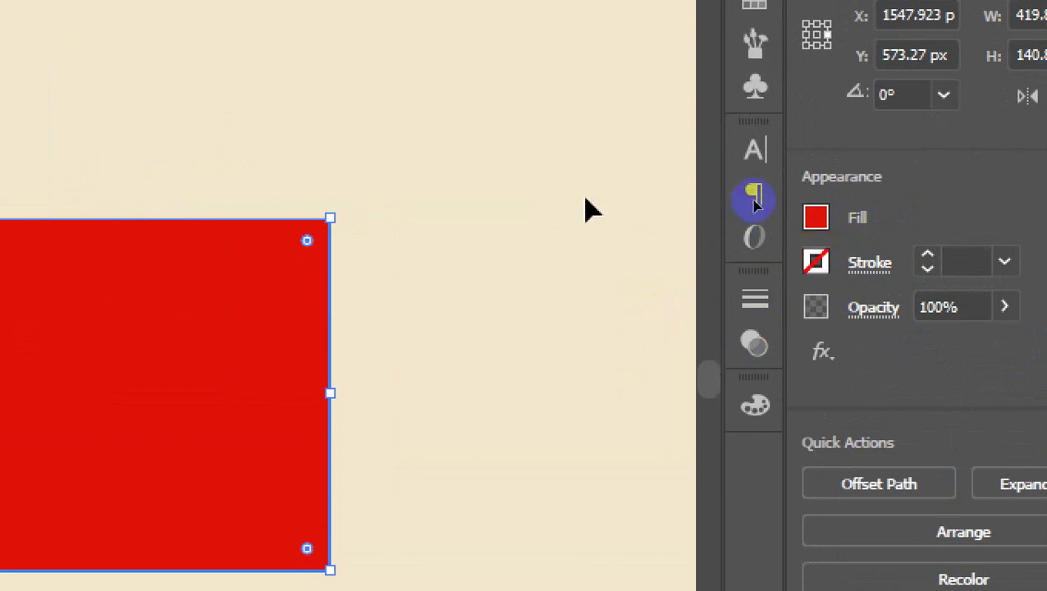
left_click(815, 263)
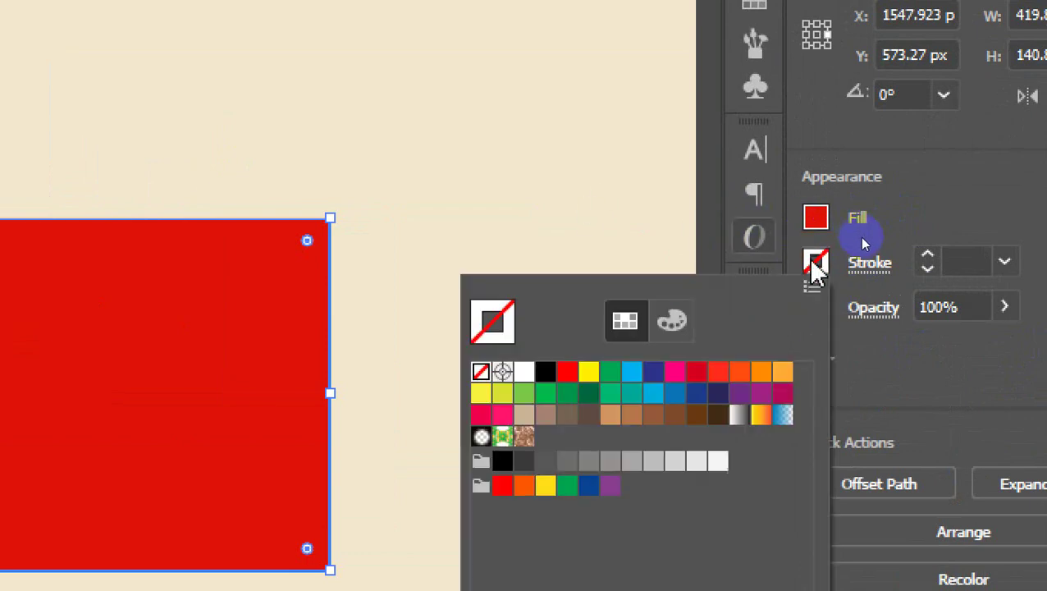
left_click(718, 397)
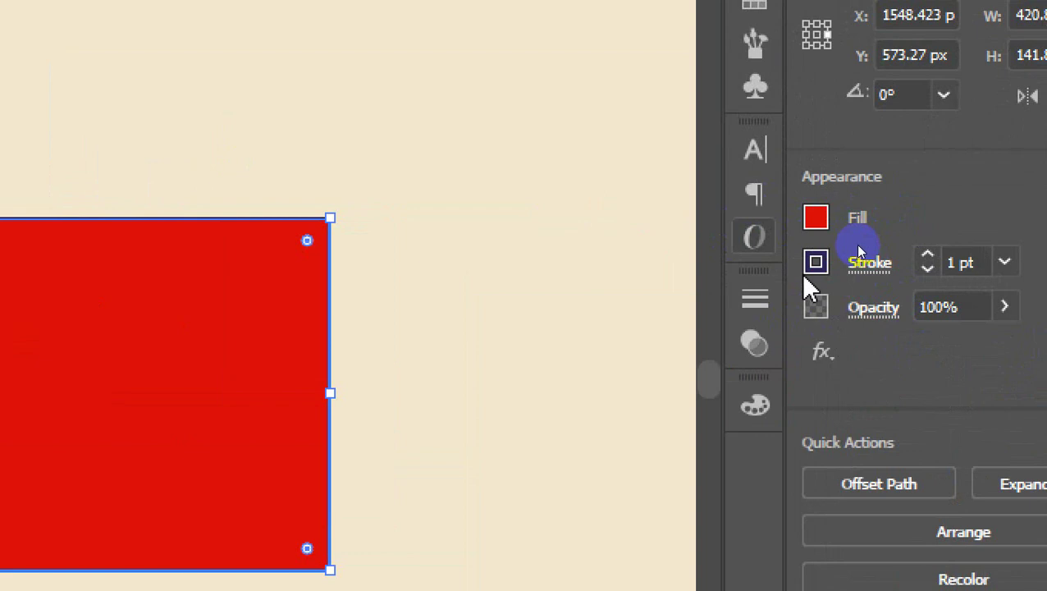
left_click(911, 254)
left_click(911, 253)
left_click(911, 254)
left_click(911, 253)
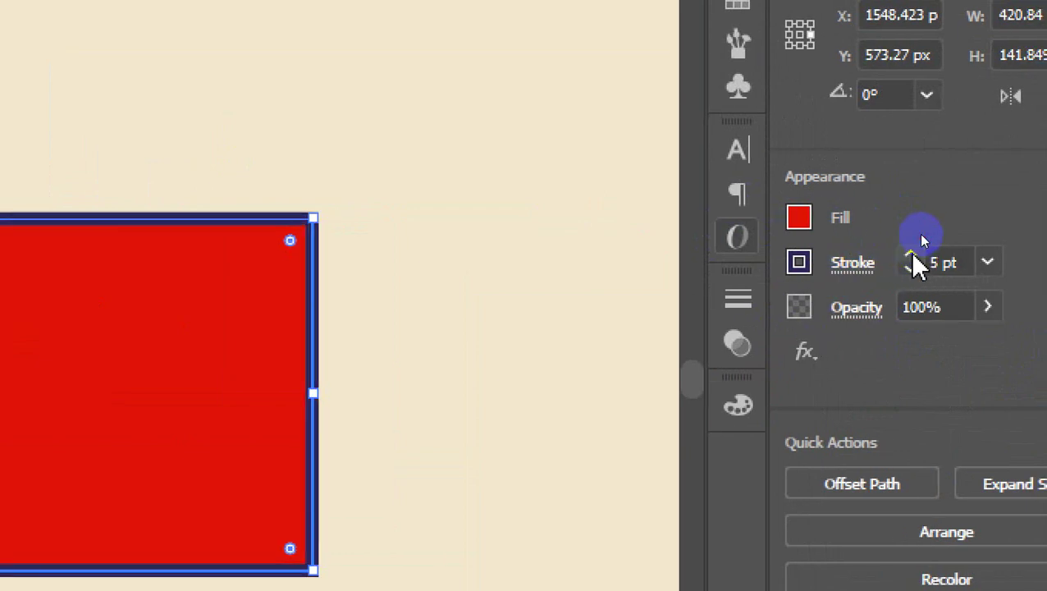
left_click(911, 254)
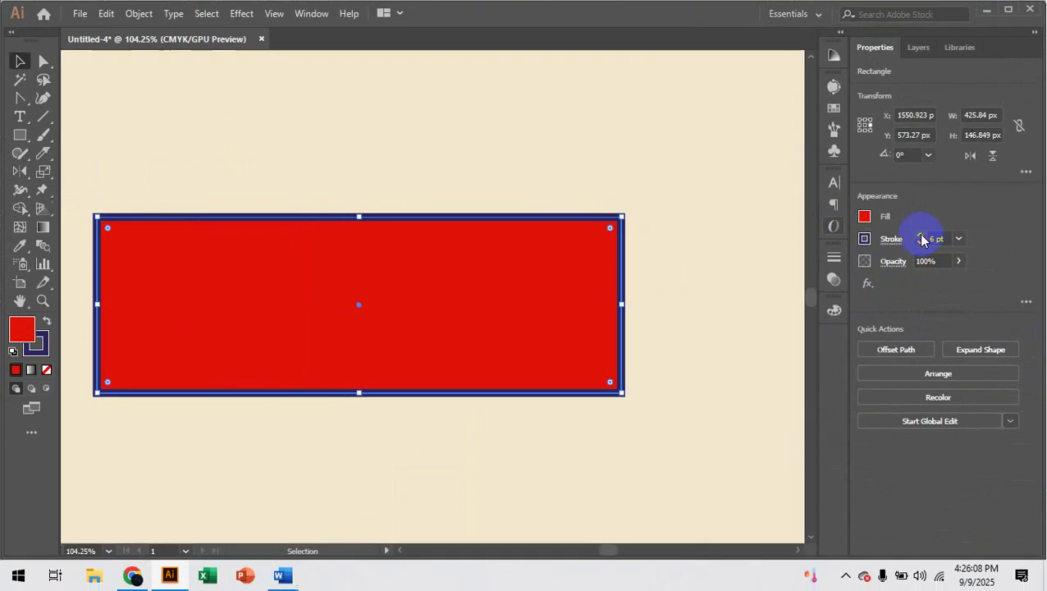
left_click(921, 235)
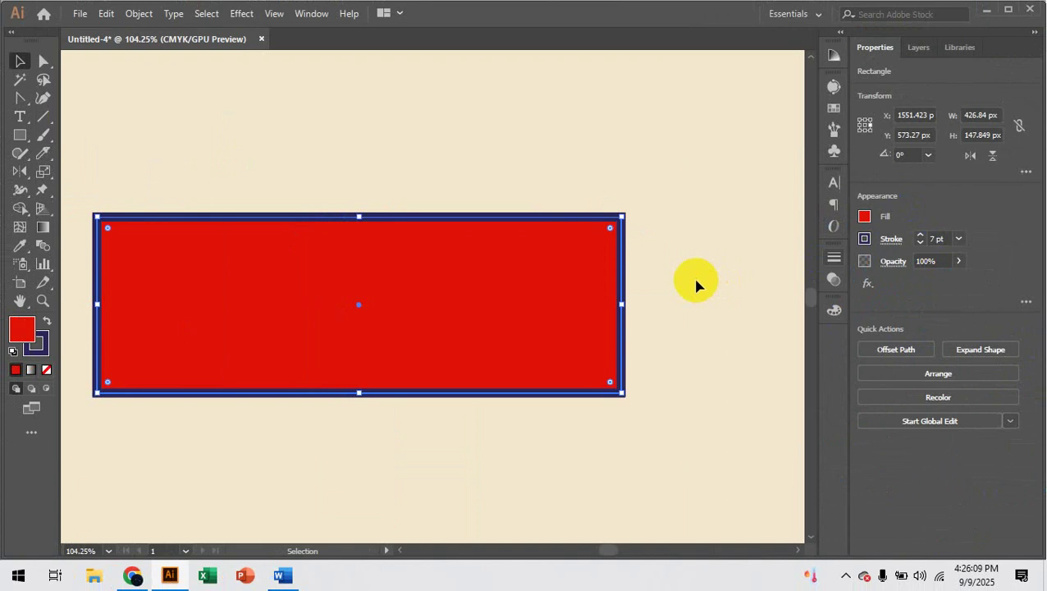
left_click(182, 271)
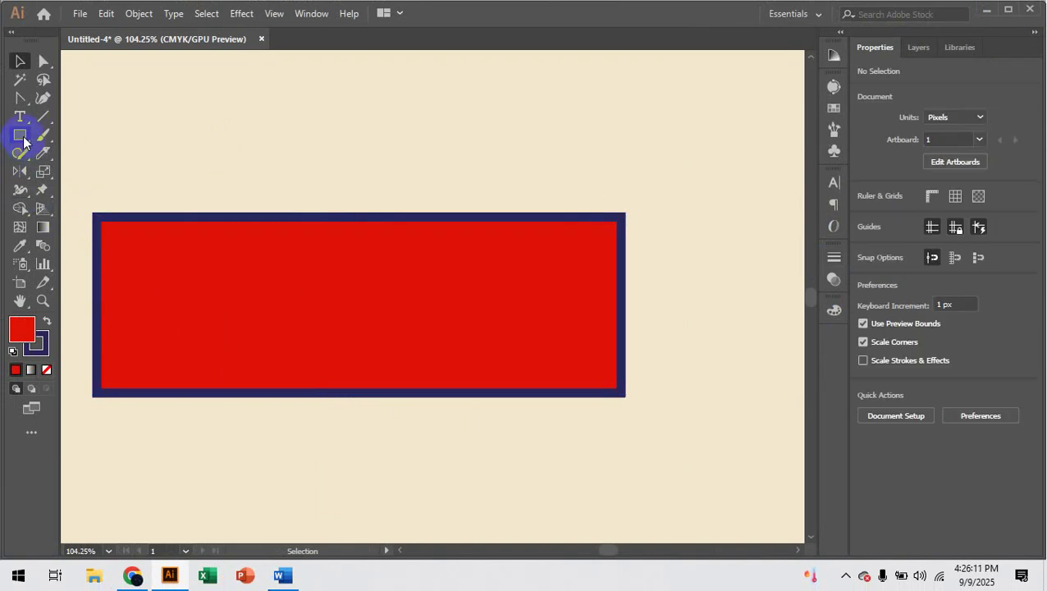
Draw a small rectangle about 86 x 35 px inside the red rectangle, at the middle of its upper edge.
left_click(20, 134)
left_click_drag(317, 218, 411, 253)
left_click(19, 61)
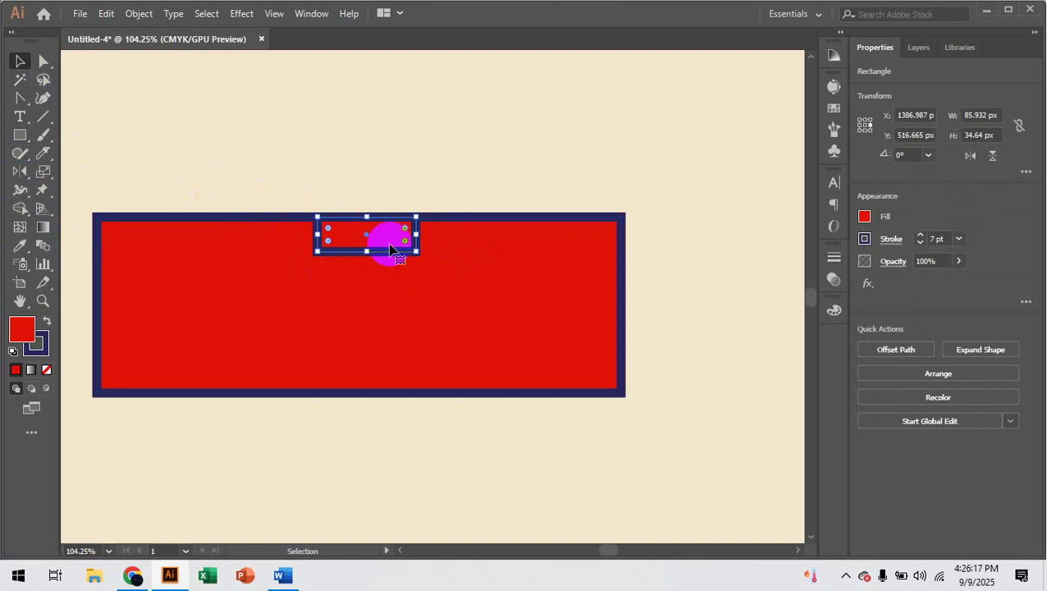
Fill the small upper rectangle with the palette image's navy swatch using the Eyedropper.
key("ctrl+minus")
key("ctrl+minus")
key("ctrl+minus")
key("ctrl+minus")
key("ctrl+minus")
key("ctrl+minus")
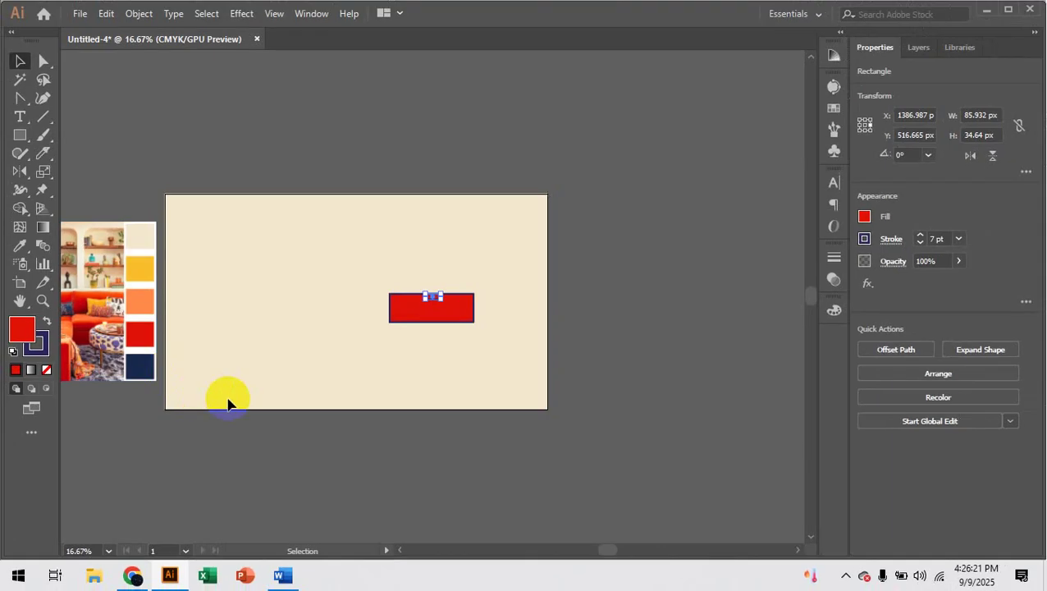
key("i")
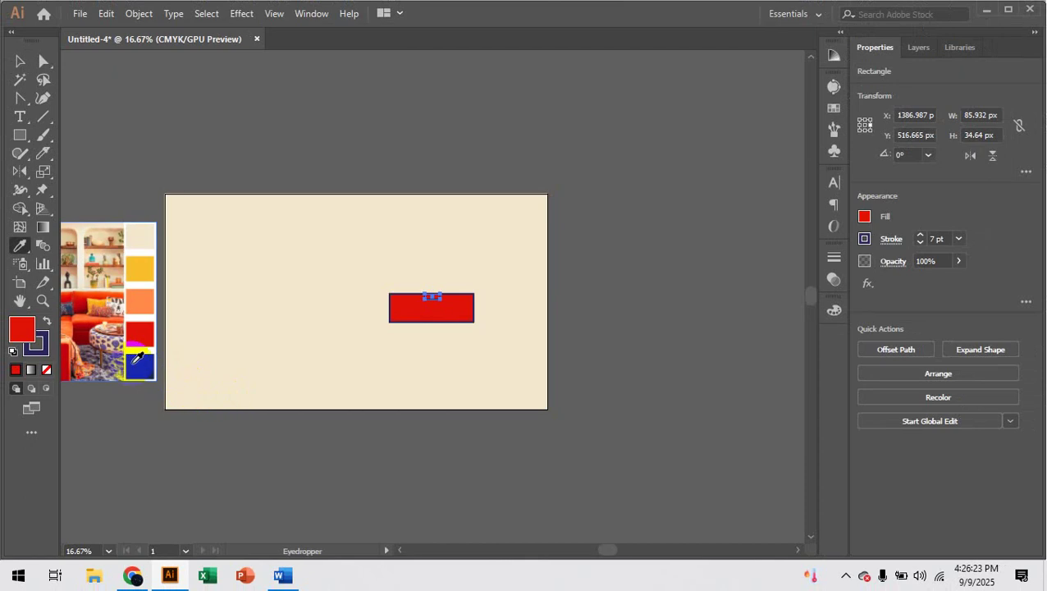
left_click(138, 365)
left_click(23, 62)
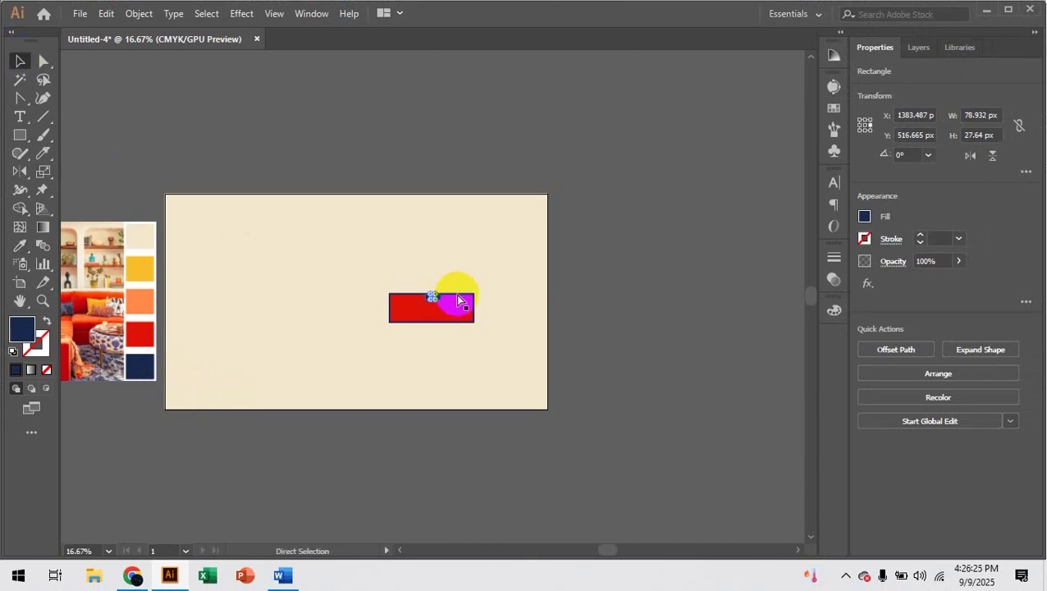
Round the two lower corners of the small navy rectangle to shape a drawer handle.
left_click_drag(462, 297, 800, 311)
left_click_drag(350, 382, 438, 382)
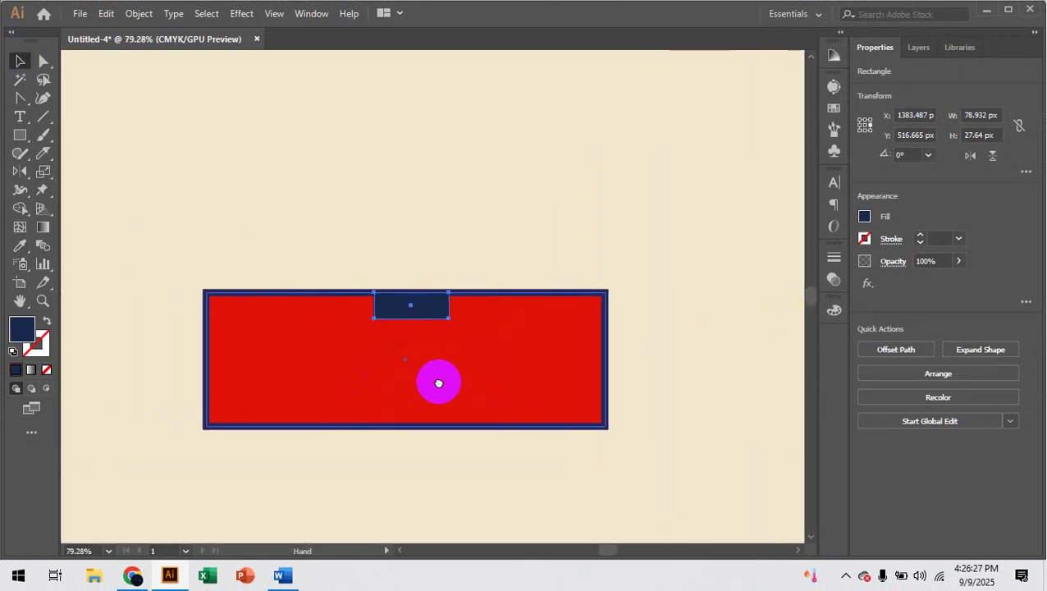
left_click_drag(425, 336, 662, 368)
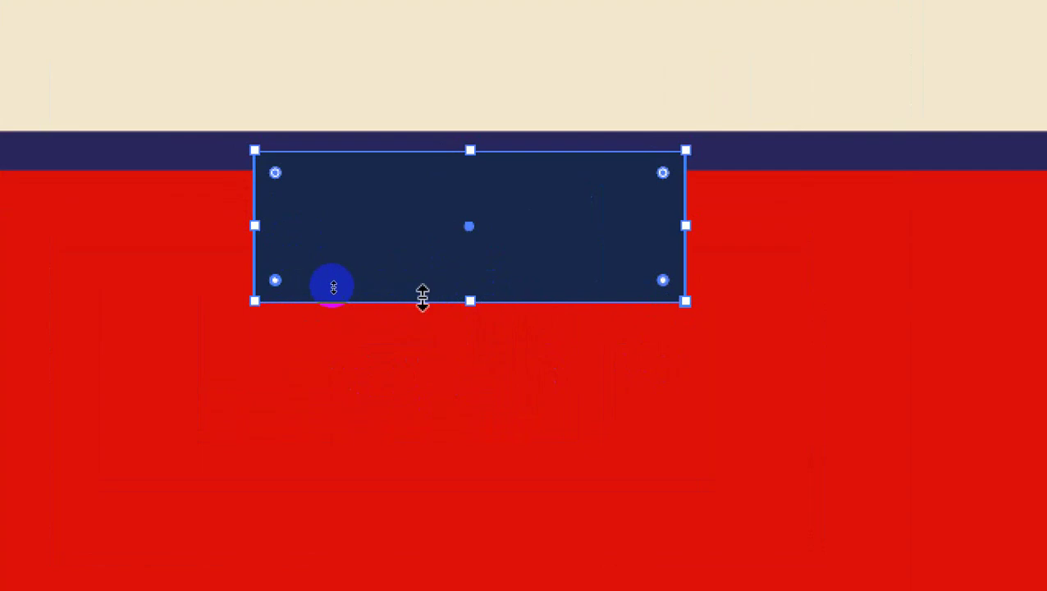
left_click_drag(276, 281, 332, 233)
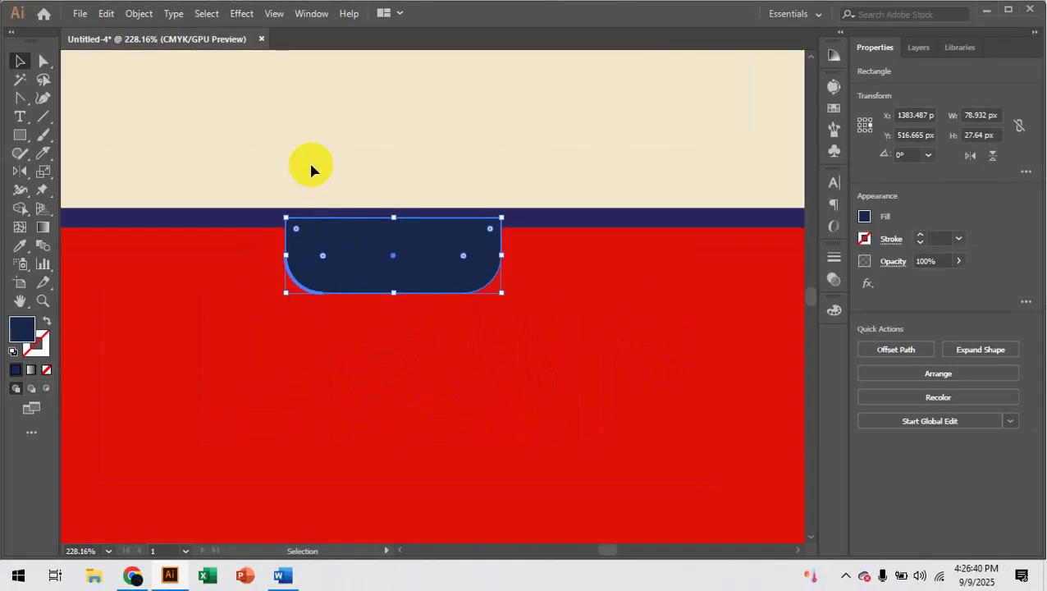
left_click(267, 21)
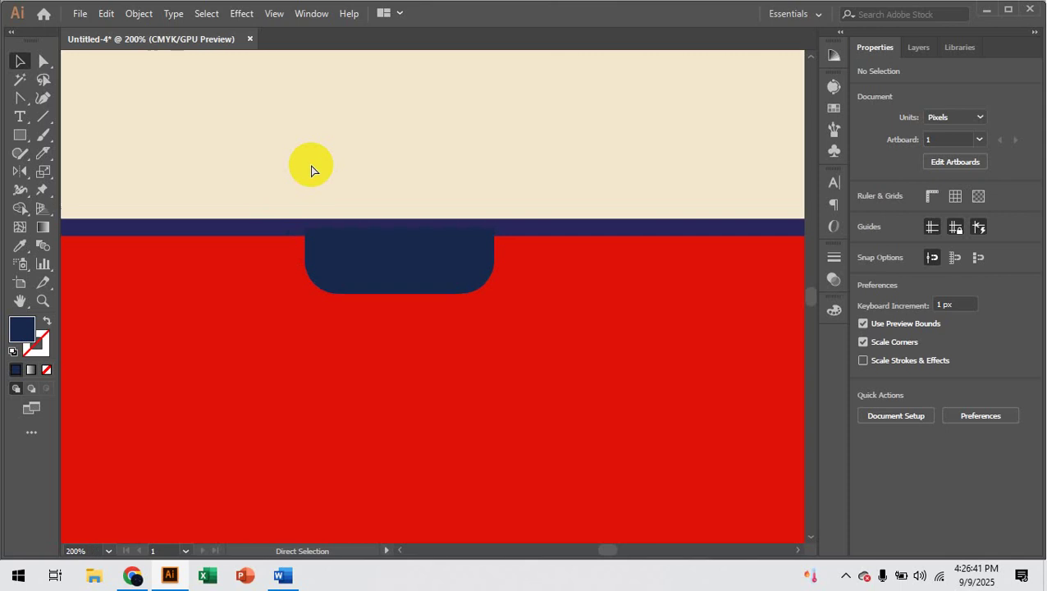
Draw a small navy circle with the Ellipse tool below the handle, near the middle of the red drawer front.
key("ctrl+minus")
key("ctrl+minus")
key("ctrl+minus")
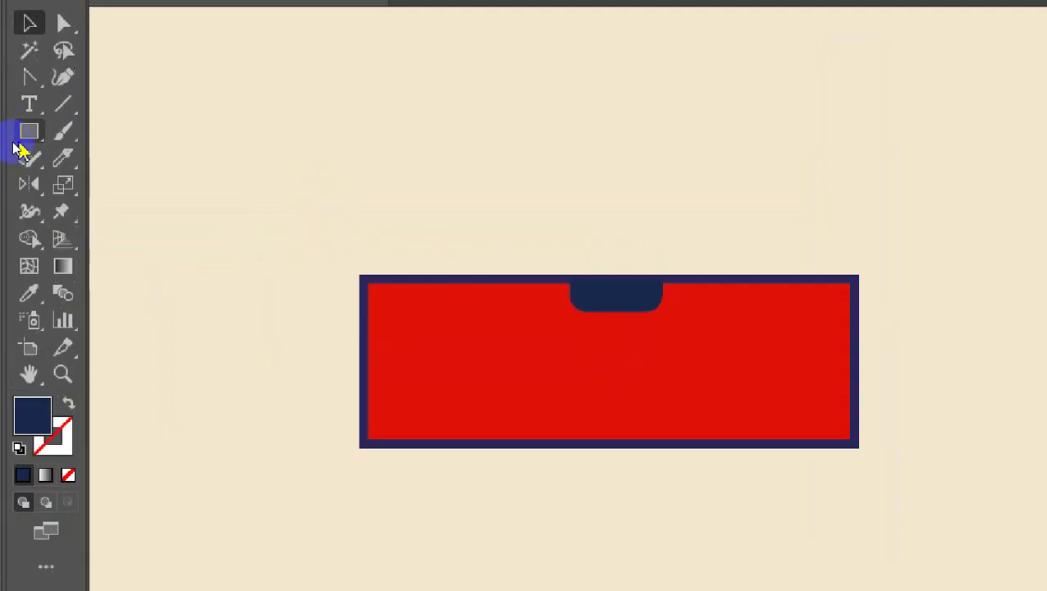
left_click_drag(18, 146, 164, 204)
left_click_drag(818, 453, 814, 440)
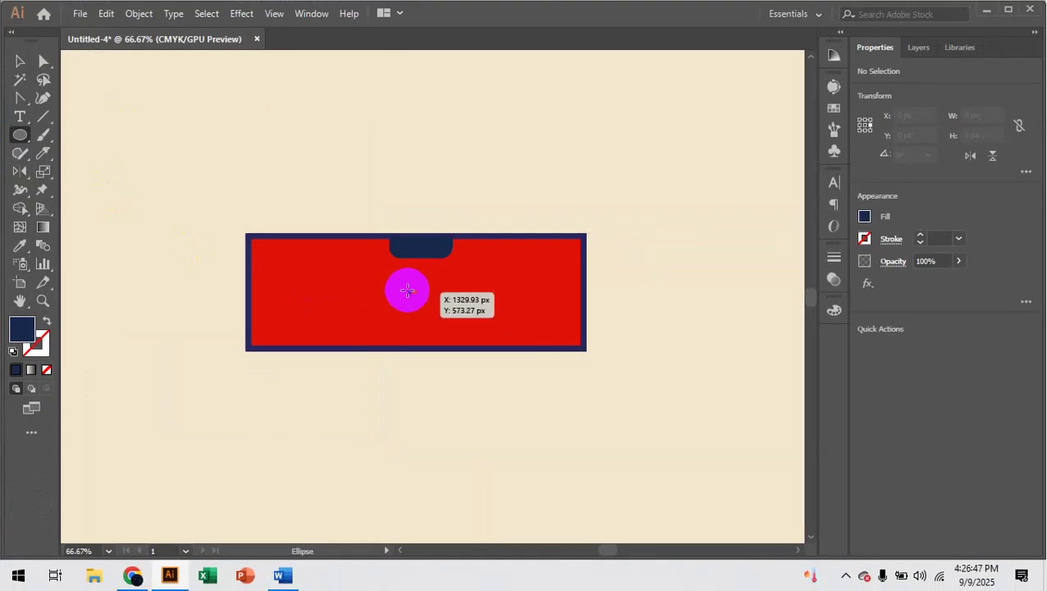
left_click_drag(402, 289, 429, 314)
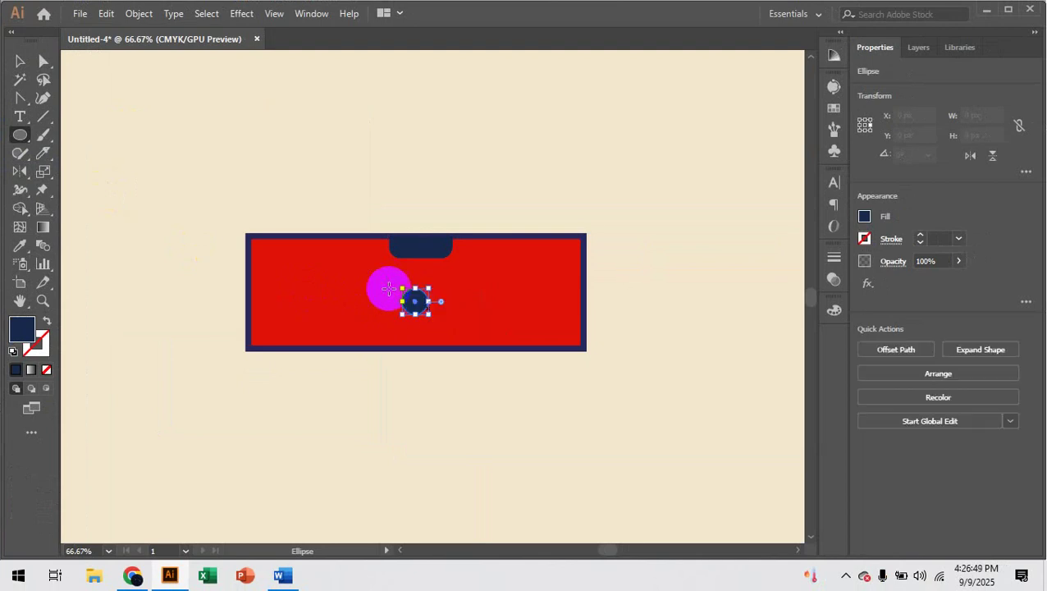
left_click(32, 74)
left_click(214, 114)
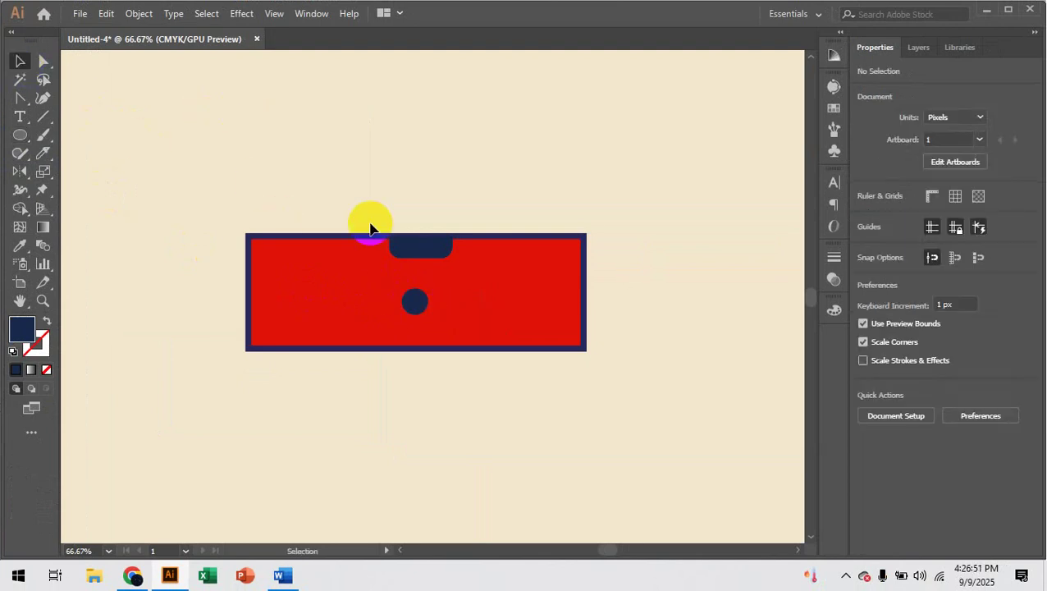
Align the drawer front, handle and circle to one another by their horizontal centers.
left_click_drag(414, 251, 474, 251)
left_click_drag(409, 299, 374, 318)
left_click_drag(255, 173, 413, 353)
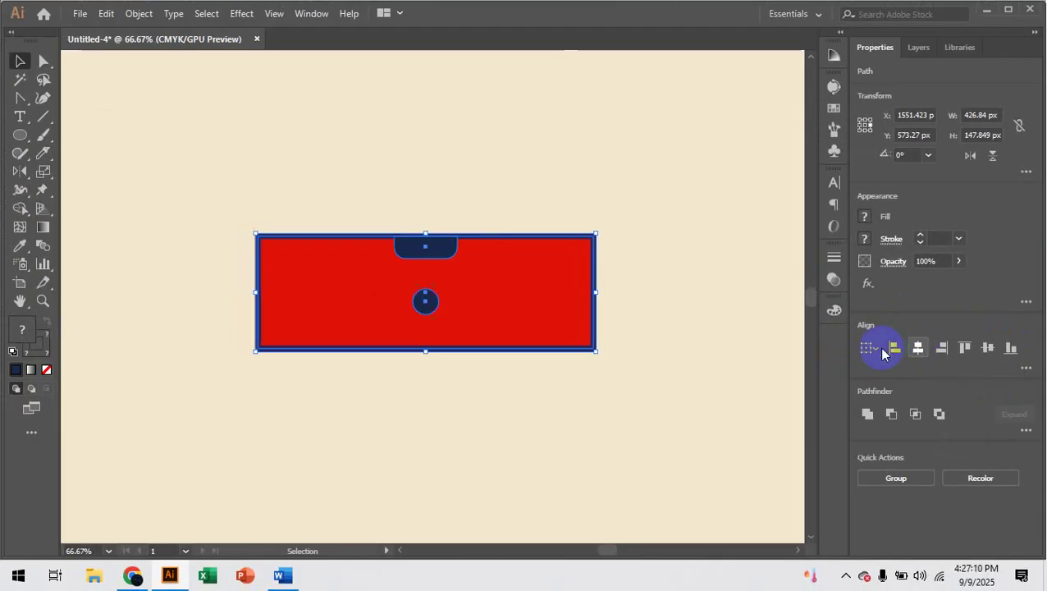
left_click(481, 302)
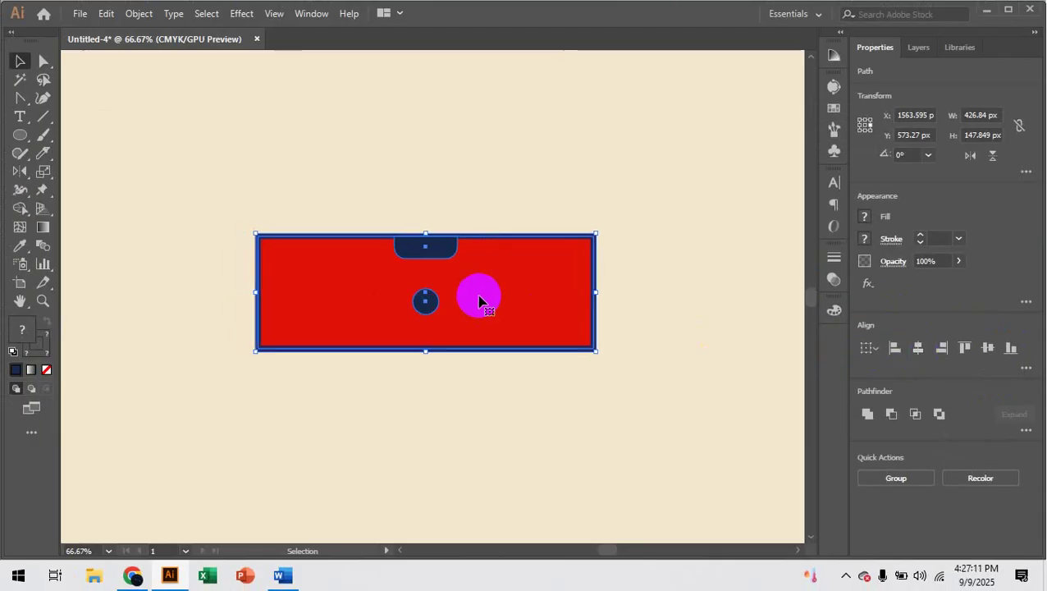
Duplicate the complete drawer with its handle and circle directly below the original, with the borders overlapping.
scroll(481, 302, "down", 1)
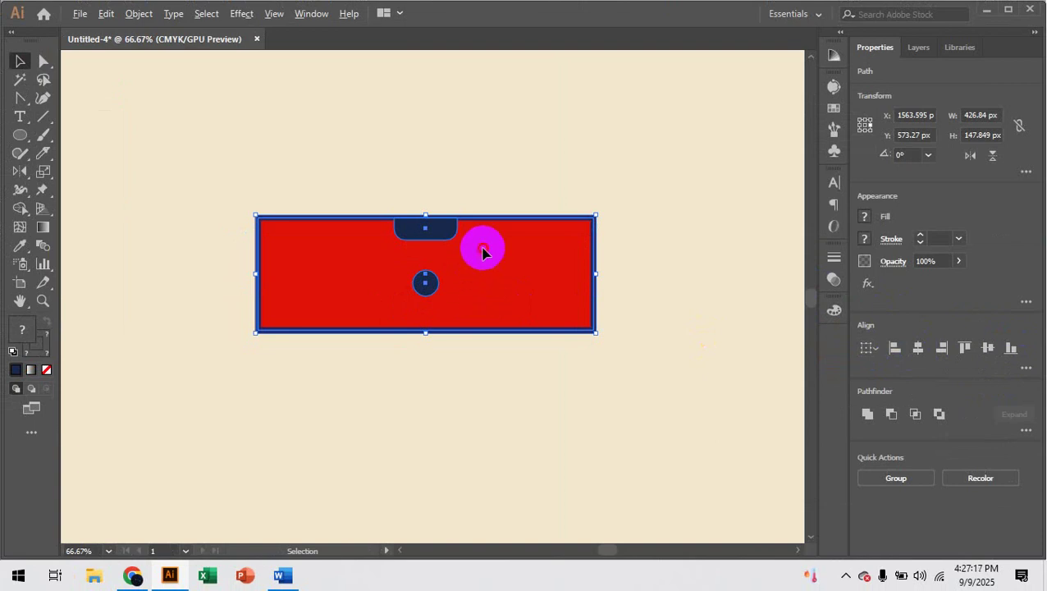
left_click_drag(481, 289, 480, 358)
left_click(672, 369)
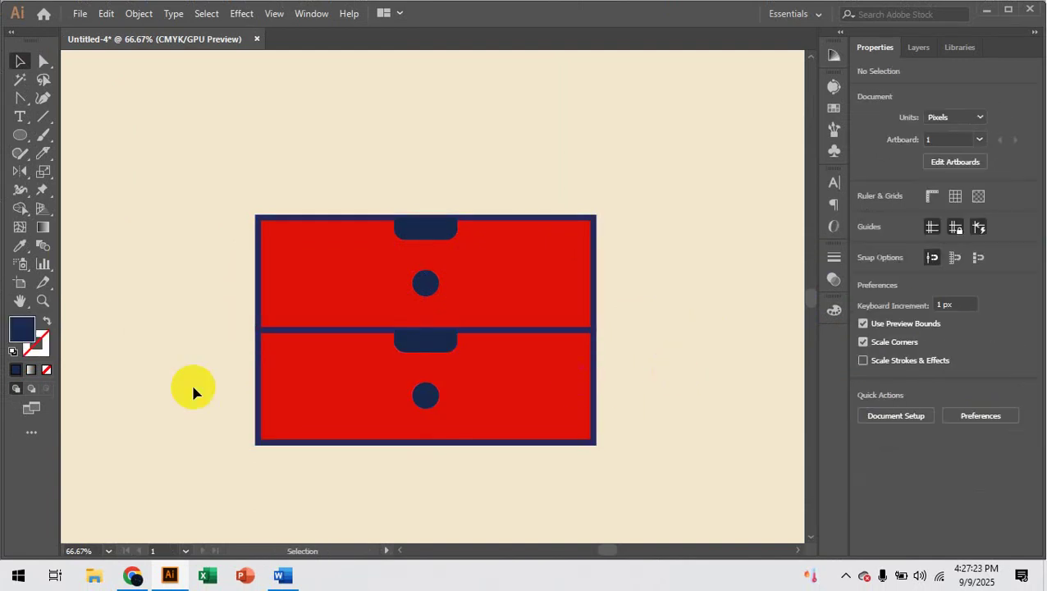
Draw a navy rectangular foot about 72 x 39 px under the lower drawer, near its left end.
left_click_drag(23, 137, 55, 136)
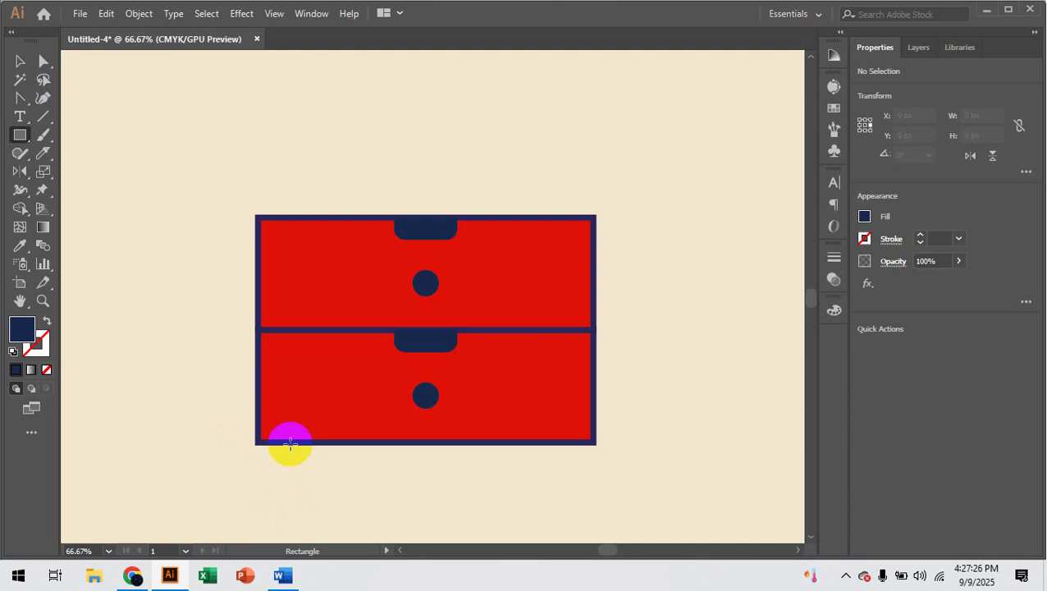
left_click_drag(291, 445, 348, 474)
left_click(19, 60)
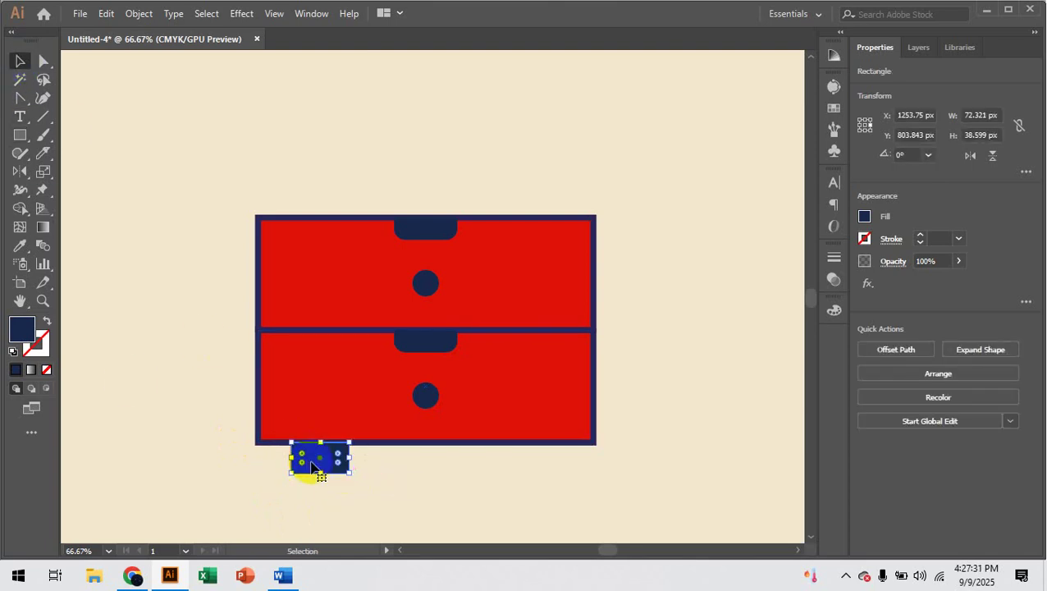
Try a copy of the foot under the lower drawer's right side, and delete the copy.
left_click_drag(324, 465, 519, 468)
key("Delete")
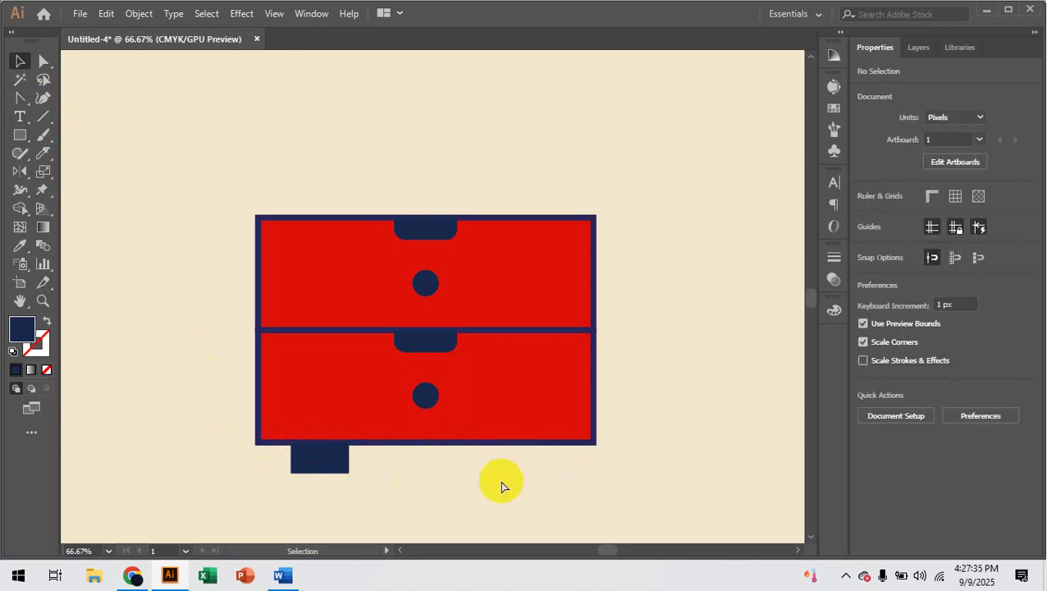
Slant the inner side of the cabinet's foot by moving only its bottom-right corner point about 22 px inward.
key("z")
left_click_drag(364, 486, 412, 439)
key("v")
left_click(346, 410)
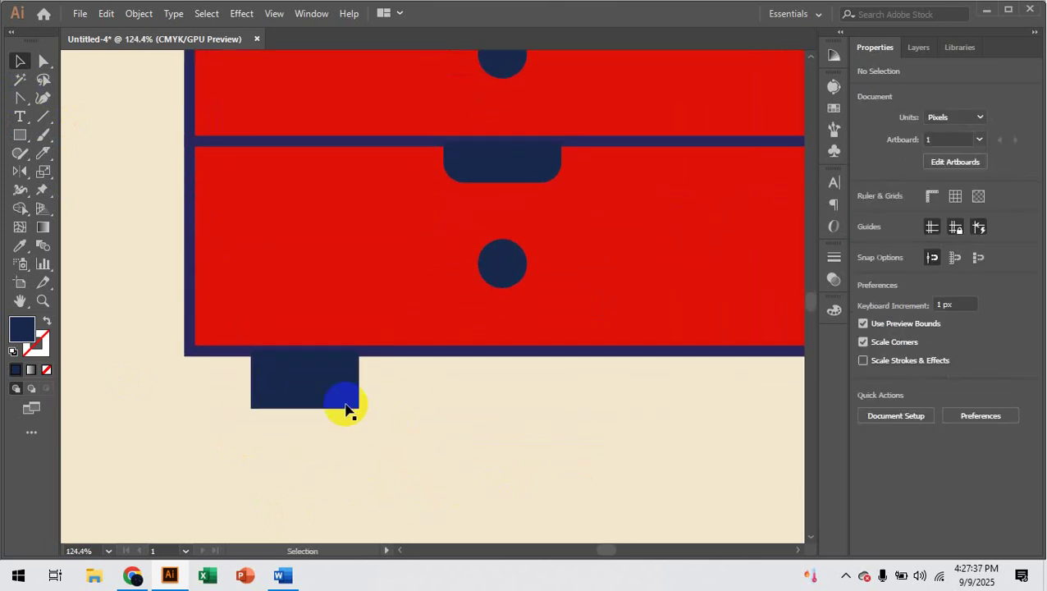
left_click_drag(356, 339, 356, 405)
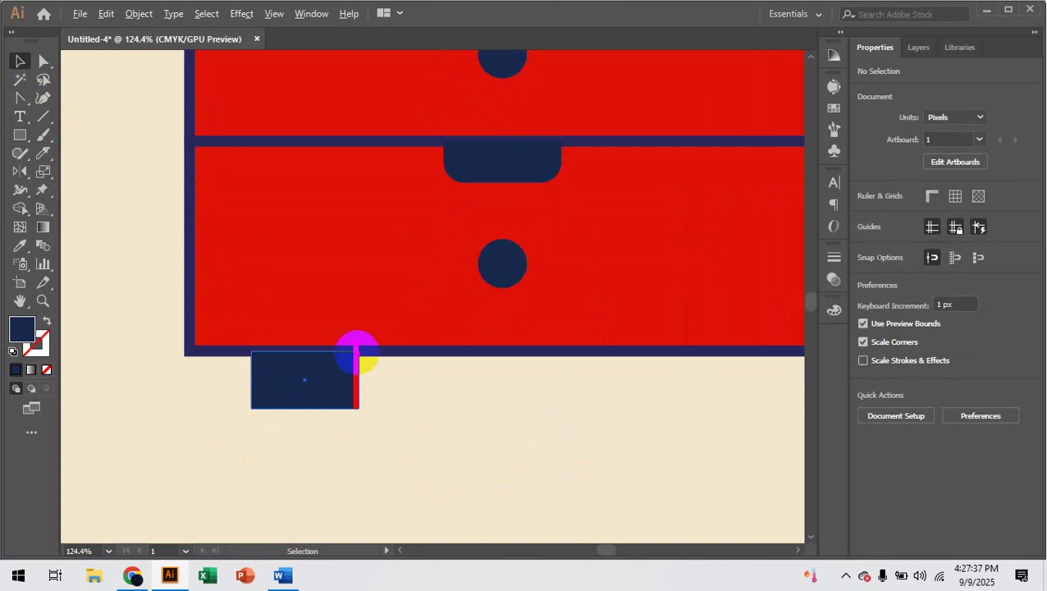
left_click_drag(355, 351, 324, 420)
left_click(332, 411)
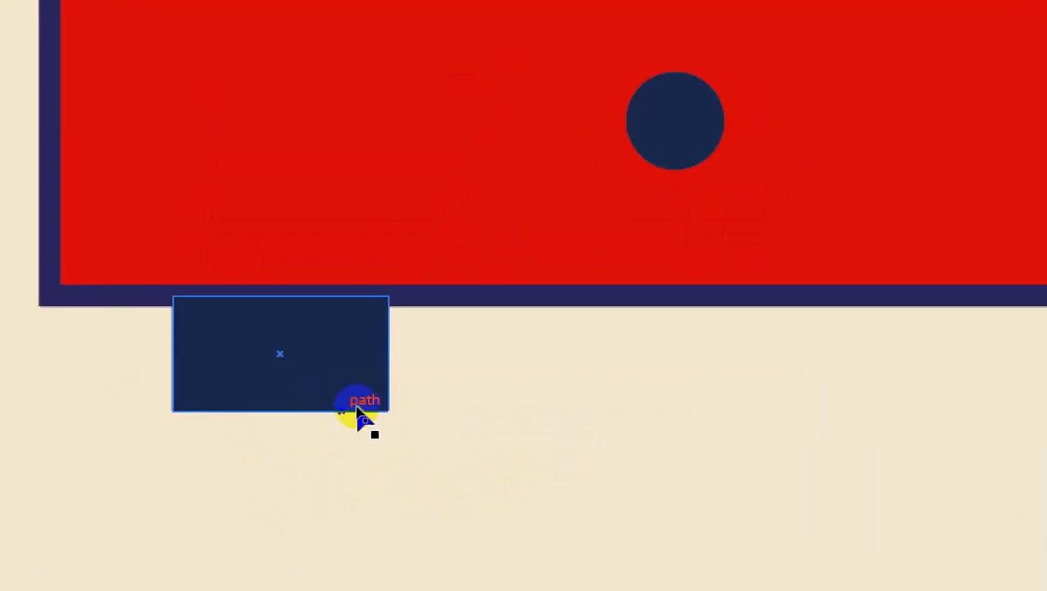
left_click(123, 492)
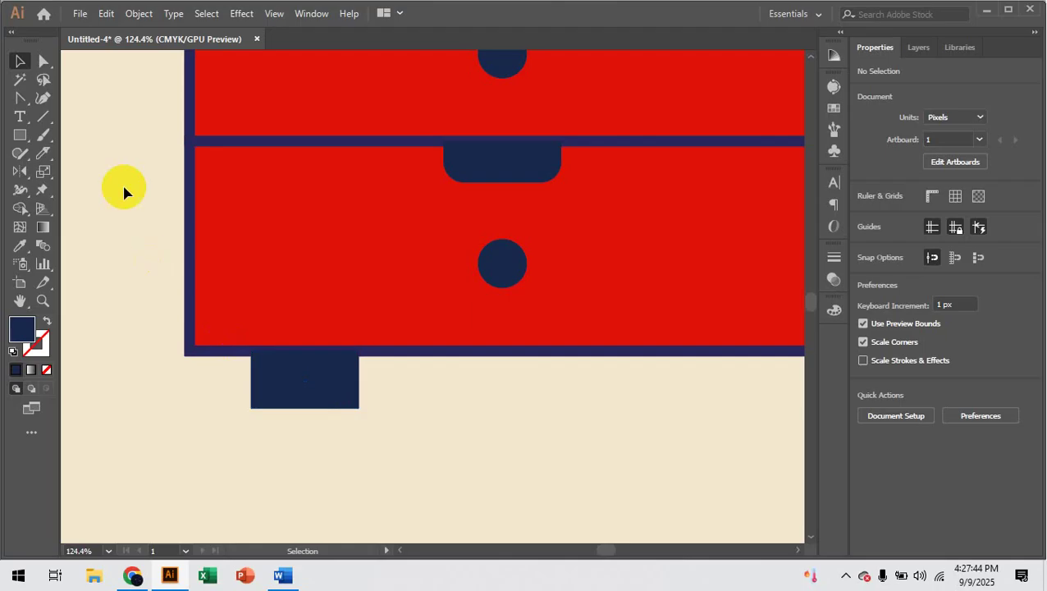
left_click(44, 60)
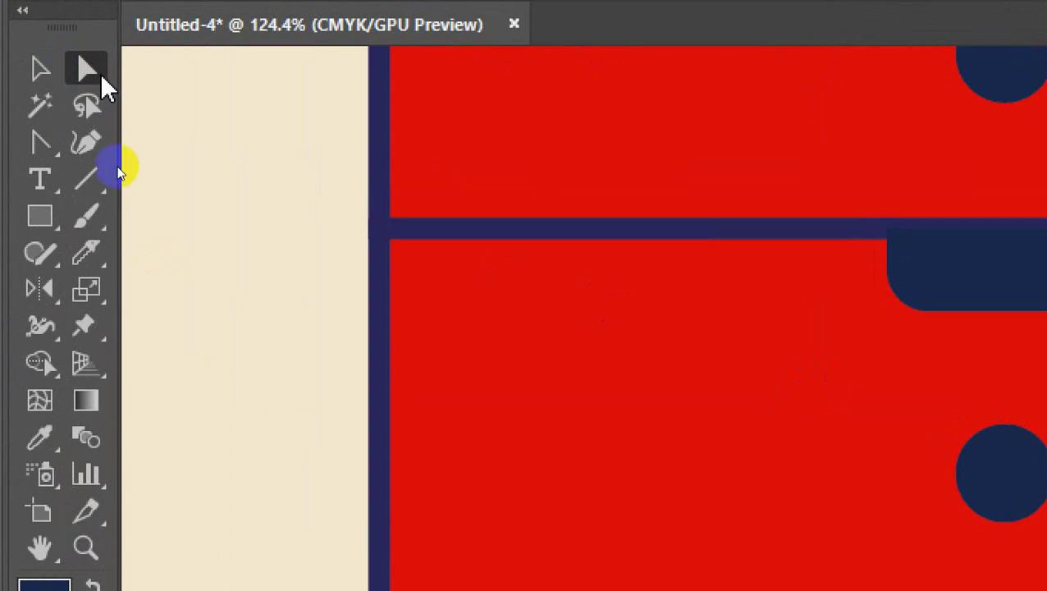
left_click(357, 408)
left_click_drag(359, 410, 363, 410)
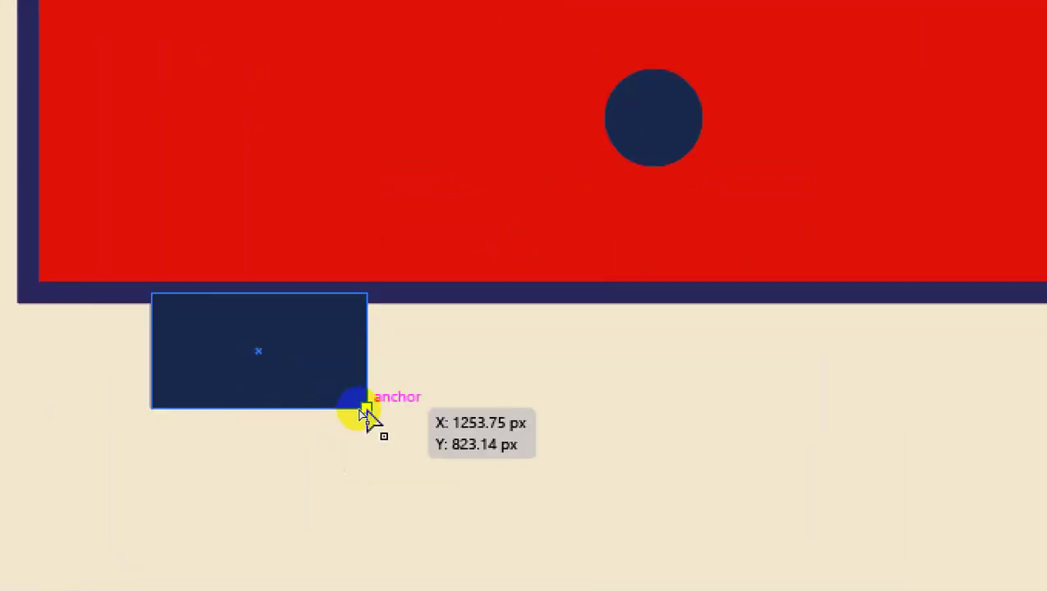
left_click_drag(366, 417, 304, 413)
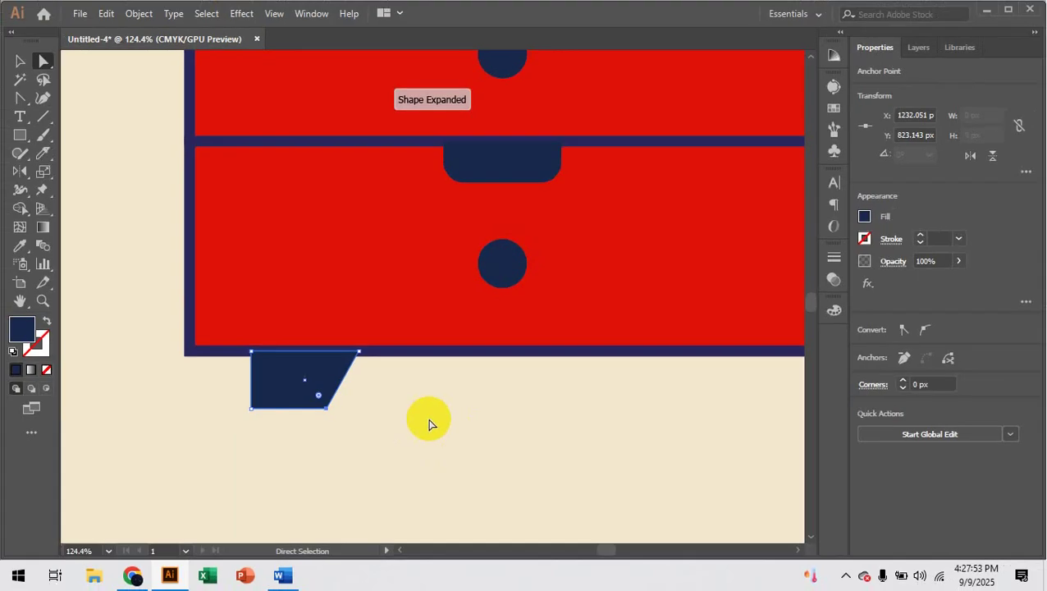
left_click(10, 51)
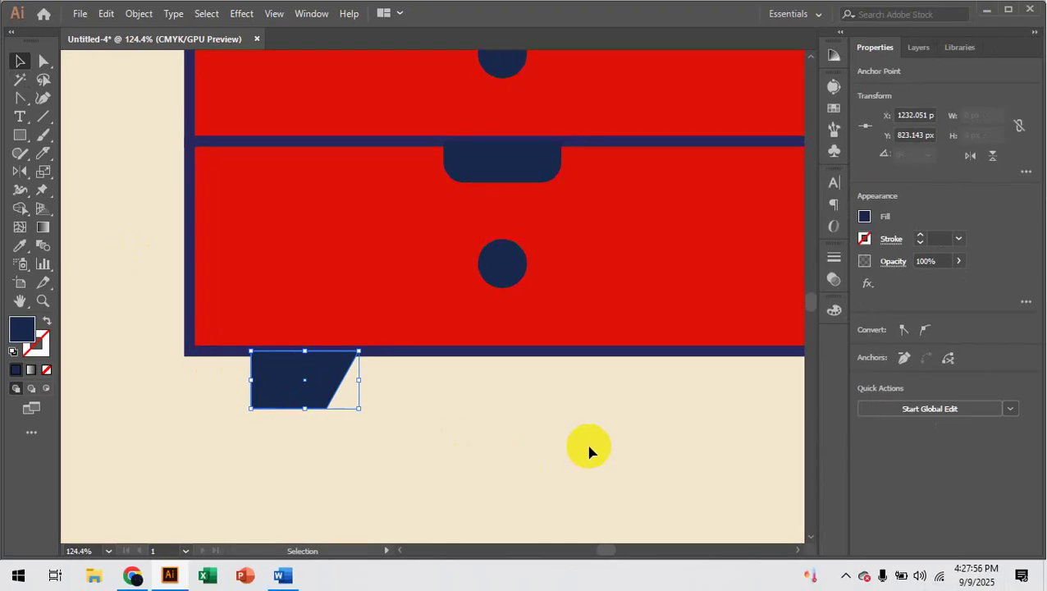
Duplicate the slanted foot horizontally, mirror the copy, and place it under the lower drawer near its right end.
left_click_drag(584, 449, 468, 458)
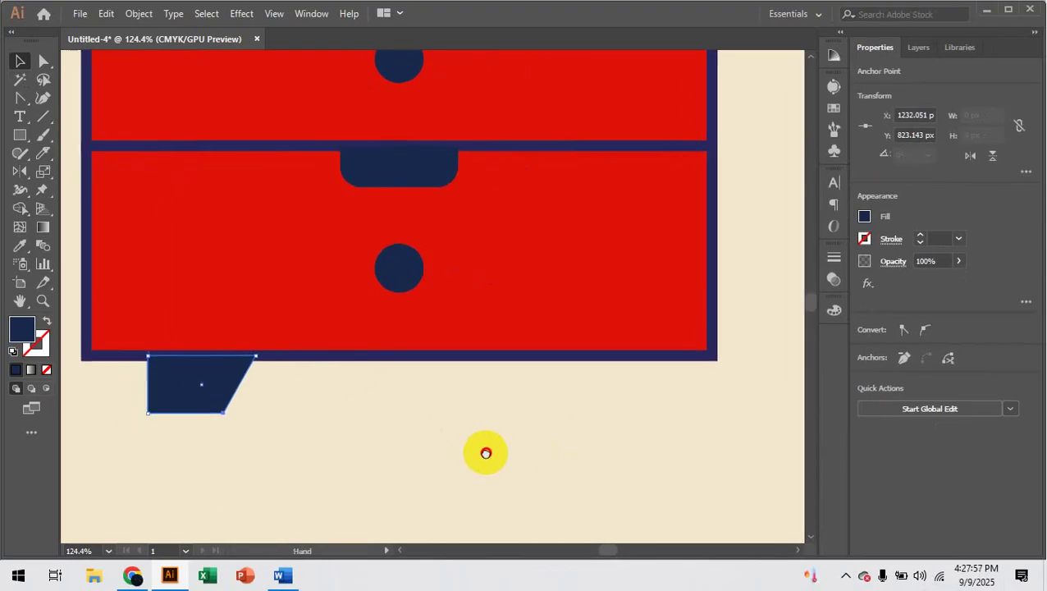
left_click_drag(176, 402, 596, 411)
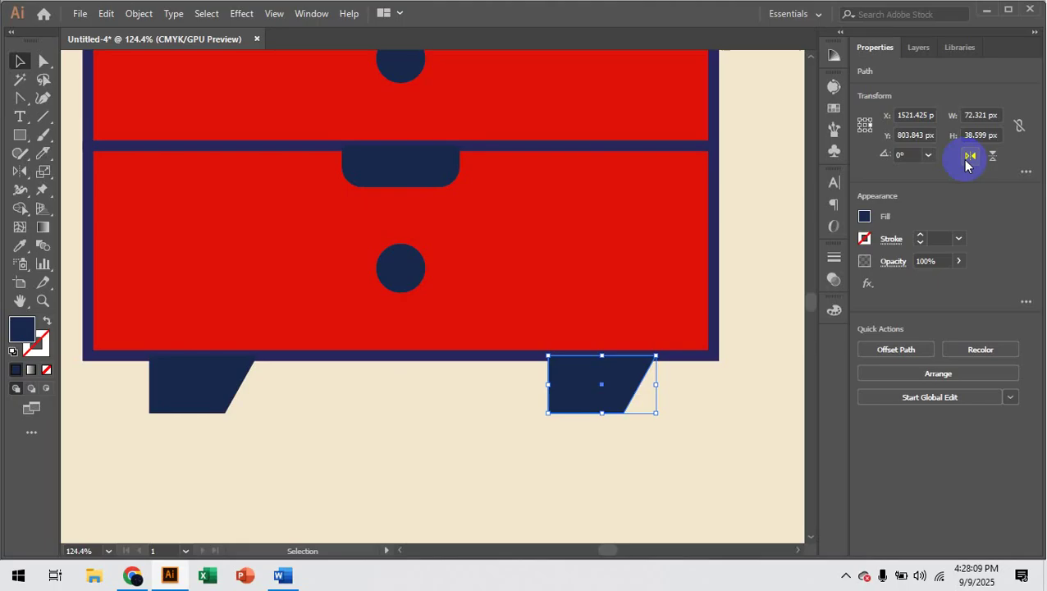
left_click(899, 130)
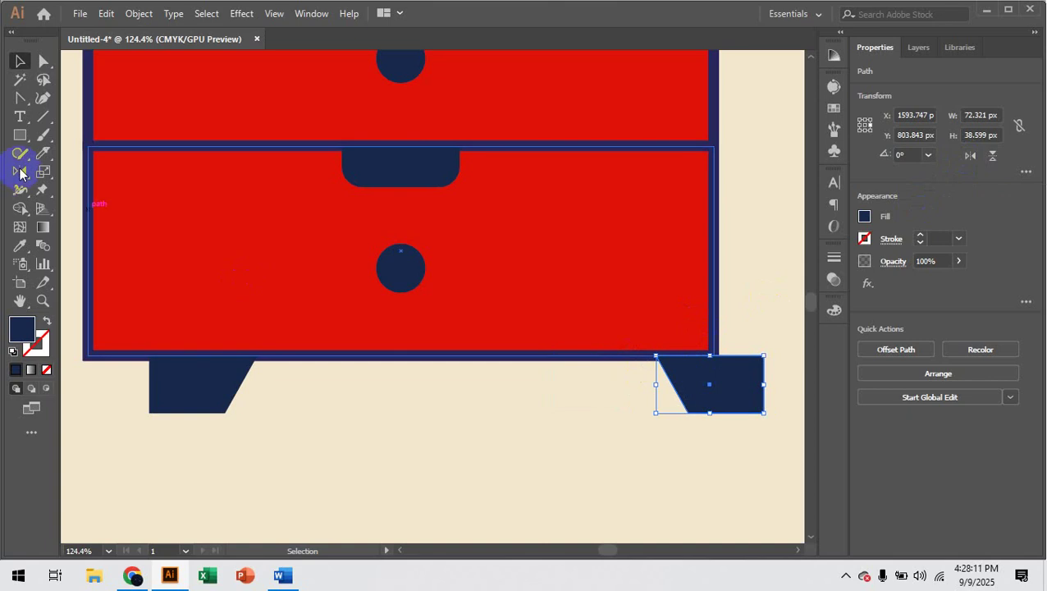
left_click_drag(681, 378, 582, 381)
left_click(539, 459)
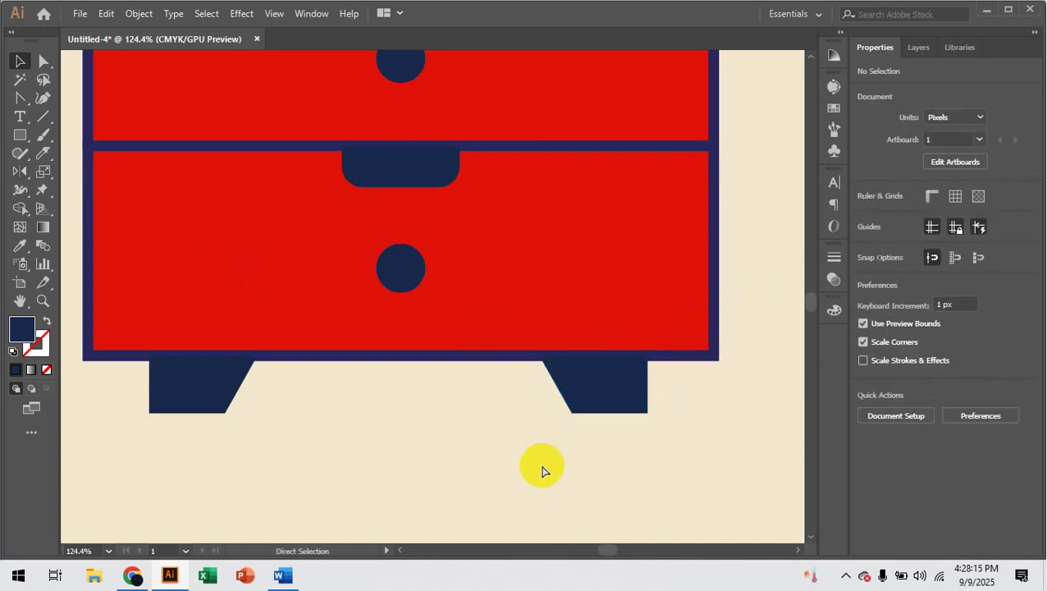
key("ctrl+minus")
key("ctrl+minus")
scroll(498, 444, "up", 4)
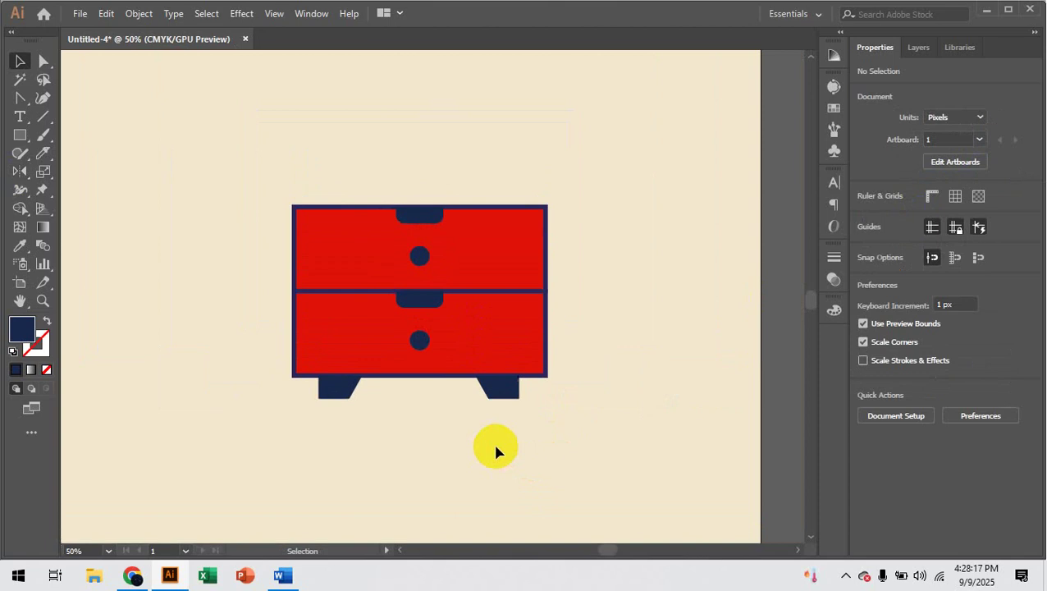
key("ctrl+space")
left_click_drag(367, 182, 395, 196)
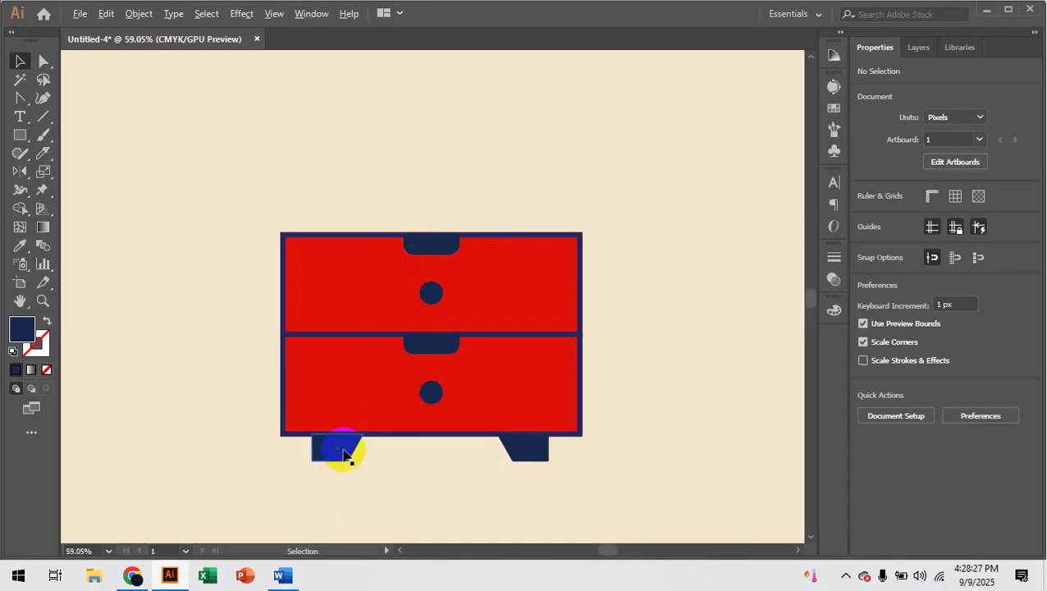
left_click(353, 439)
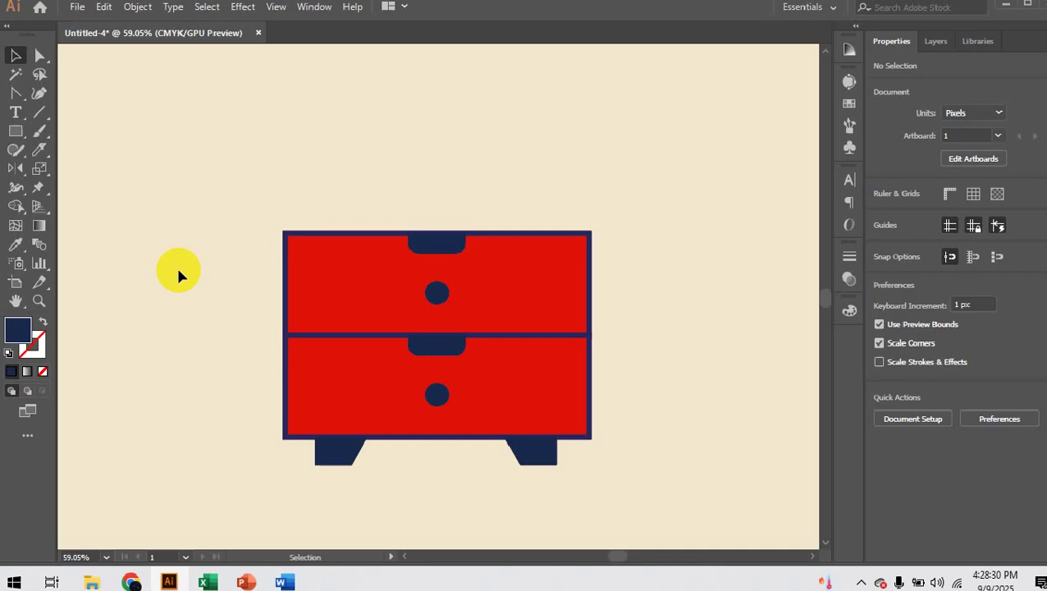
left_click(458, 135)
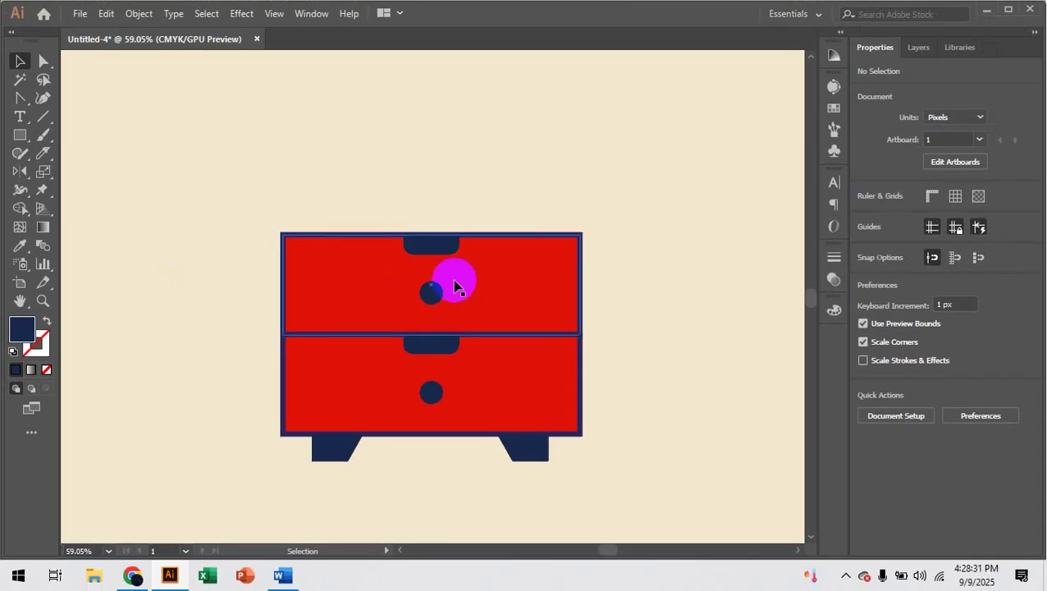
Draw a circle about 79 px wide above the cabinet's left part and give it the drawer's red fill and 7 pt navy outline.
left_click_drag(341, 192, 325, 230)
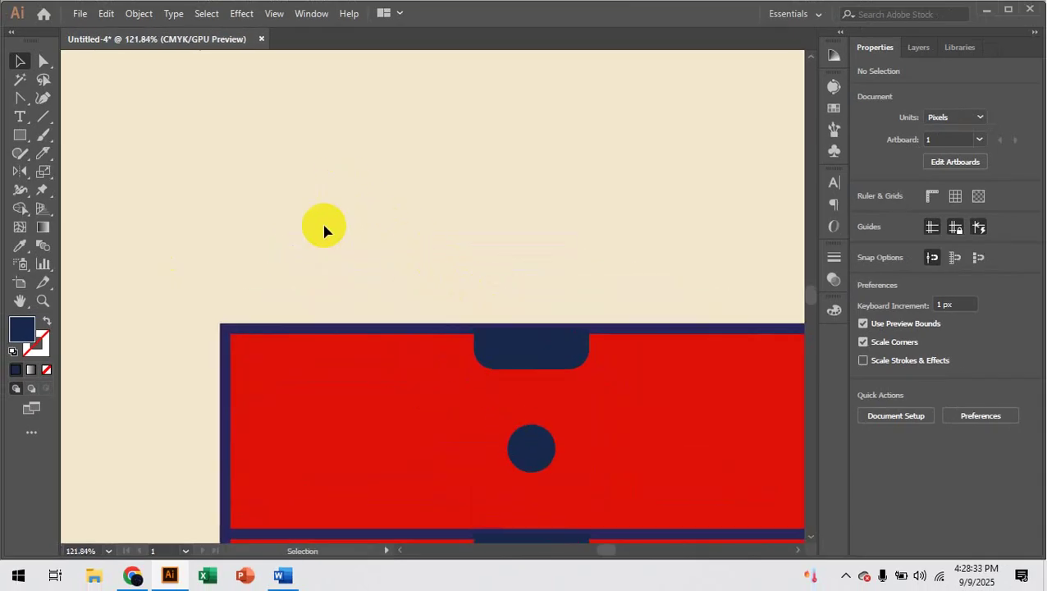
left_click(21, 136)
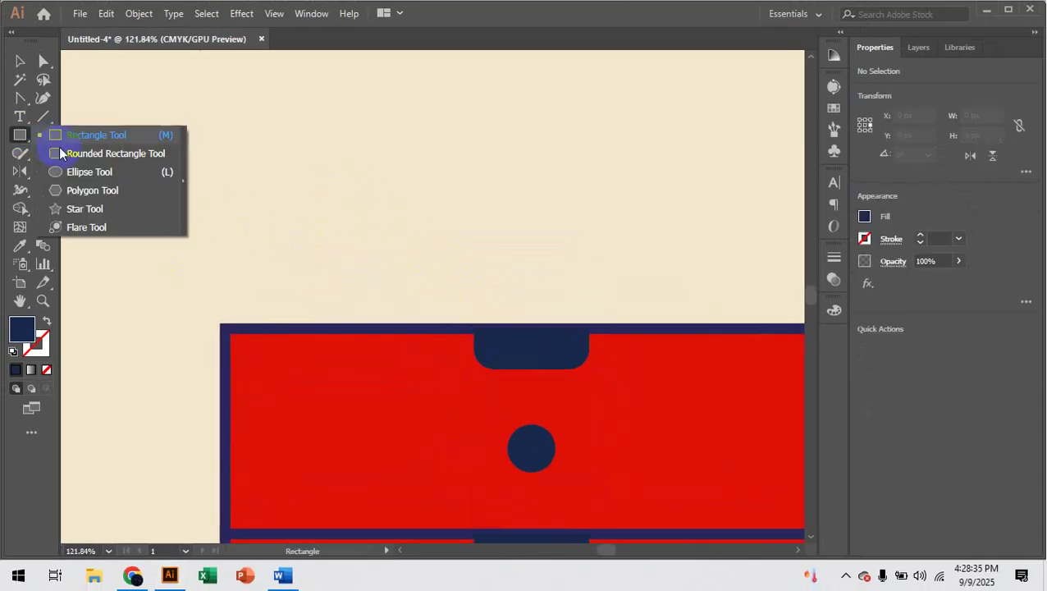
left_click(70, 169)
left_click_drag(316, 133, 432, 247)
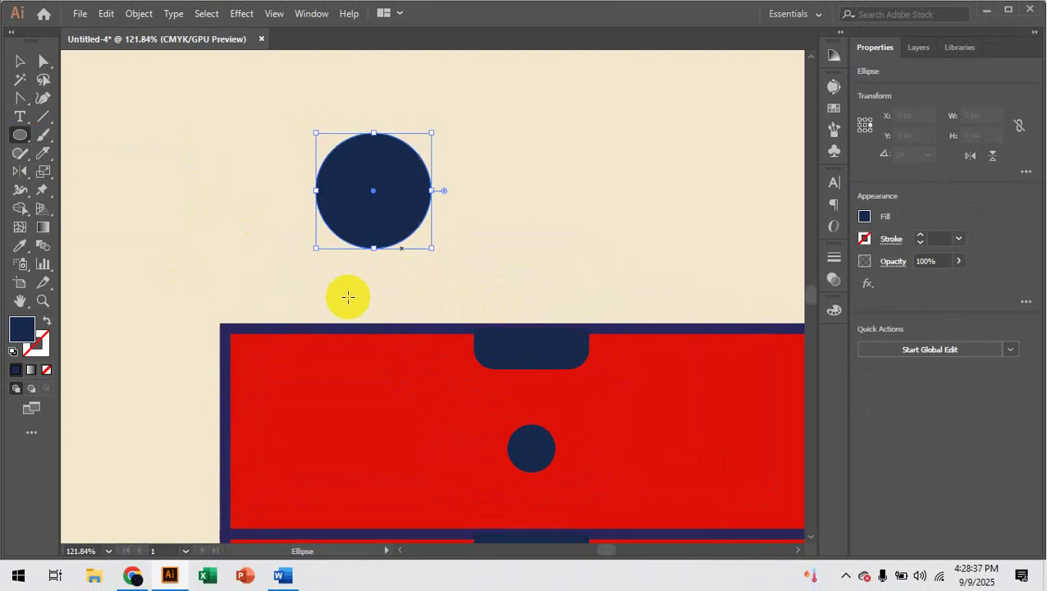
key("i")
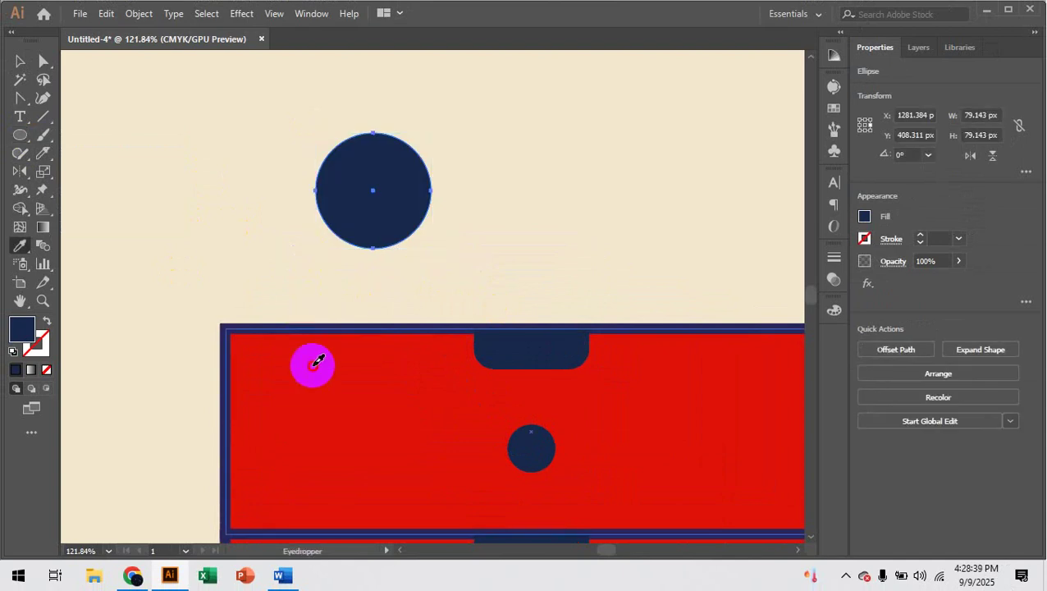
left_click(318, 361)
left_click(20, 61)
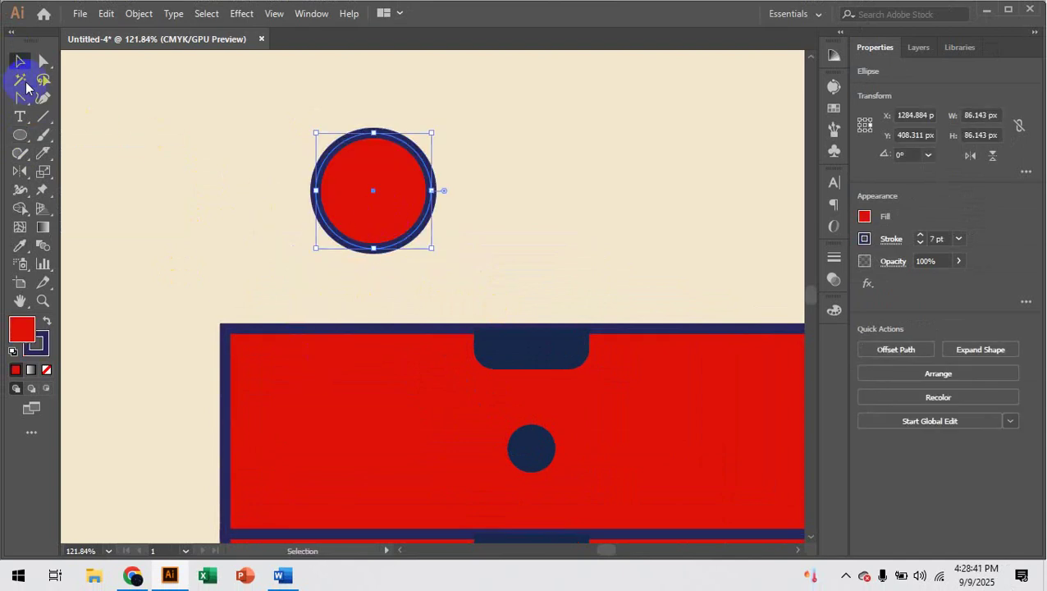
Try turning the circle into a half circle by deleting its bottom anchor point, and undo the deletion.
left_click(43, 61)
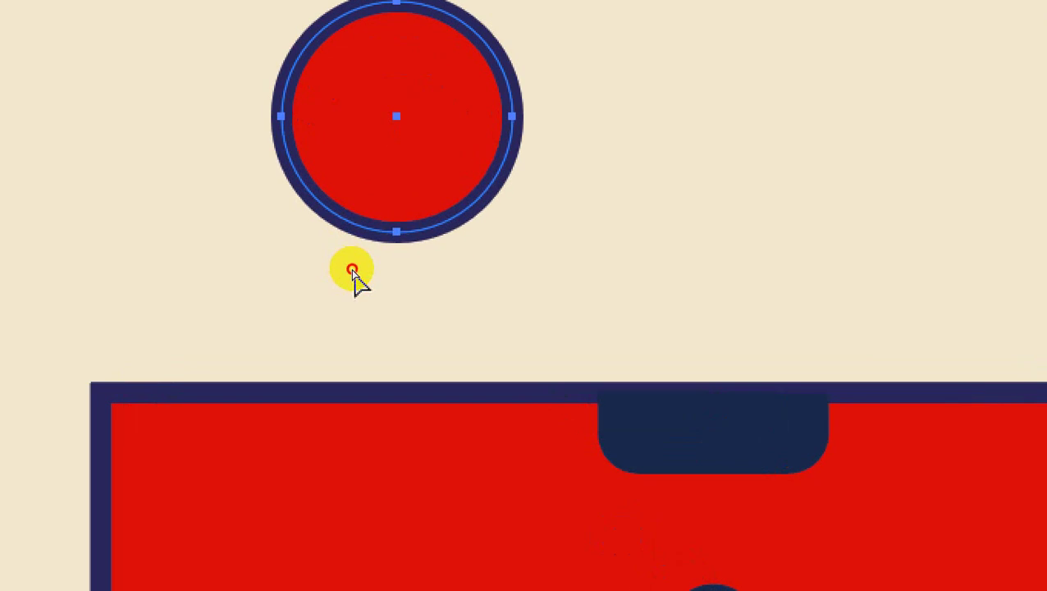
left_click_drag(352, 271, 417, 233)
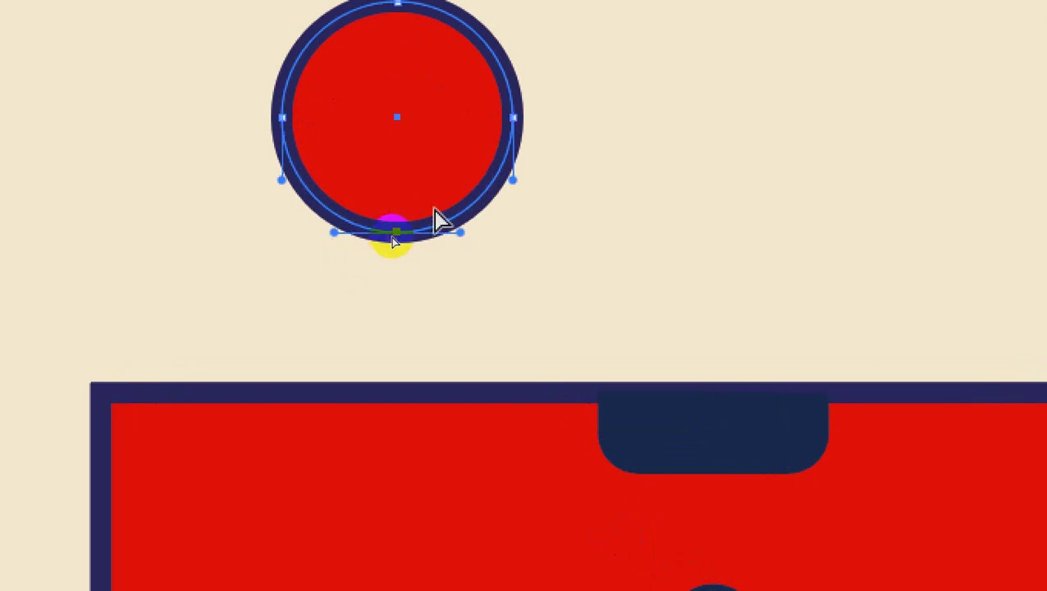
key("Delete")
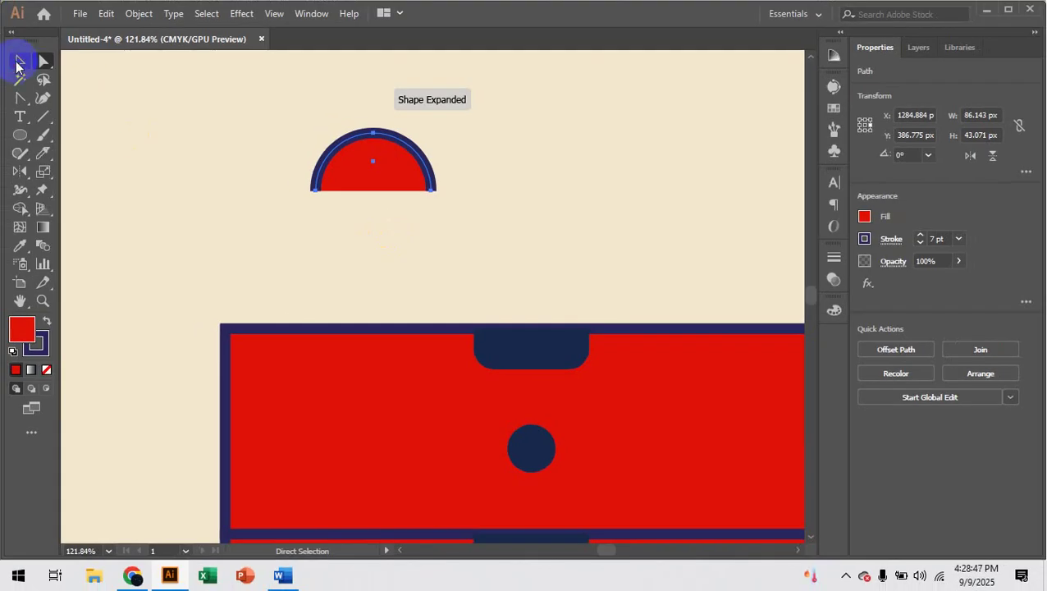
left_click(20, 61)
left_click(443, 216)
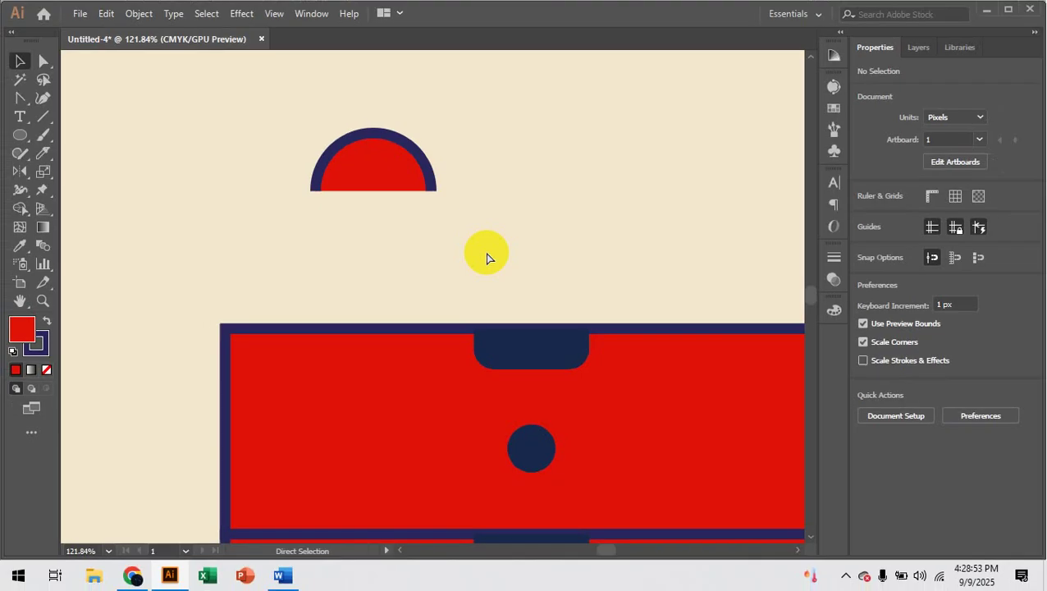
key("ctrl+z")
left_click(20, 60)
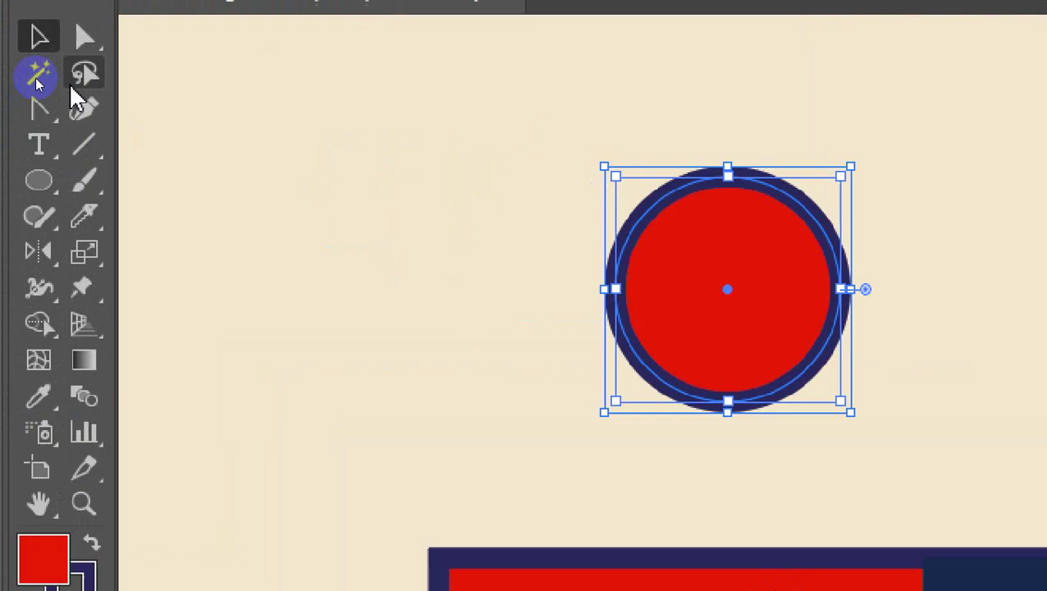
left_click(192, 148)
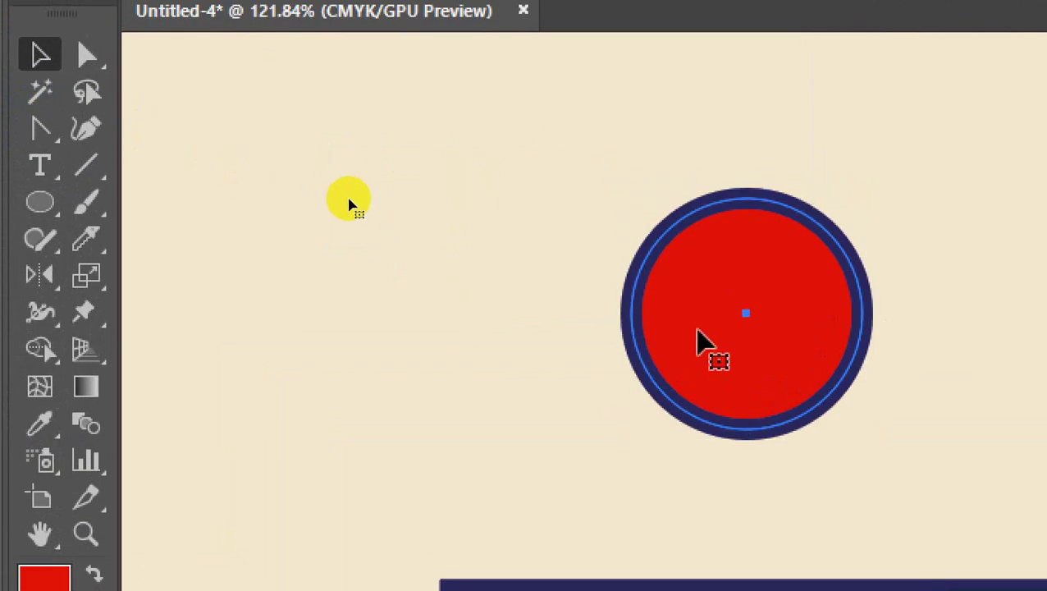
Cut the selected circle in two with a freehand wavy Knife cut across its lower half.
left_click(701, 343)
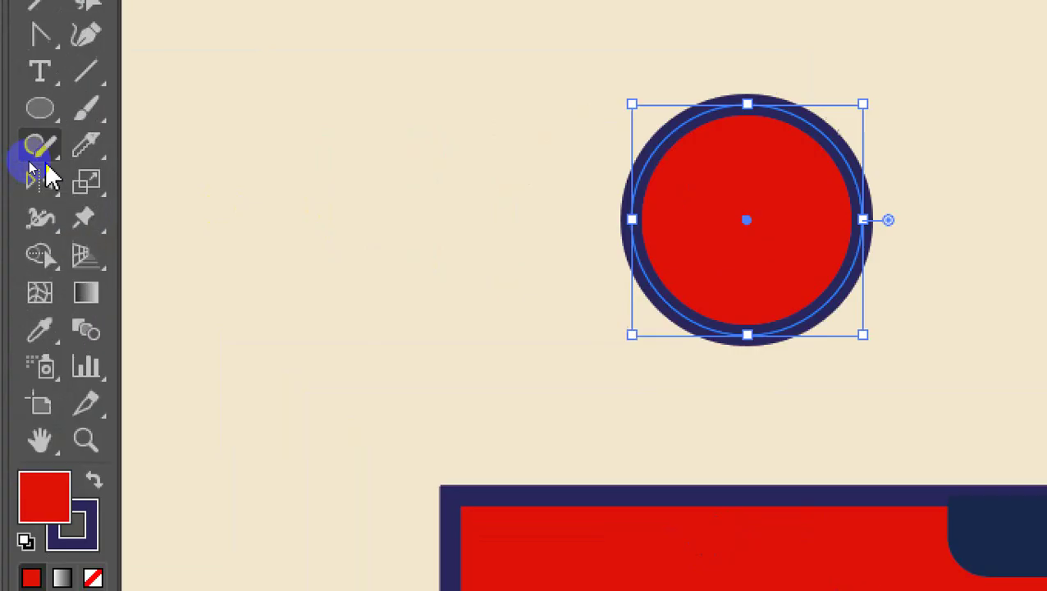
left_click(38, 249)
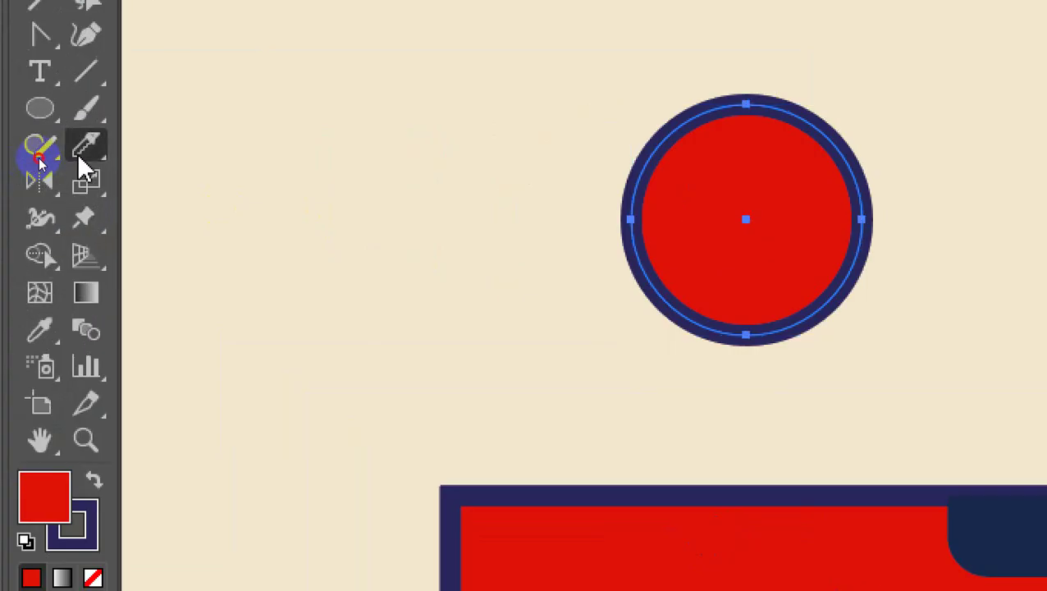
left_click(82, 168)
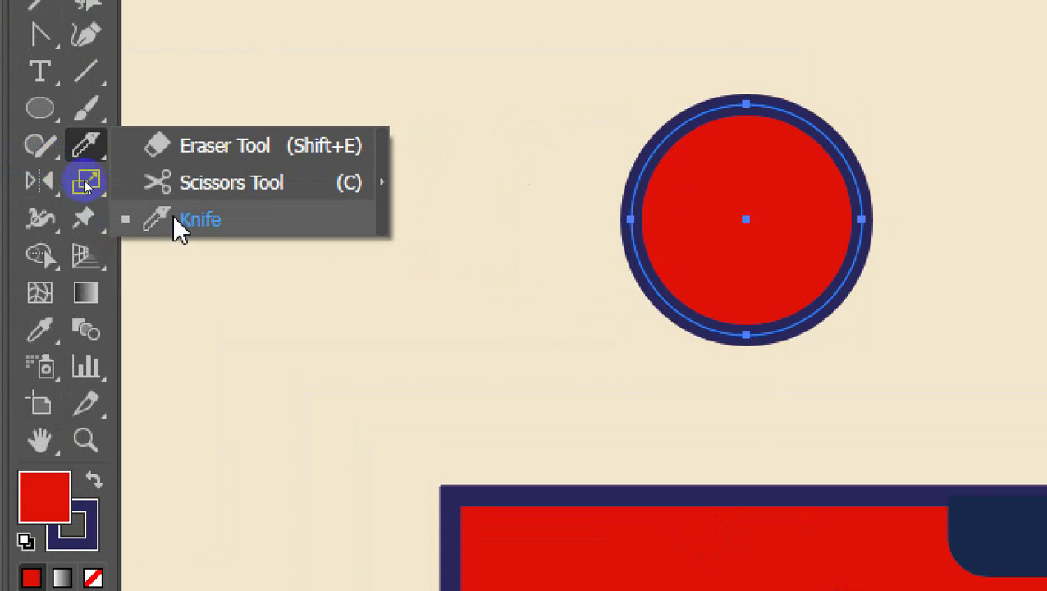
left_click(180, 148)
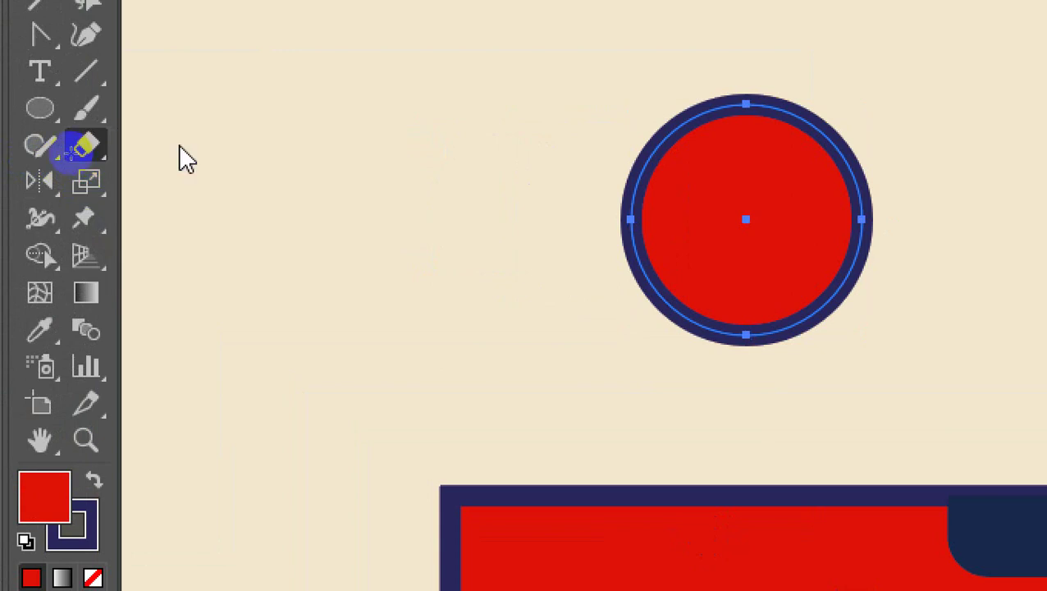
left_click(91, 149)
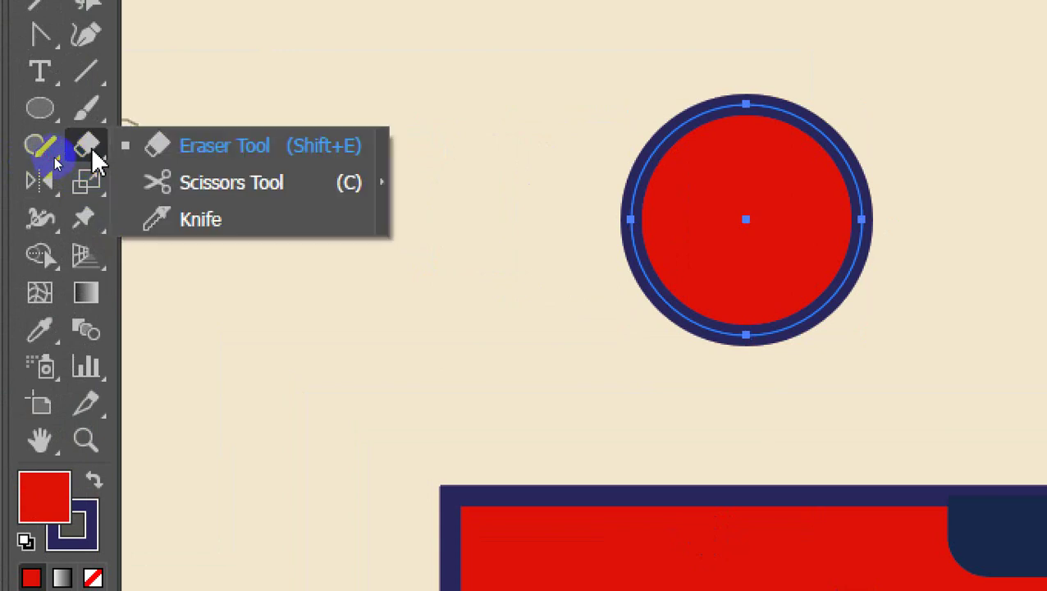
left_click(181, 209)
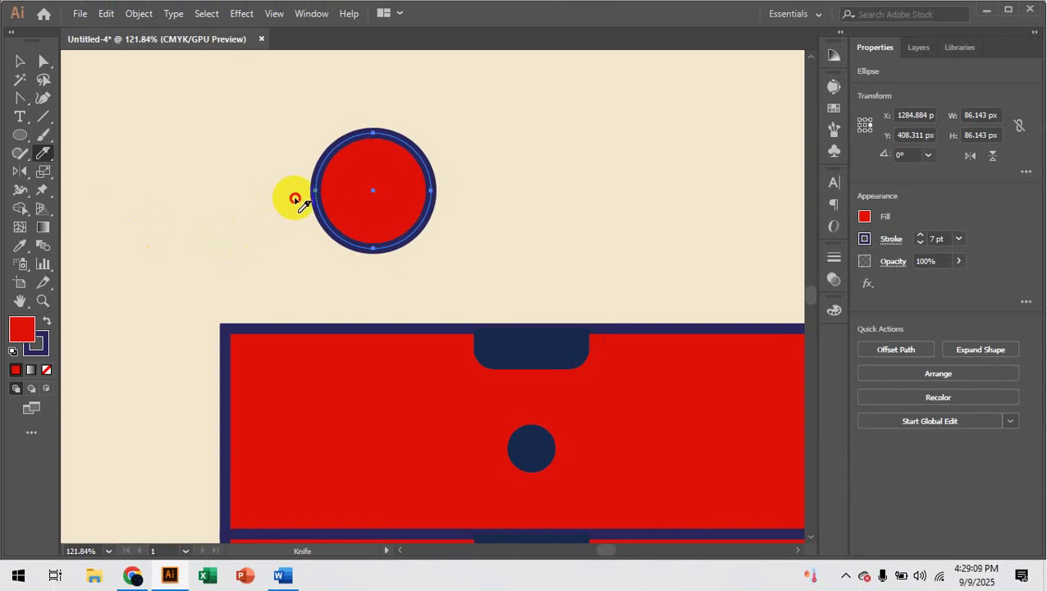
mouse_move(294, 197)
left_mouse_down()
mouse_move(364, 217)
mouse_move(394, 203)
mouse_move(425, 216)
mouse_move(355, 219)
mouse_move(284, 245)
left_mouse_up()
Try moving the circle's lower cut piece away to the lower left, and undo the move.
left_click(23, 63)
left_click(304, 215)
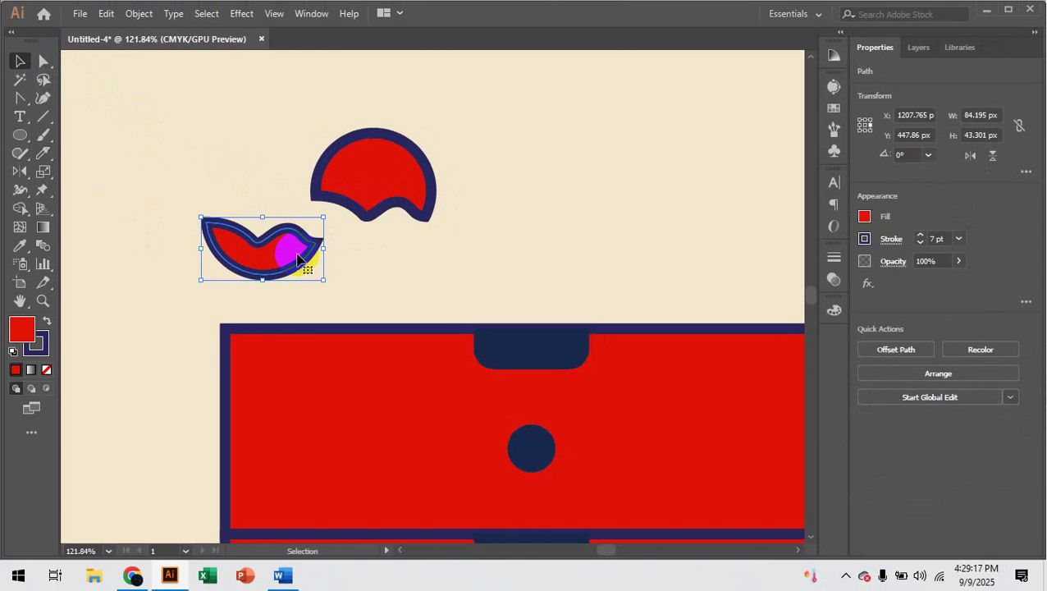
key("ctrl+z")
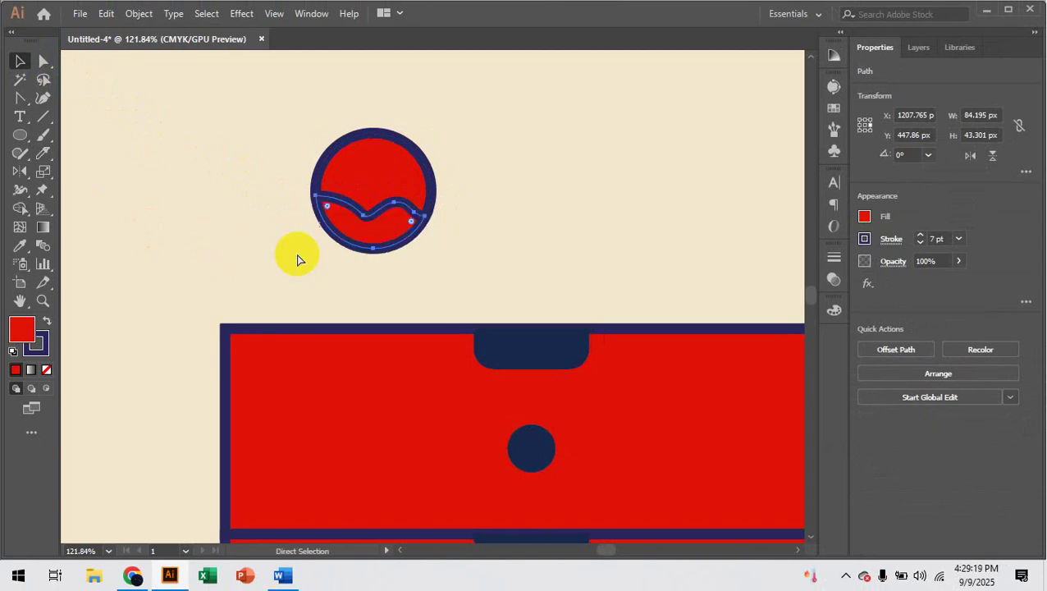
Undo the wavy cut, try a slightly uneven freehand Knife cut across the circle's middle, and undo that too.
key("ctrl+z")
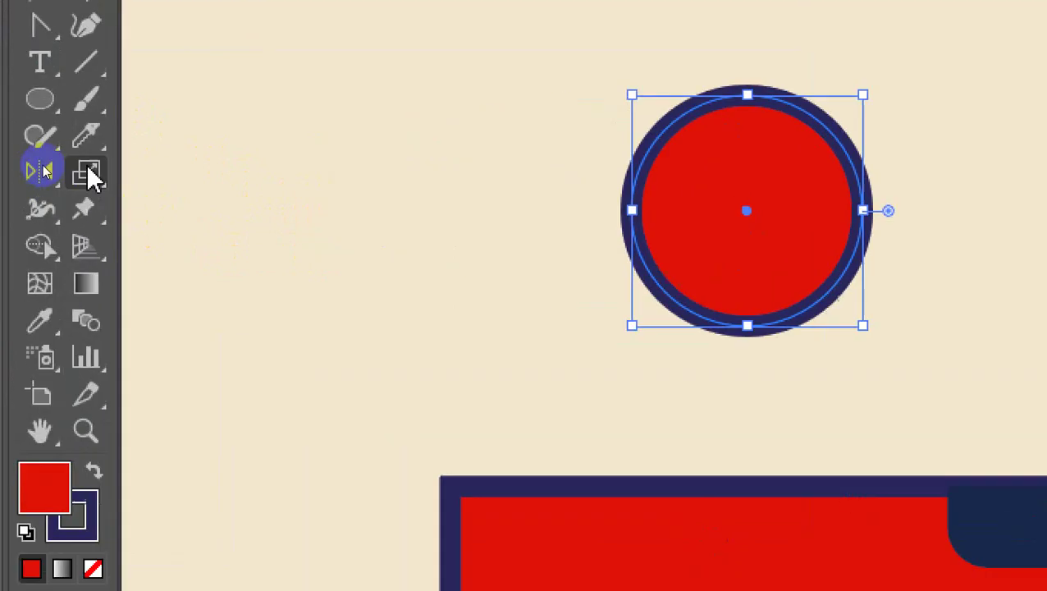
left_click(42, 154)
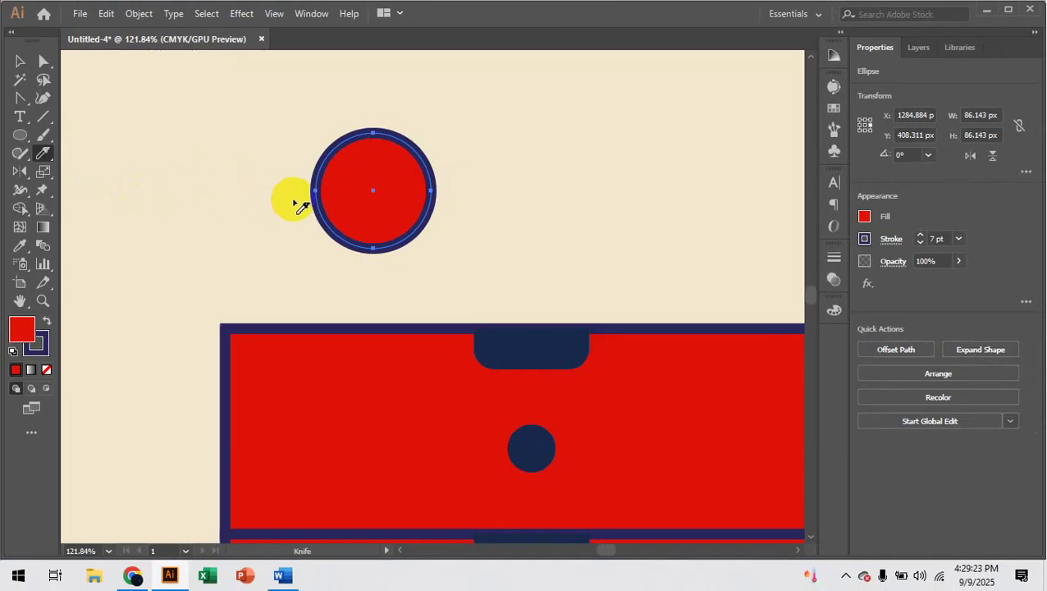
left_click_drag(302, 196, 446, 194)
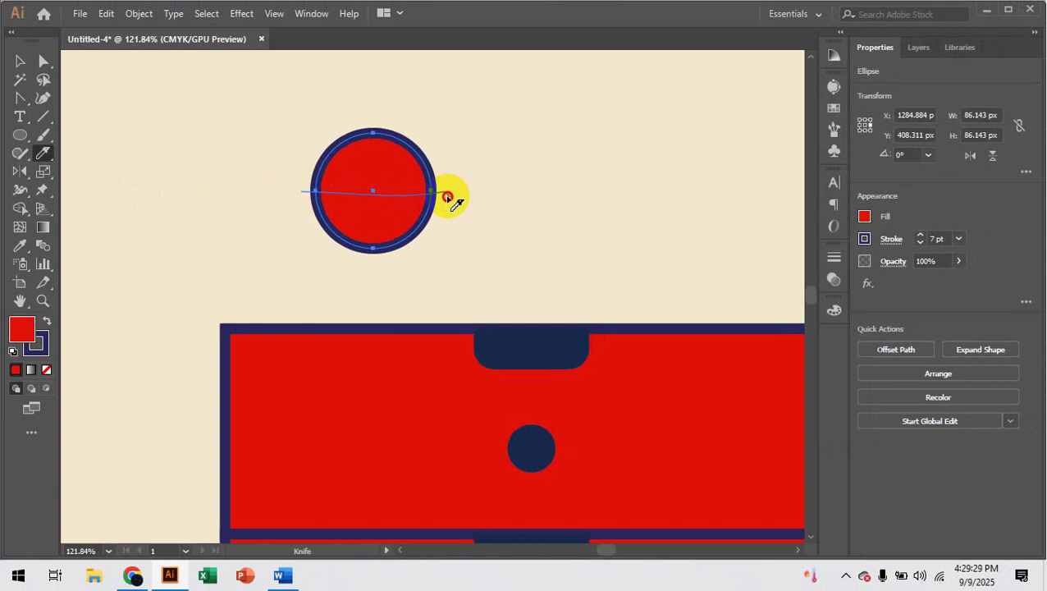
left_click_drag(446, 194, 446, 195)
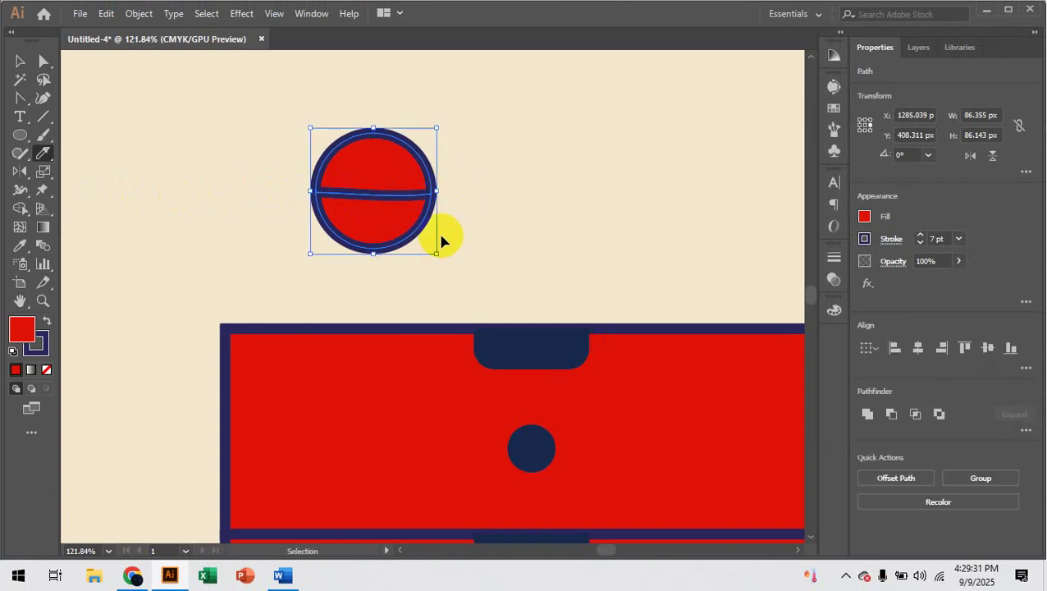
key("ctrl+z")
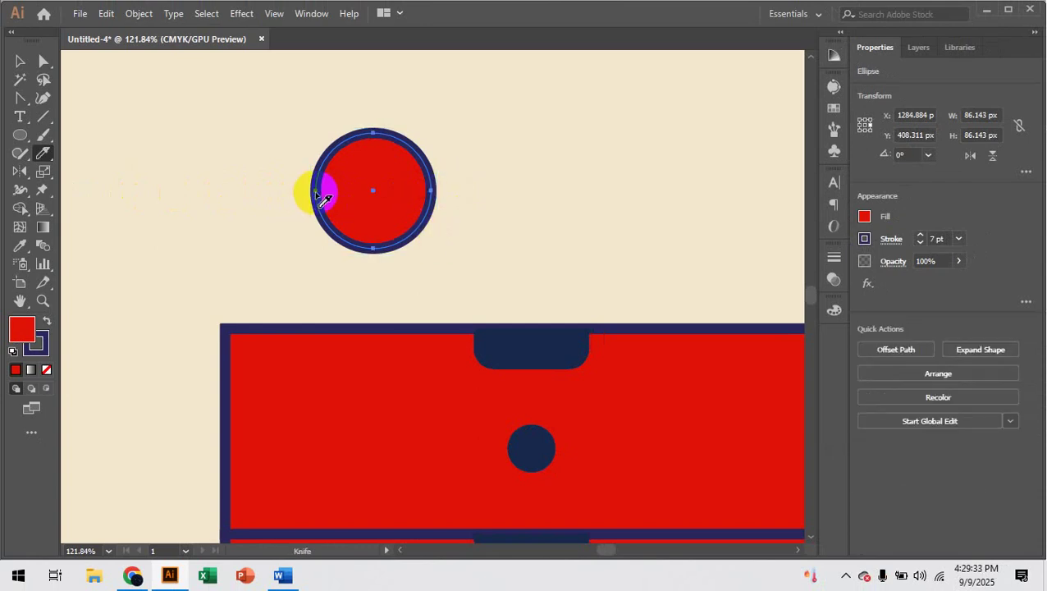
Cut the circle in two with a straight horizontal Knife cut through its middle, and delete the lower half.
left_click_drag(317, 192, 443, 194)
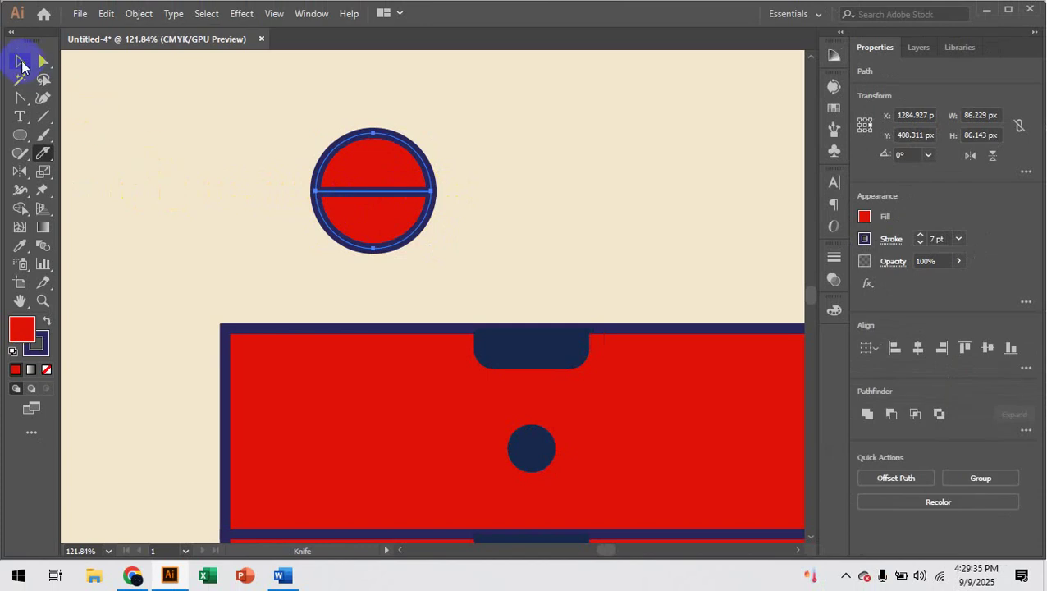
left_click(20, 60)
left_click(390, 236)
left_click_drag(391, 236, 182, 211)
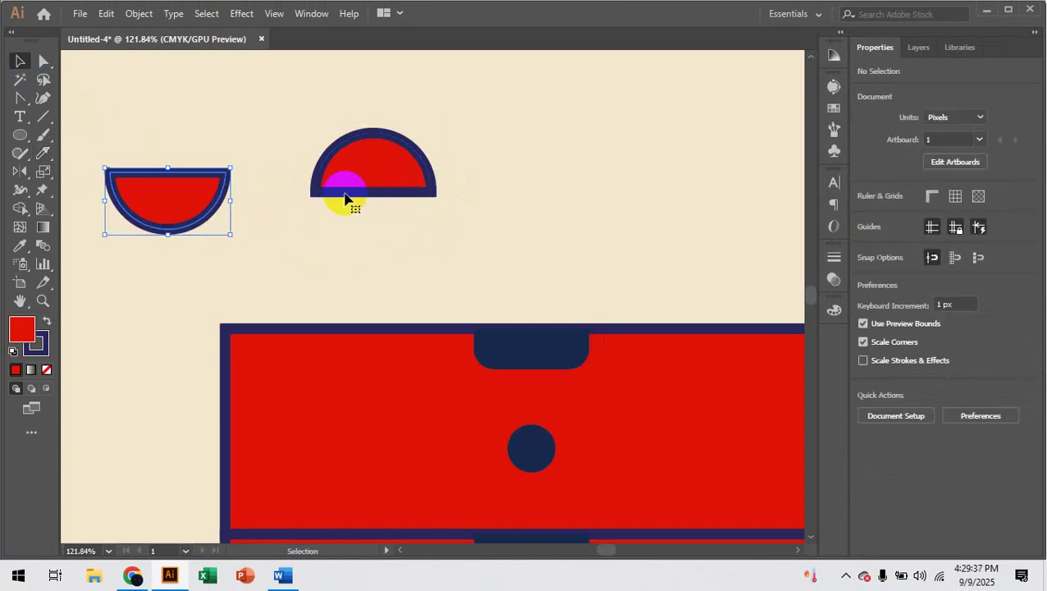
left_click_drag(346, 204, 361, 234)
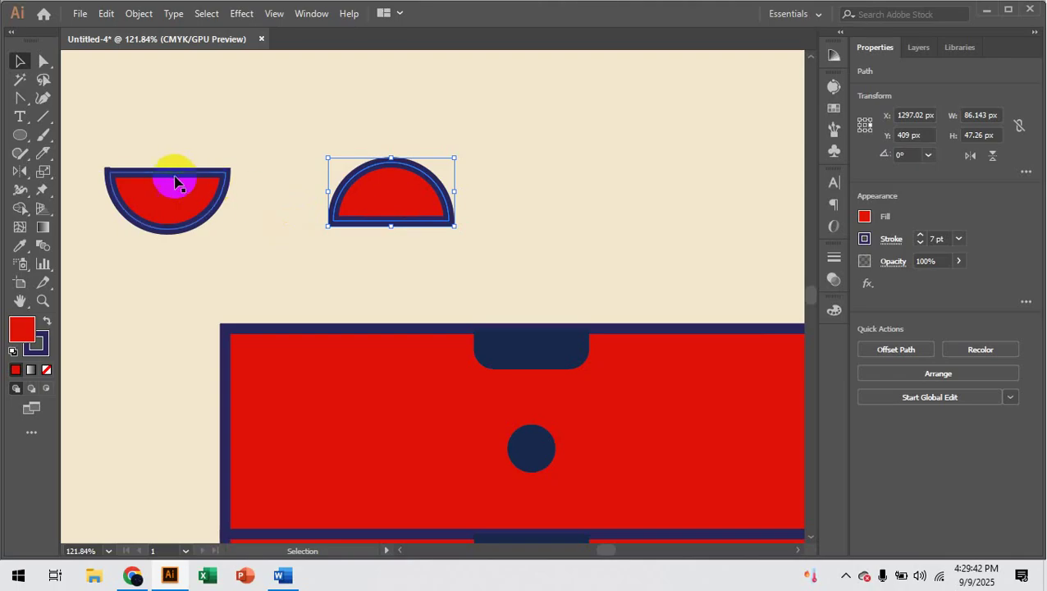
left_click(172, 180)
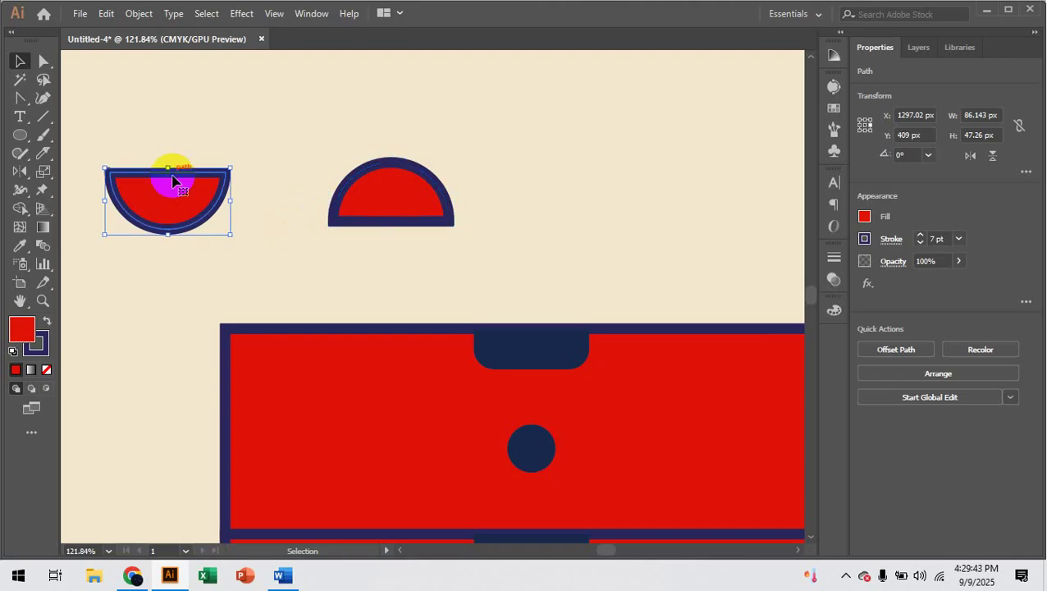
key("Delete")
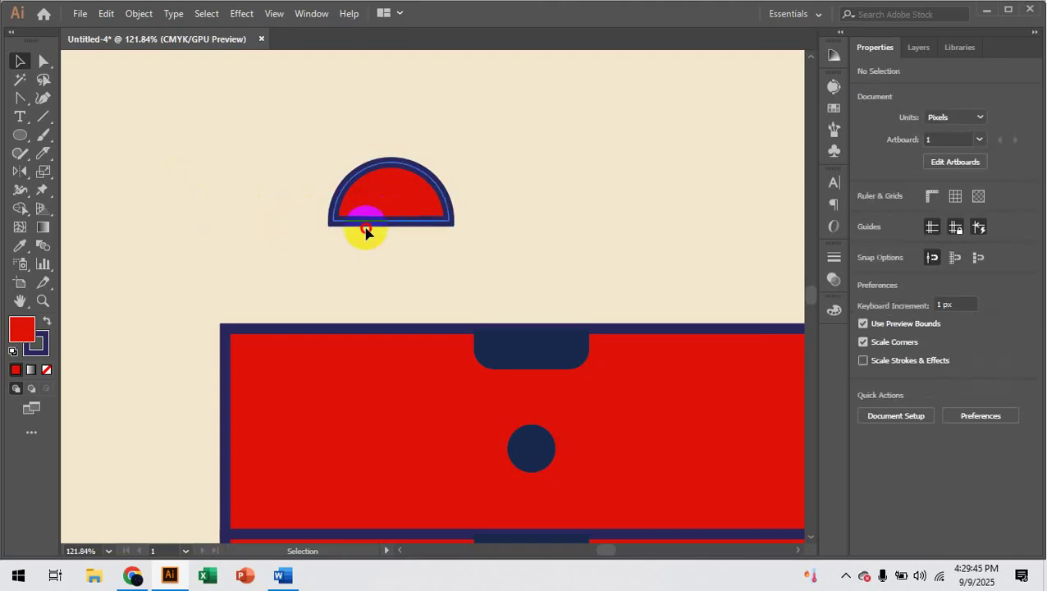
Rest the half circle on the cabinet's top edge and sample the drawer handle's dark navy fill with no stroke onto it.
left_click_drag(362, 223, 371, 325)
left_click_drag(524, 351, 524, 358)
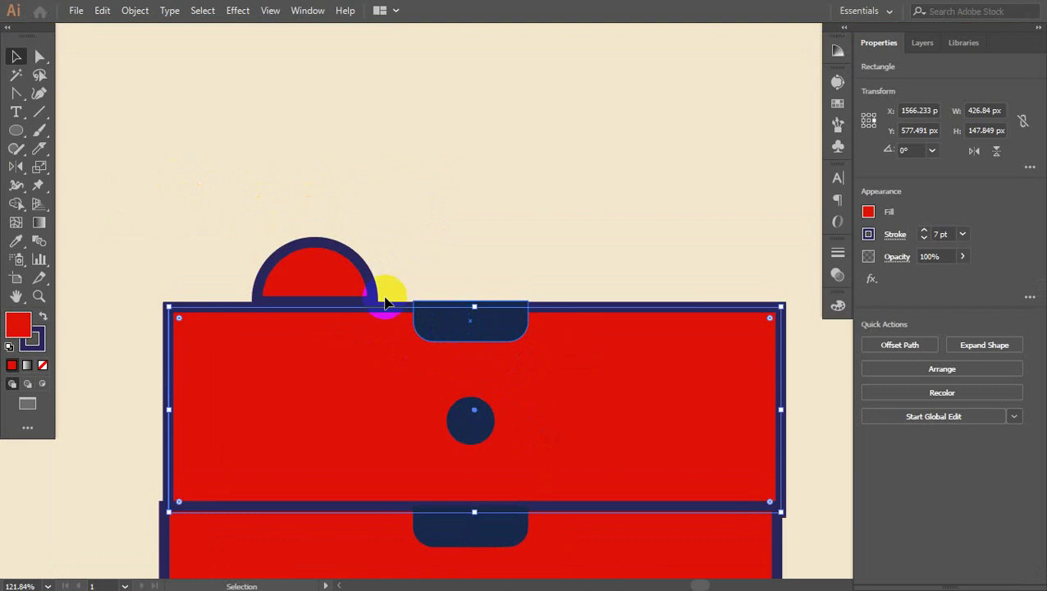
left_click(323, 268)
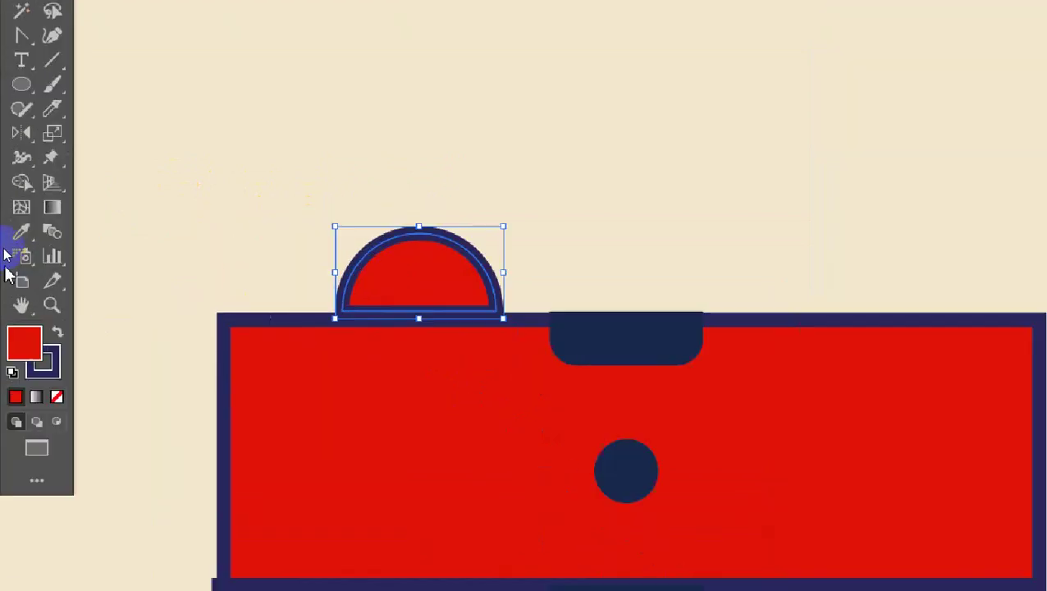
left_click(23, 241)
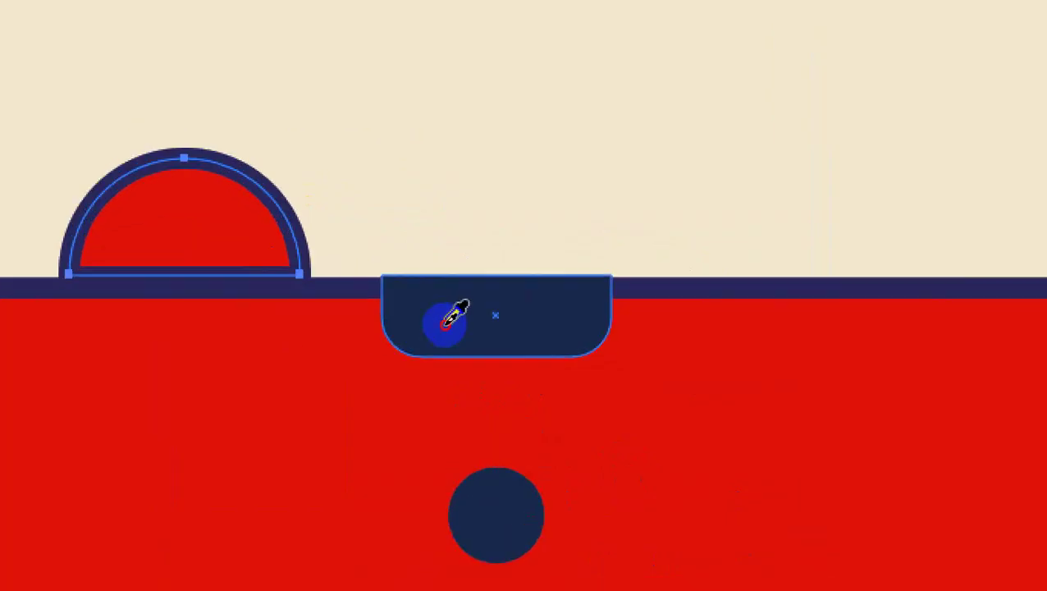
left_click(444, 323)
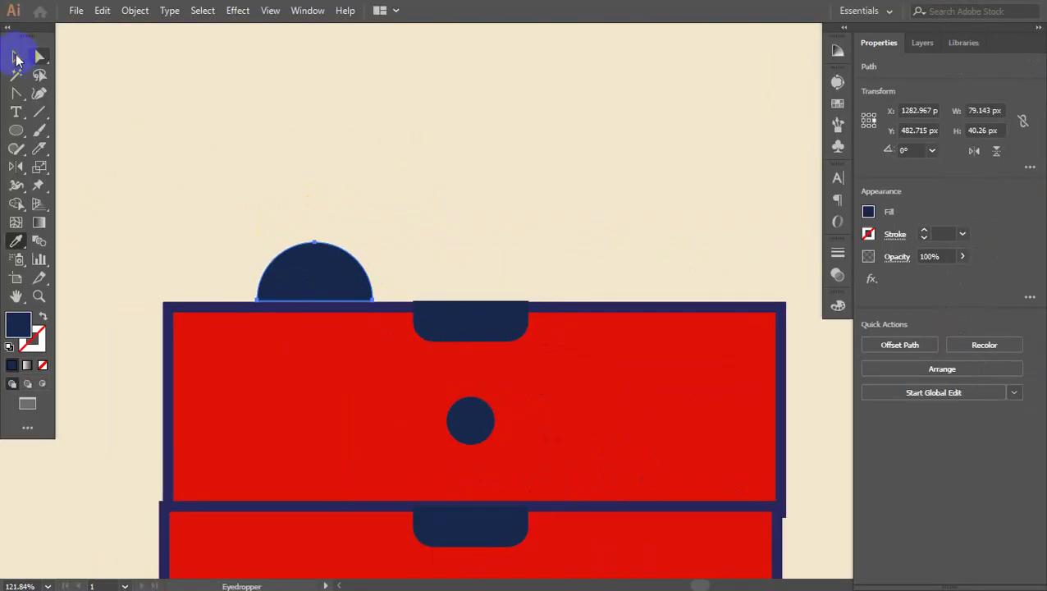
left_click(16, 59)
left_click(169, 174)
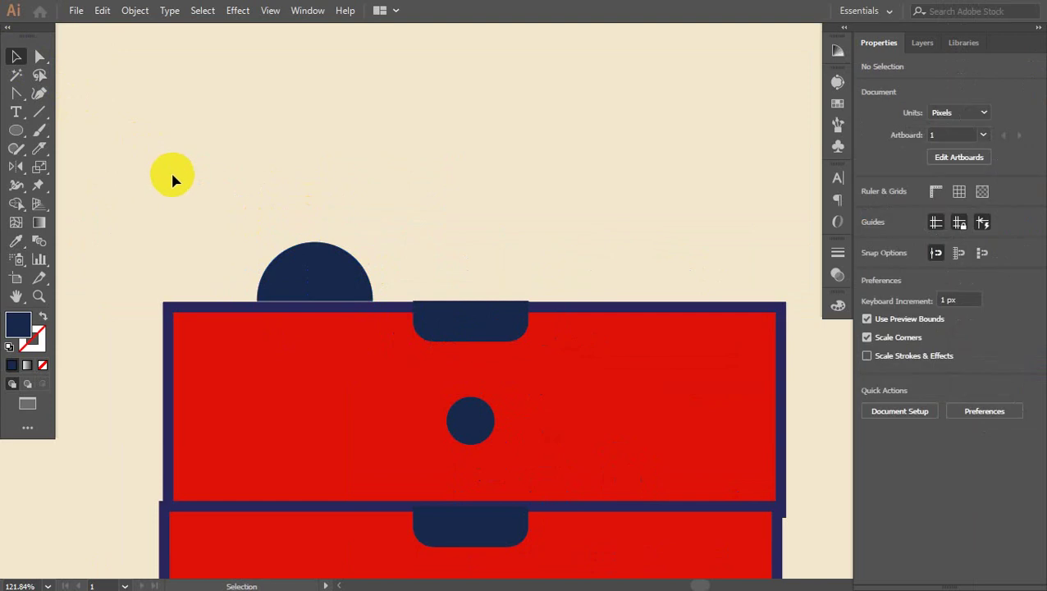
Draw a navy upright rectangle about 26 x 92 px standing on top of the half circle.
scroll(171, 176, "up", 5)
left_click(26, 133)
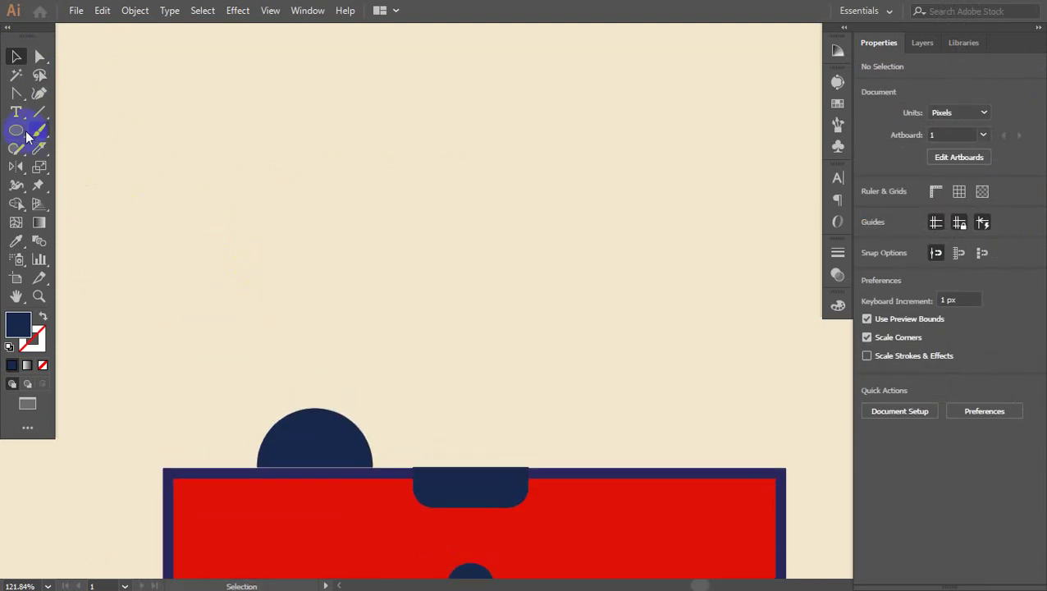
key("m")
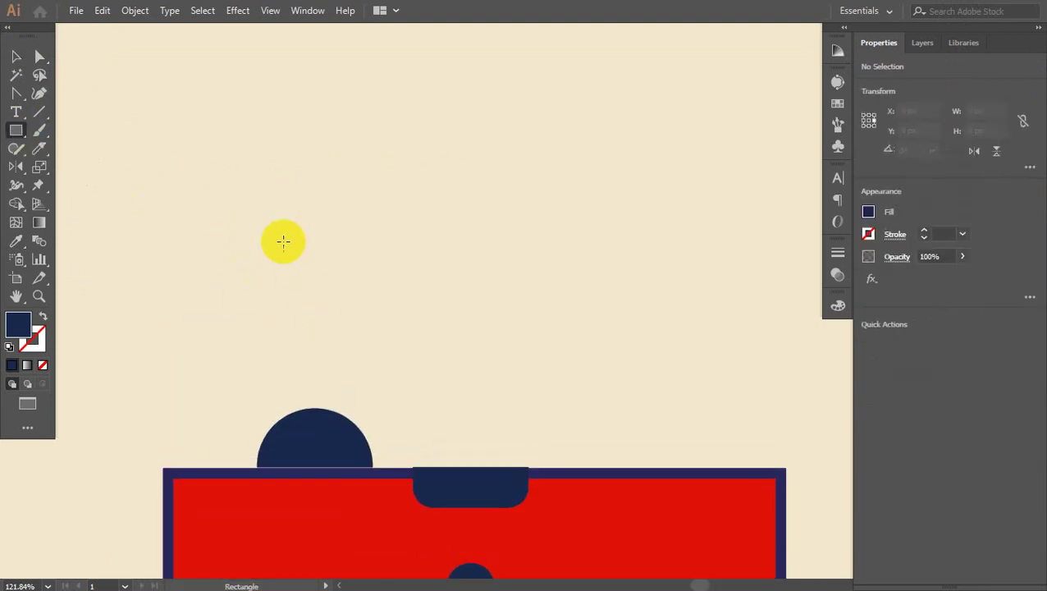
left_click_drag(295, 283, 335, 419)
left_click(5, 65)
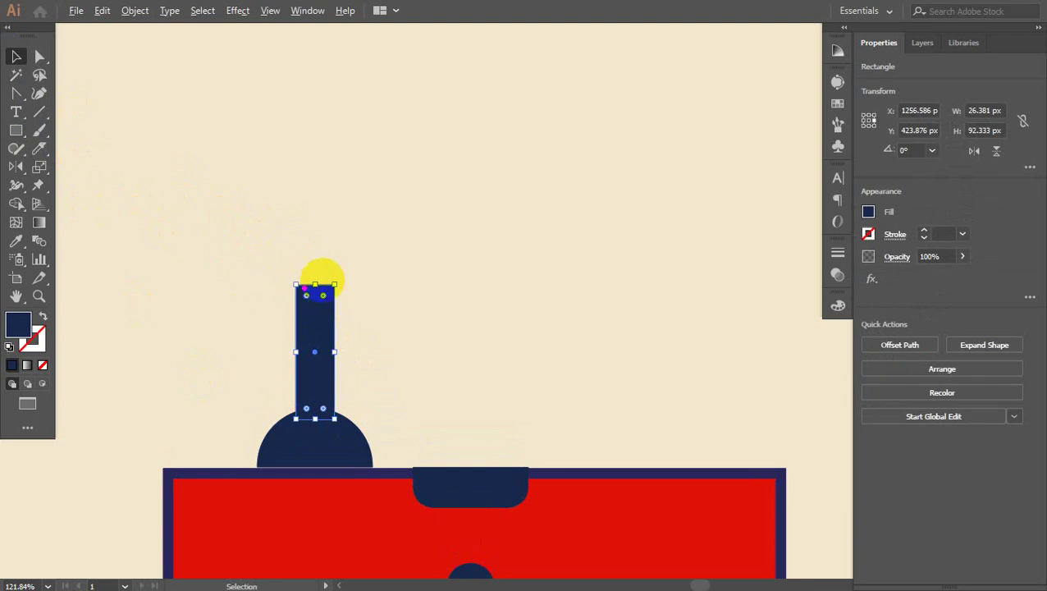
Lower the upright rectangle slightly into the half circle and narrow it evenly from both sides to about 19 px.
left_click(308, 307)
mouse_move(310, 291)
left_mouse_down()
mouse_move(295, 418)
mouse_move(331, 355)
mouse_move(353, 430)
left_mouse_up()
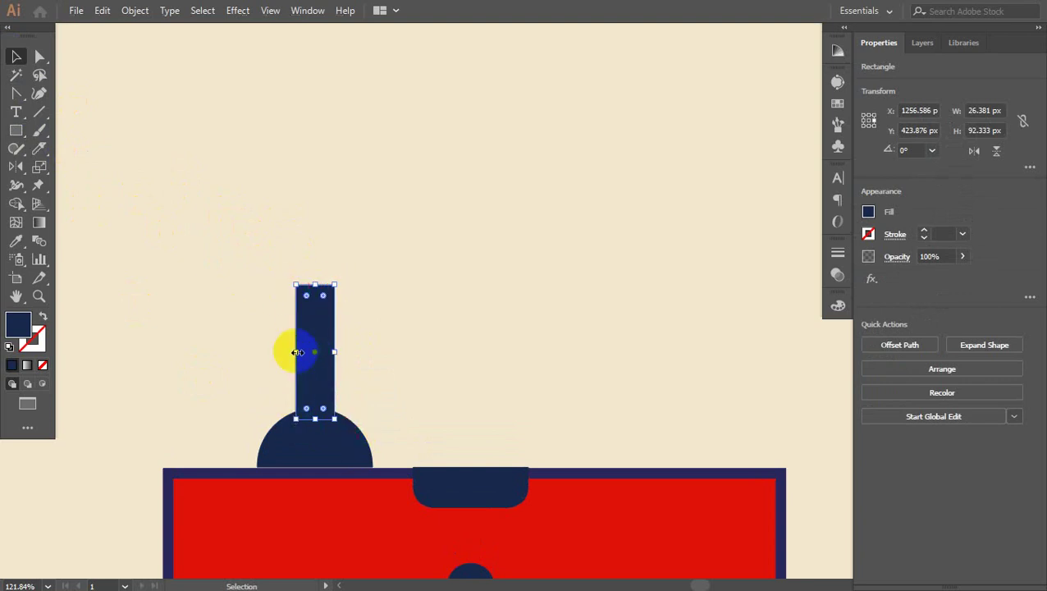
left_click_drag(295, 350, 302, 353)
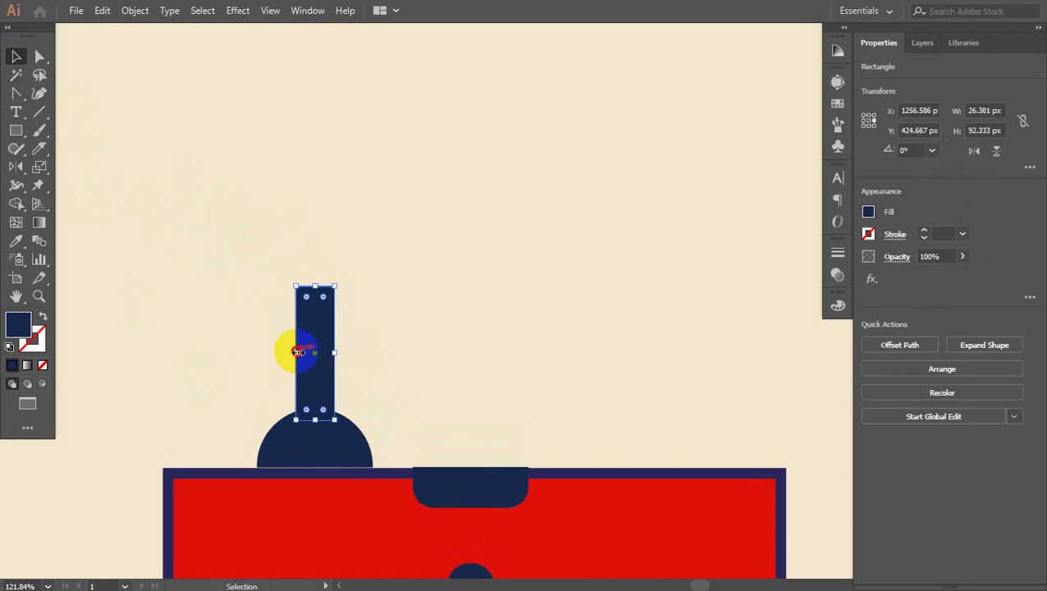
left_click(16, 56)
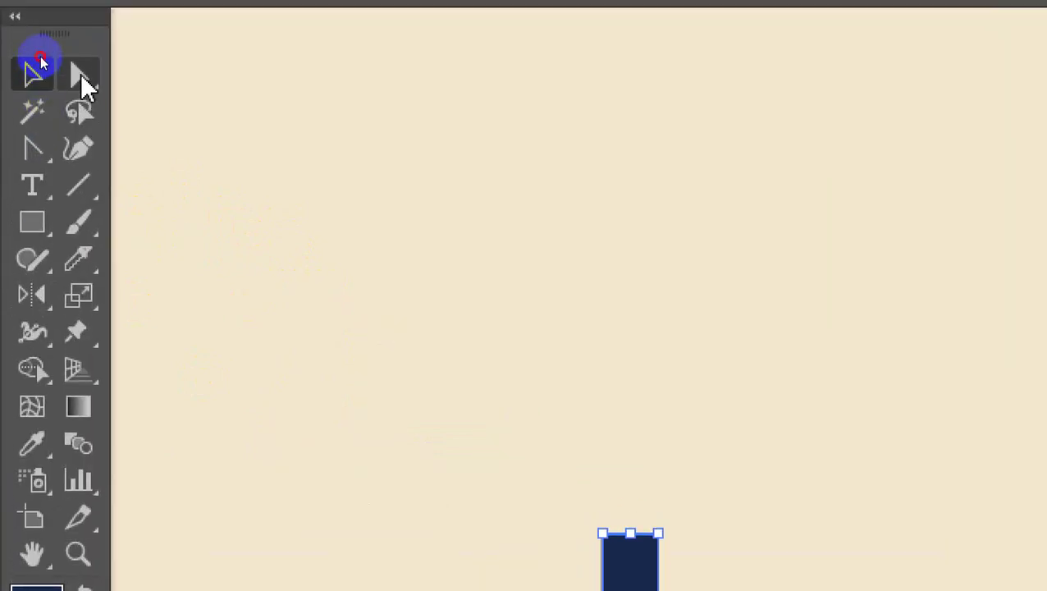
Taper the upright by moving its two top corner anchor points inward by equal amounts.
left_click(81, 74)
scroll(484, 563, "up", 4)
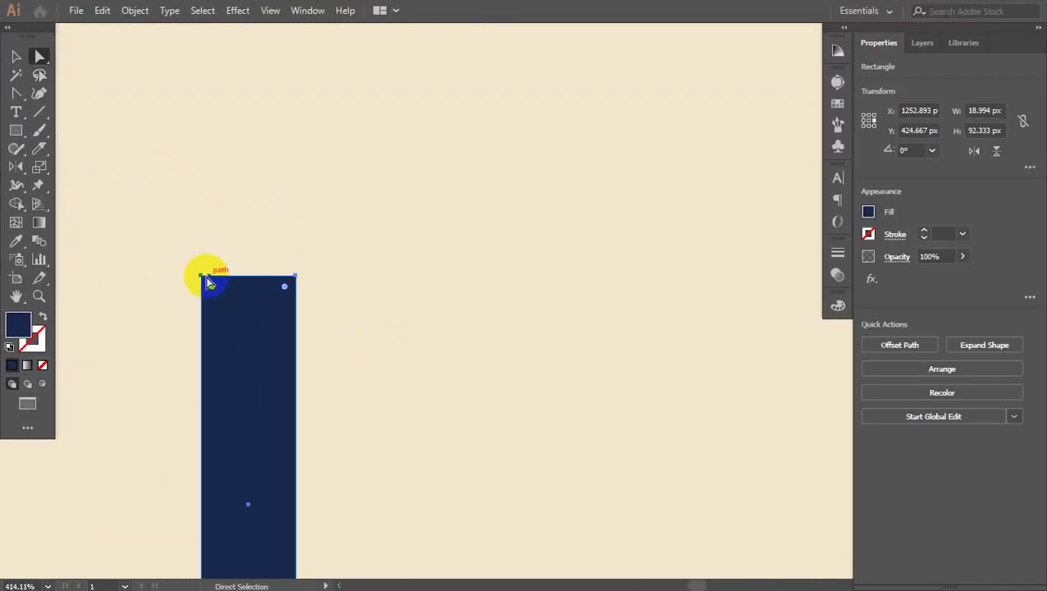
left_click(202, 277)
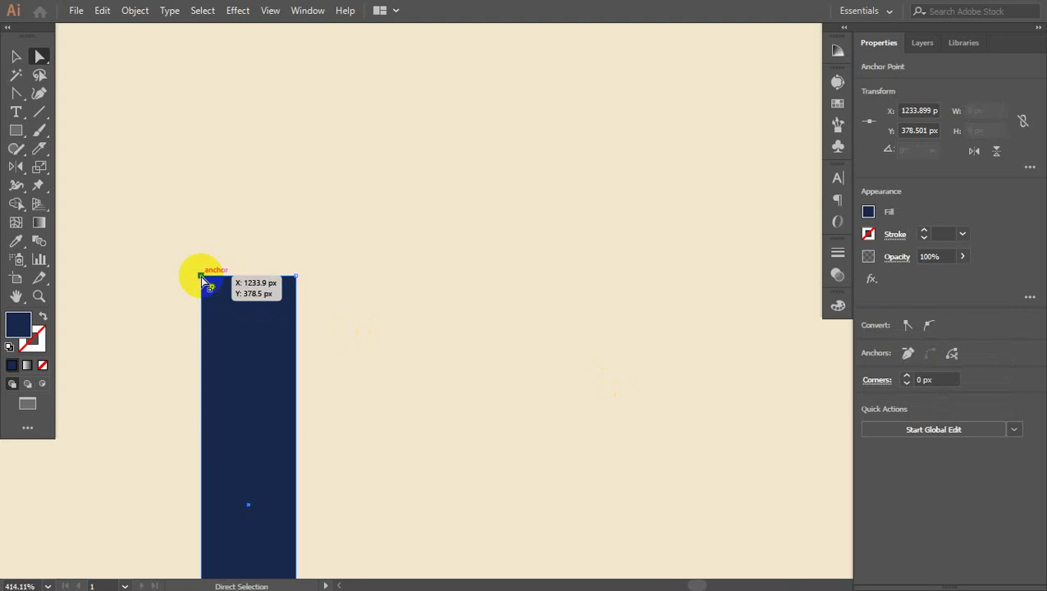
left_click_drag(202, 277, 222, 279)
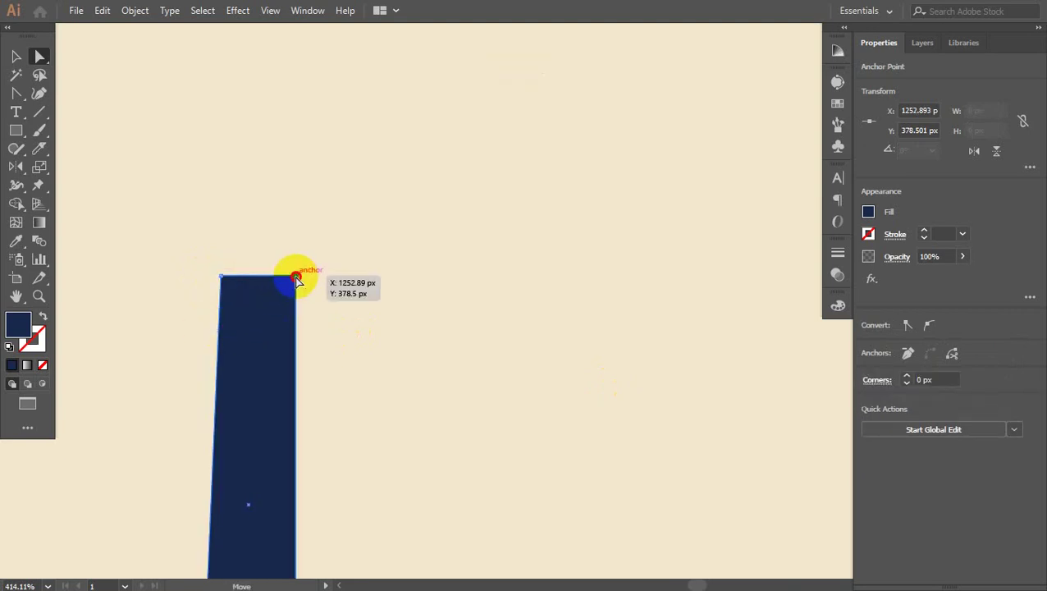
left_click_drag(296, 280, 277, 280)
left_click(15, 56)
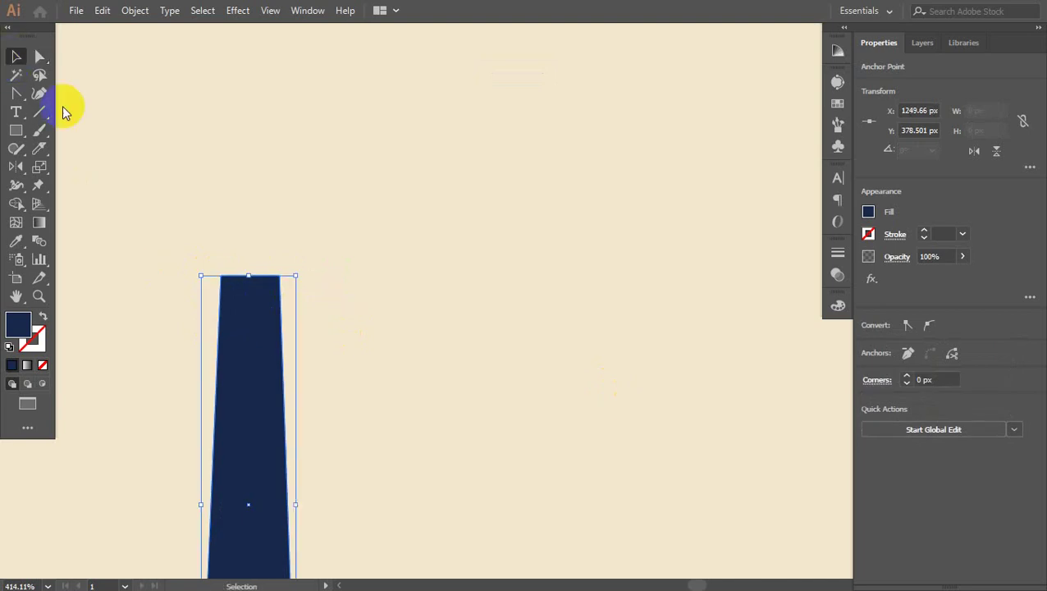
left_click(122, 177)
Draw a navy rectangle about 151 x 91 px on top of the tapered upright as the lampshade.
key("ctrl+minus")
key("ctrl+minus")
key("ctrl+minus")
key("ctrl+minus")
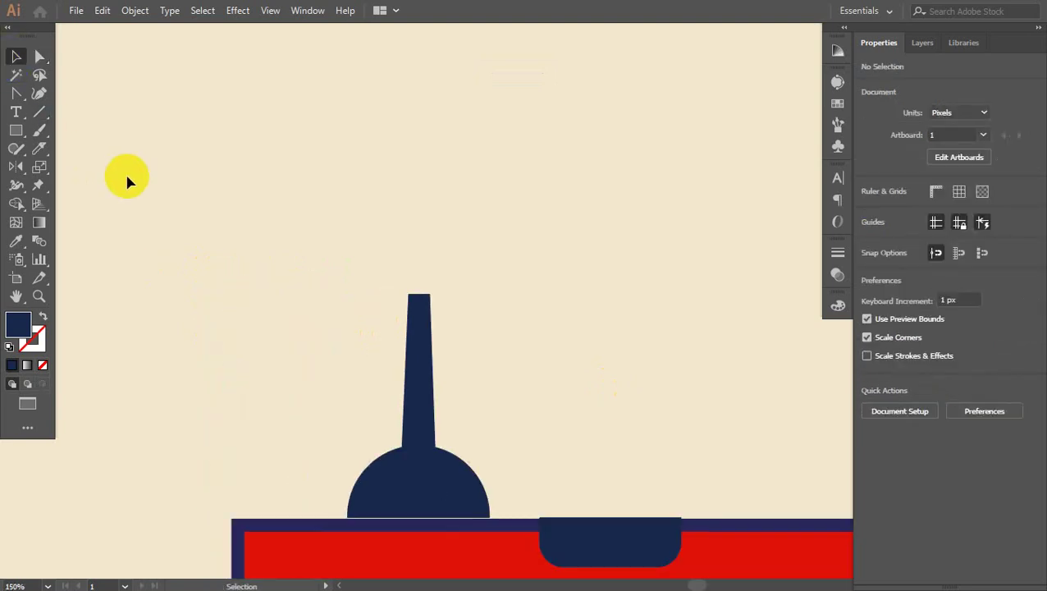
scroll(132, 185, "up", 3)
left_click(16, 130)
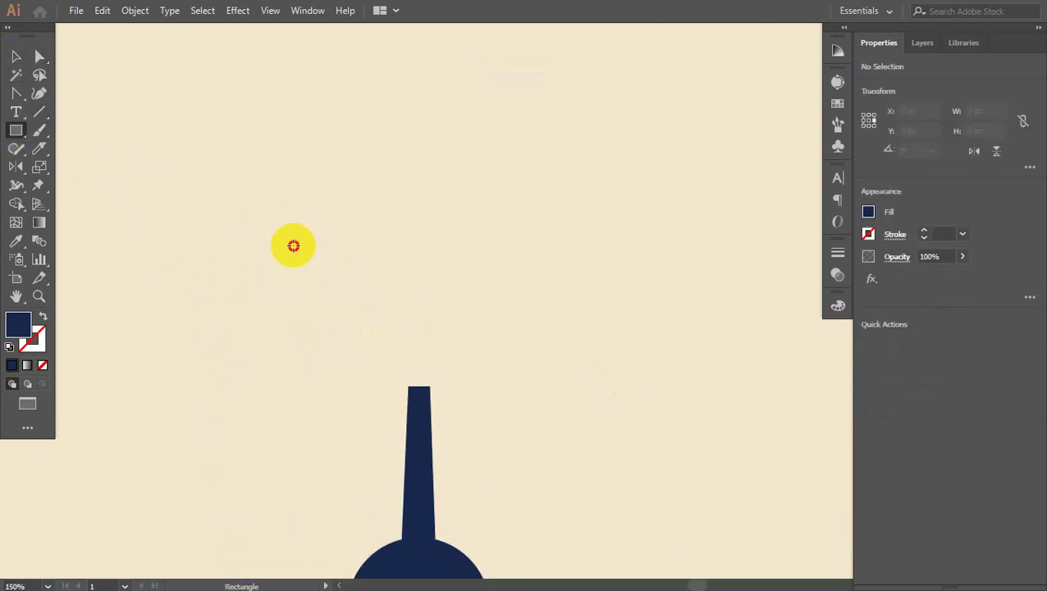
left_click_drag(265, 222, 538, 386)
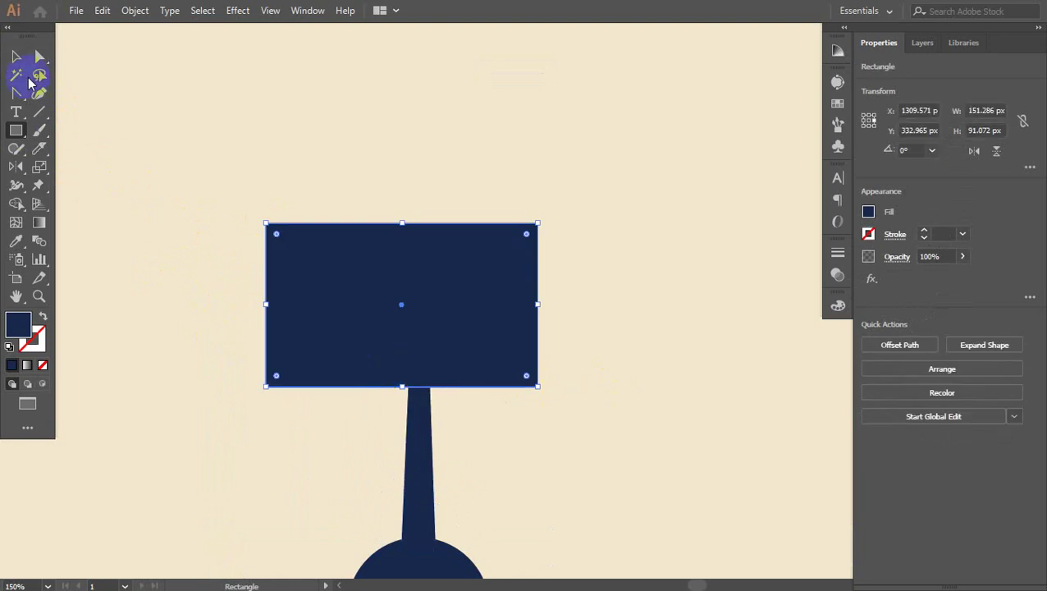
left_click(15, 56)
Try the drawer's red fill and 7 pt navy outline on the lampshade rectangle.
key("ctrl+minus")
key("ctrl+minus")
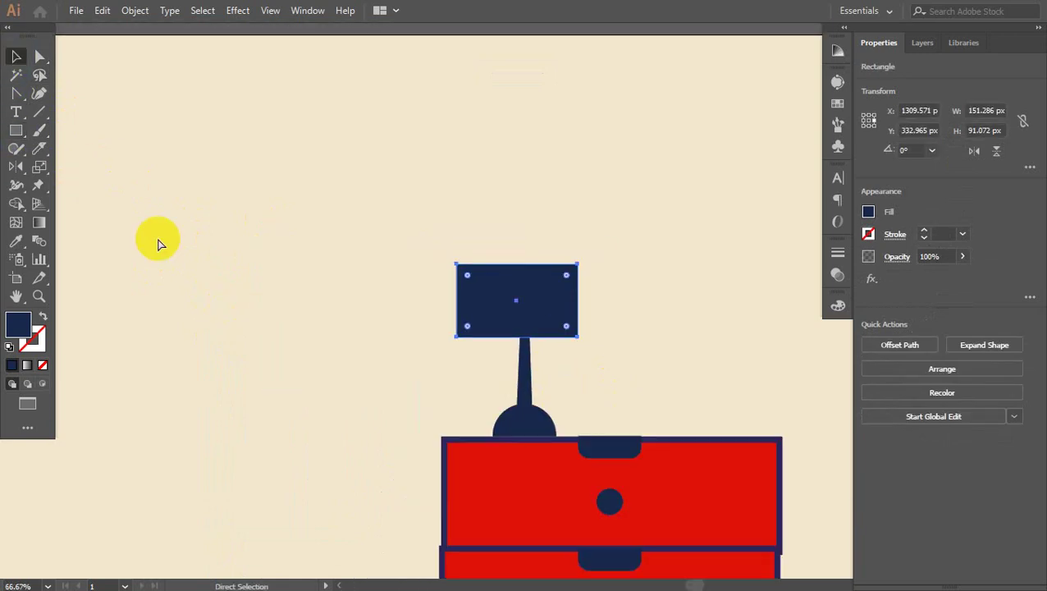
key("ctrl+minus")
left_click(16, 240)
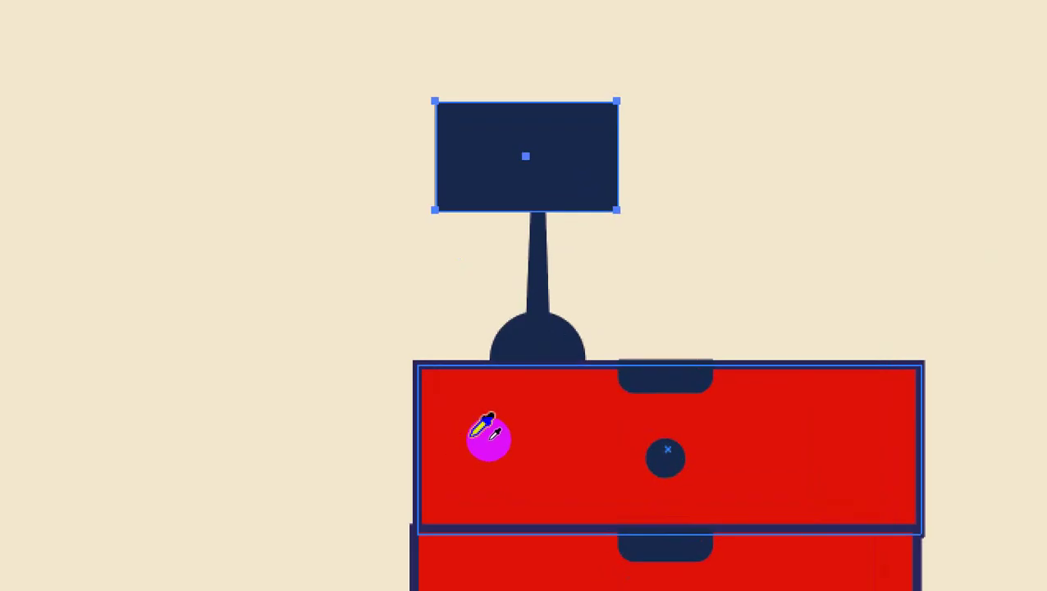
left_click(498, 443)
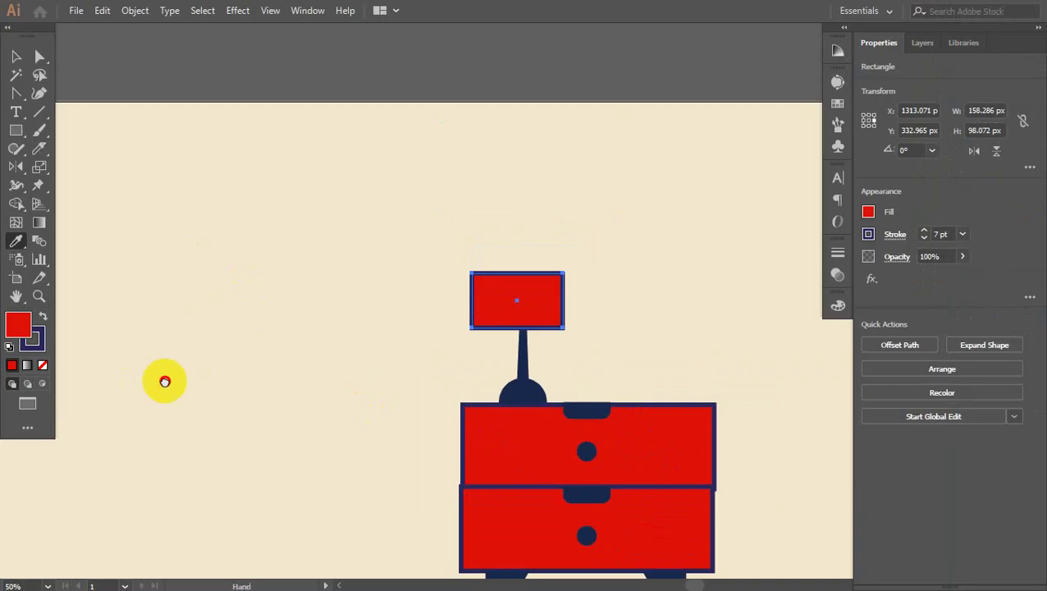
Sample the yellow swatch of the reference palette beside the artboard as the lampshade's fill, with no stroke.
left_click_drag(79, 360, 500, 354)
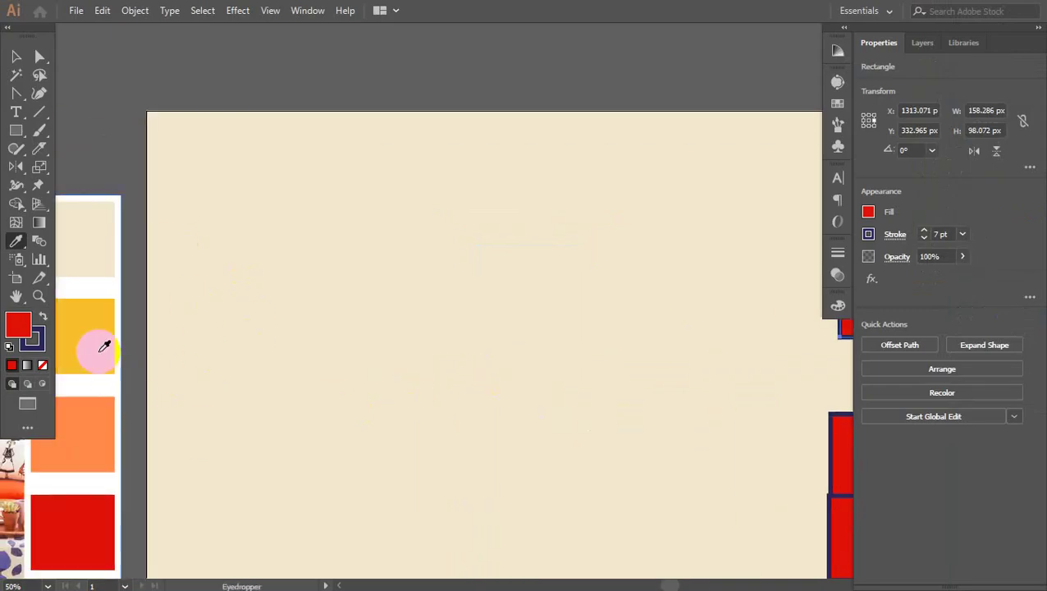
left_click(104, 346)
left_click(16, 56)
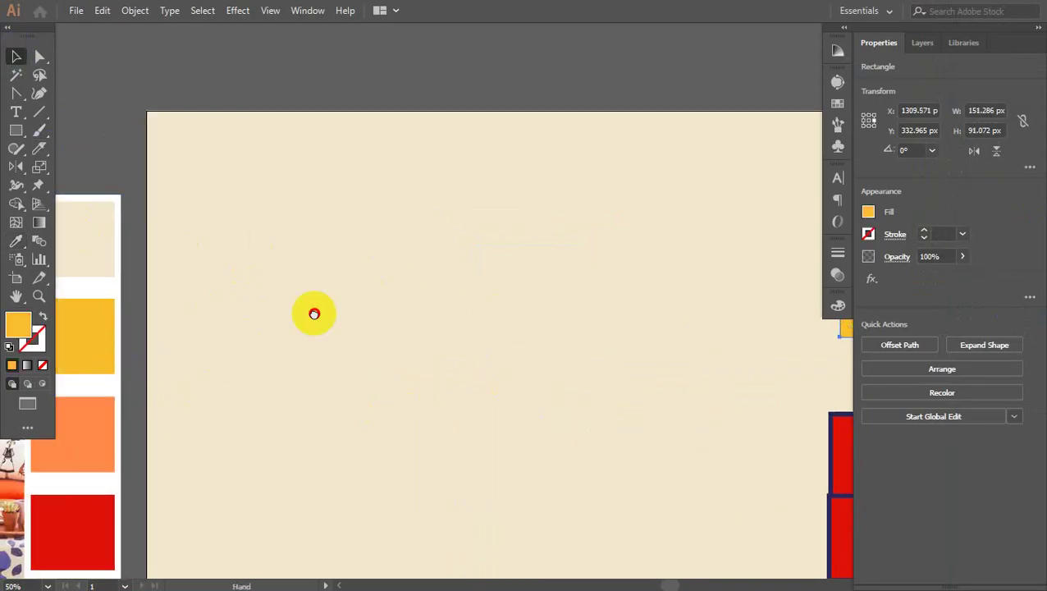
Give the yellow lampshade rectangle a dark navy outline with a 5 pt stroke weight.
left_click_drag(314, 314, 242, 323)
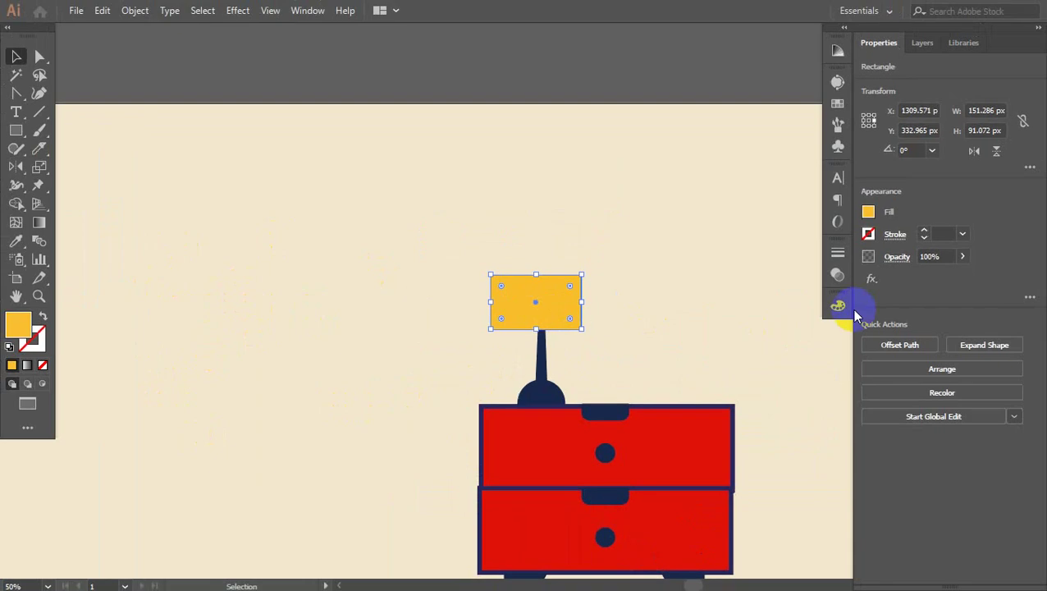
left_click(869, 234)
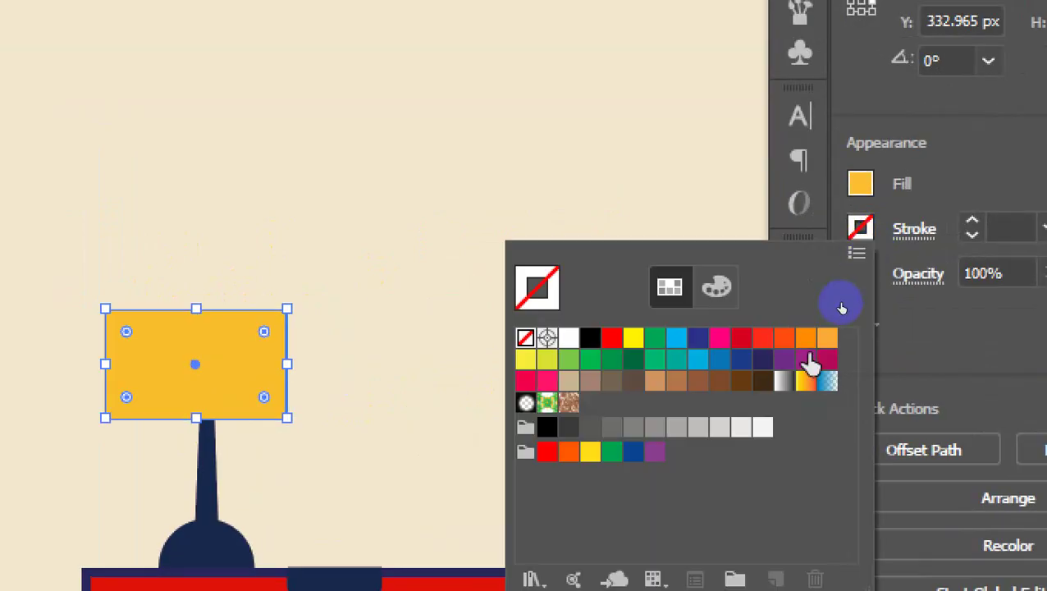
left_click(763, 358)
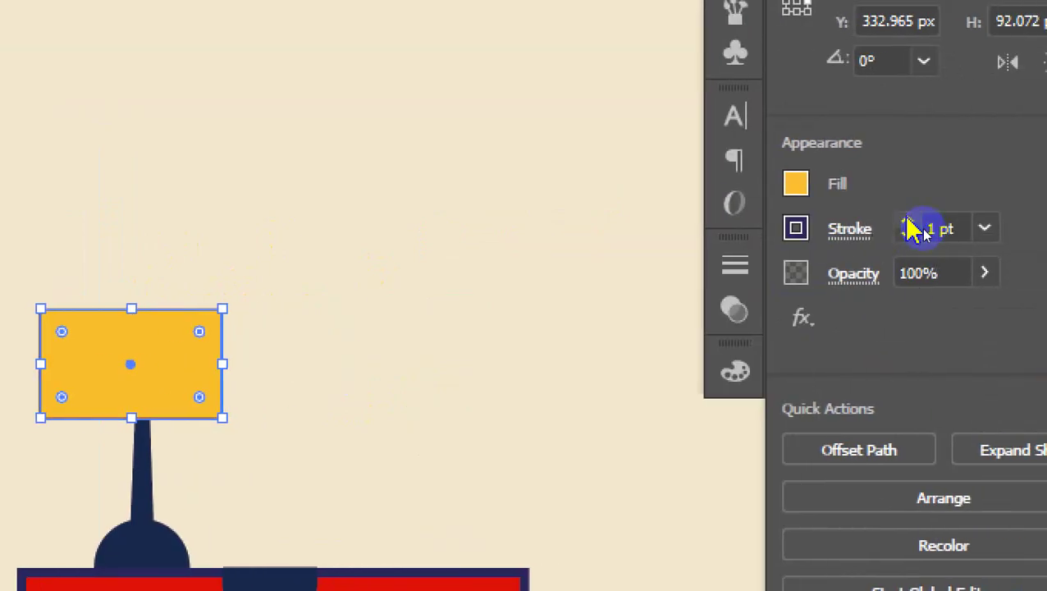
left_click(909, 223)
left_click(909, 223)
left_click(909, 223)
left_click(909, 223)
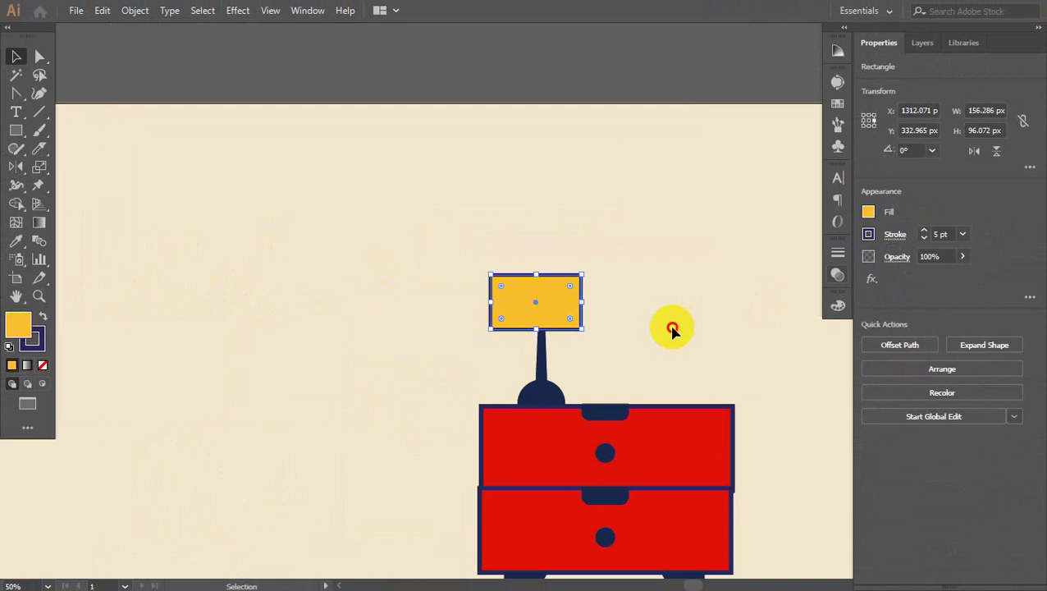
left_click(671, 329)
Taper the lampshade into a trapezoid by moving its two top corner anchor points inward by equal amounts.
left_click_drag(573, 293, 780, 320)
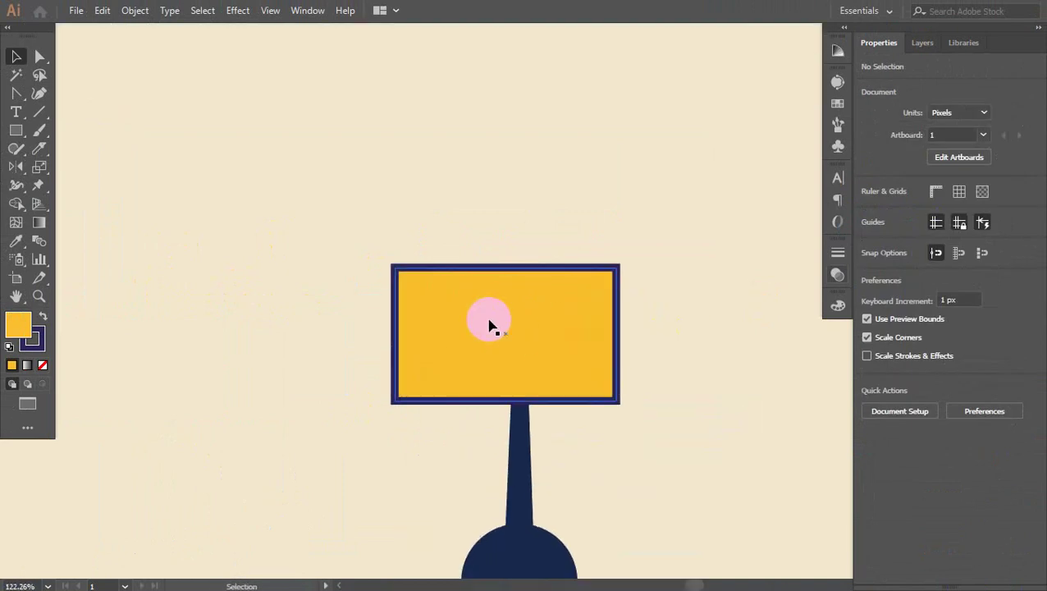
left_click_drag(388, 248, 418, 267)
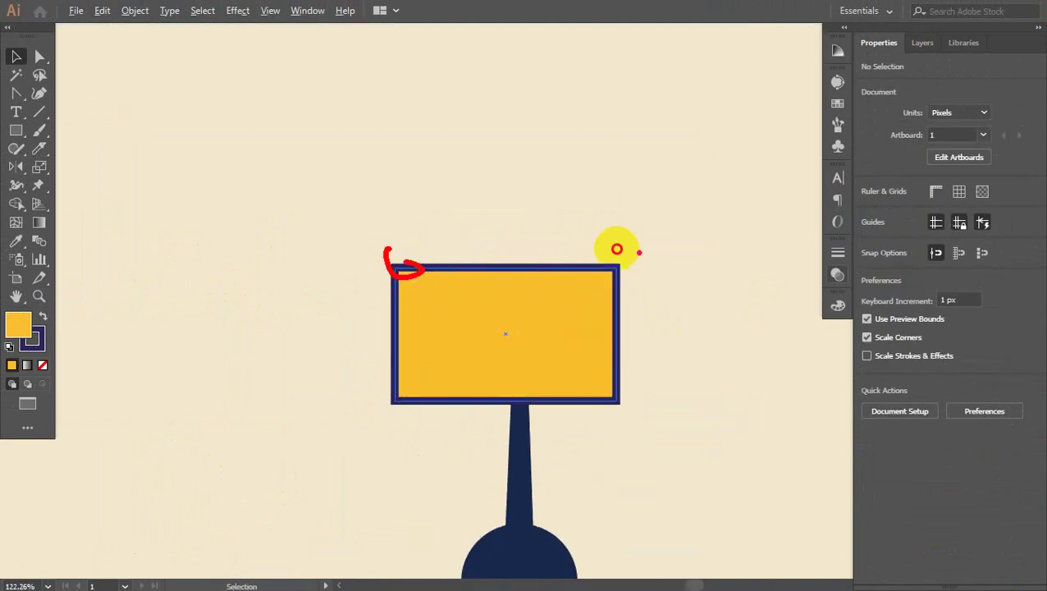
left_click_drag(617, 249, 612, 271)
key("Escape")
left_click(470, 295)
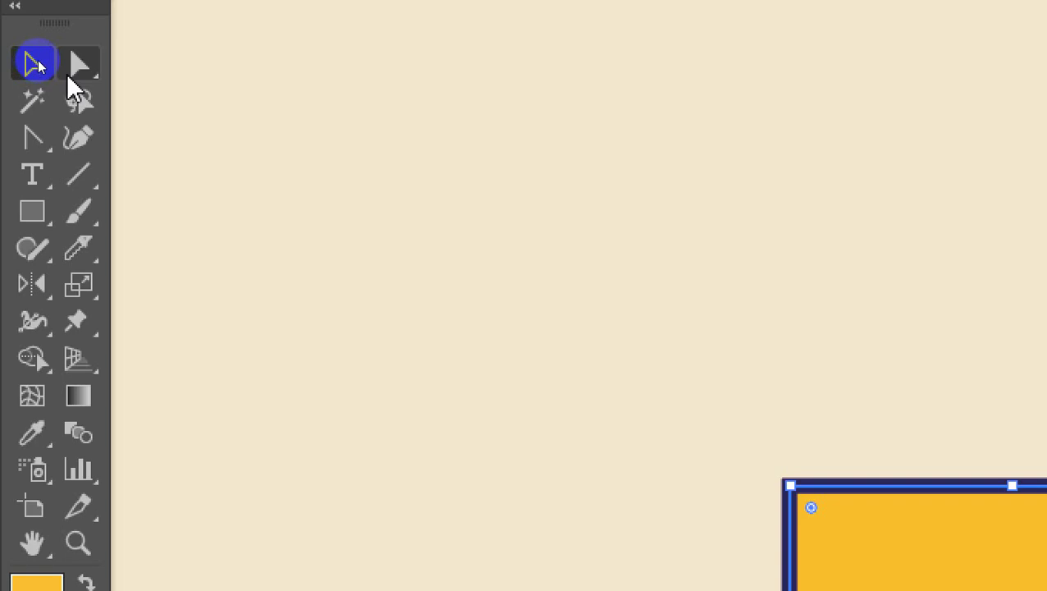
left_click(39, 56)
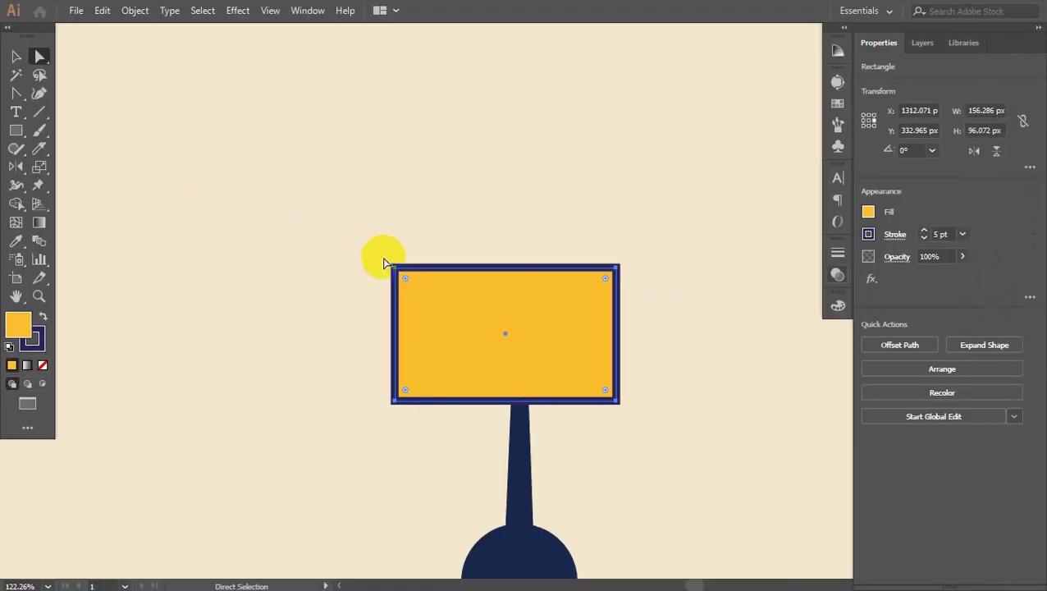
left_click_drag(383, 263, 424, 267)
left_click(441, 261)
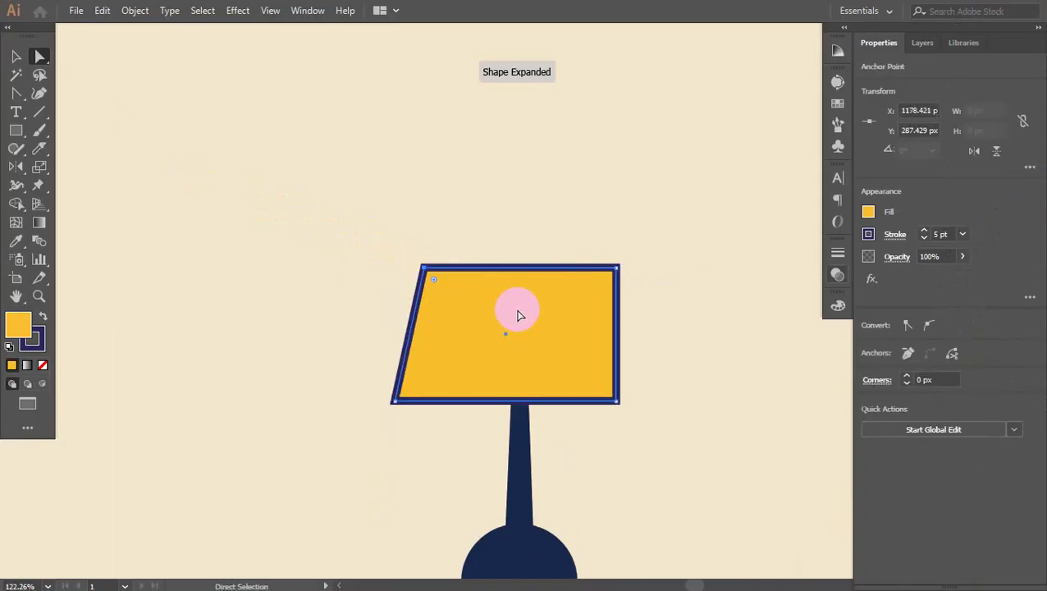
left_click_drag(615, 268, 588, 274)
left_click(14, 55)
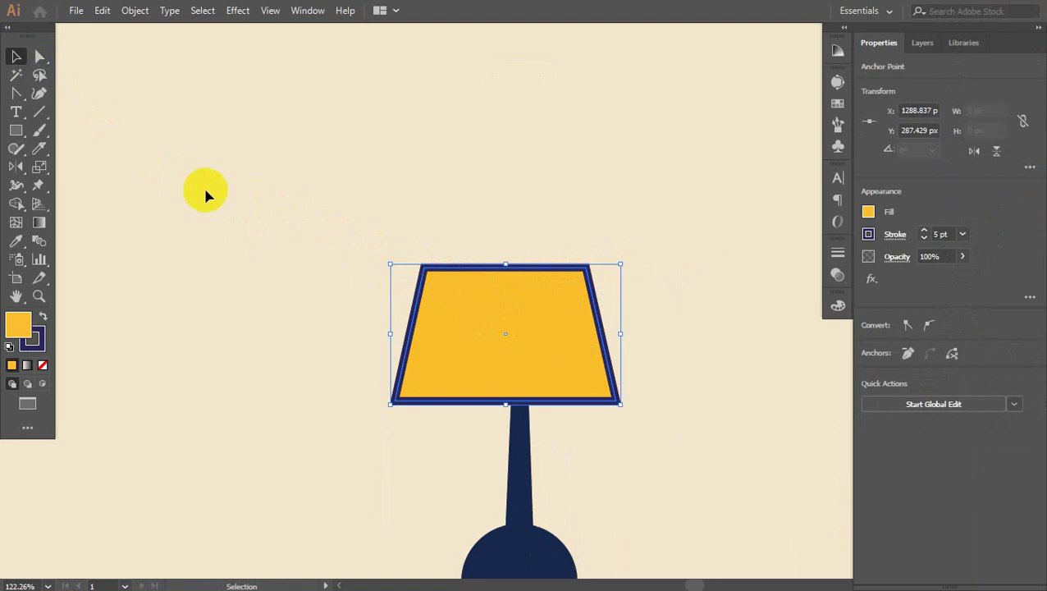
Align the lampshade, upright and semicircular base on a common vertical centre line.
scroll(205, 194, "down", 3)
left_click(494, 325)
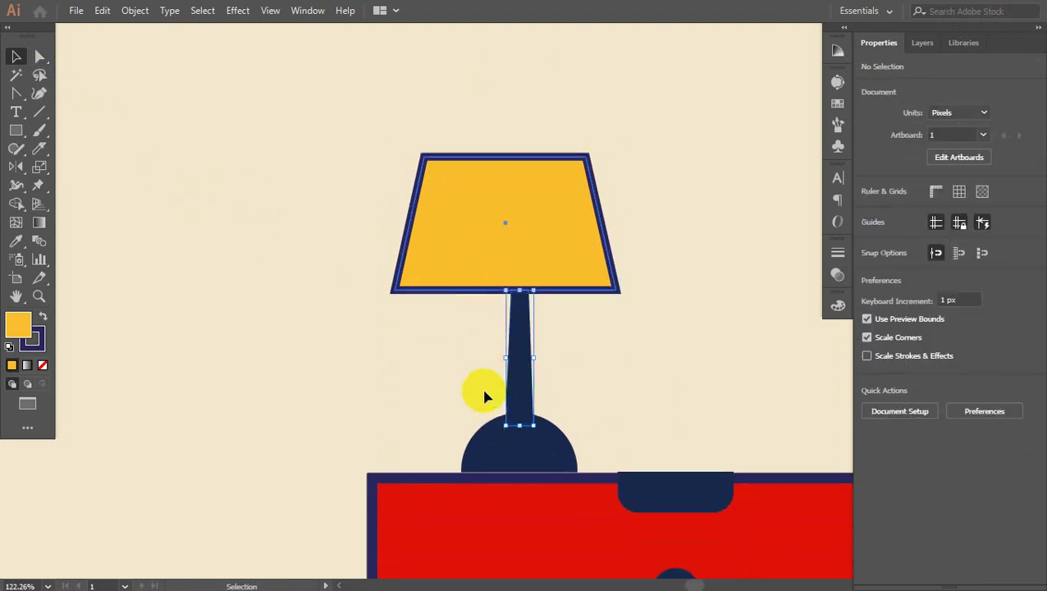
left_click(499, 428)
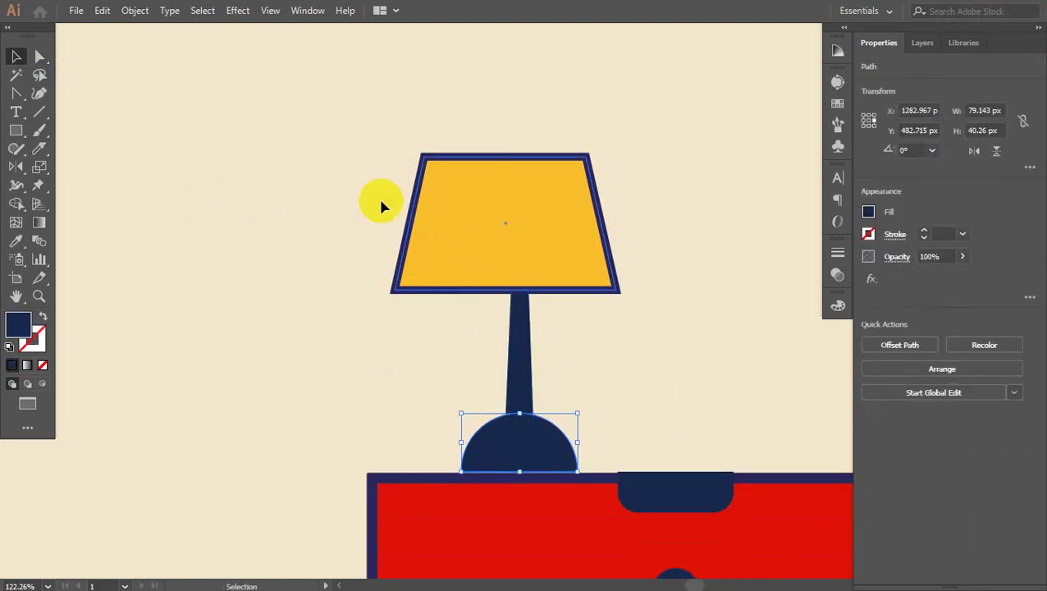
left_click_drag(380, 205, 558, 431)
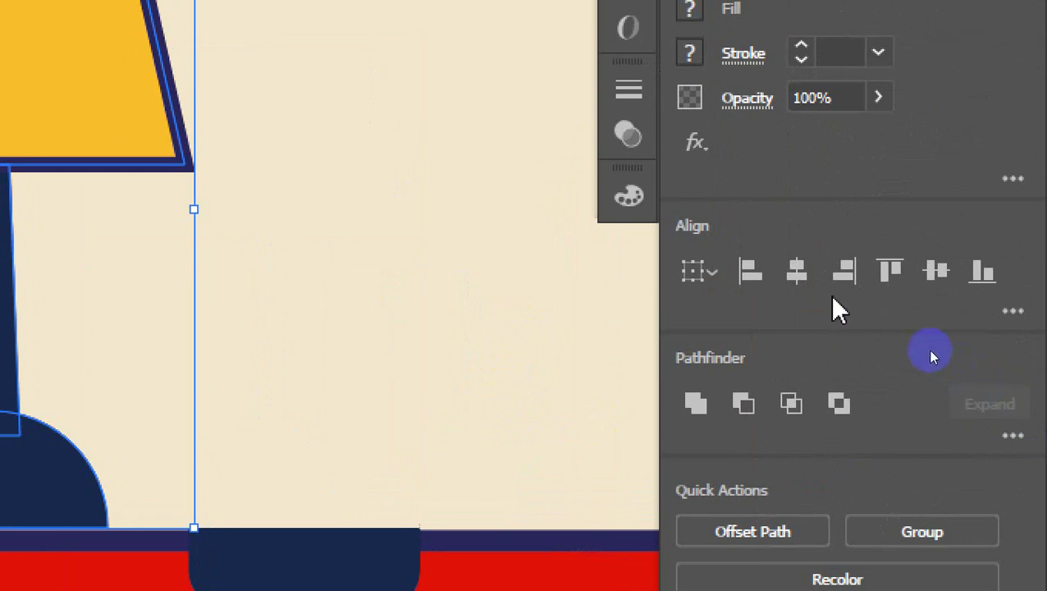
left_click(800, 276)
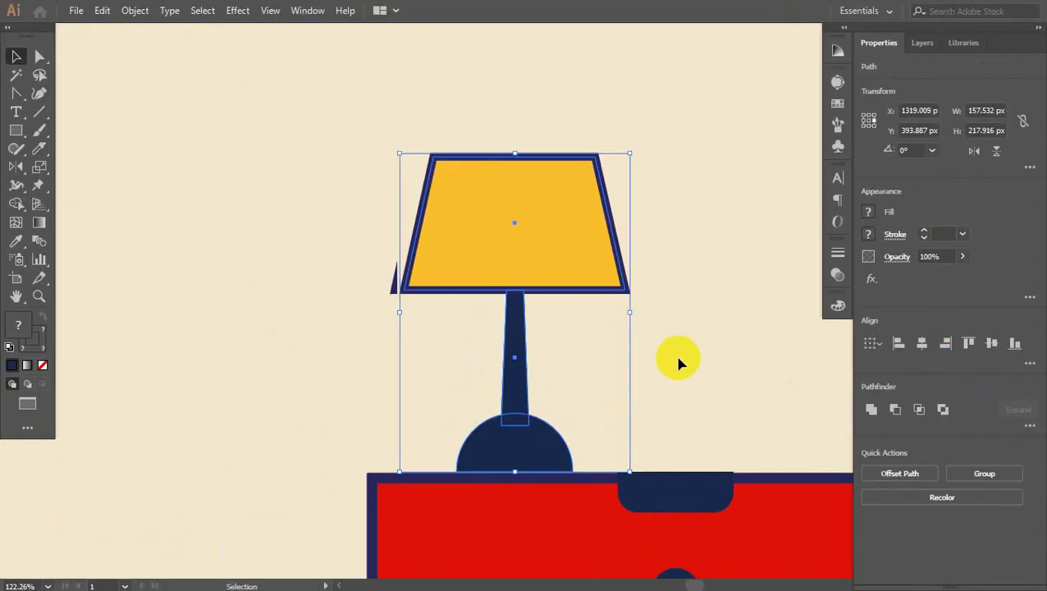
left_click(636, 344)
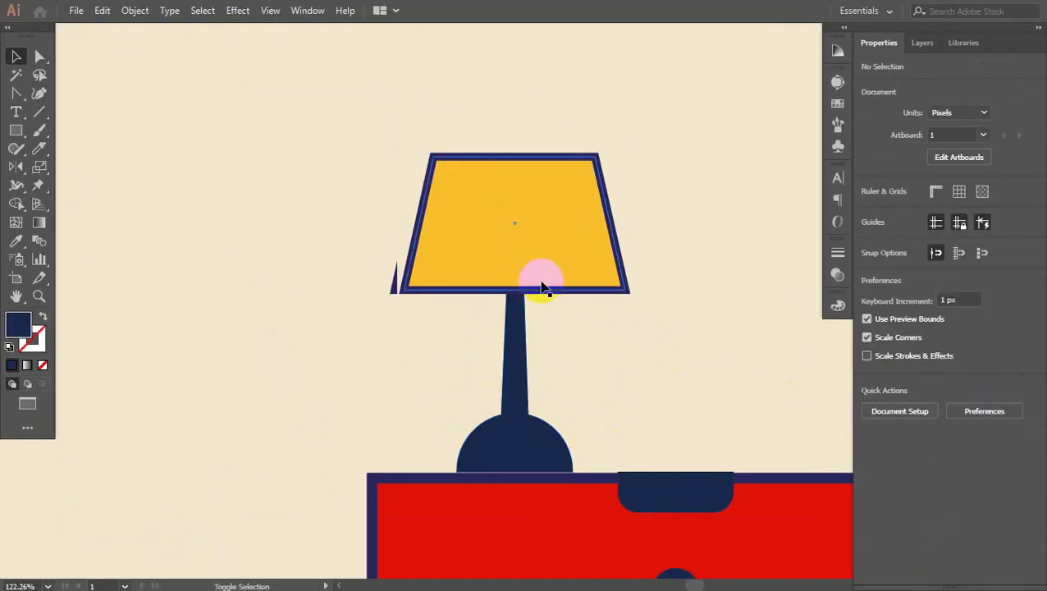
Lower the lampshade about 20 px so that it overlaps the top of the upright.
left_click_drag(543, 285, 537, 315)
left_click(601, 366)
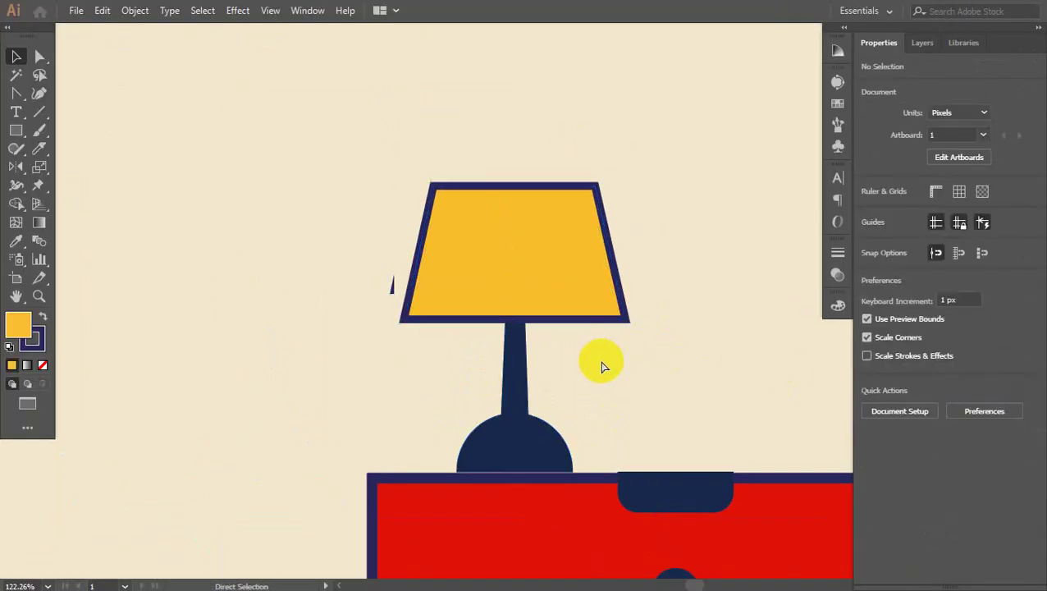
key("ctrl+plus")
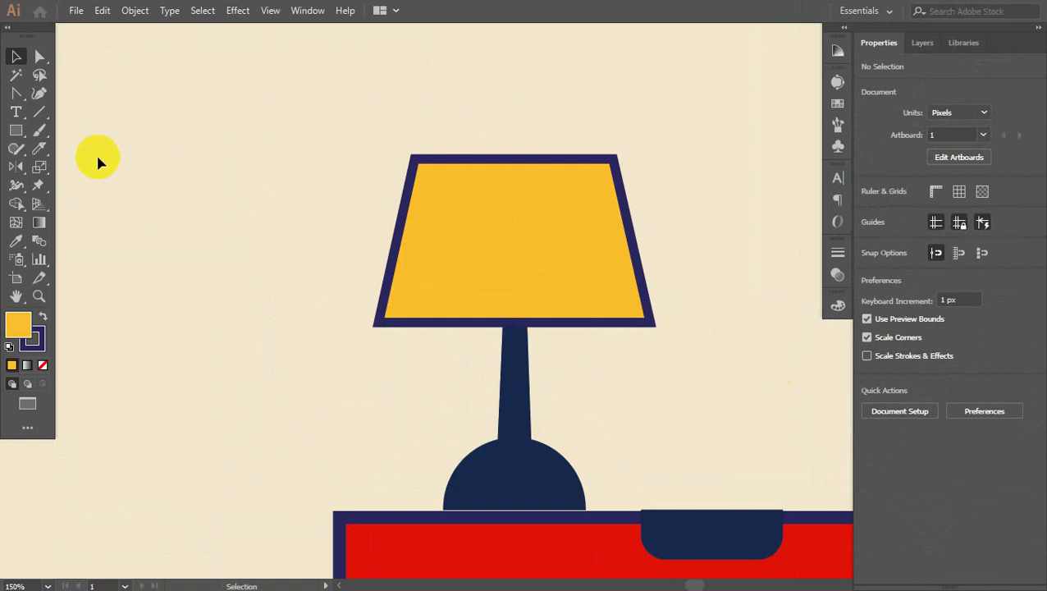
Switch to the Day 2.docx notes in Word to review the list of tools and commands, and return to the illustration.
key("alt+Tab")
key("Tab")
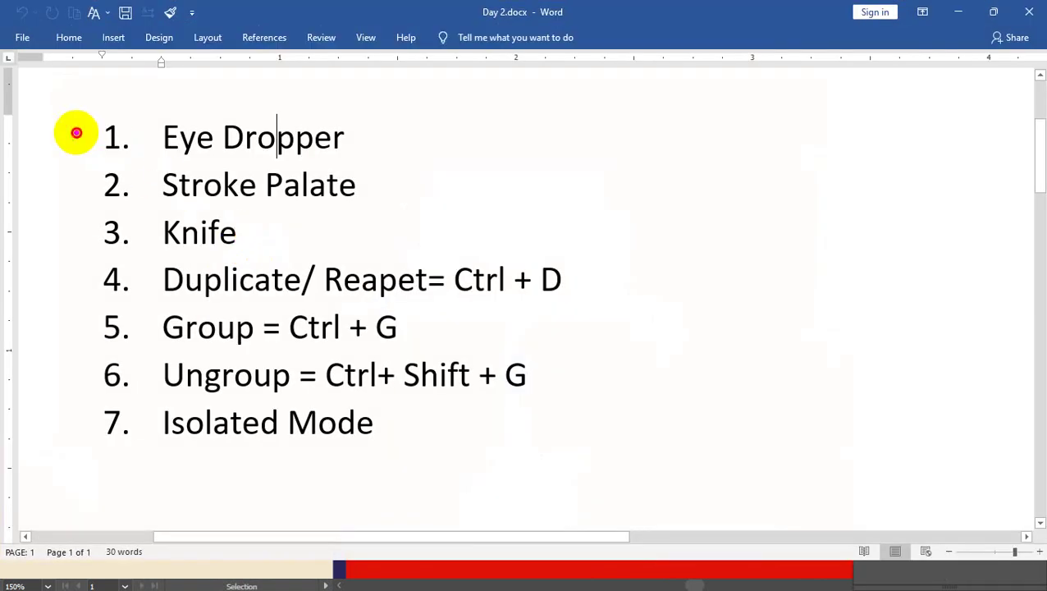
left_click_drag(76, 132, 202, 107)
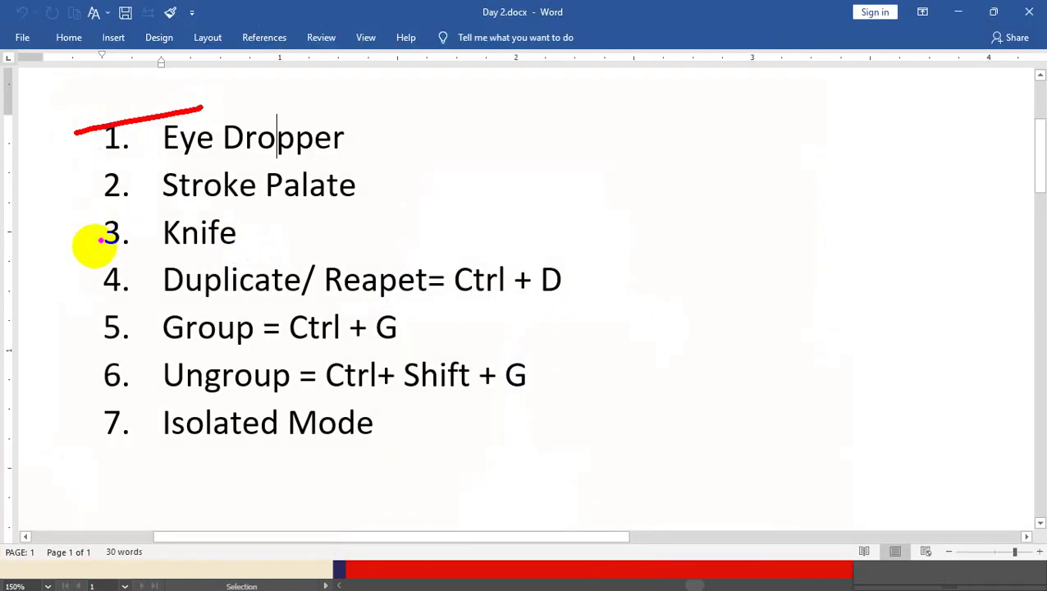
left_click_drag(89, 247, 193, 221)
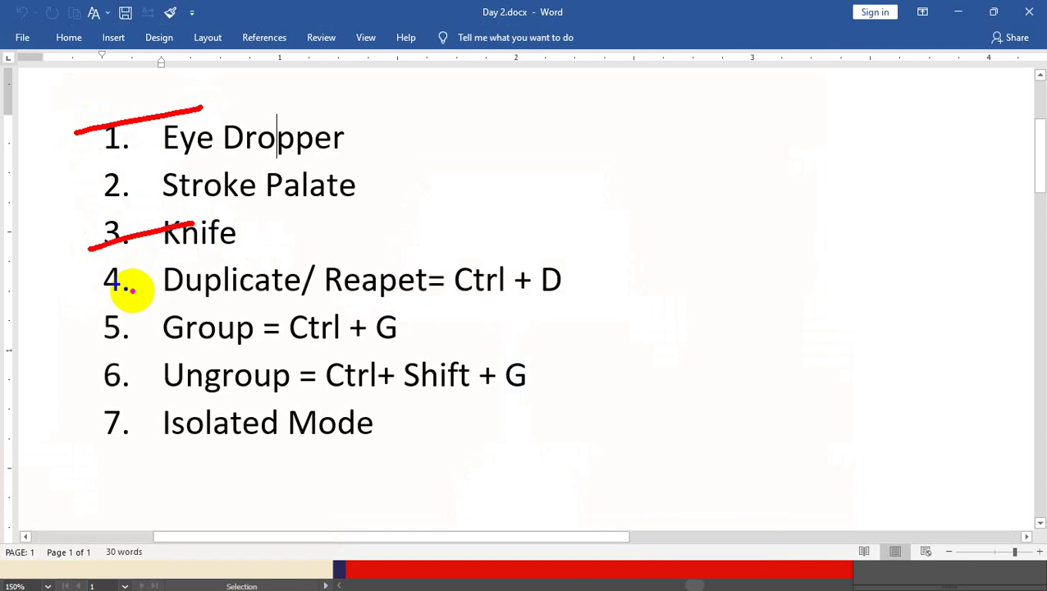
key("Escape")
key("alt+Tab")
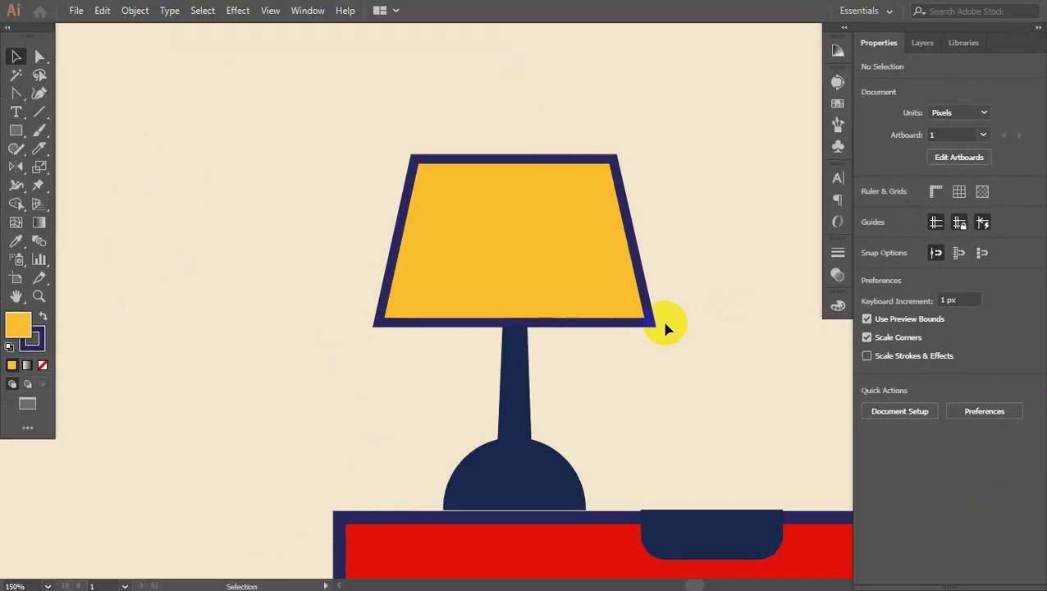
Draw a slanted line about 15 px wide and 50 px high on the lampshade, roughly parallel to its right edge.
left_click(15, 111)
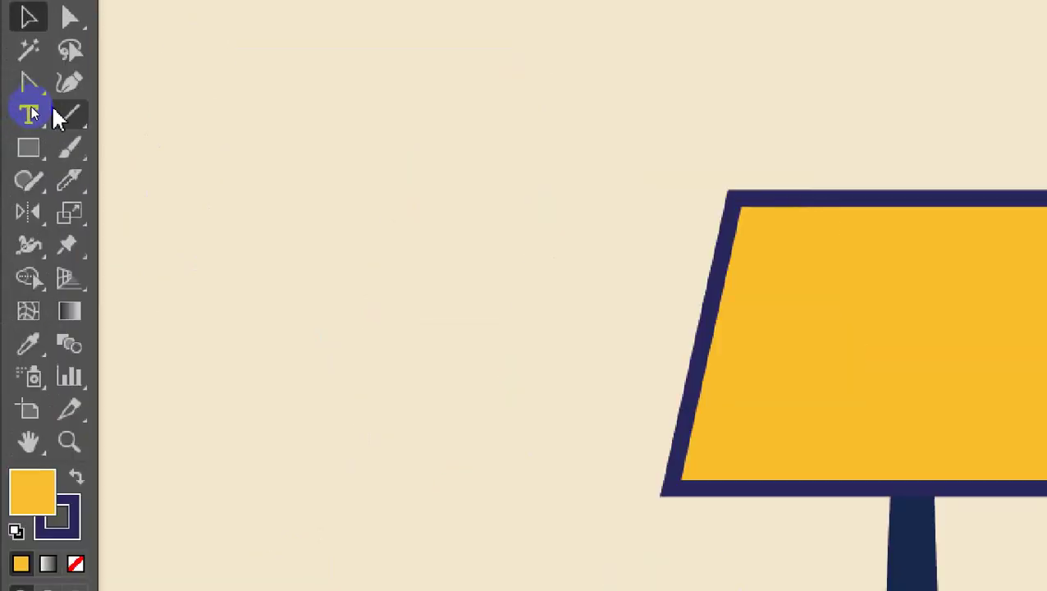
left_click(67, 116)
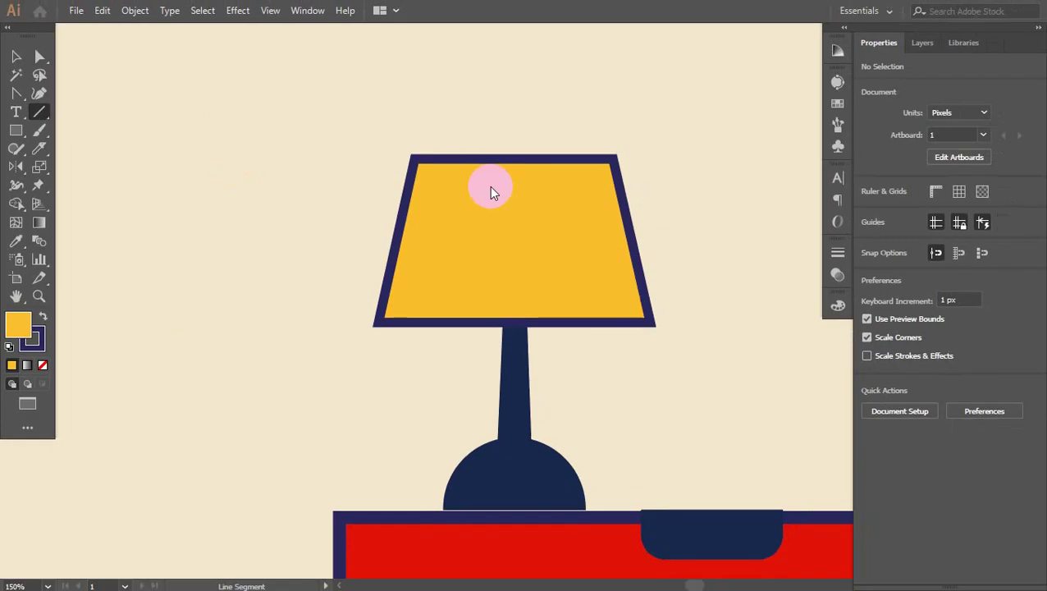
left_click_drag(581, 193, 600, 280)
left_click(37, 58)
Give the slanted line on the lampshade round caps at both ends.
key("ctrl+space")
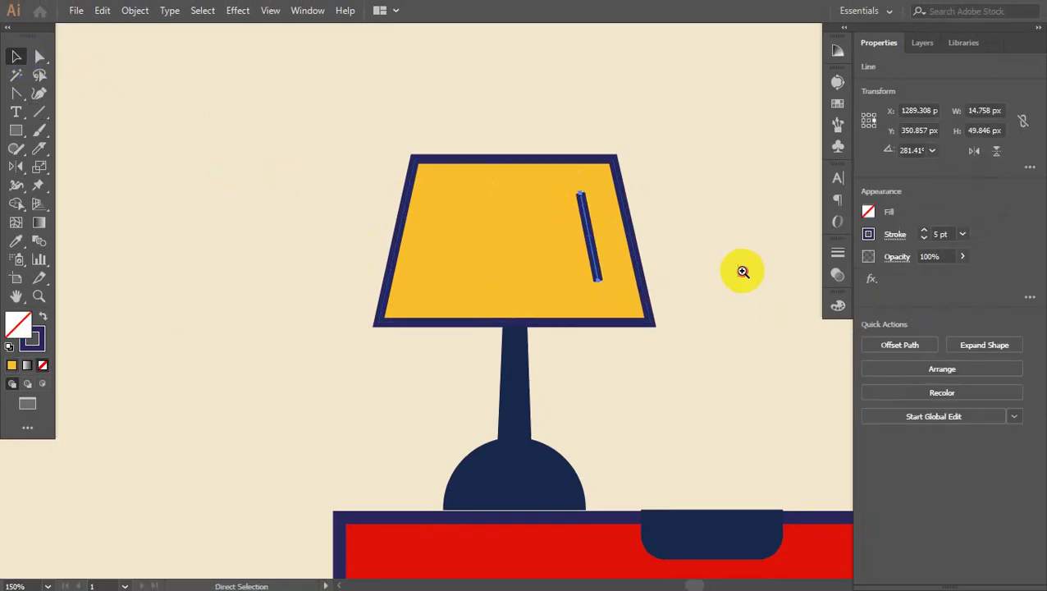
left_click_drag(741, 270, 748, 356)
left_click(281, 97)
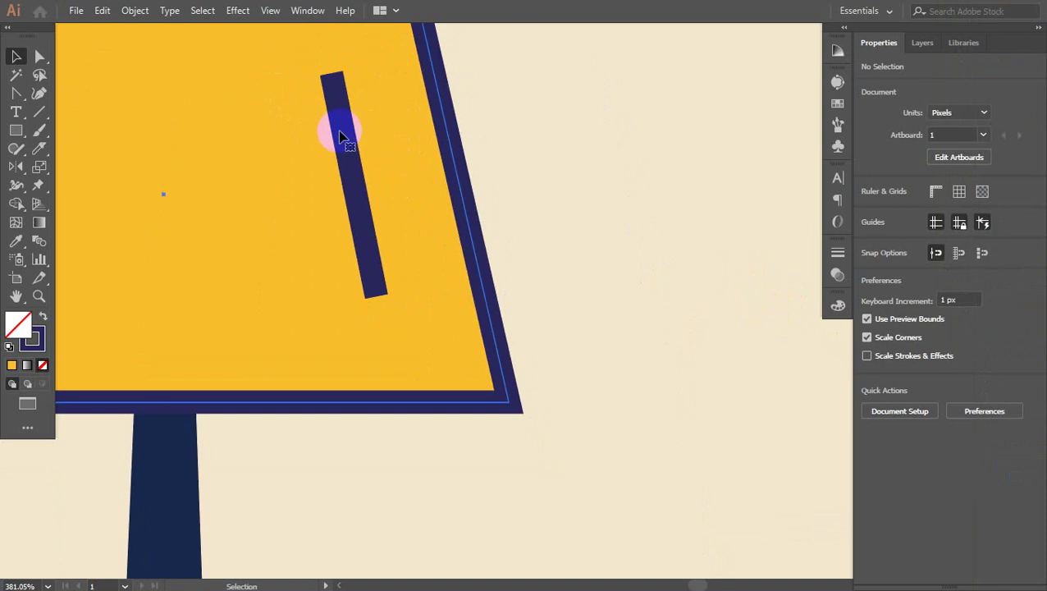
left_click(346, 136)
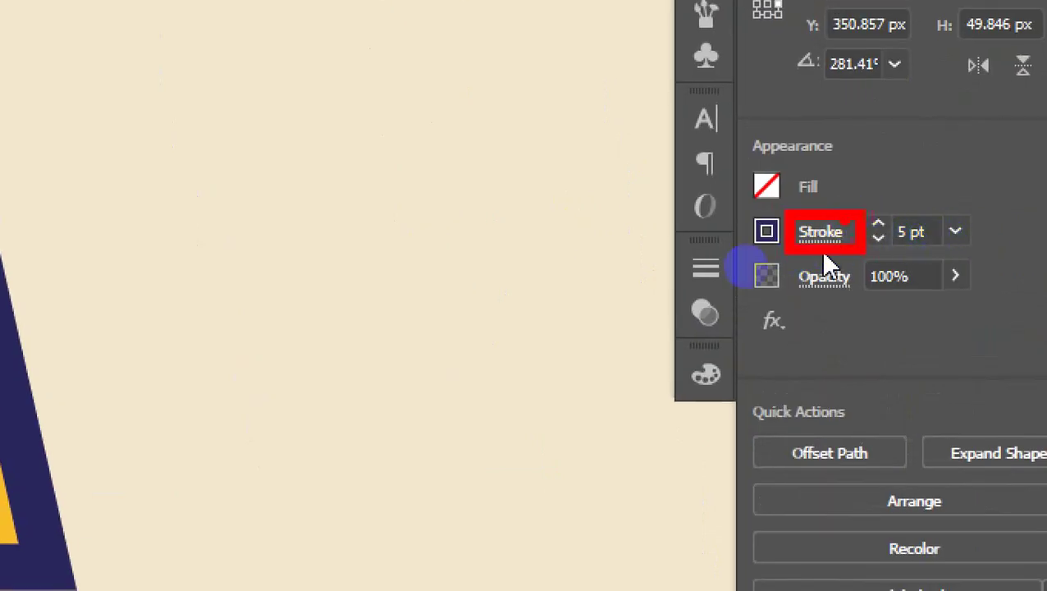
left_click(837, 234)
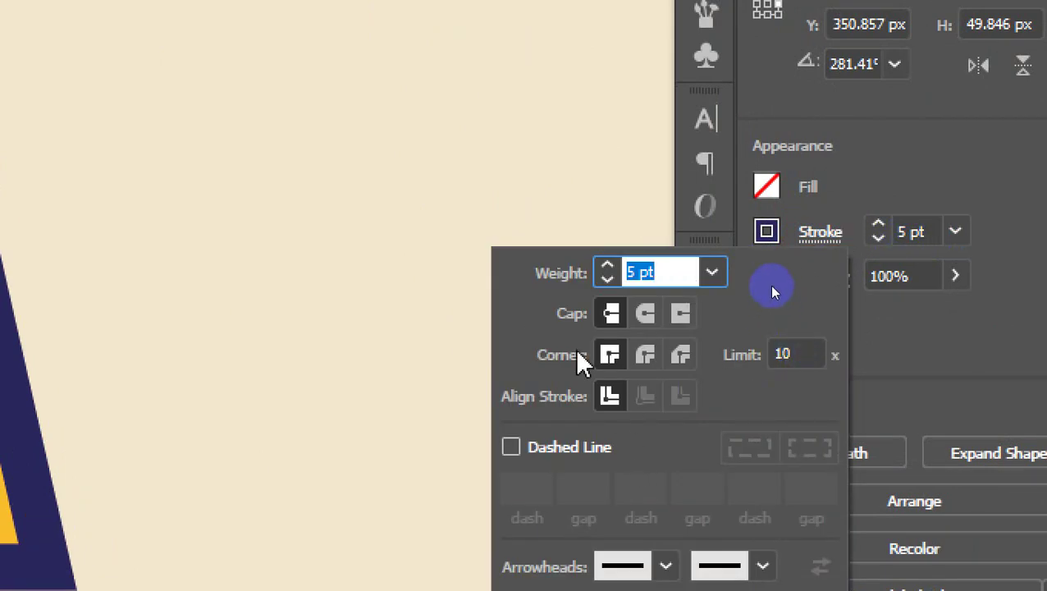
left_click(646, 313)
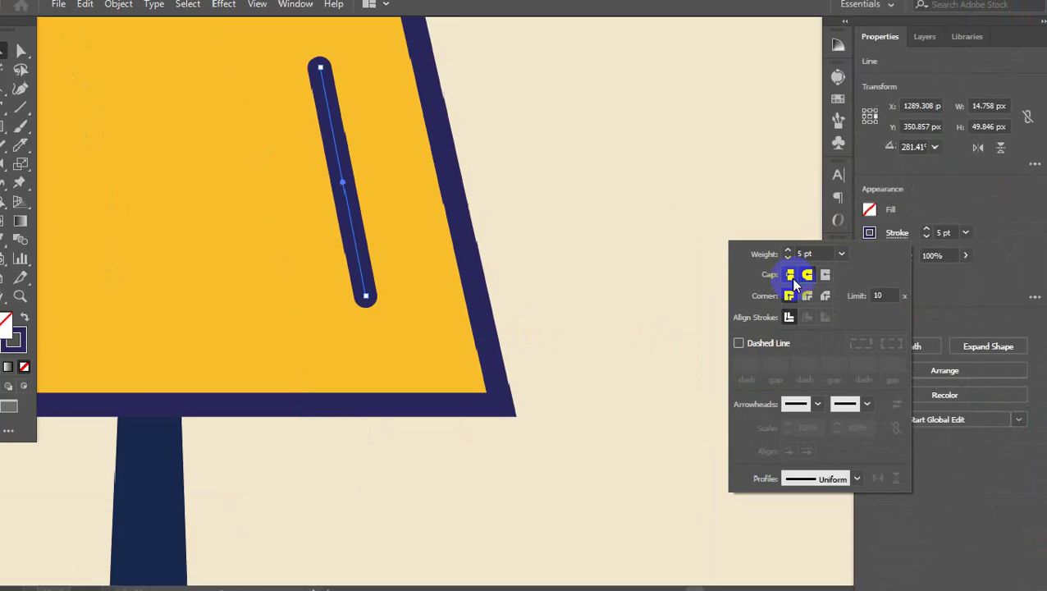
left_click(790, 277)
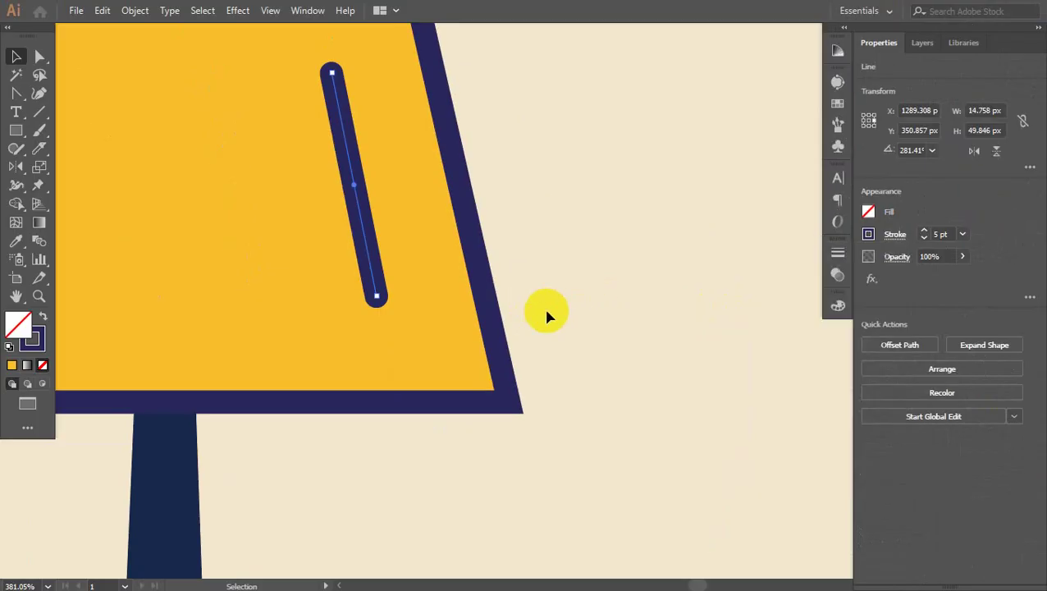
Examine the corner join of the lampshade's outline at its lower right.
mouse_move(586, 335)
left_mouse_down()
mouse_move(523, 408)
mouse_move(458, 439)
left_mouse_up()
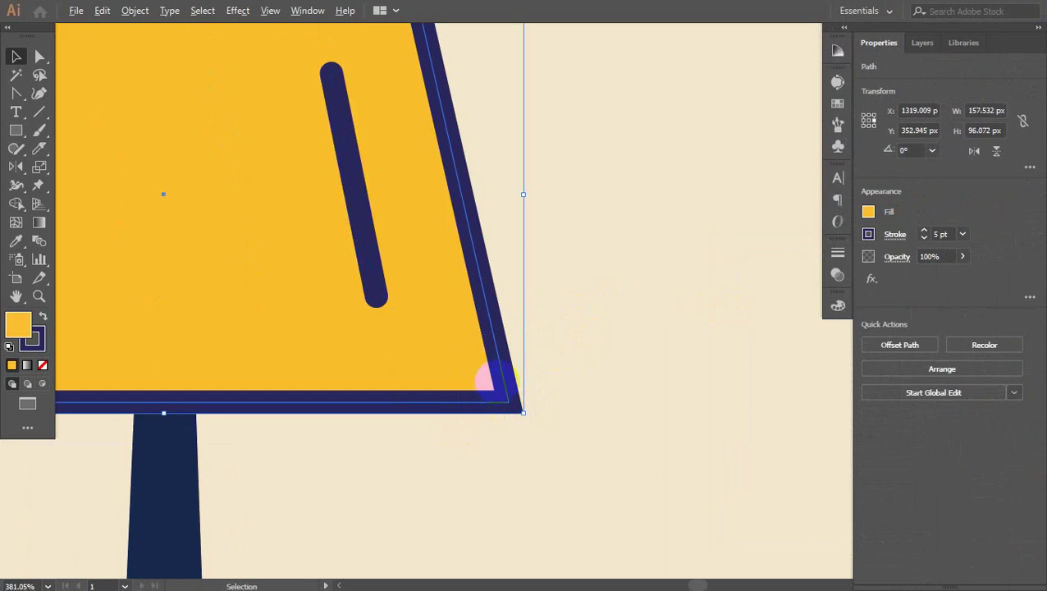
left_click(537, 420)
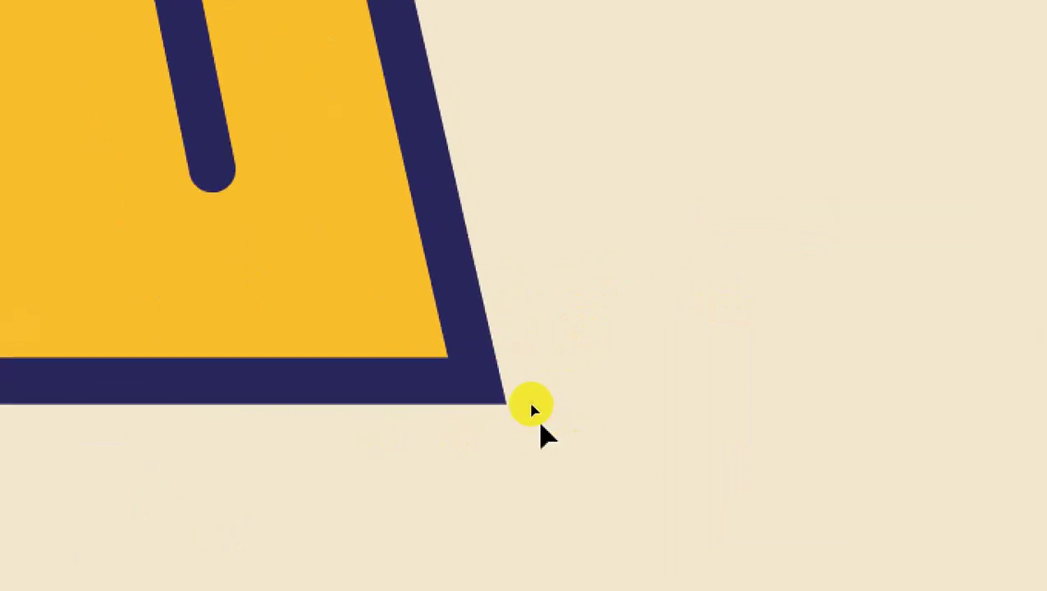
left_click(533, 405)
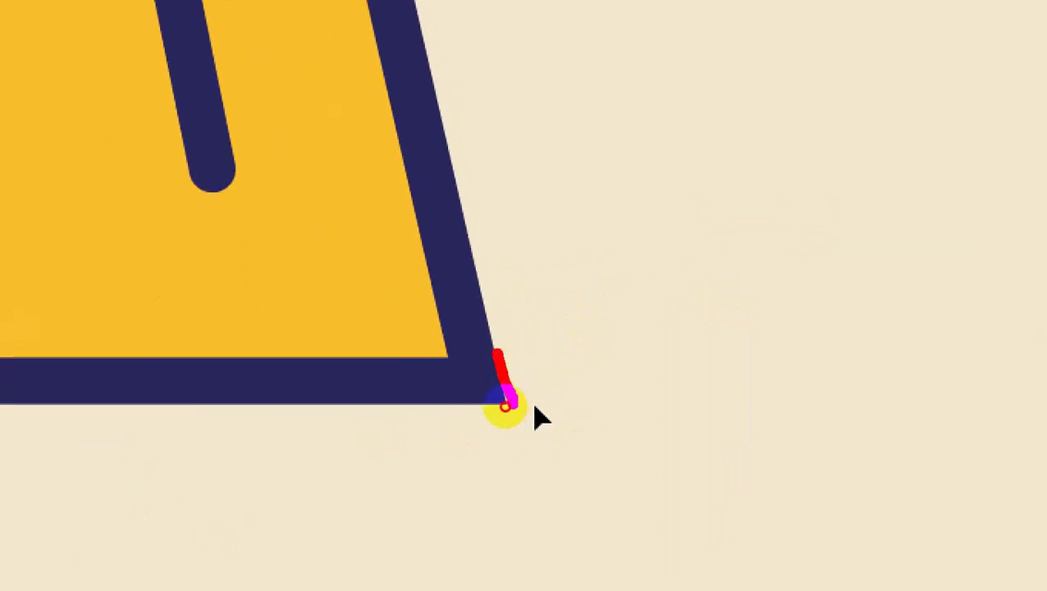
left_click_drag(505, 406, 473, 411)
key("Escape")
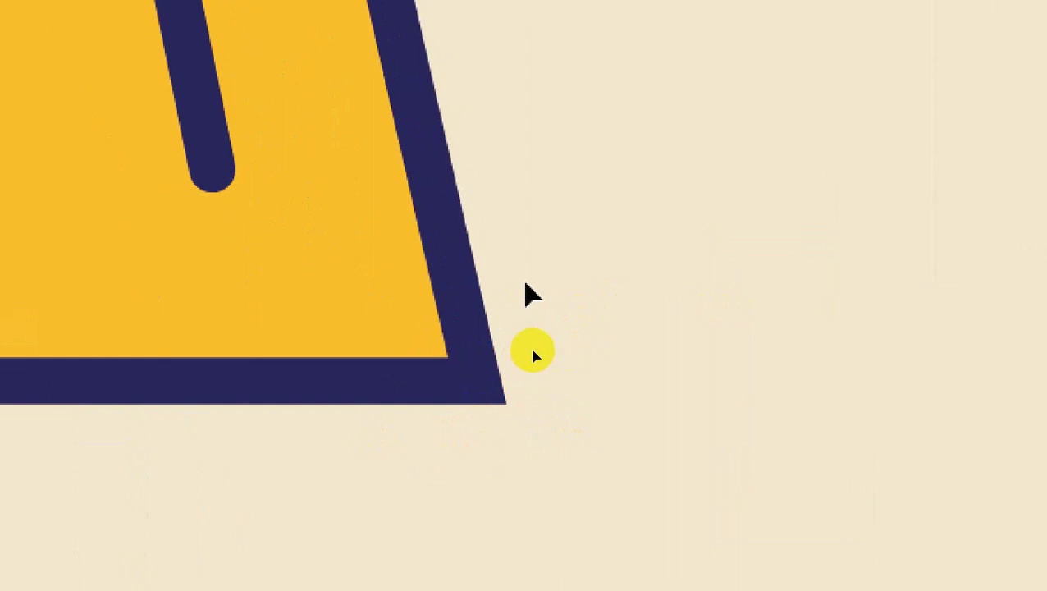
left_click(443, 261)
left_click(607, 441)
key("ctrl+2")
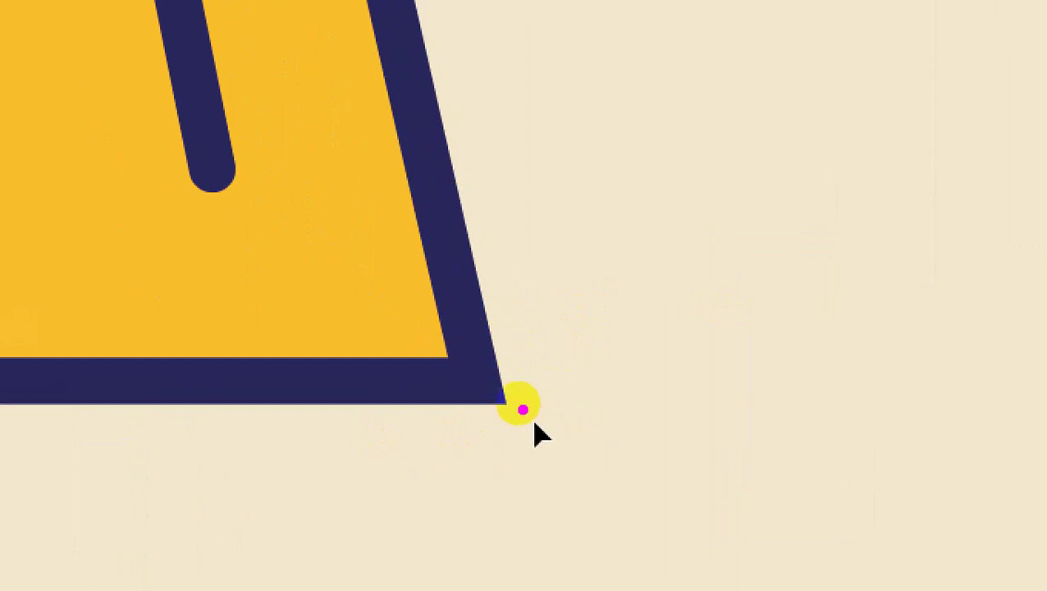
left_click_drag(515, 392, 490, 417)
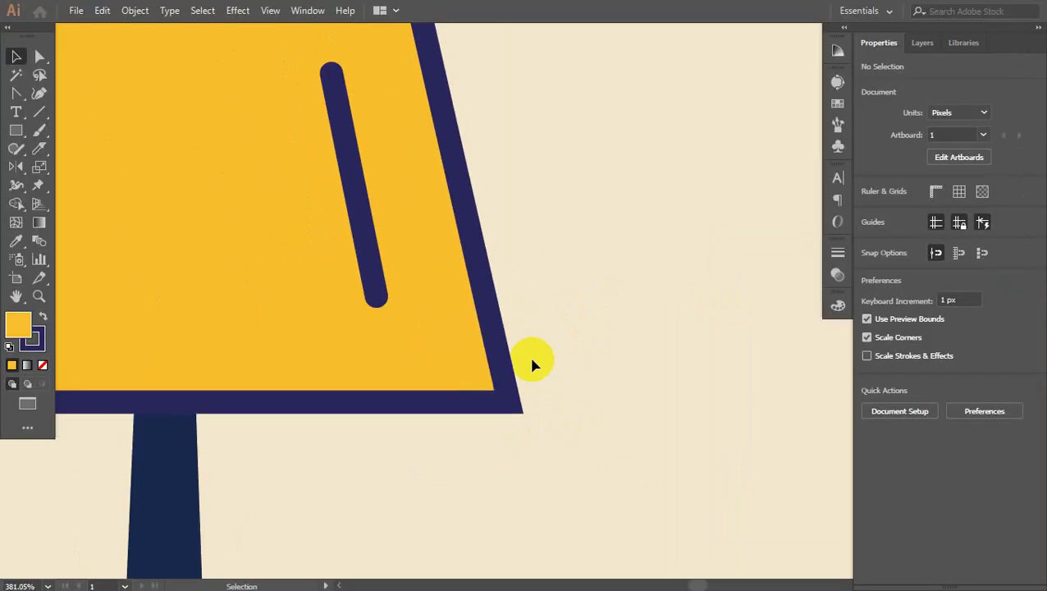
Try to round the lampshade path's lower-right corner by reshaping the corner itself, and undo the rounding.
left_click(425, 249)
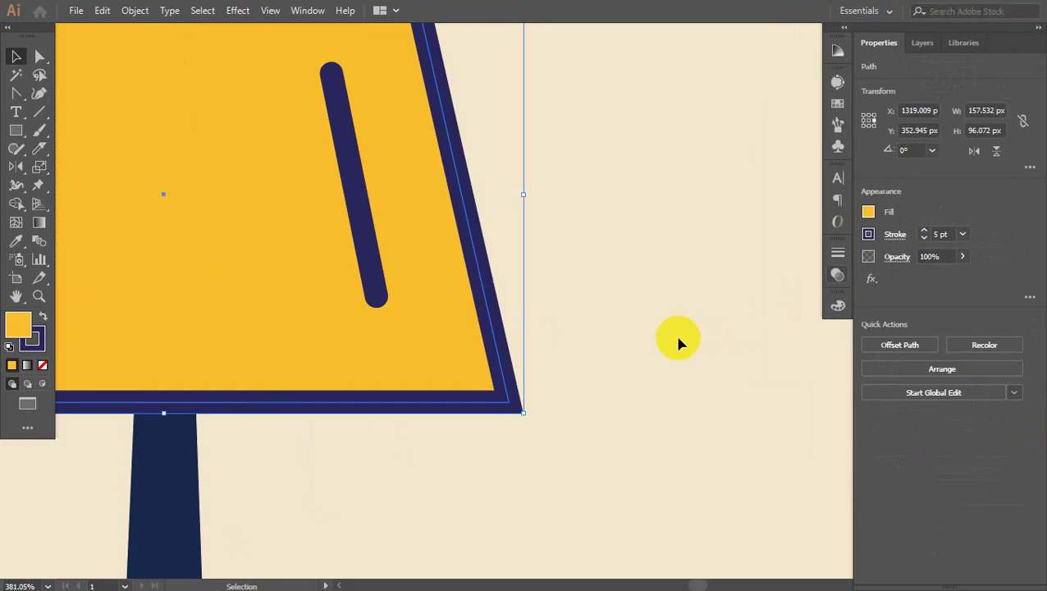
left_click(500, 384)
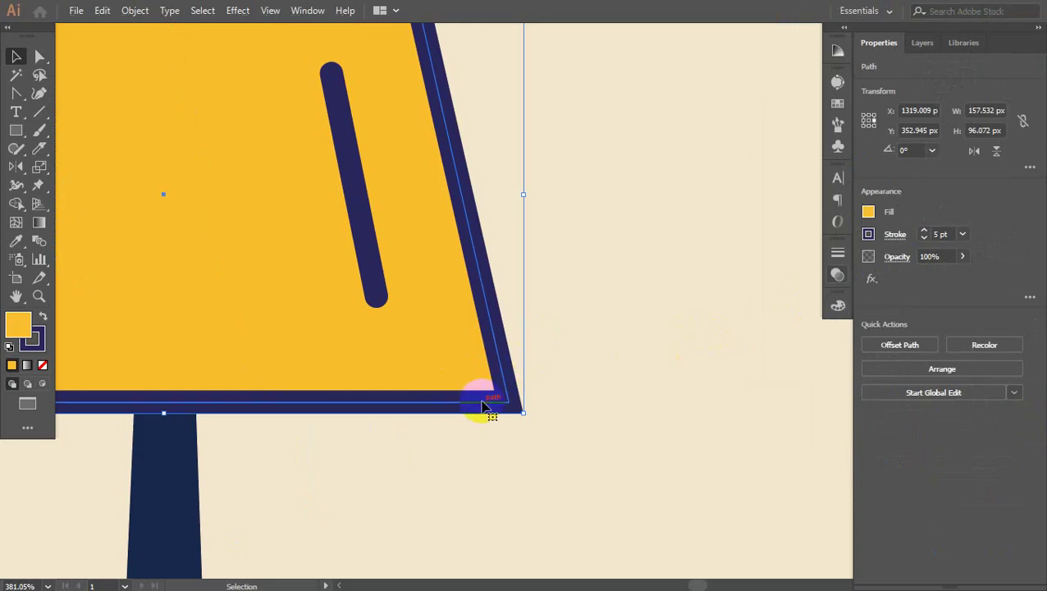
key("a")
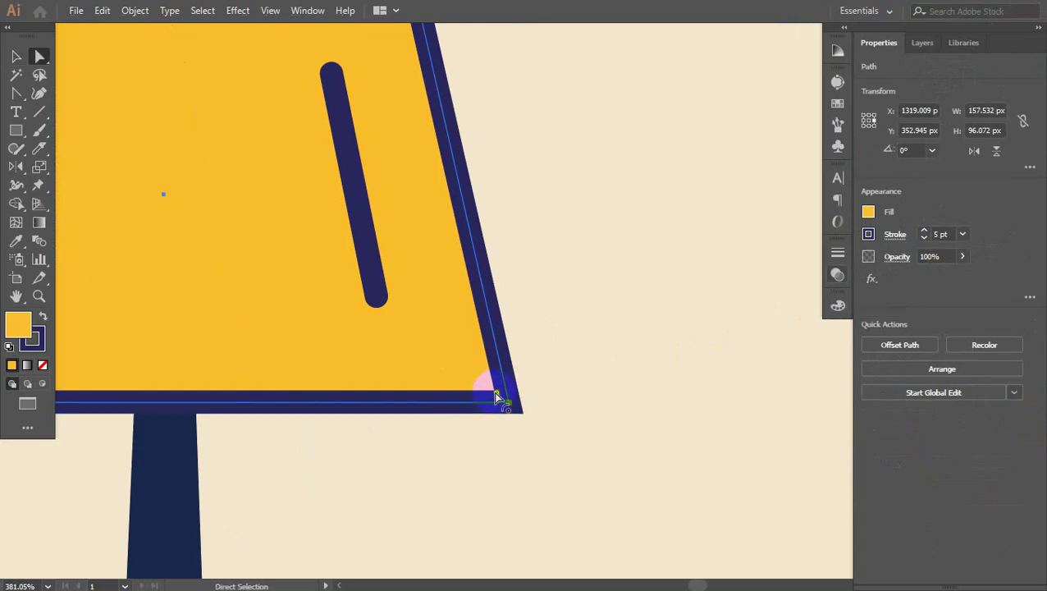
left_click_drag(494, 396, 472, 368)
key("v")
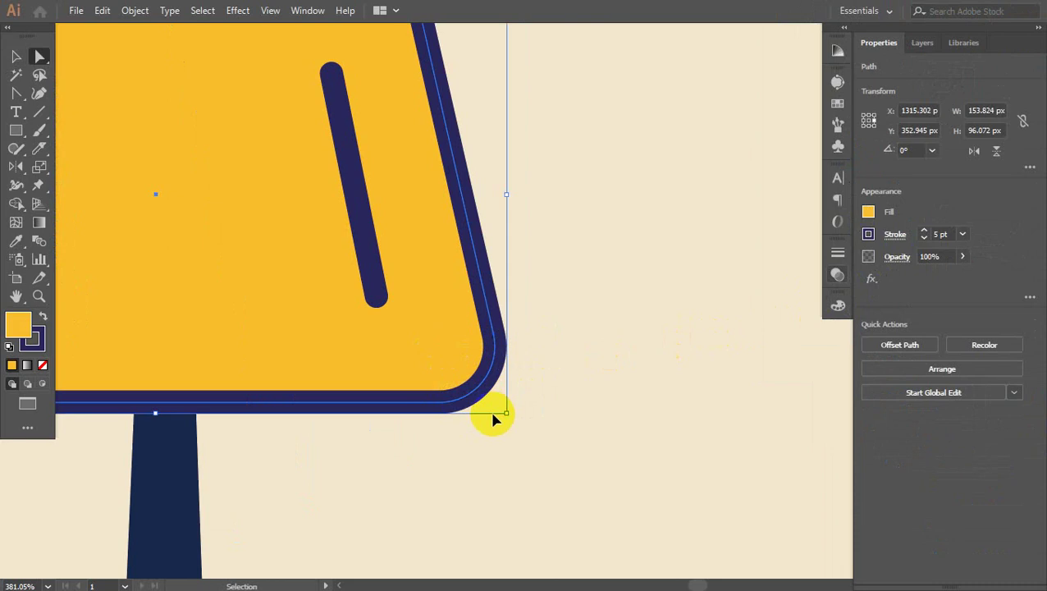
key("ctrl+z")
left_click(11, 56)
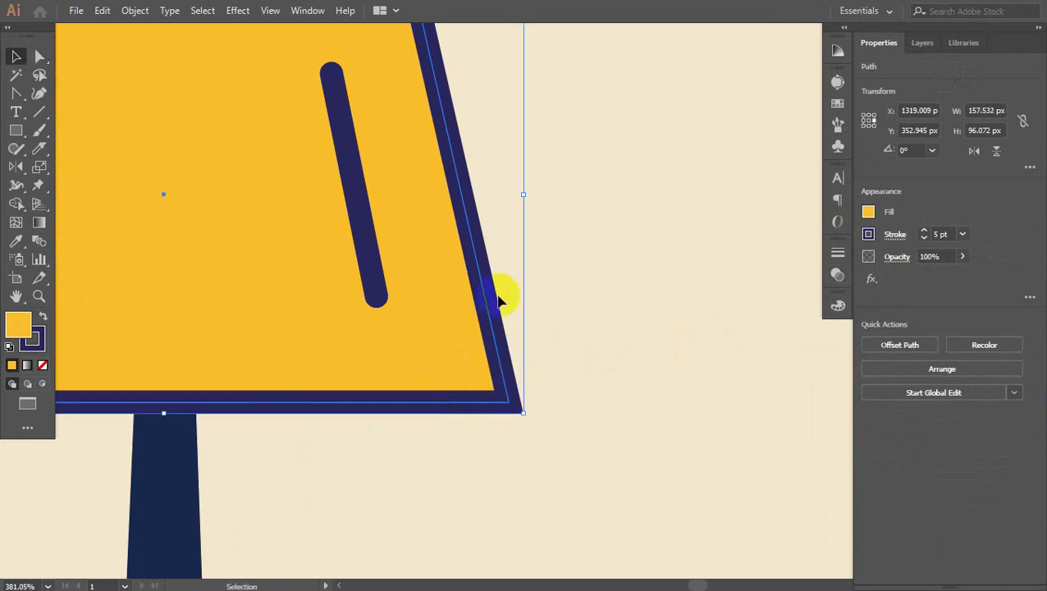
Set the lampshade outline's stroke corners to round join.
left_click_drag(613, 305, 479, 455)
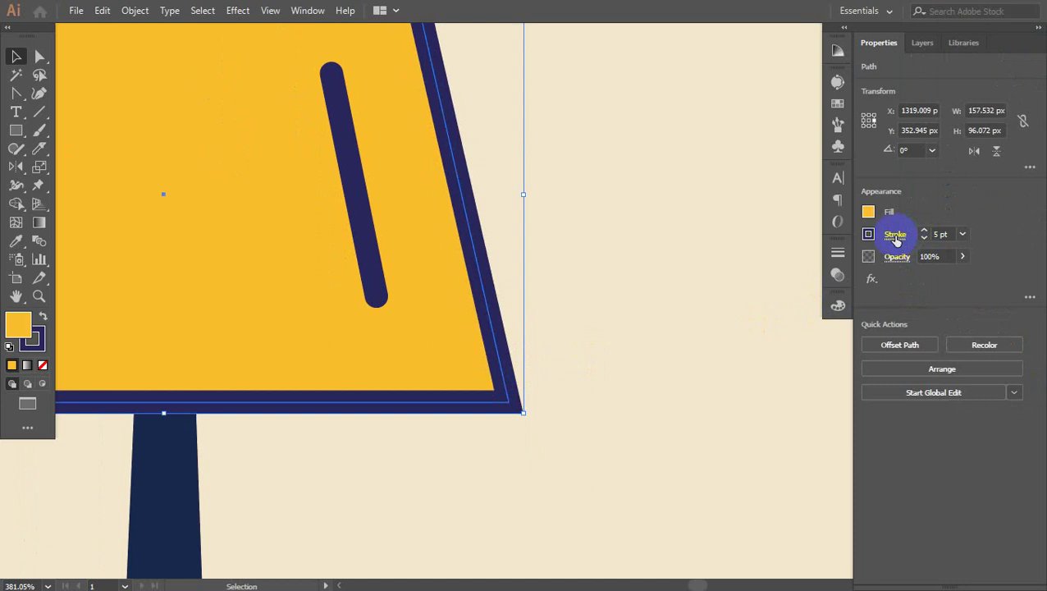
left_click(895, 237)
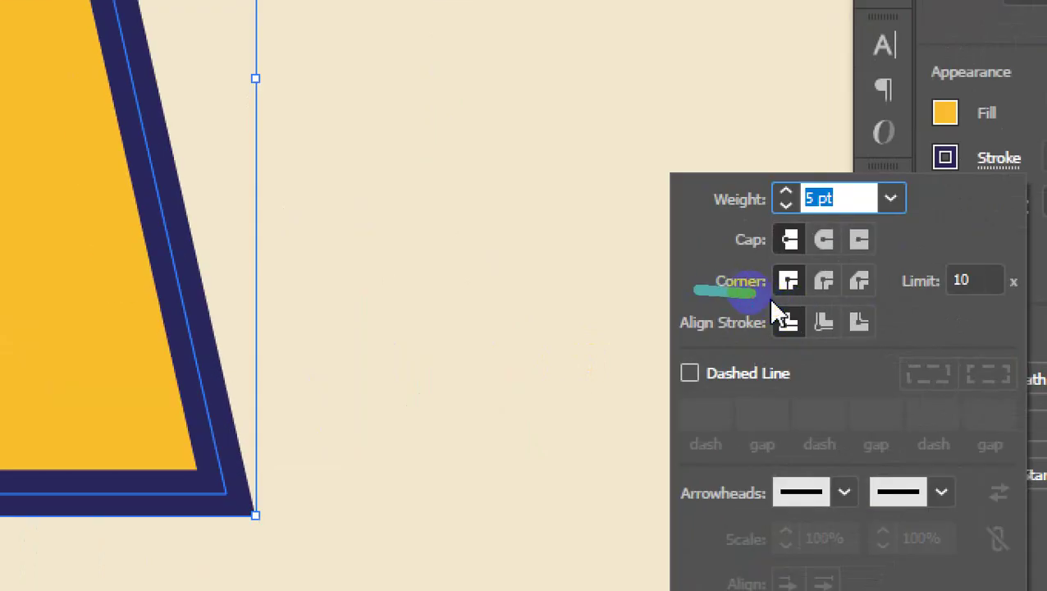
left_click(704, 300)
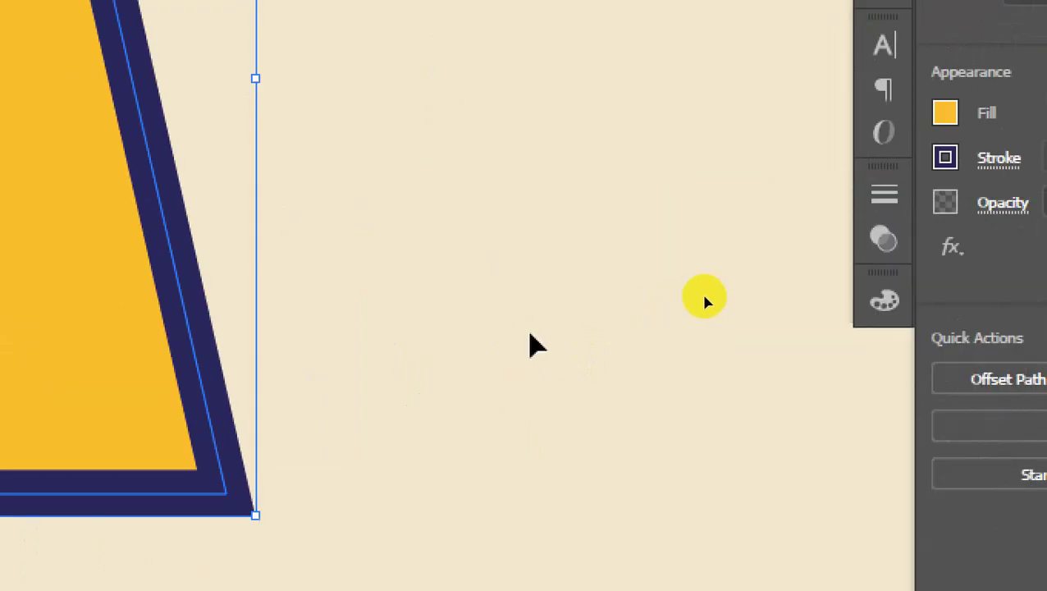
left_click(997, 160)
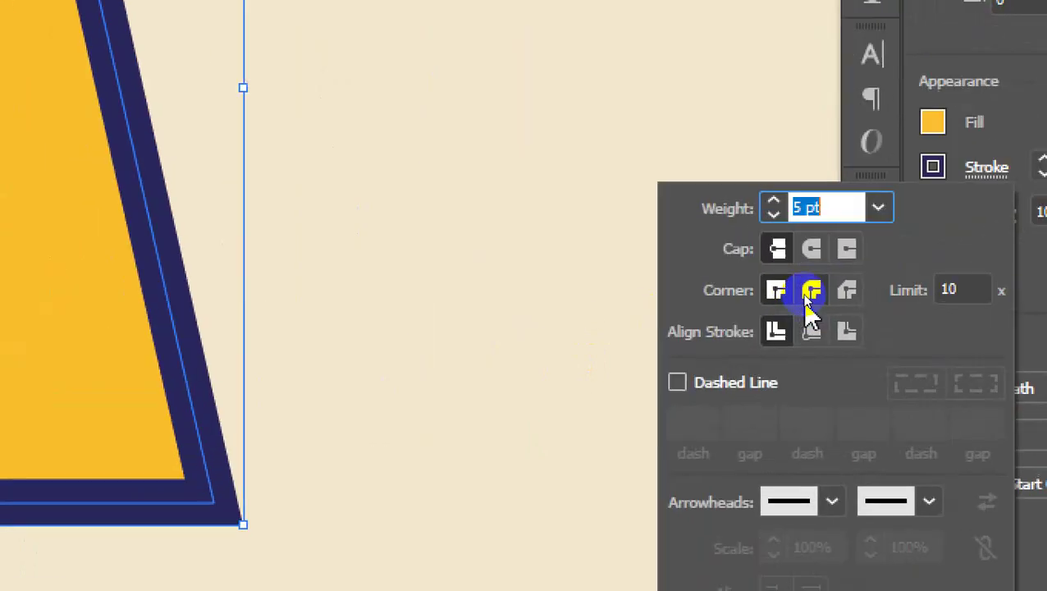
left_click(808, 292)
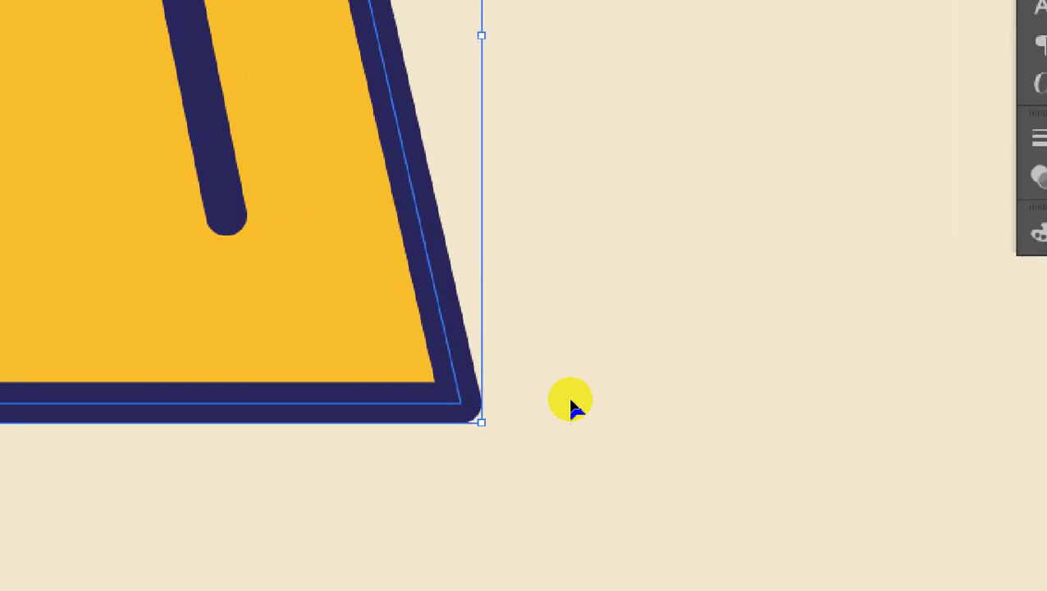
left_click(317, 553)
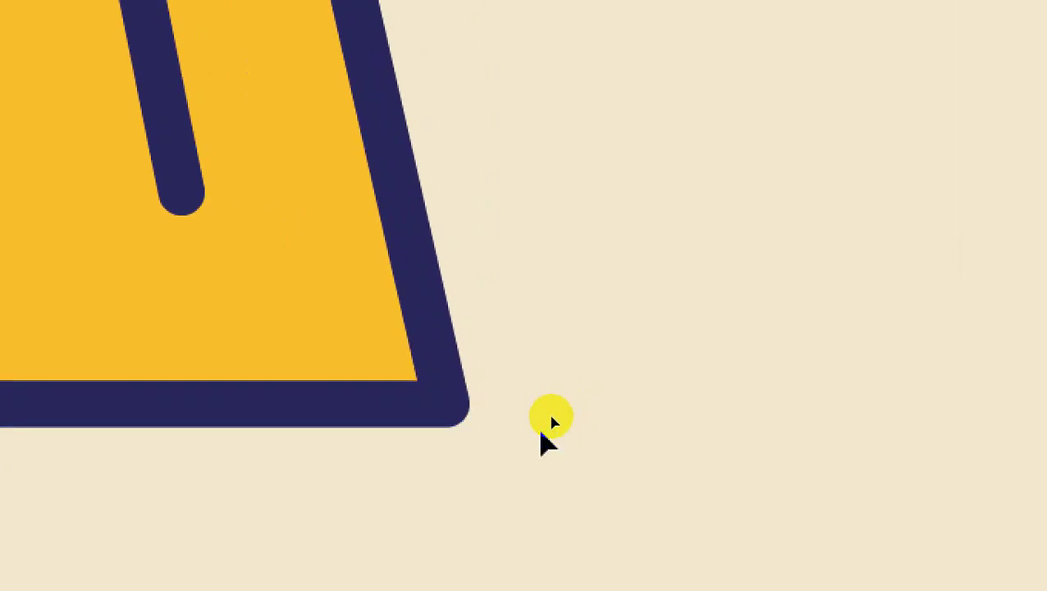
mouse_move(474, 392)
left_mouse_down()
mouse_move(483, 425)
mouse_move(446, 444)
left_mouse_up()
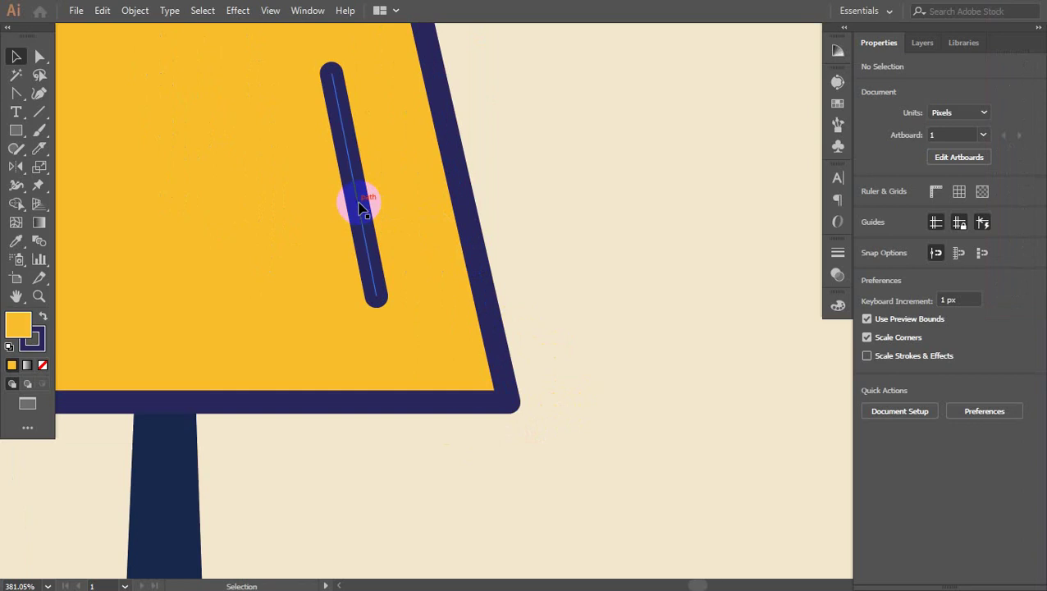
Turn the slanted line on the lampshade into a dashed line.
left_click(360, 207)
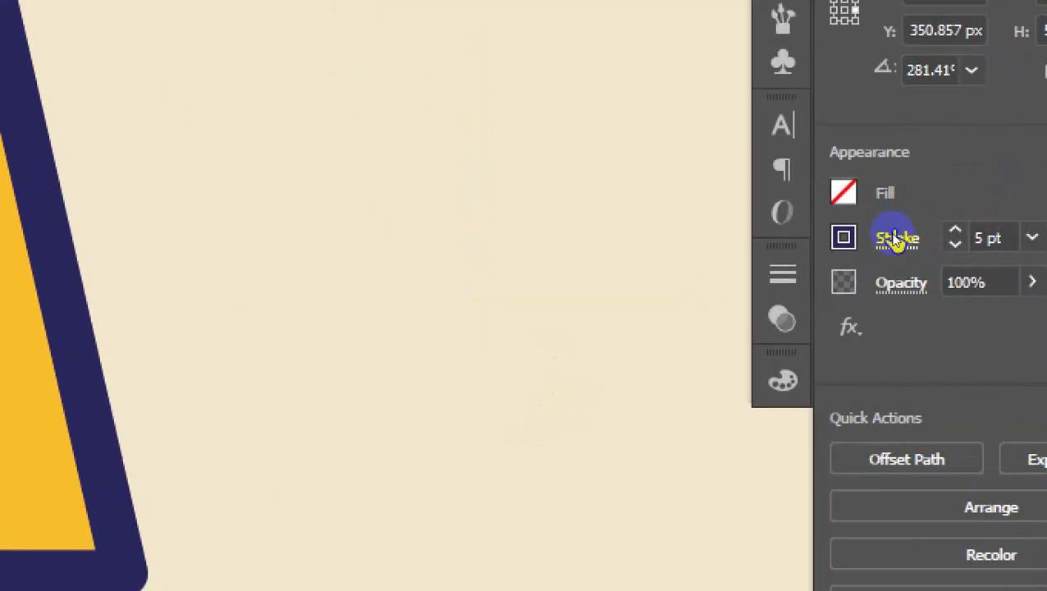
left_click(894, 238)
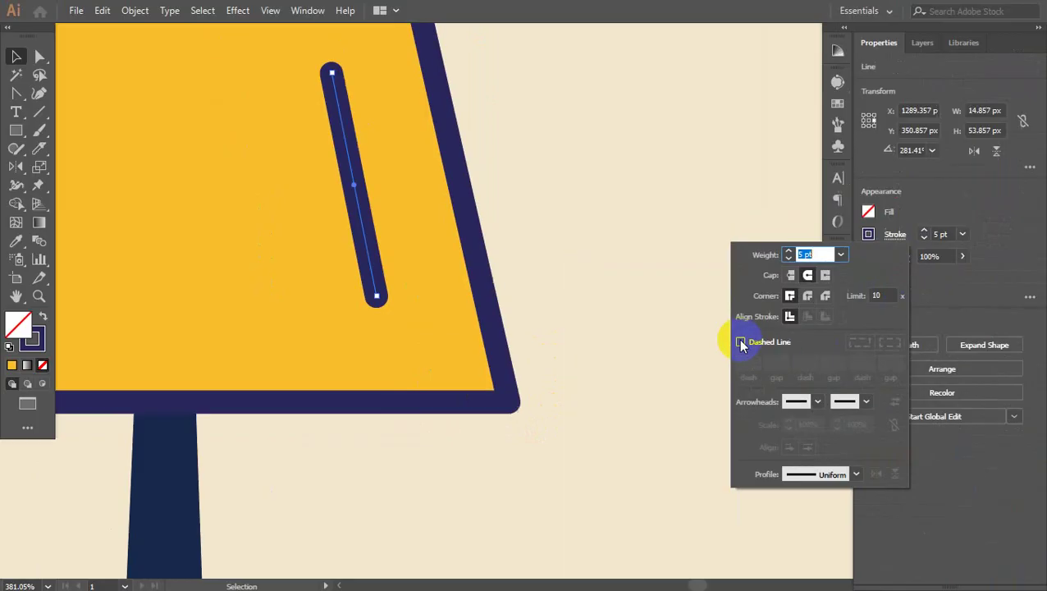
left_click(587, 453)
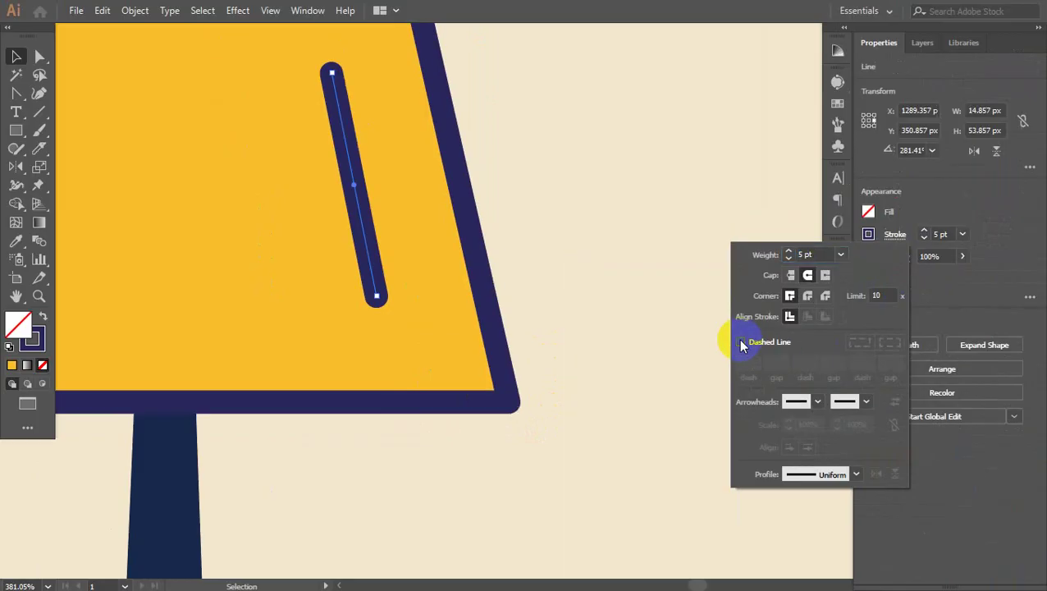
left_click(568, 208)
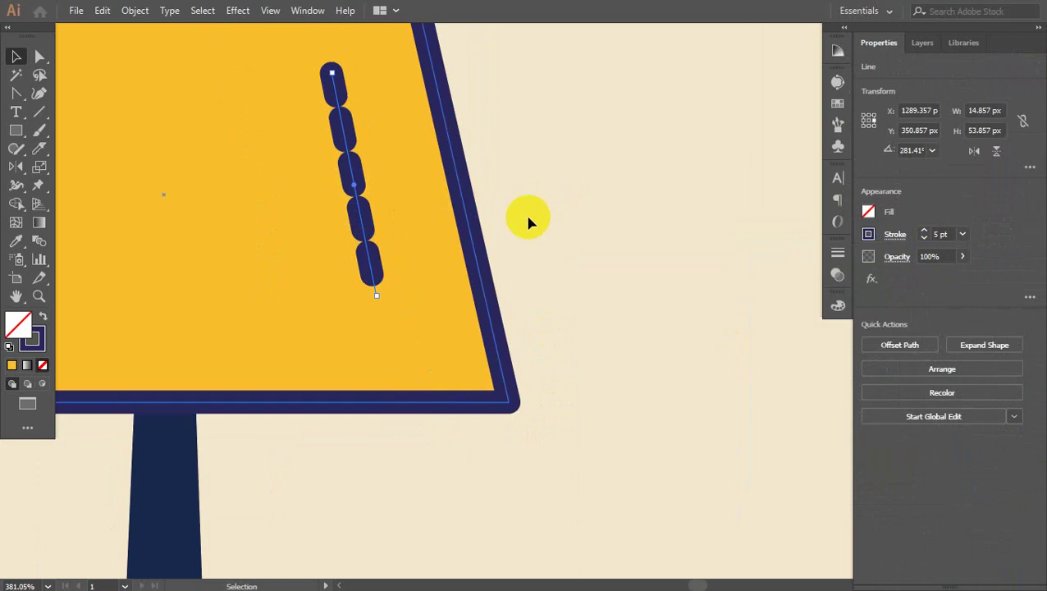
Turn off the dashes on the slanted line so its stroke is solid.
left_click(354, 182)
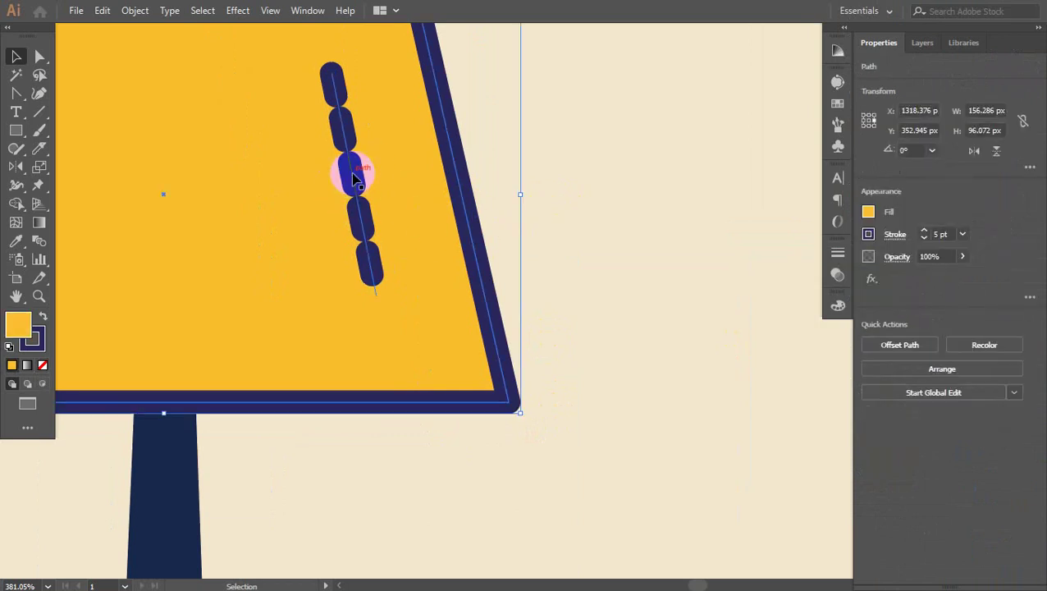
left_click(354, 182)
left_click(893, 237)
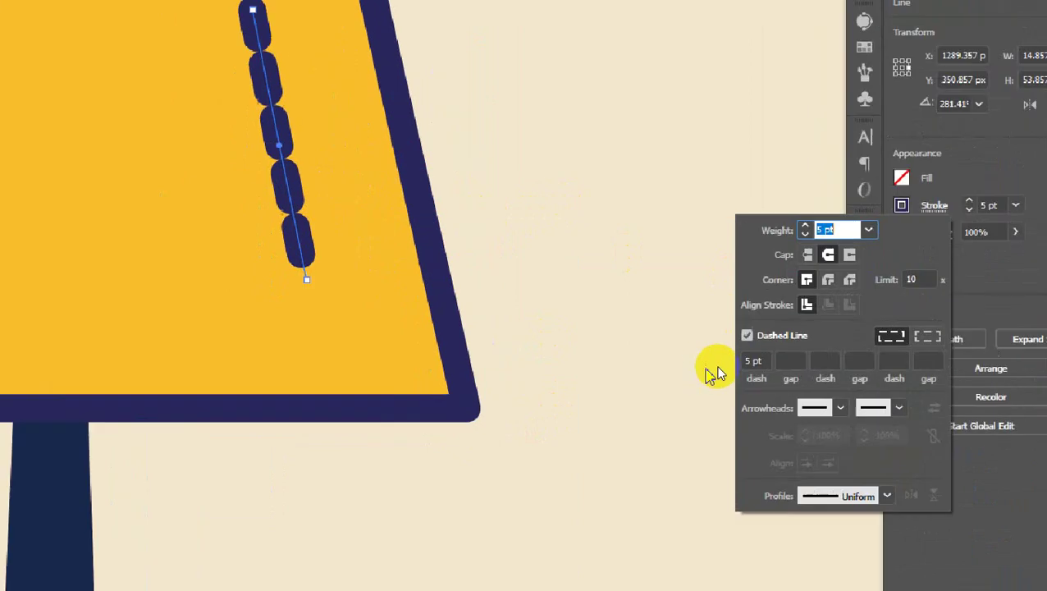
left_click(740, 342)
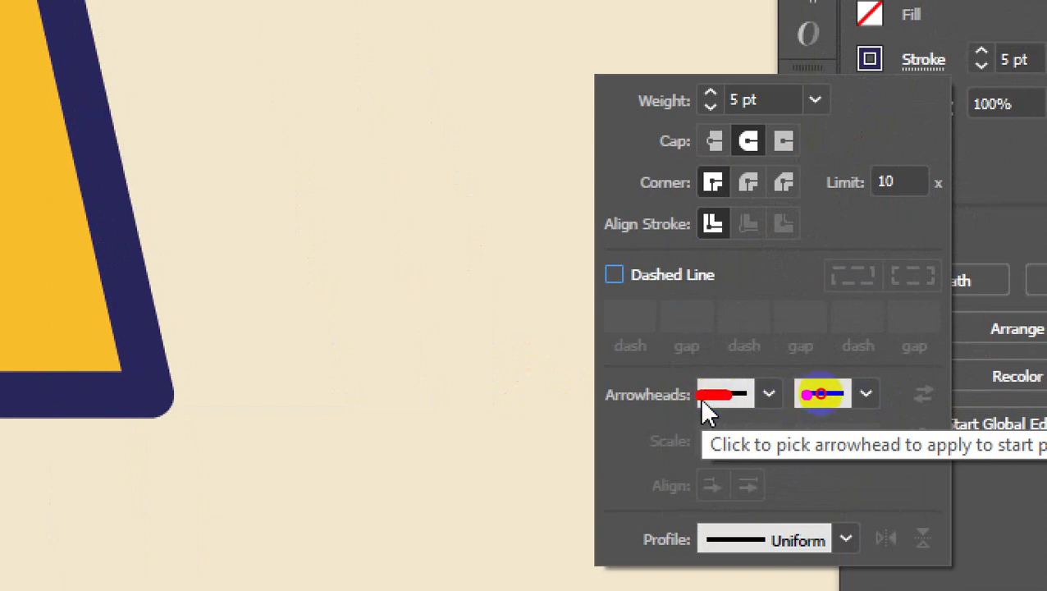
left_click(811, 345)
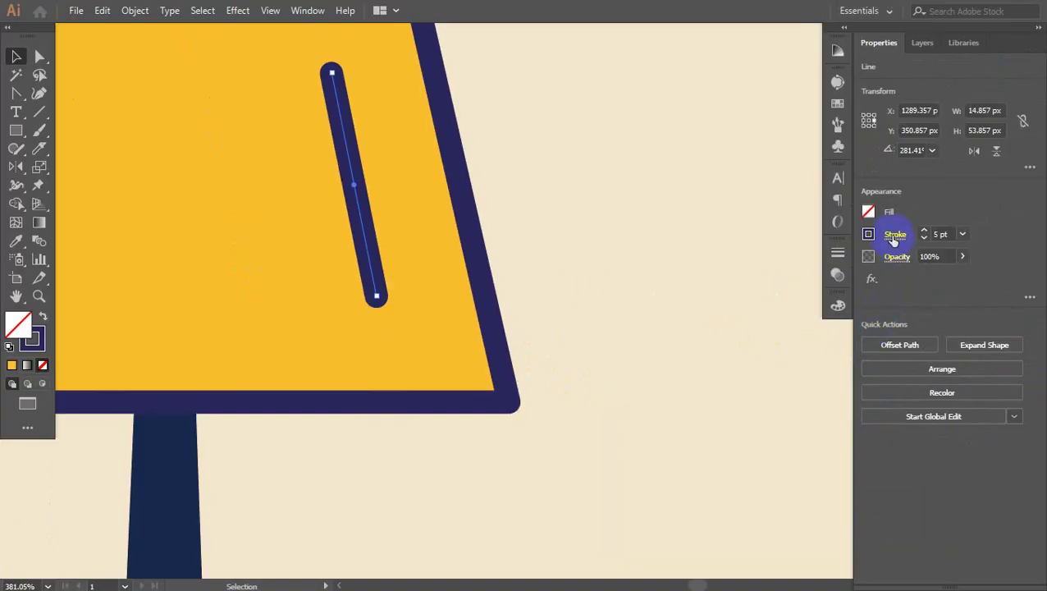
Add an Arrow 4 arrowhead to the lower end of the slanted line and scale it to 40%.
left_click(895, 236)
left_click(865, 396)
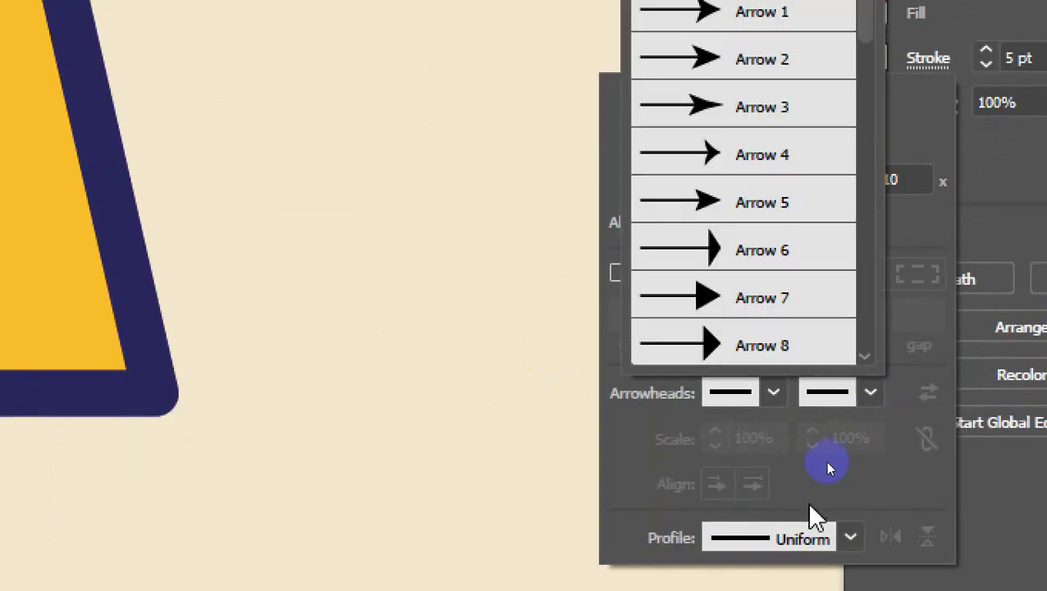
left_click(798, 193)
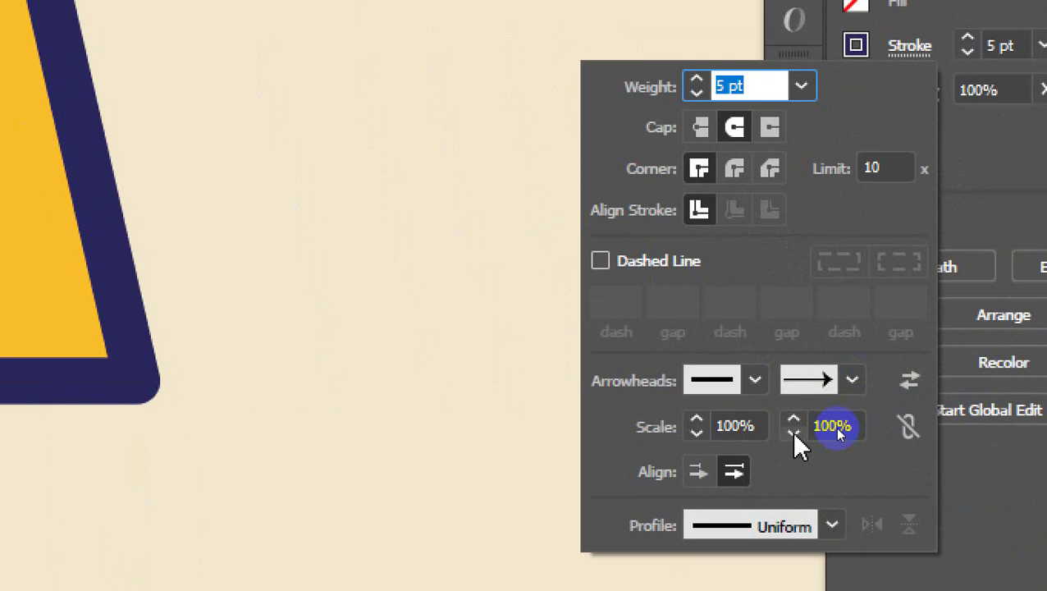
left_click(793, 432)
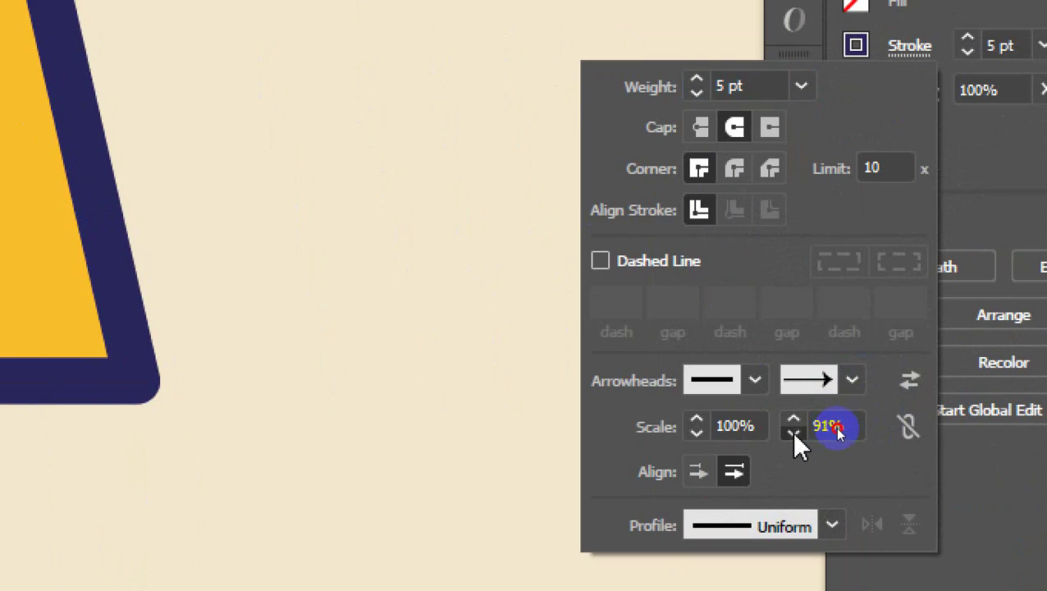
left_click(829, 425)
left_click(831, 425)
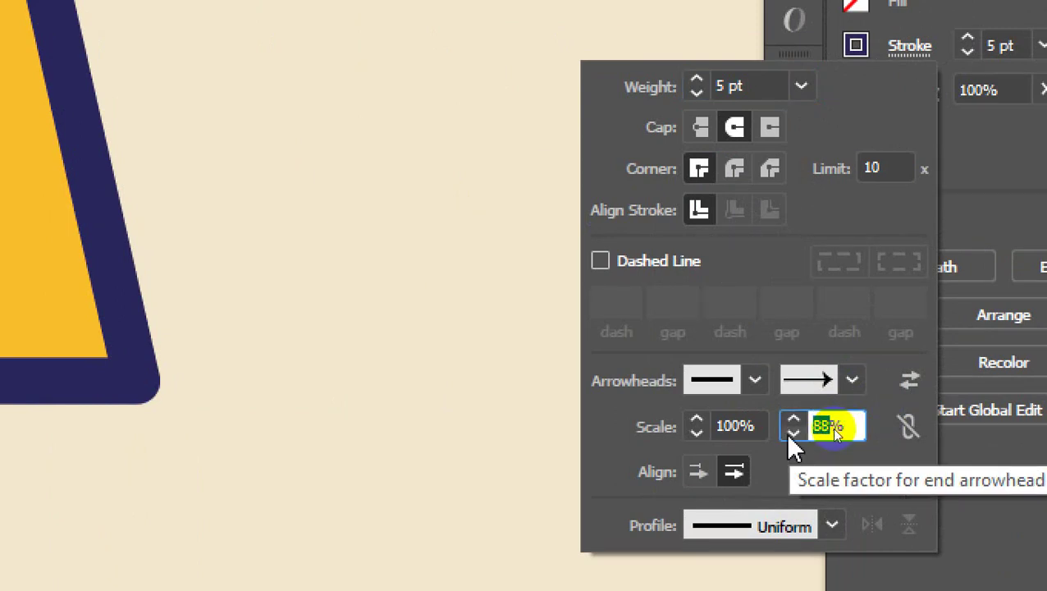
left_click(793, 434)
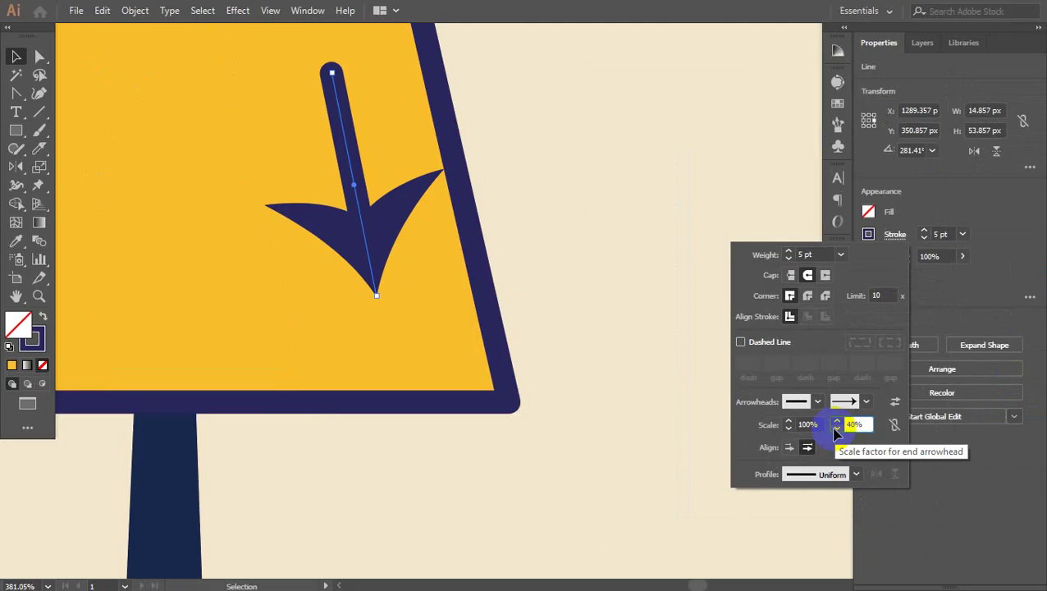
key("Return")
left_click(327, 264)
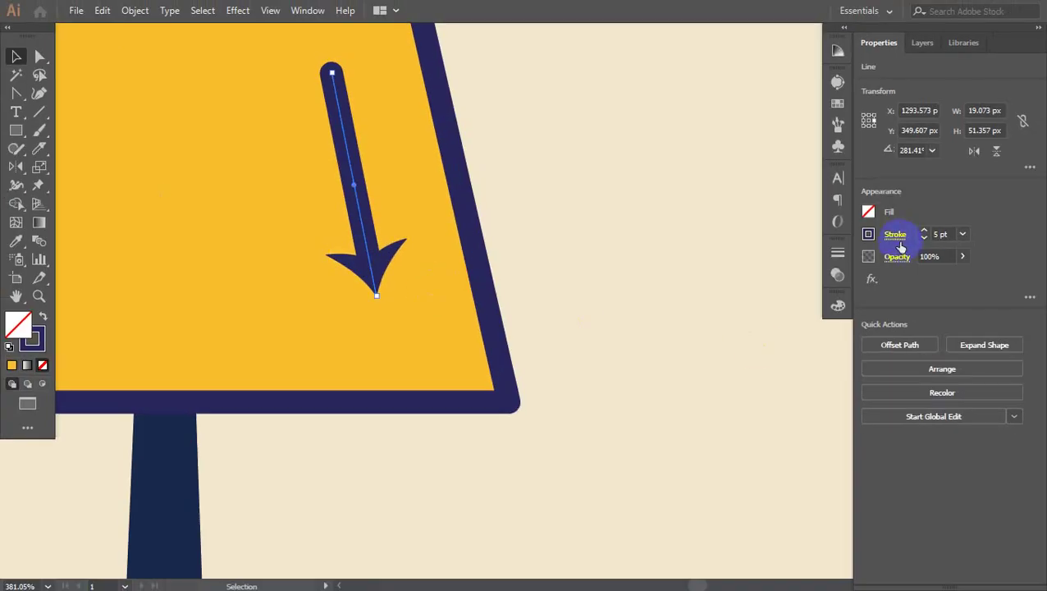
Browse the arrowhead styles and set the slanted line's end arrowhead to None.
left_click(896, 234)
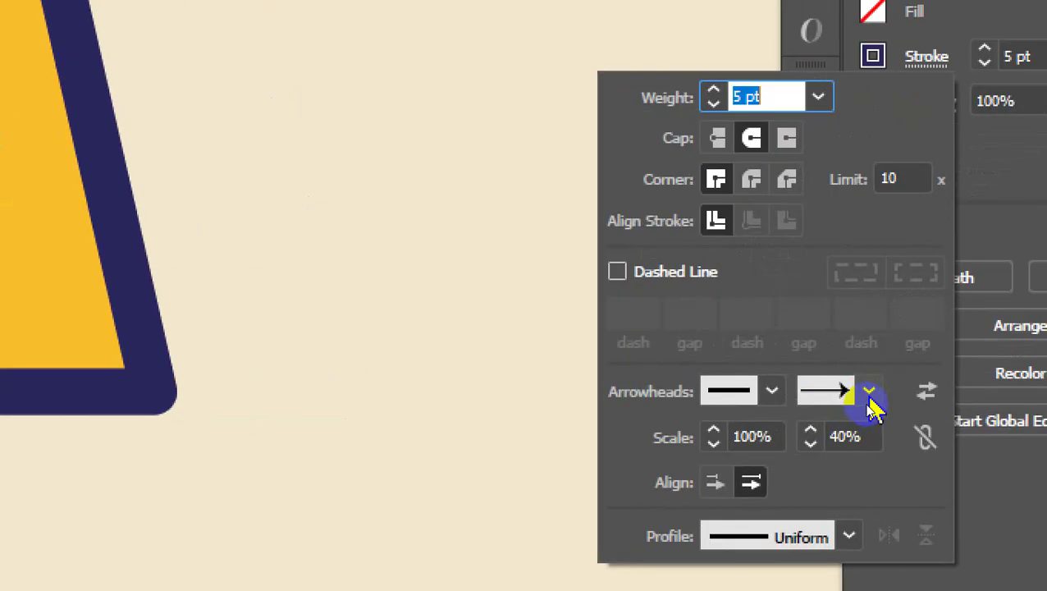
left_click(869, 391)
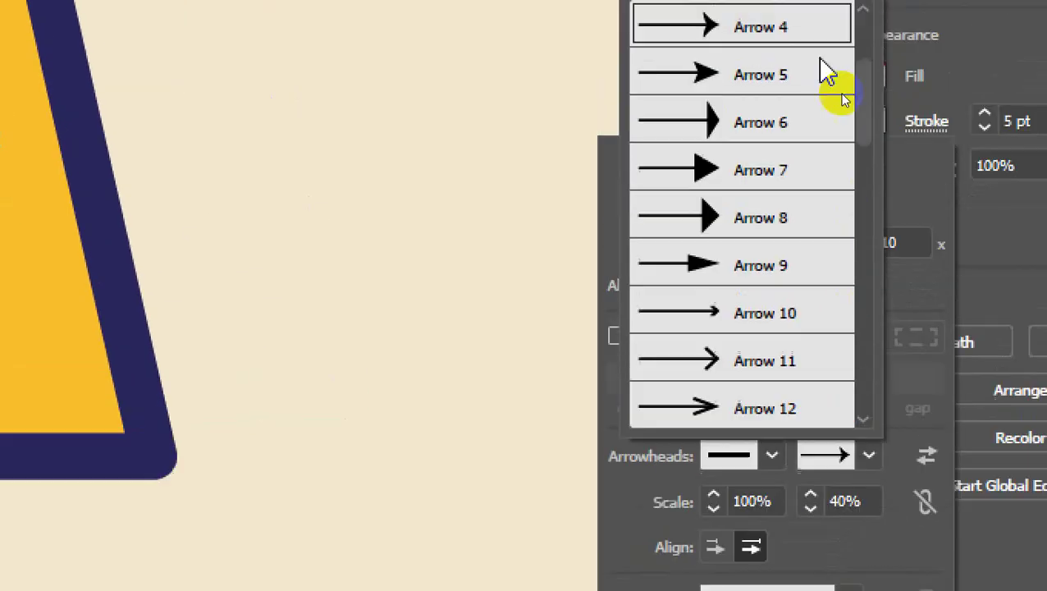
left_click_drag(870, 398, 874, 332)
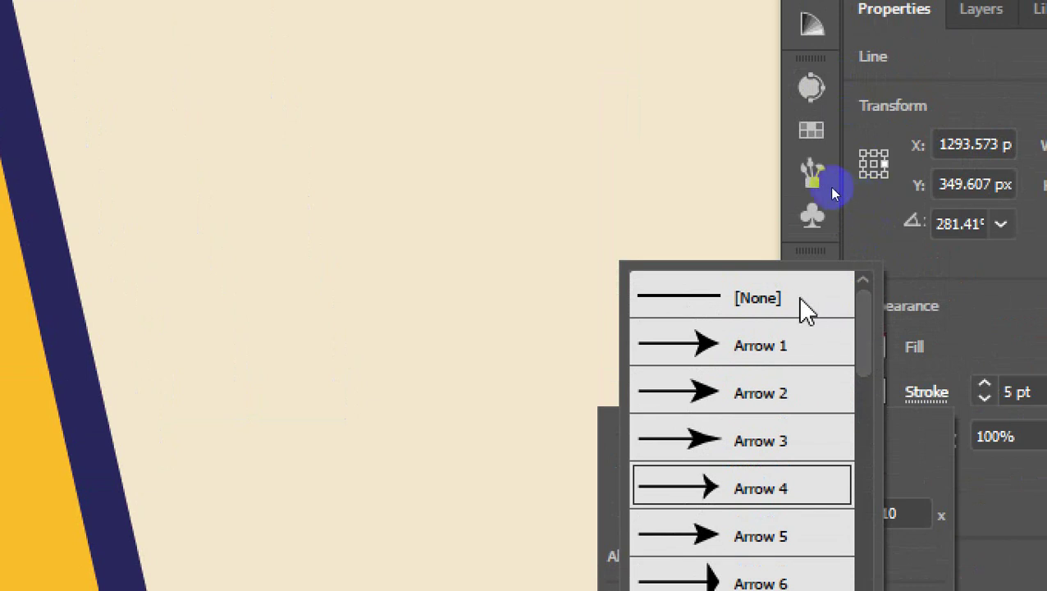
left_click(743, 307)
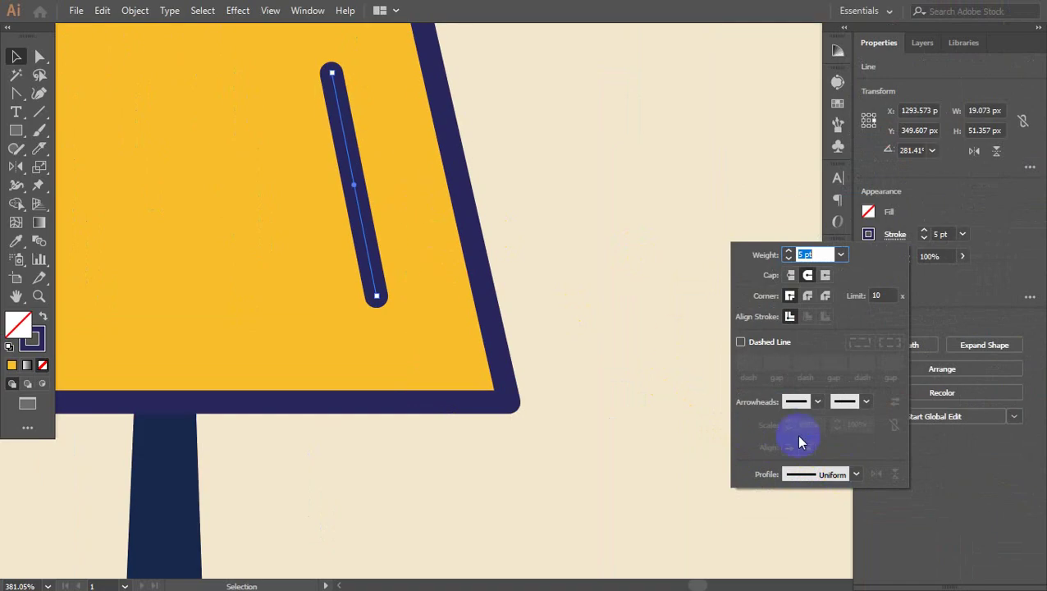
Try a lens-shaped, a double-bulge and a wedge-shaped width profile on the slanted line.
left_click(856, 474)
left_click(813, 318)
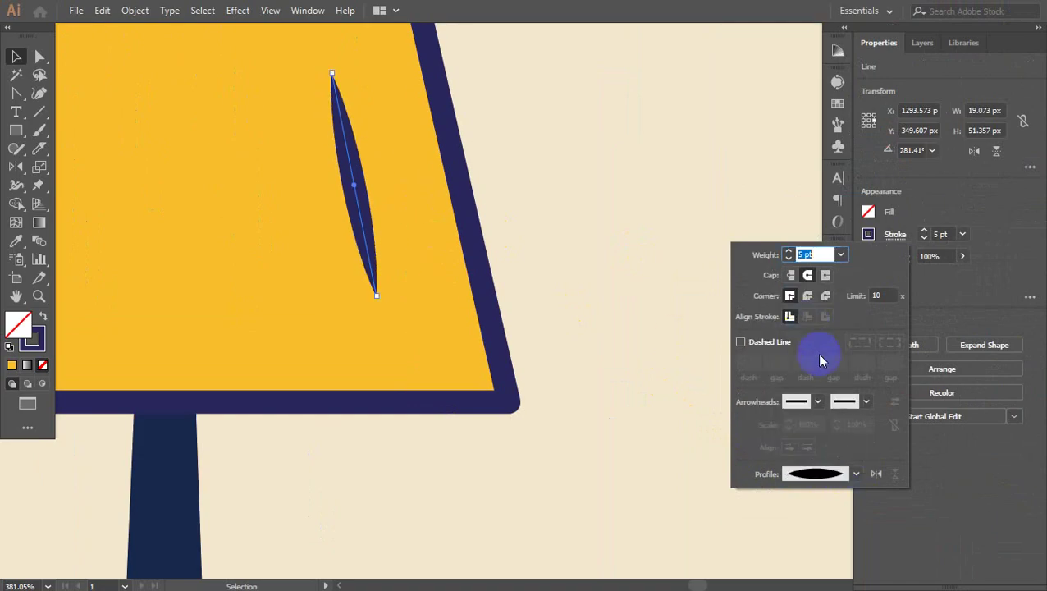
left_click(856, 474)
left_click(797, 332)
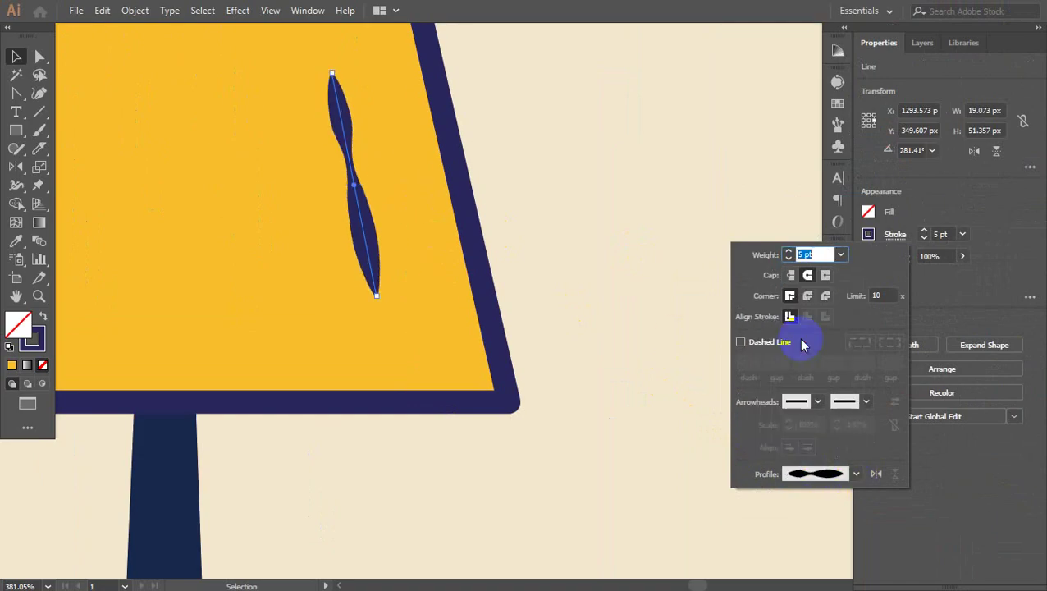
left_click(856, 474)
left_click(801, 398)
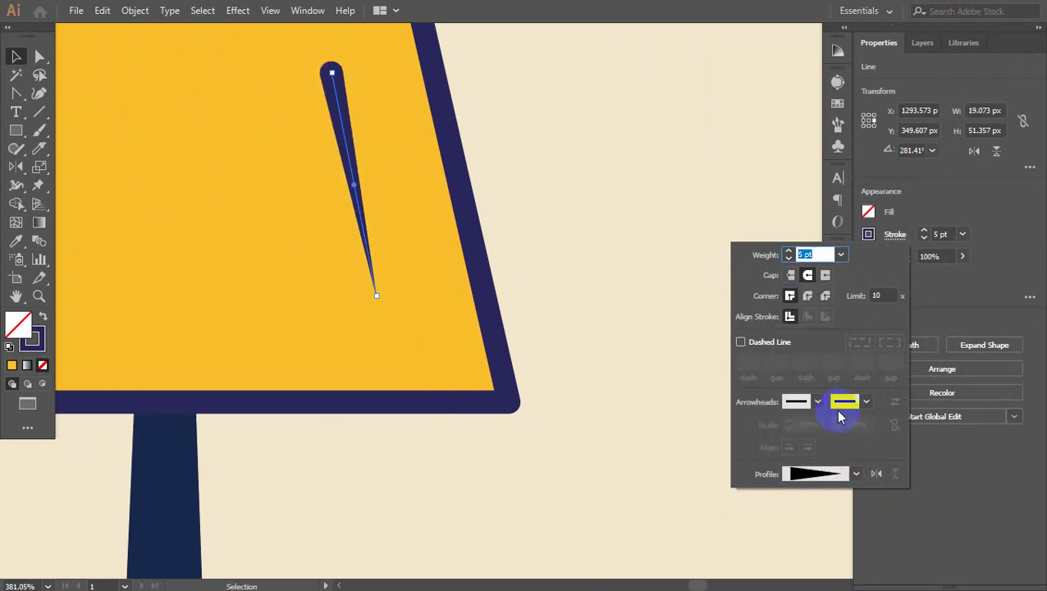
Give the slanted line the width profile that is pointed at both ends and widest toward its lower end.
left_click(857, 474)
left_click(825, 413)
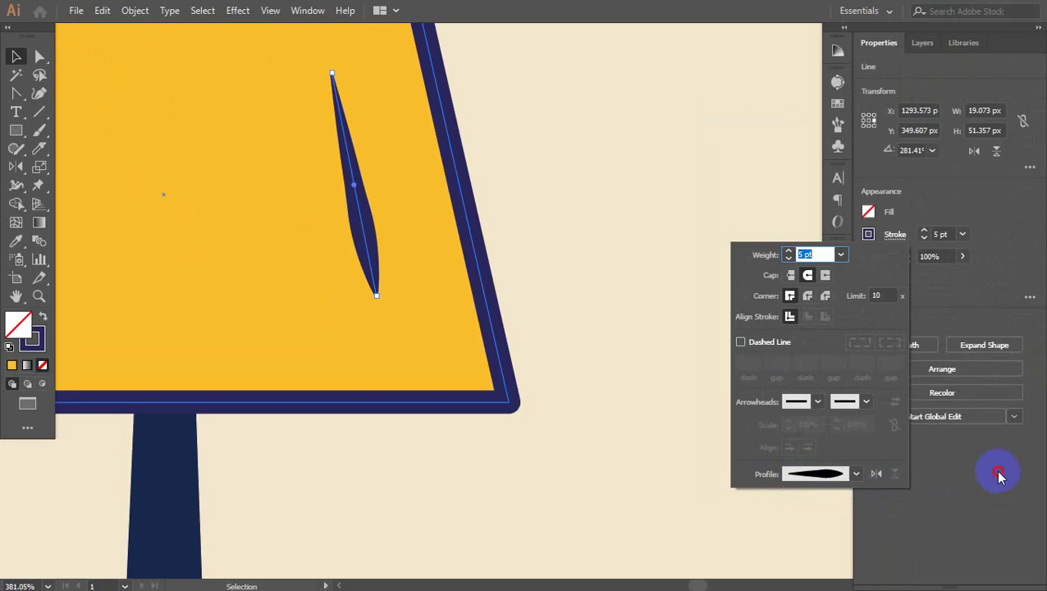
left_click(999, 475)
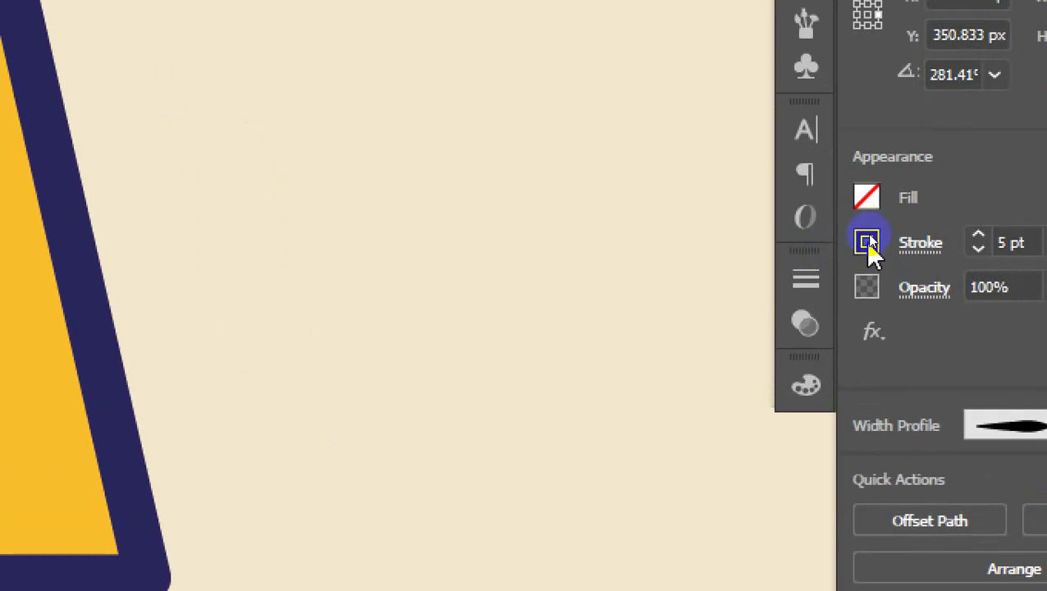
Change the stroke color of the slanted line on the lampshade to white.
left_click(867, 241)
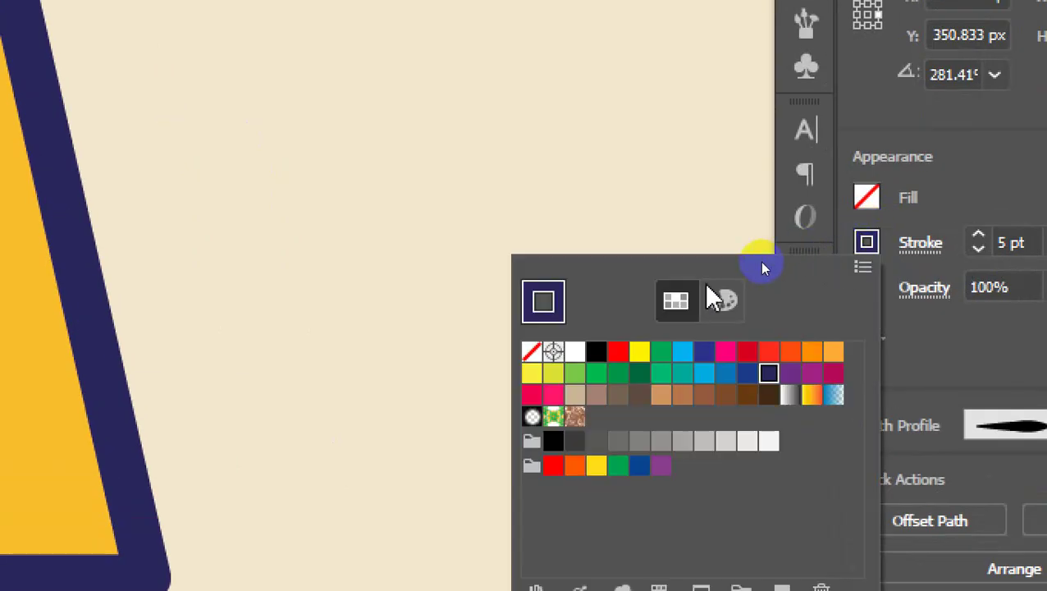
left_click(574, 352)
left_click(325, 399)
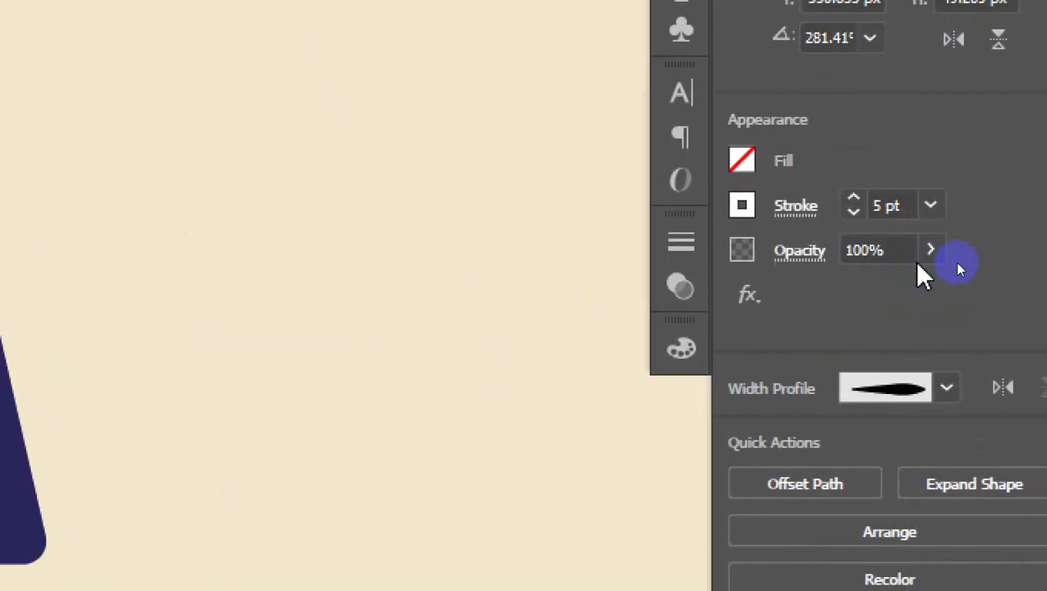
Lower the opacity of the white slanted highlight on the lampshade to 68% and deselect it.
left_click(961, 256)
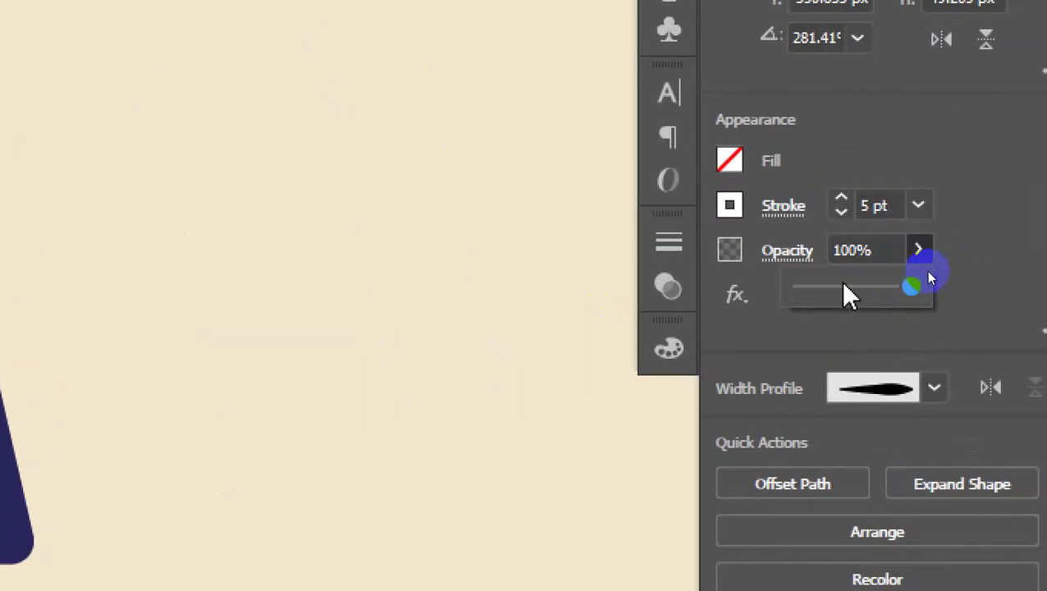
left_click(846, 287)
left_click(935, 256)
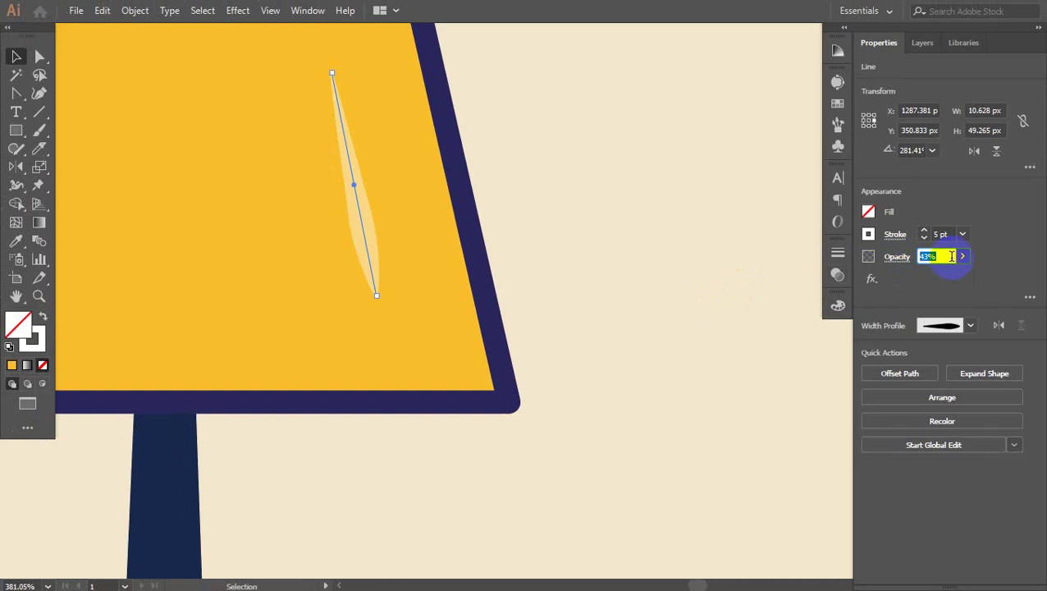
left_click(961, 258)
left_click(942, 279)
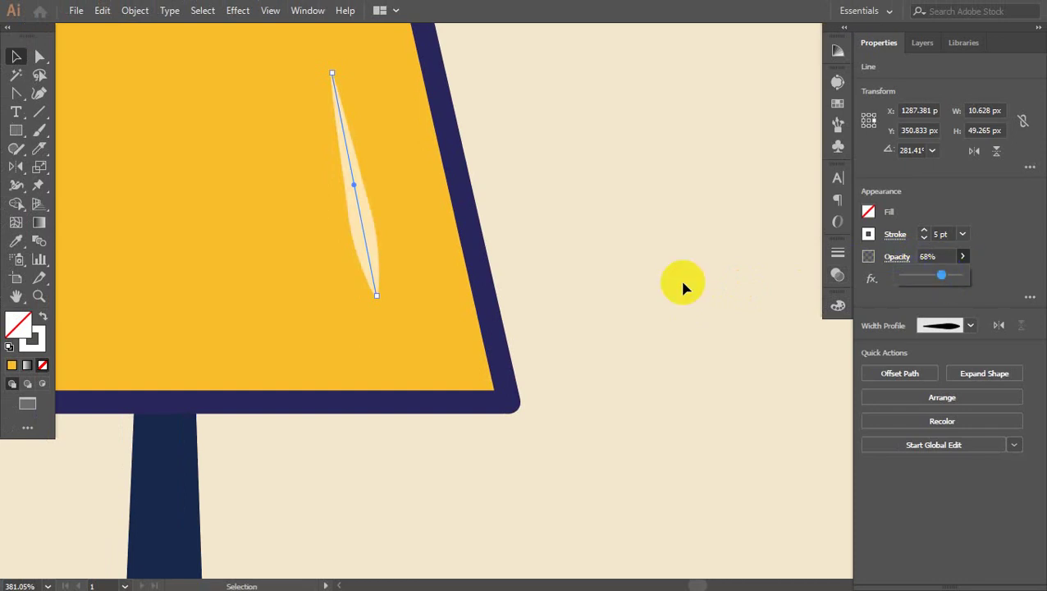
key("ctrl+shift+a")
key("ctrl+minus")
key("ctrl+minus")
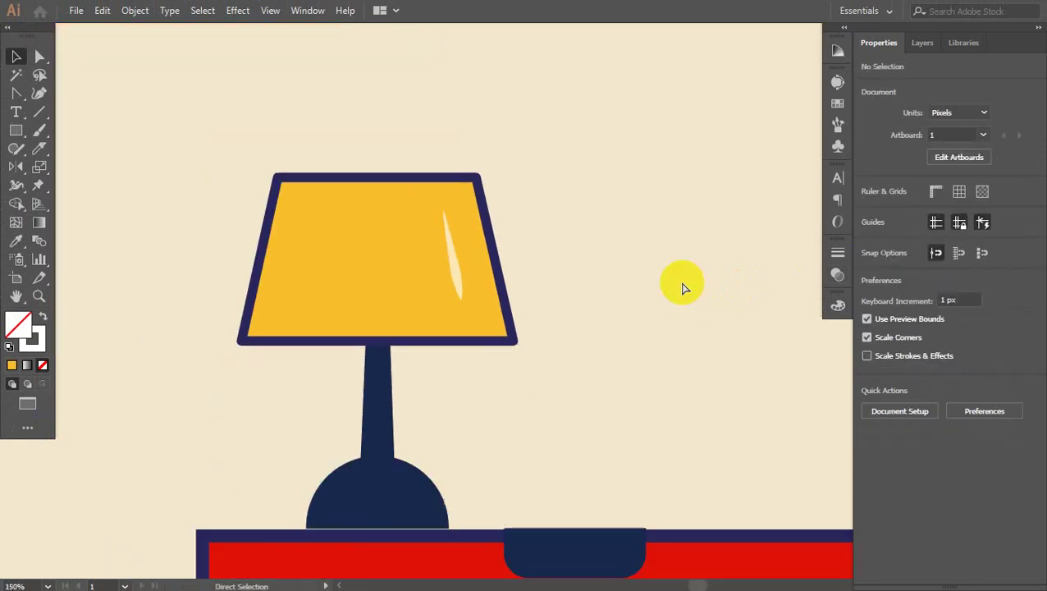
left_click(454, 292)
left_click(503, 467)
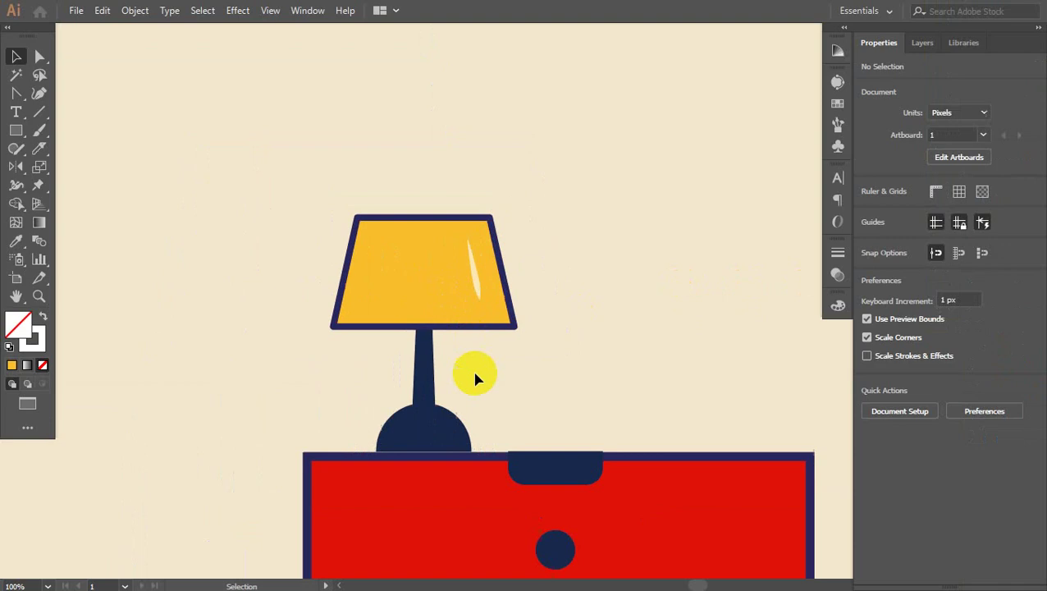
Draw a pull-cord rectangle about 6.5 x 34.6 px below the shade, beside the lamp stand, and give it the stand's dark blue fill.
key("ctrl+space")
left_click_drag(484, 423, 933, 561)
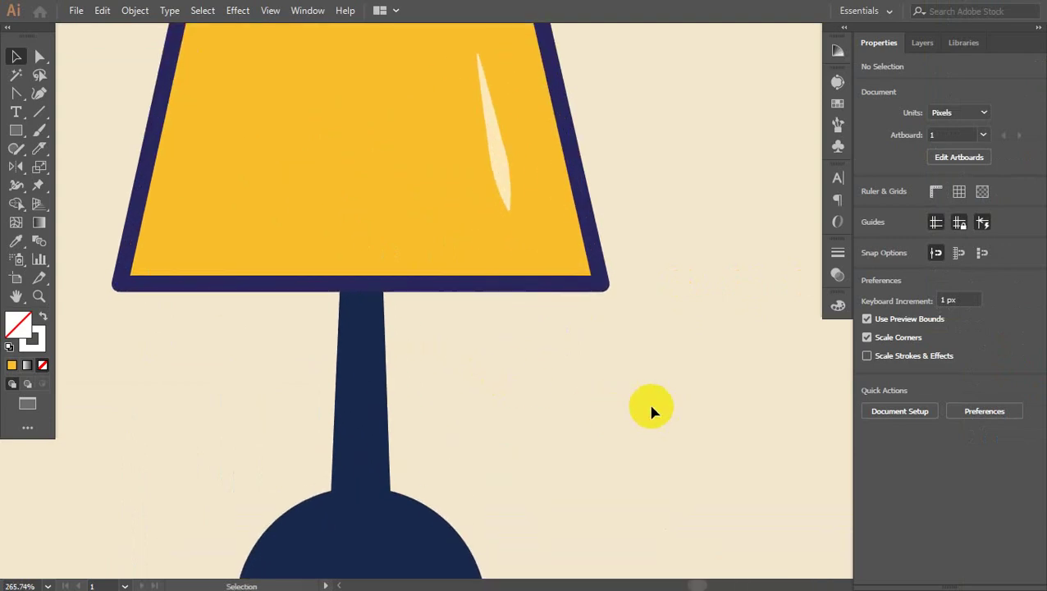
left_click(22, 134)
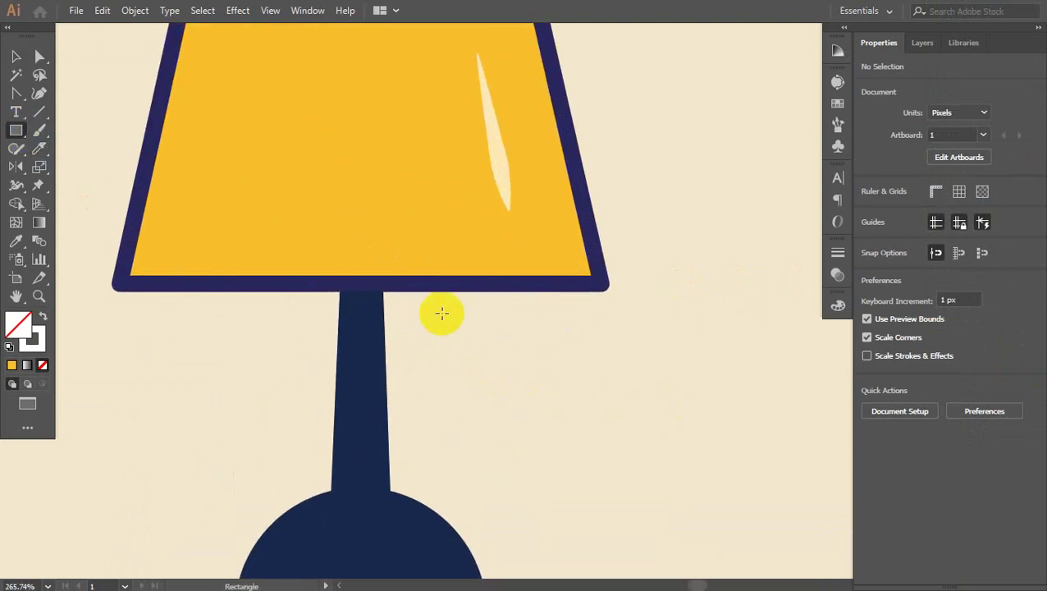
left_click_drag(466, 289, 486, 398)
left_click(15, 240)
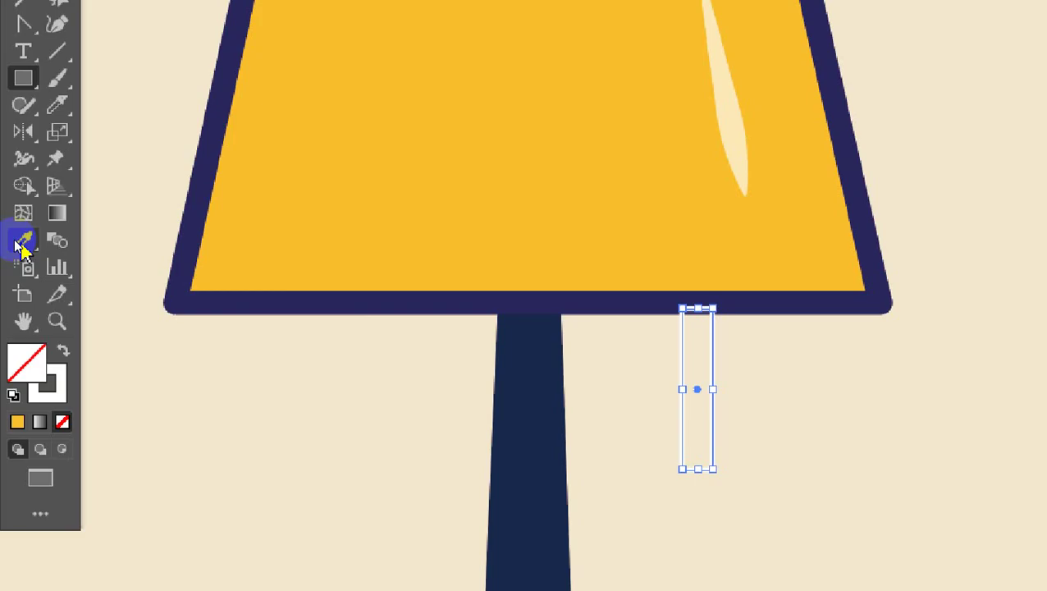
left_click(361, 320)
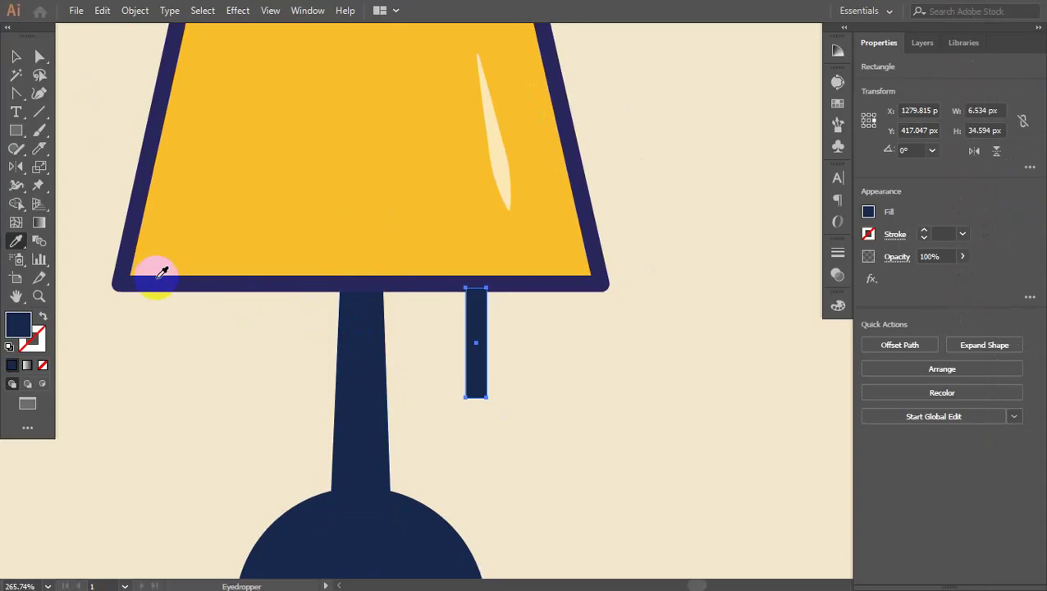
Draw a dark blue square about 19 px wide at the cord's lower end and round its corners fully into a circle.
left_click(15, 131)
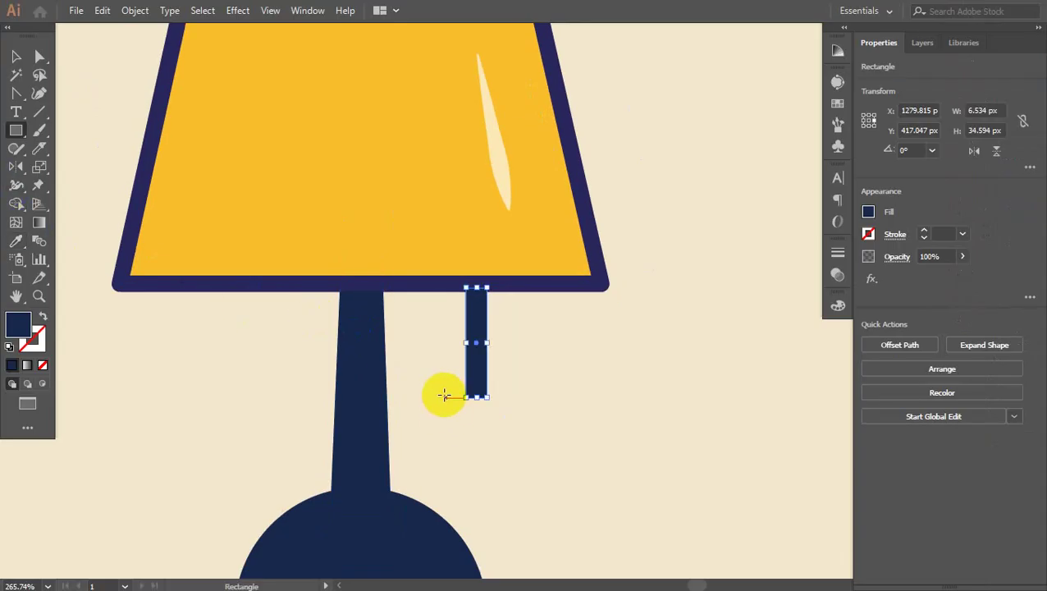
mouse_move(444, 396)
left_mouse_down()
mouse_move(498, 458)
mouse_move(484, 459)
mouse_move(467, 422)
left_mouse_up()
key("v")
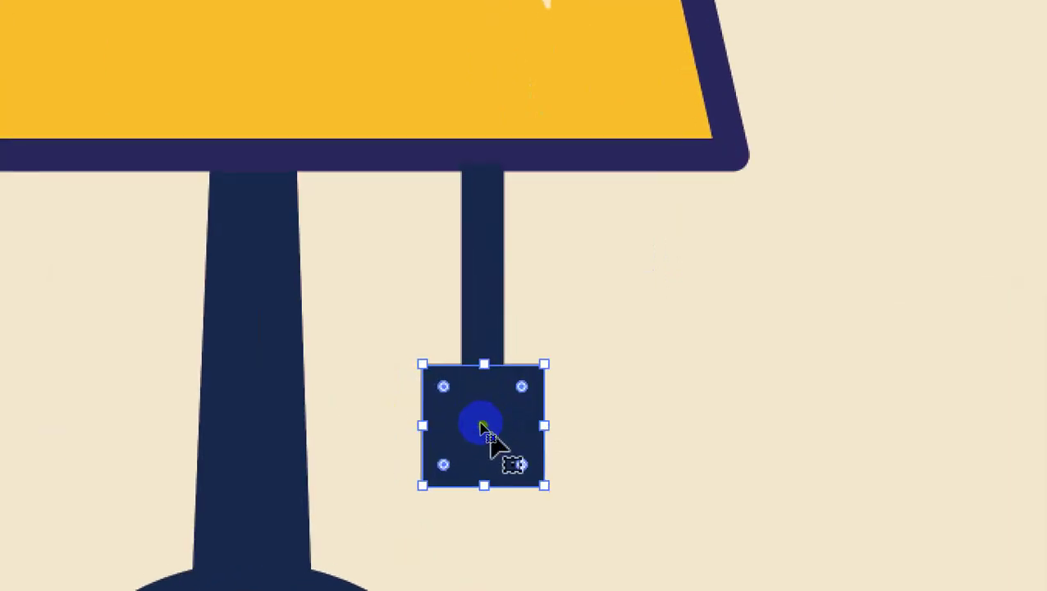
left_click_drag(444, 388, 532, 482)
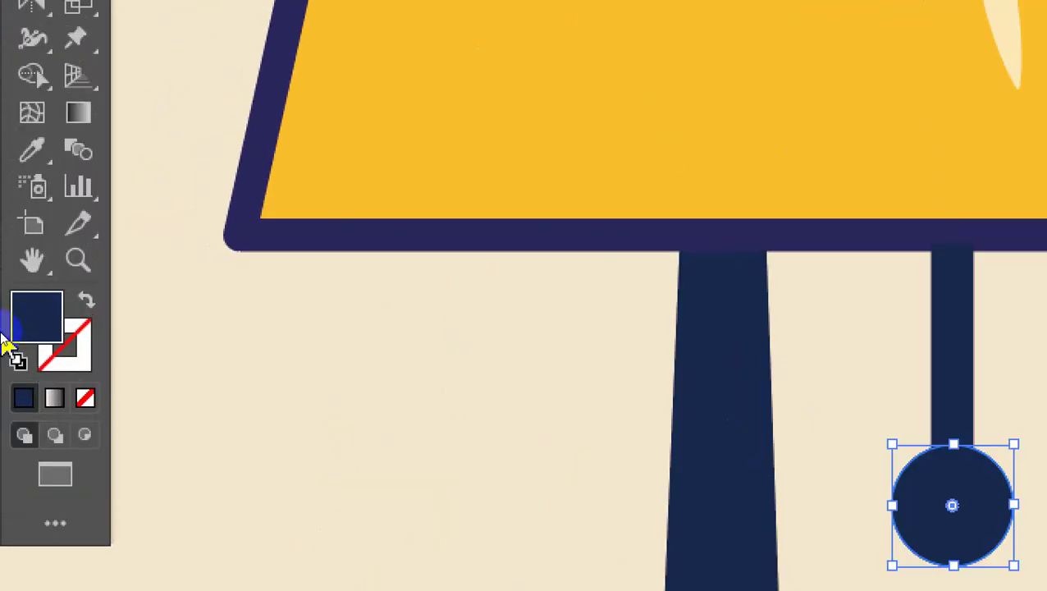
Swap the fill and stroke of the circle on the cord so that it has only a dark blue outline.
left_click(25, 326)
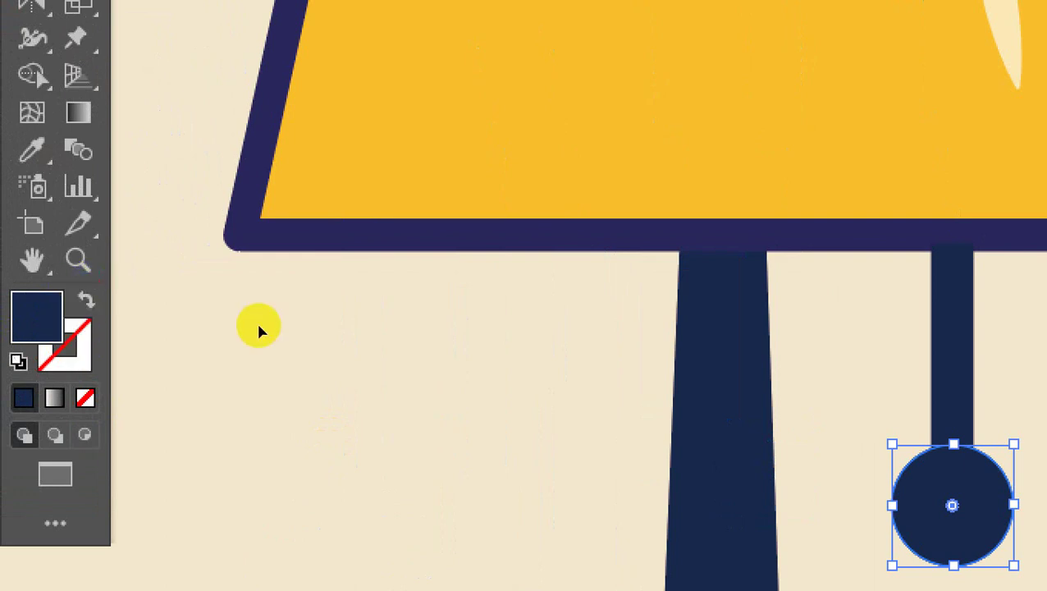
left_click(36, 316)
left_click(85, 299)
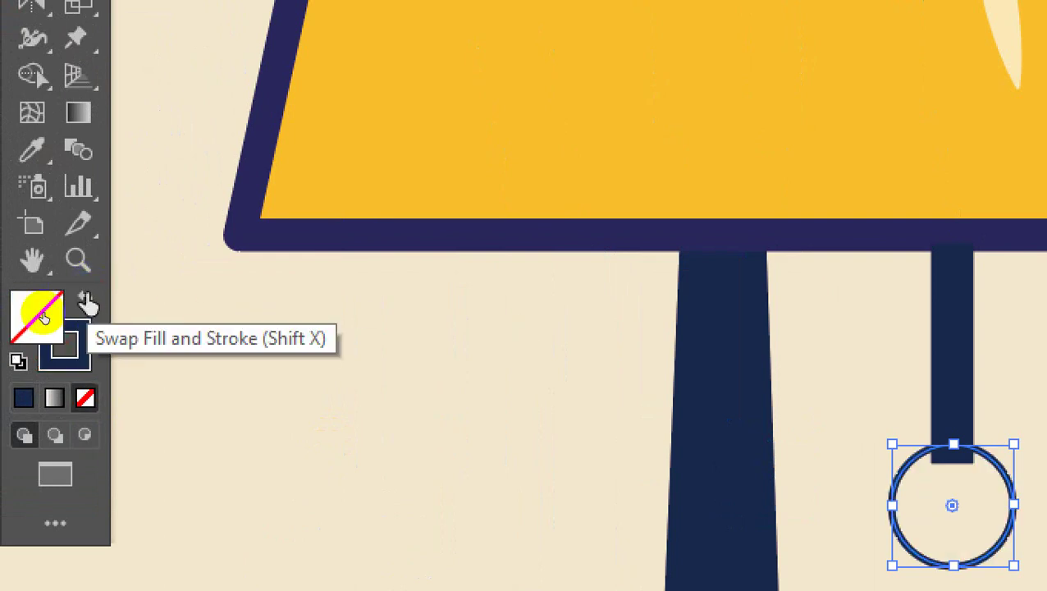
left_click(85, 298)
left_click(85, 298)
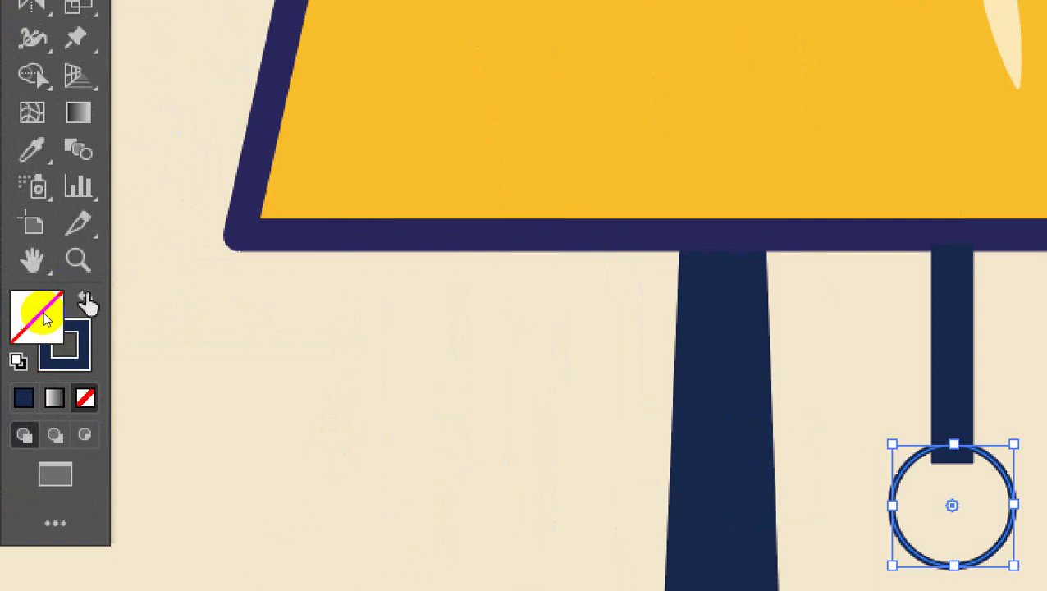
left_click(85, 299)
left_click(86, 299)
left_click(86, 299)
left_click(85, 299)
left_click(85, 299)
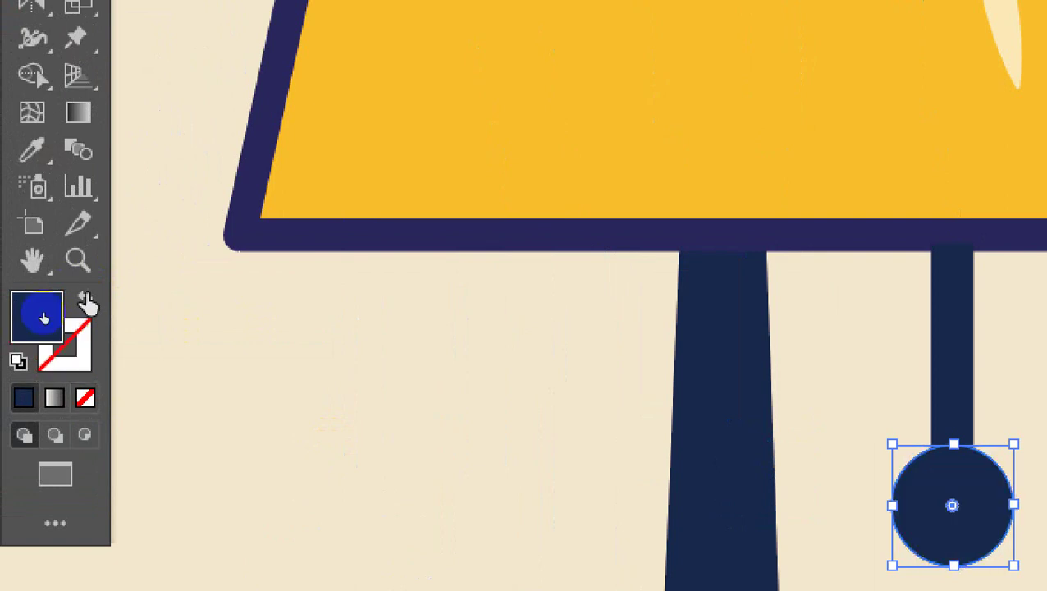
left_click(85, 299)
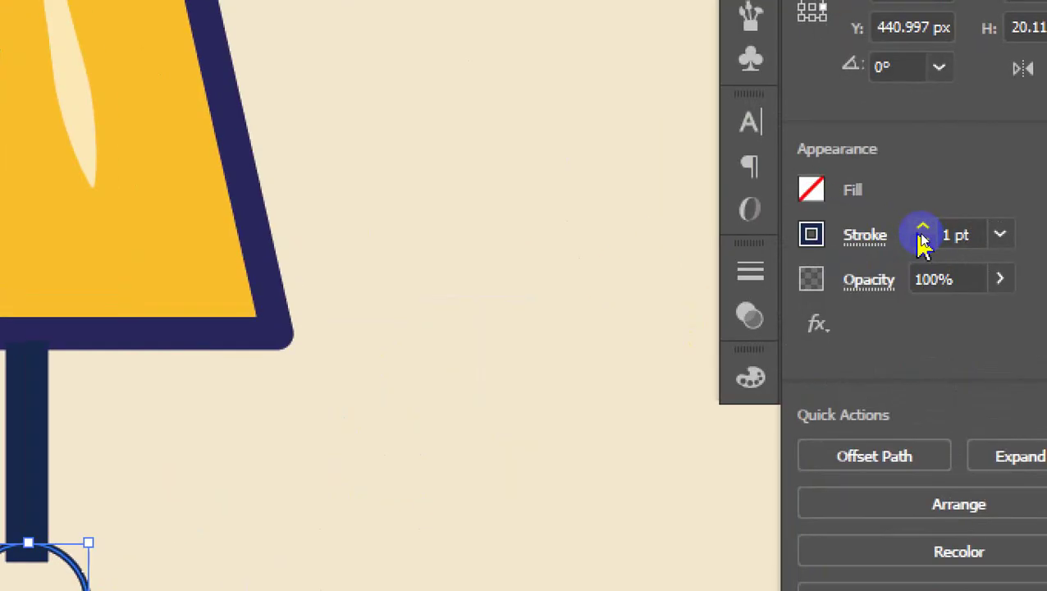
Increase the stroke weight of the cord's ring to 6 pt and deselect it.
left_click(922, 230)
left_click(922, 230)
left_click(921, 230)
left_click(922, 230)
left_click(922, 230)
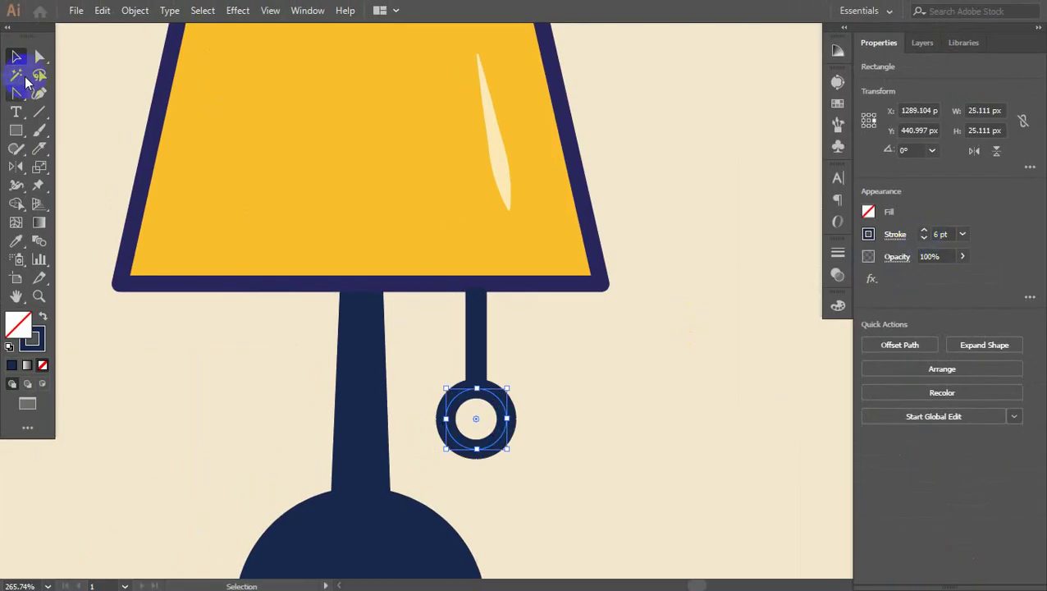
left_click(18, 55)
left_click(159, 402)
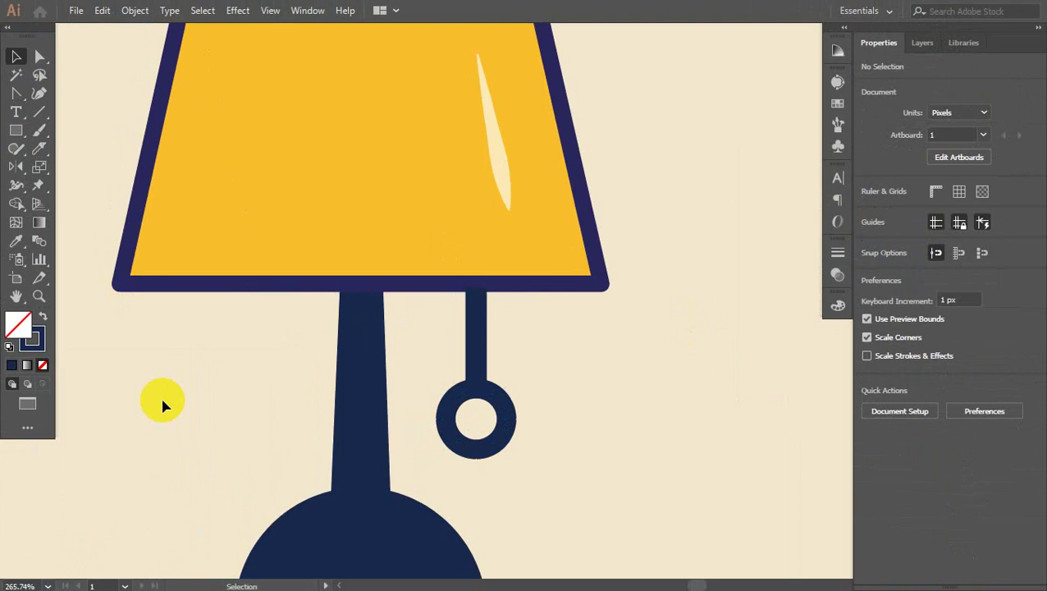
Select all parts of the table lamp, including the shade, highlight, stand, base and pull cord, and group them.
key("ctrl+minus")
key("ctrl+minus")
key("ctrl+minus")
key("ctrl+minus")
key("ctrl+minus")
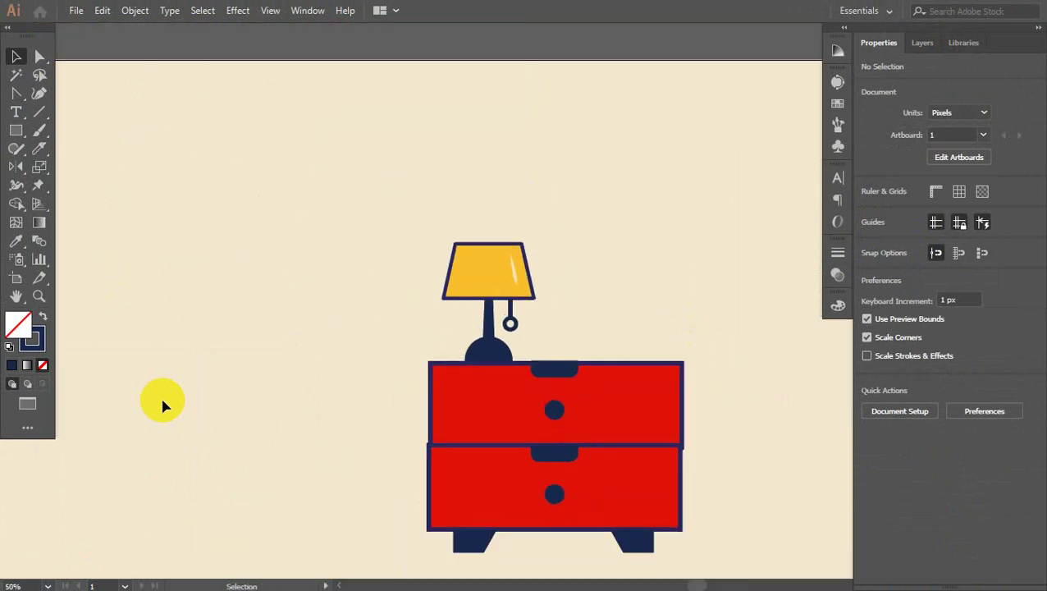
key("z")
left_click_drag(508, 276, 529, 343)
key("v")
left_click_drag(372, 229, 564, 383)
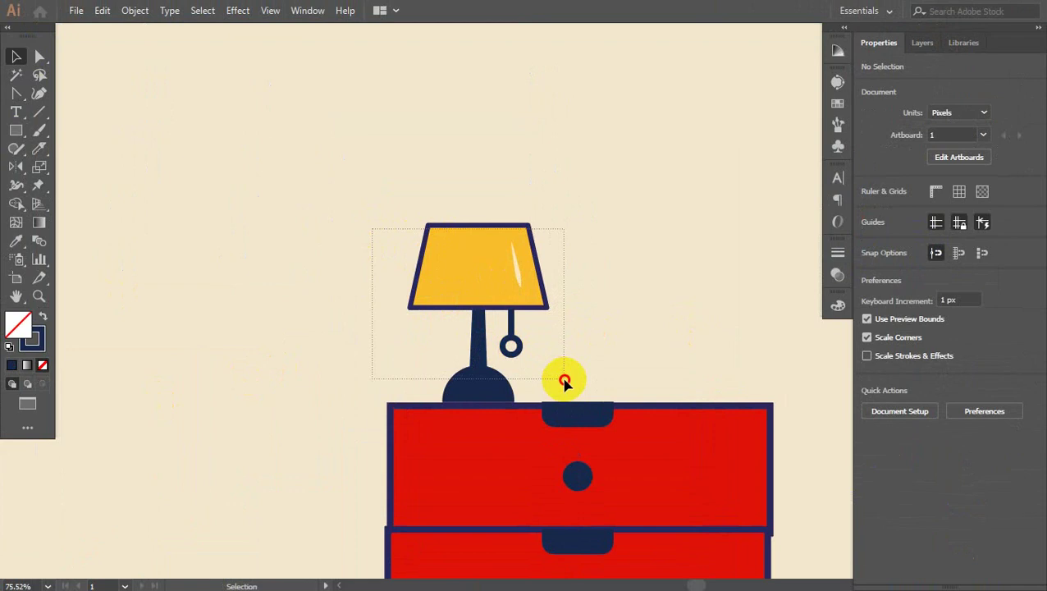
left_click_drag(565, 383, 563, 379)
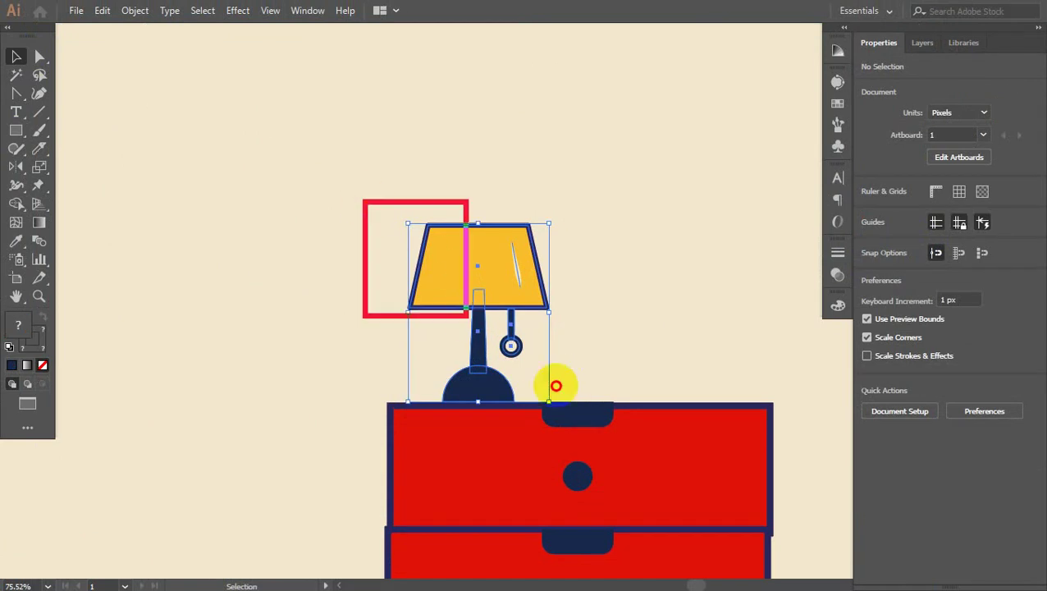
mouse_move(592, 414)
left_mouse_down()
mouse_move(621, 453)
mouse_move(554, 422)
mouse_move(543, 446)
mouse_move(573, 495)
left_mouse_up()
key("Escape")
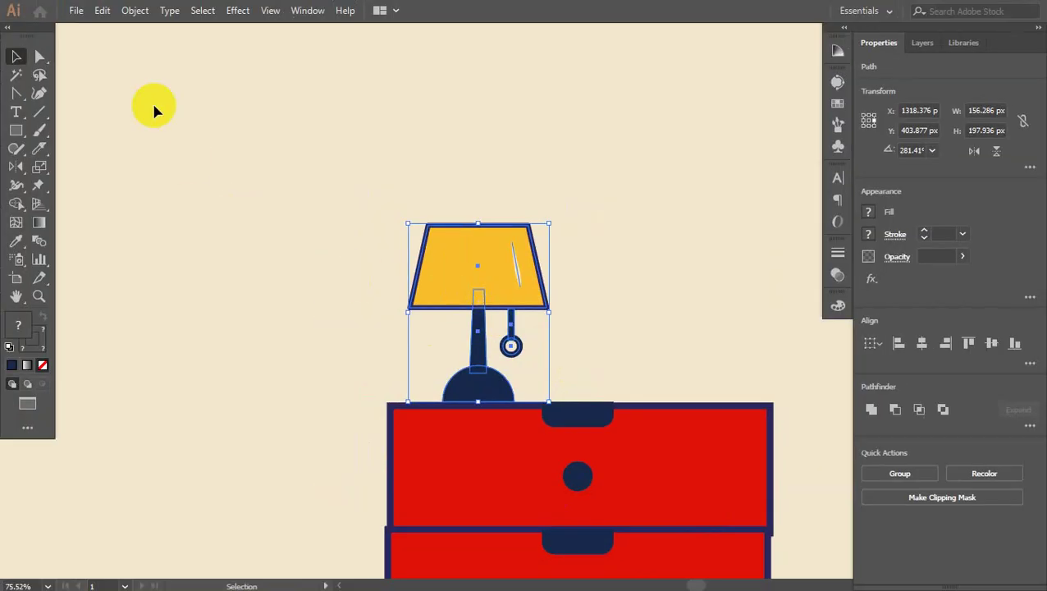
left_click(130, 23)
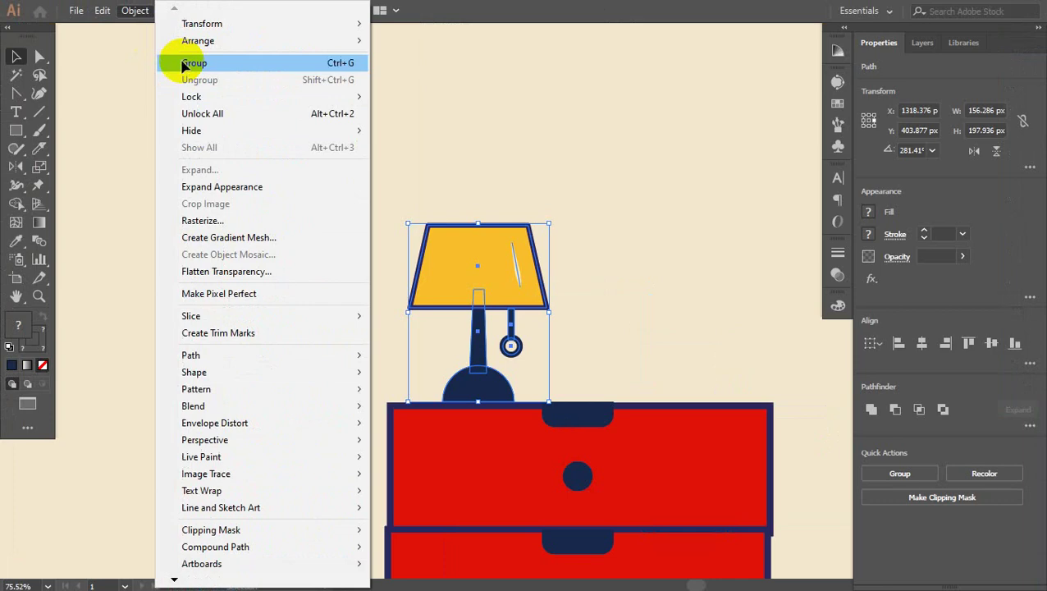
left_click(193, 63)
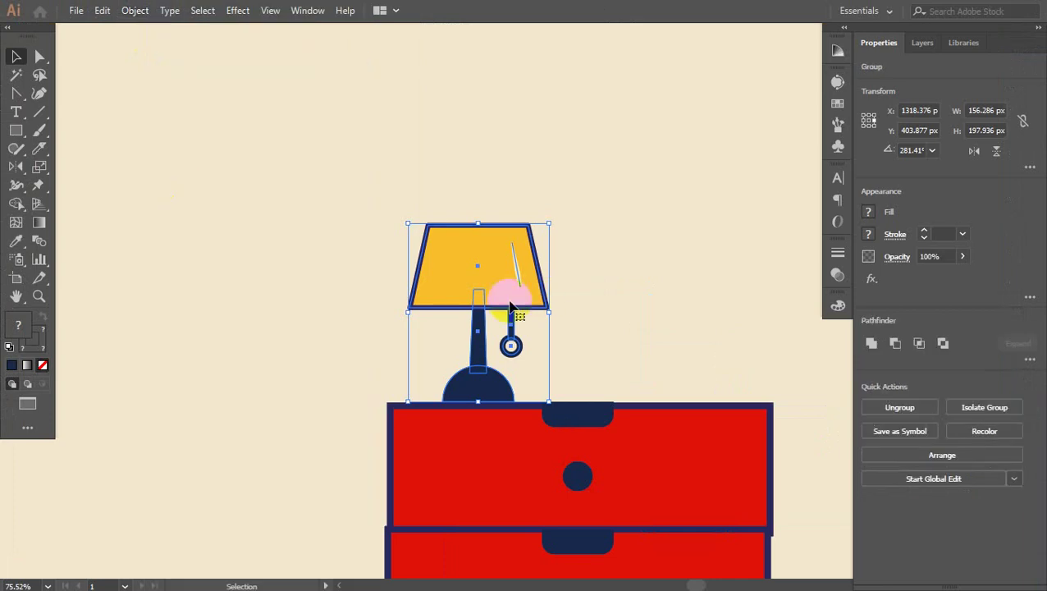
Try moving the grouped lamp up and away from the red cabinet, and undo the move.
left_click(251, 316)
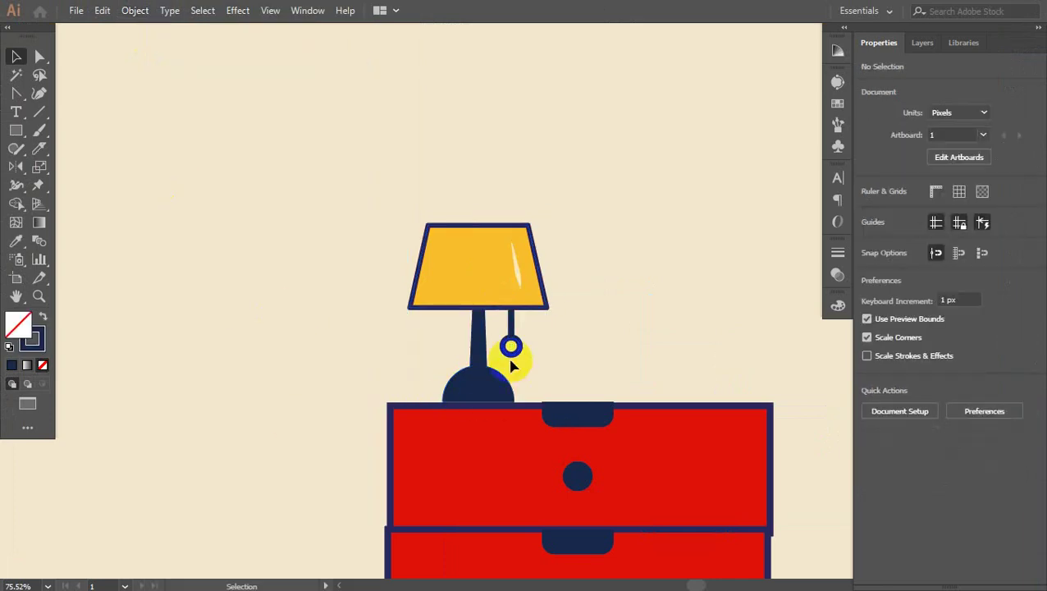
left_click_drag(510, 345, 647, 264)
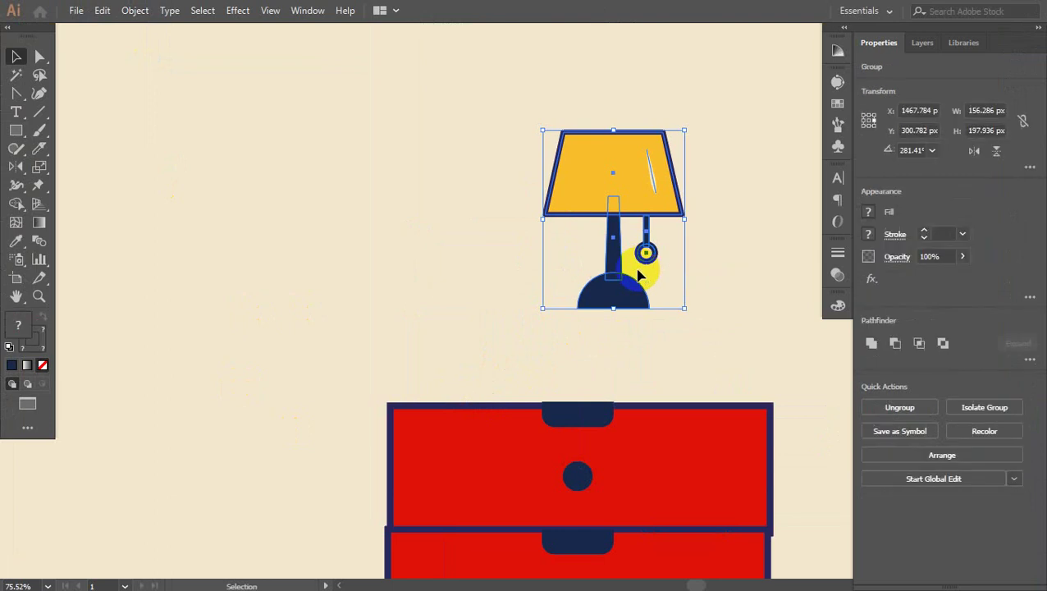
key("ctrl+z")
Select all parts of the red drawer cabinet, including drawers, handles, knobs and legs, without the lamp, and group them.
scroll(421, 345, "down", 5)
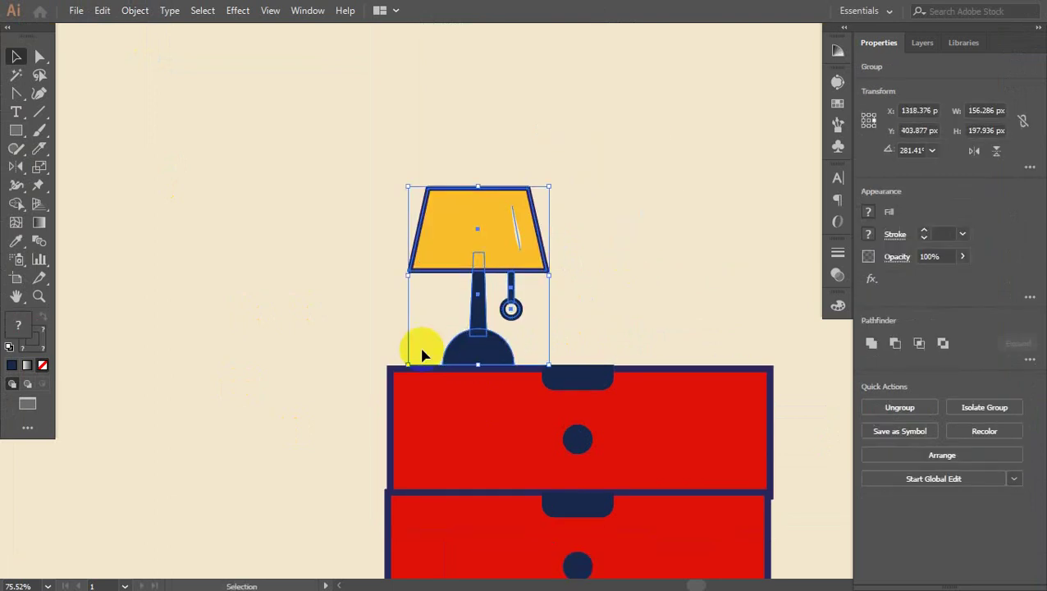
scroll(343, 300, "down", 1)
left_click(325, 229)
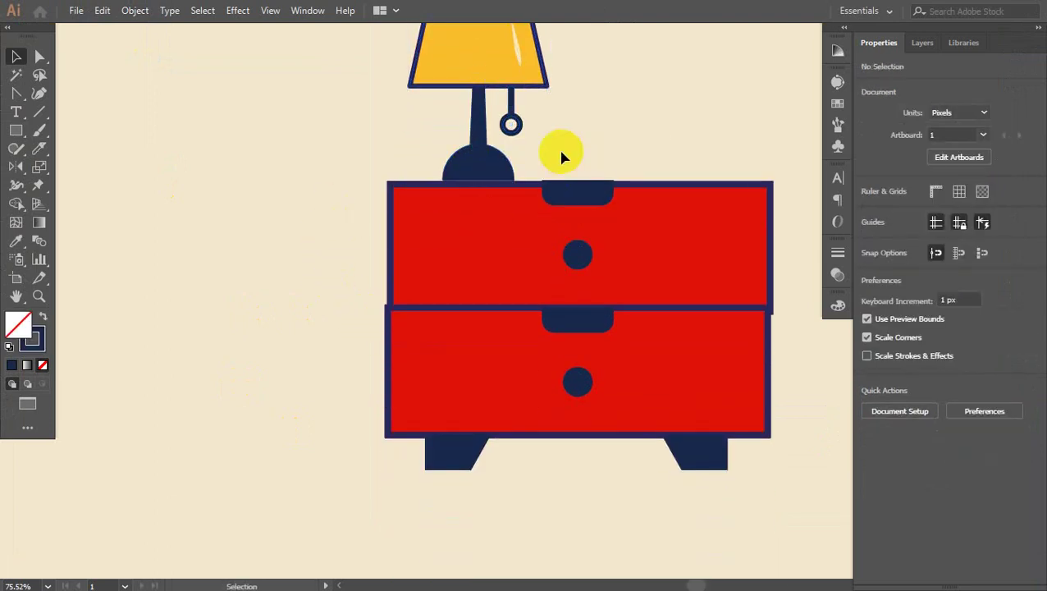
left_click_drag(559, 144, 731, 491)
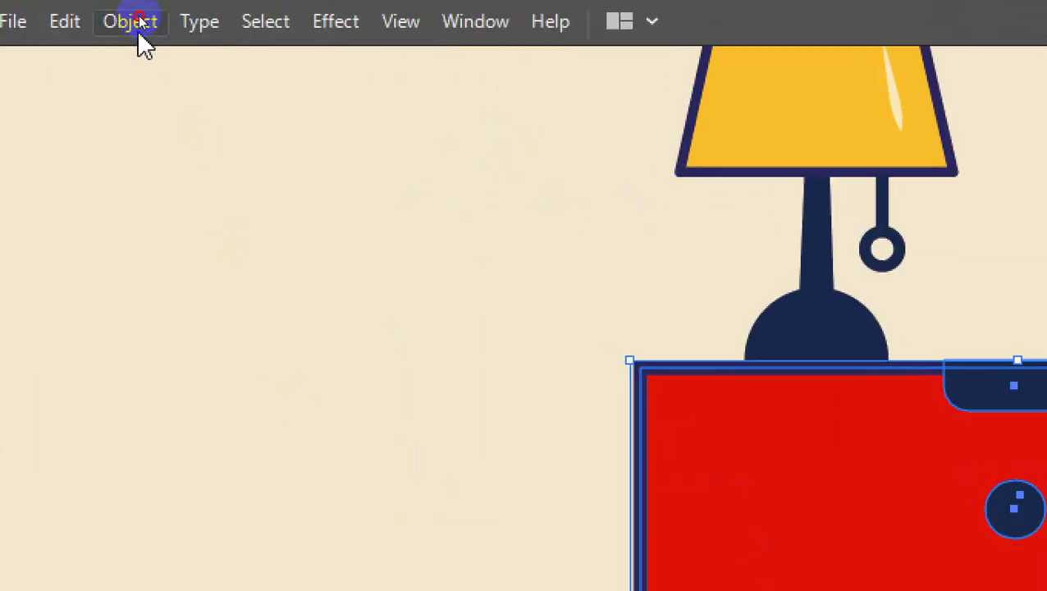
left_click(137, 10)
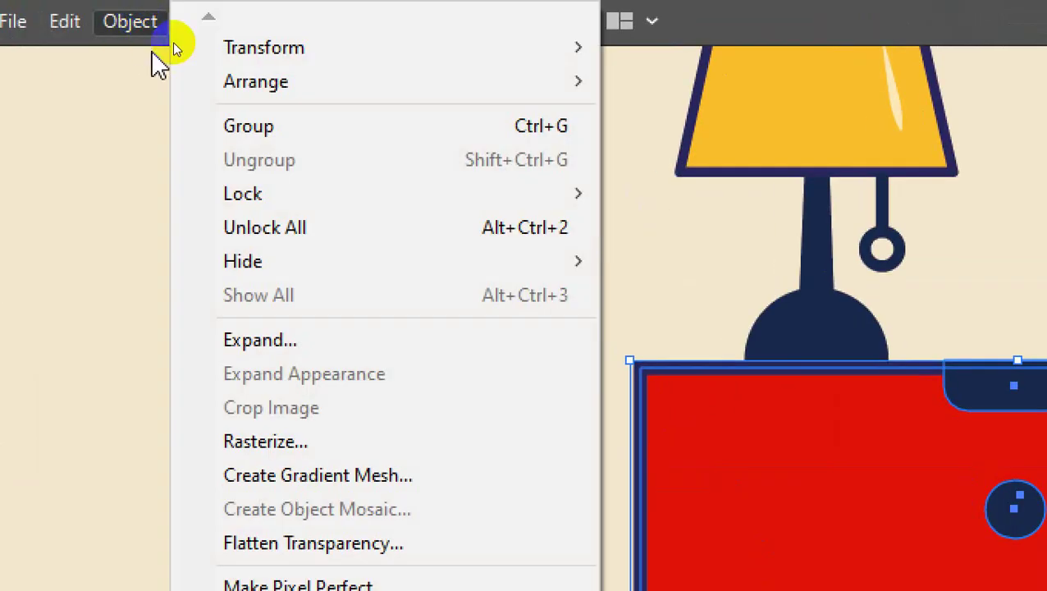
left_click(238, 132)
left_click(277, 348)
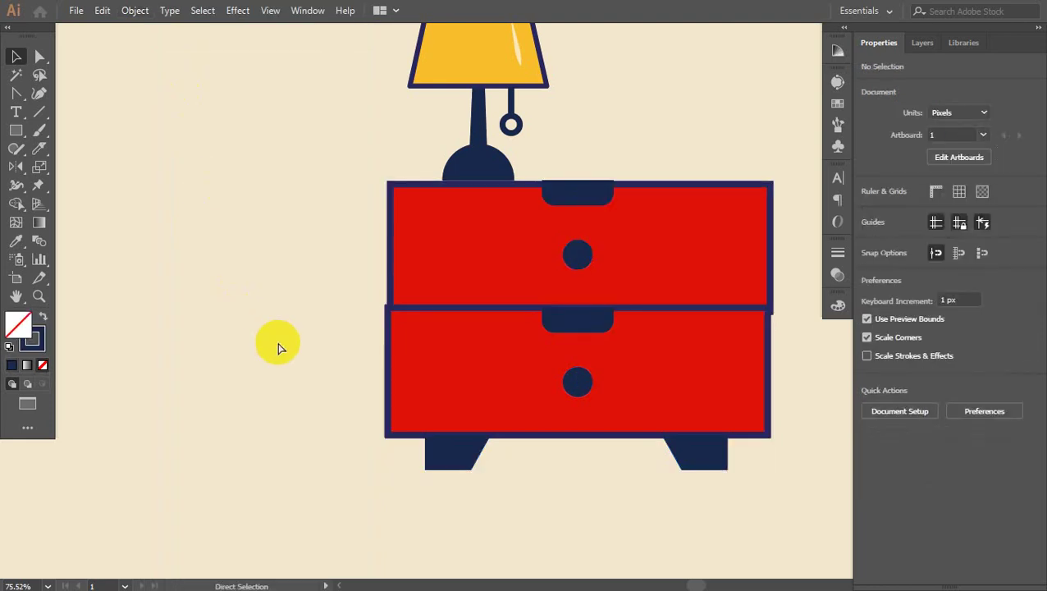
key("ctrl+minus")
key("ctrl+minus")
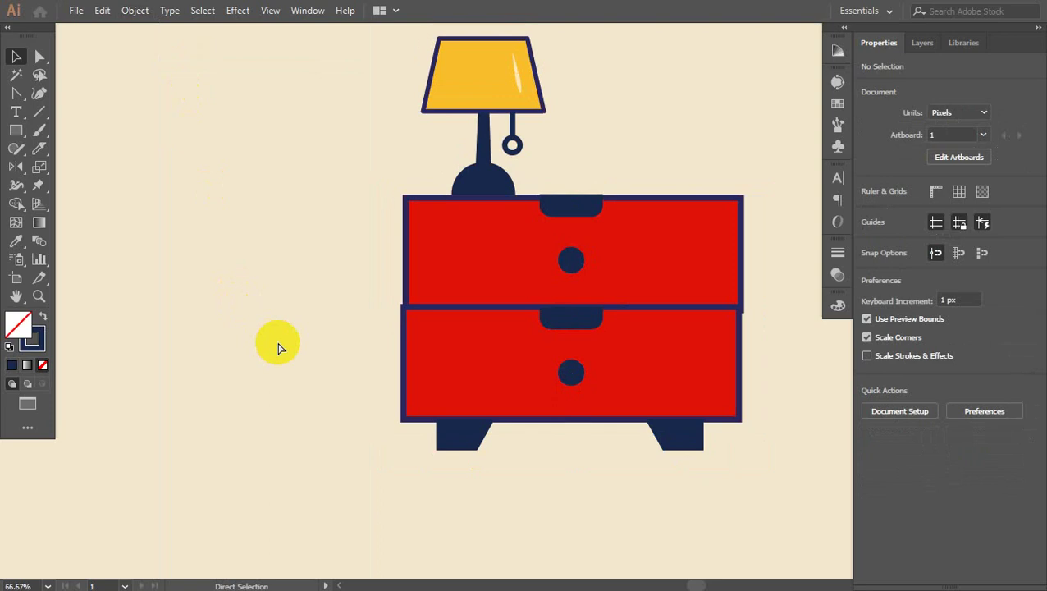
Move the grouped table lamp along the red cabinet's top until its shade lines up with the cabinet's left edge.
left_click_drag(525, 312, 501, 306)
left_click(790, 339)
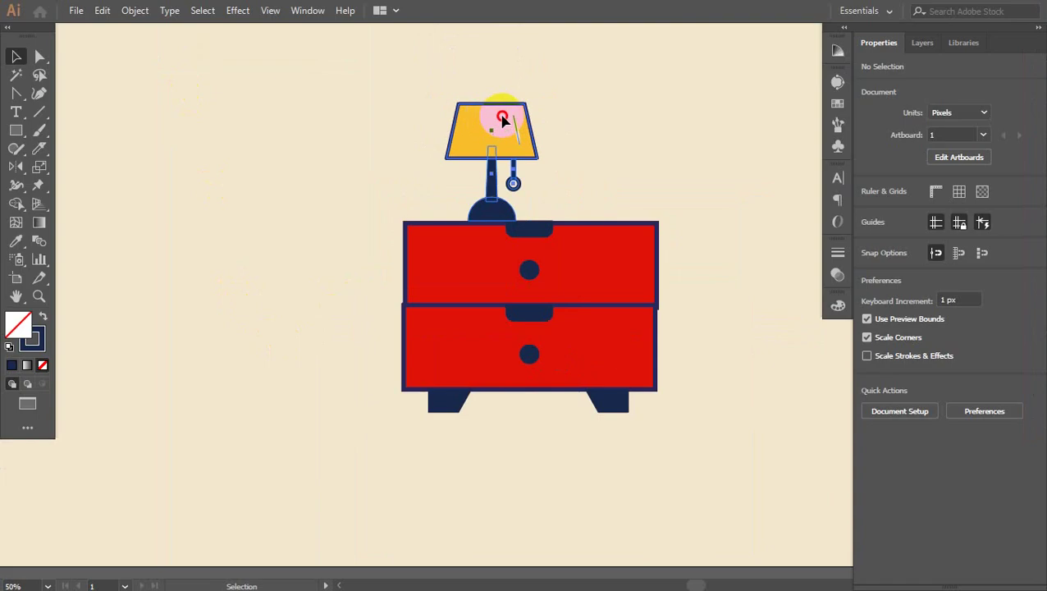
left_click(567, 163)
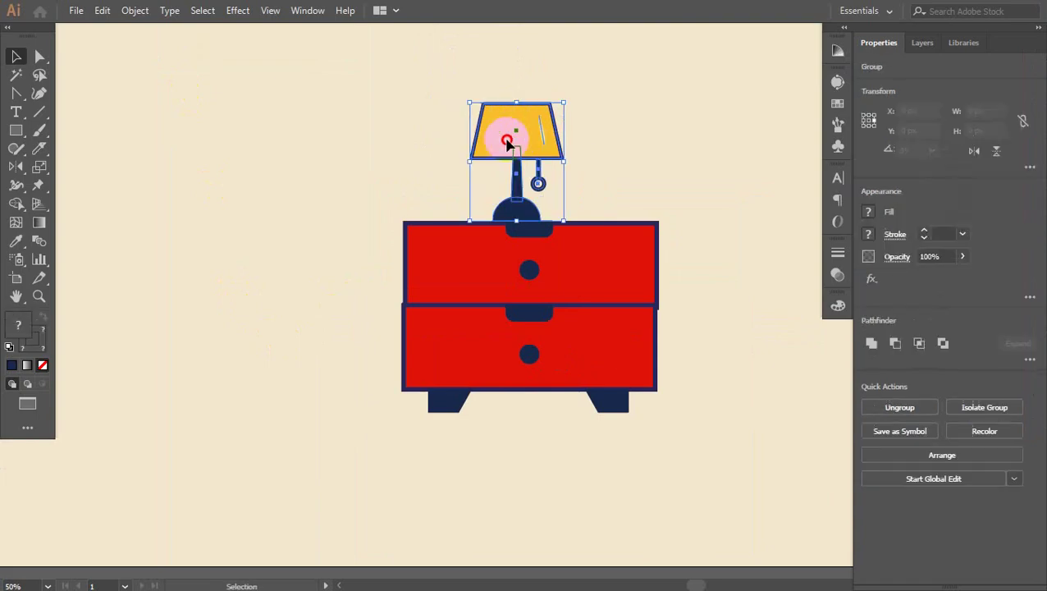
left_click_drag(517, 129, 456, 144)
Select the lamp group together with the red cabinet group and align them on their horizontal centres.
left_click(476, 276, "shift")
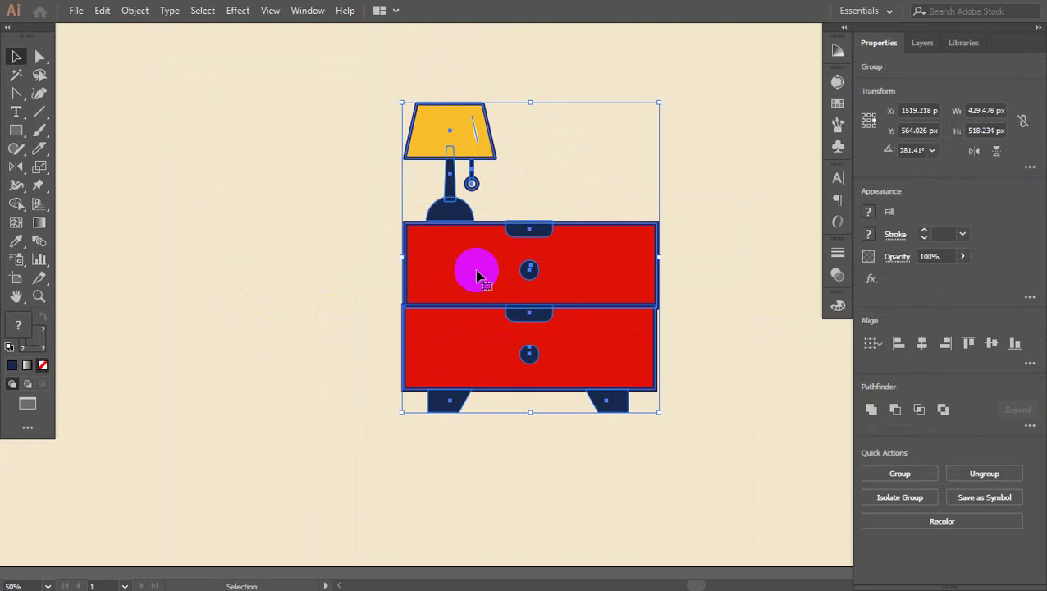
left_click(366, 105)
left_click(427, 130)
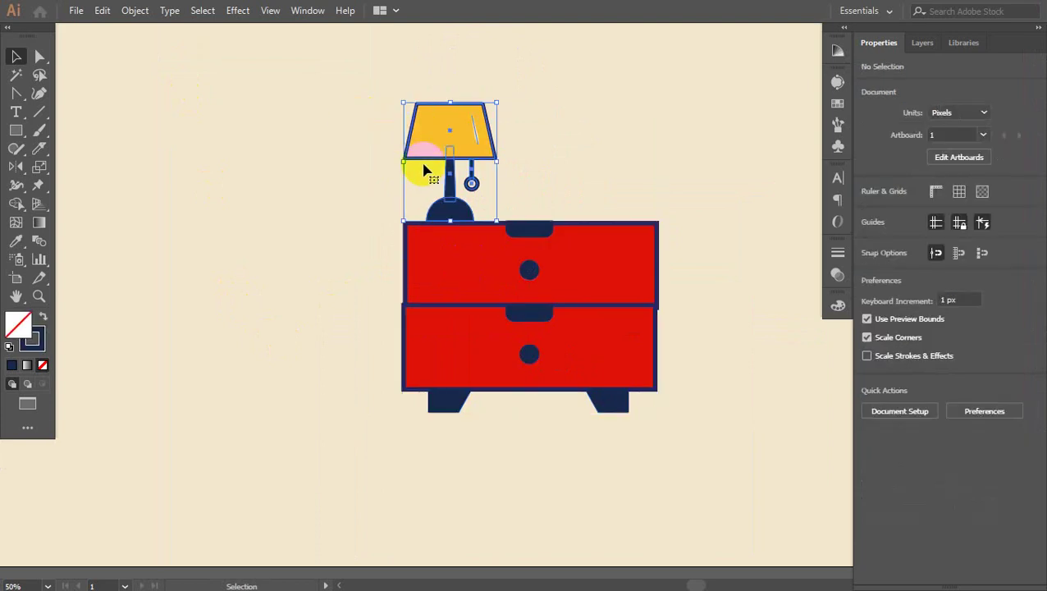
left_click(548, 319)
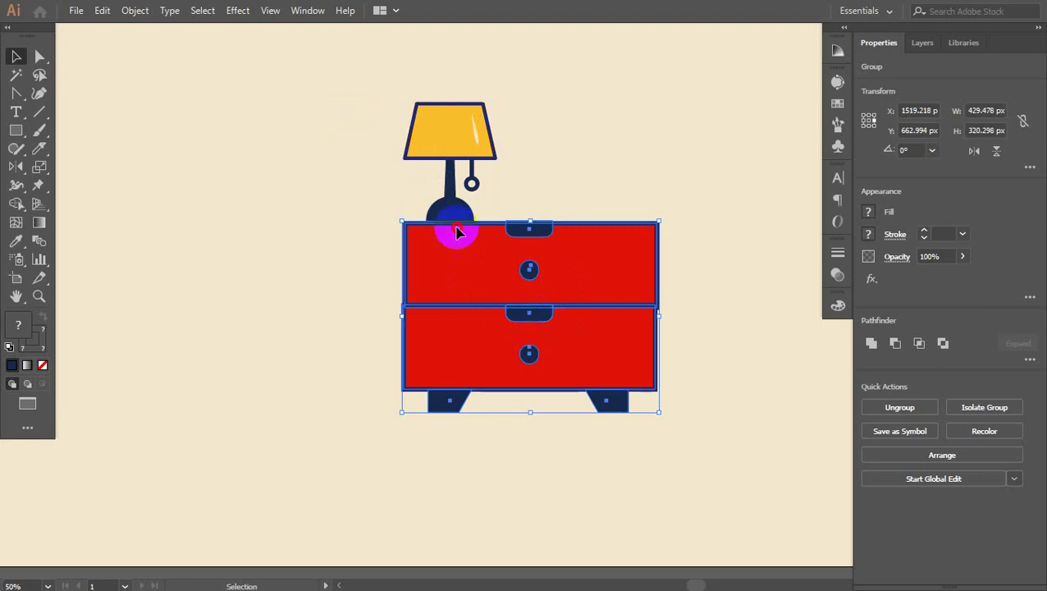
left_click(460, 177, "shift")
left_click(444, 230)
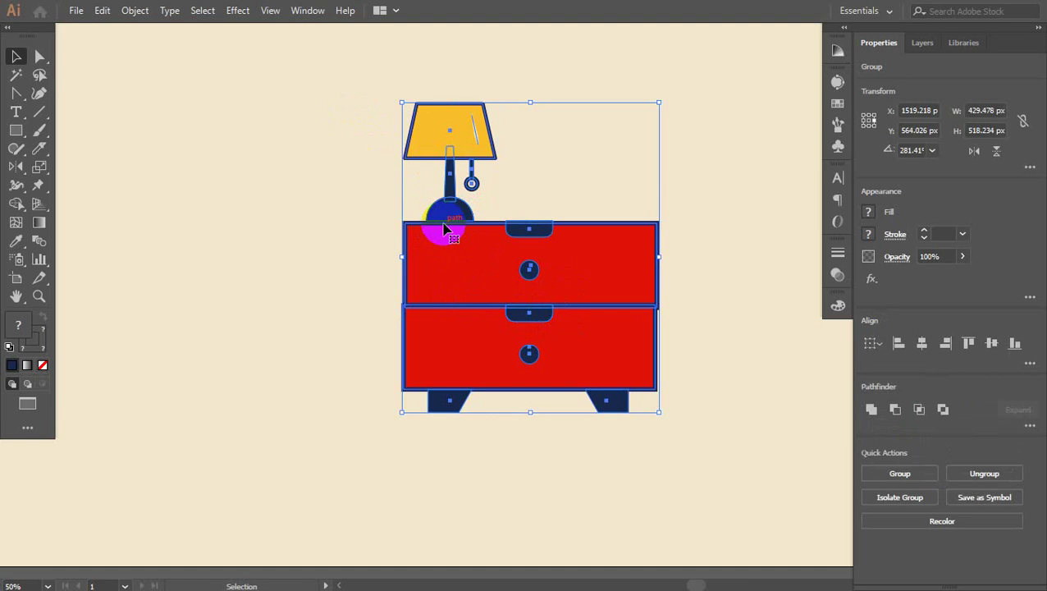
left_click(920, 343)
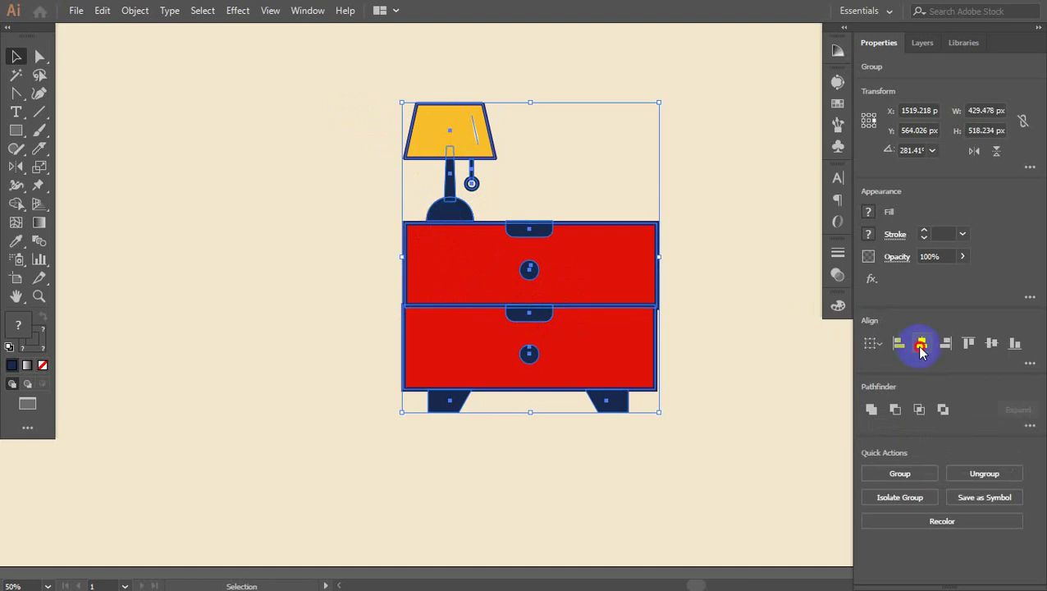
Move the lamp group horizontally toward the left side of the red nightstand's top, keeping its base resting on the surface.
left_click(672, 275)
left_click(492, 145)
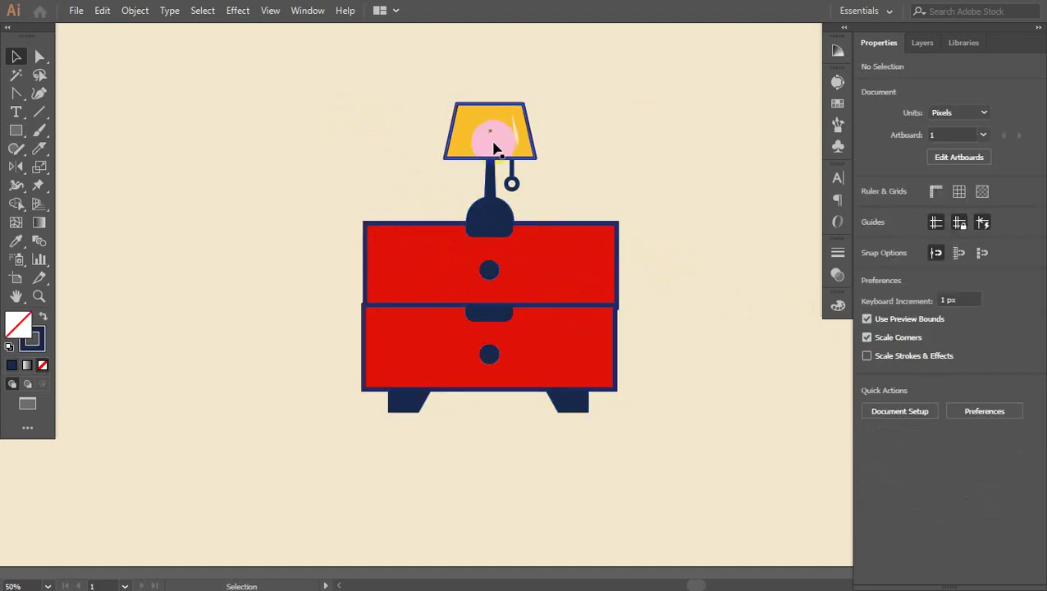
mouse_move(487, 152)
left_mouse_down()
mouse_move(493, 141)
mouse_move(486, 146)
left_mouse_up()
left_click_drag(529, 150, 411, 160)
left_click(664, 270)
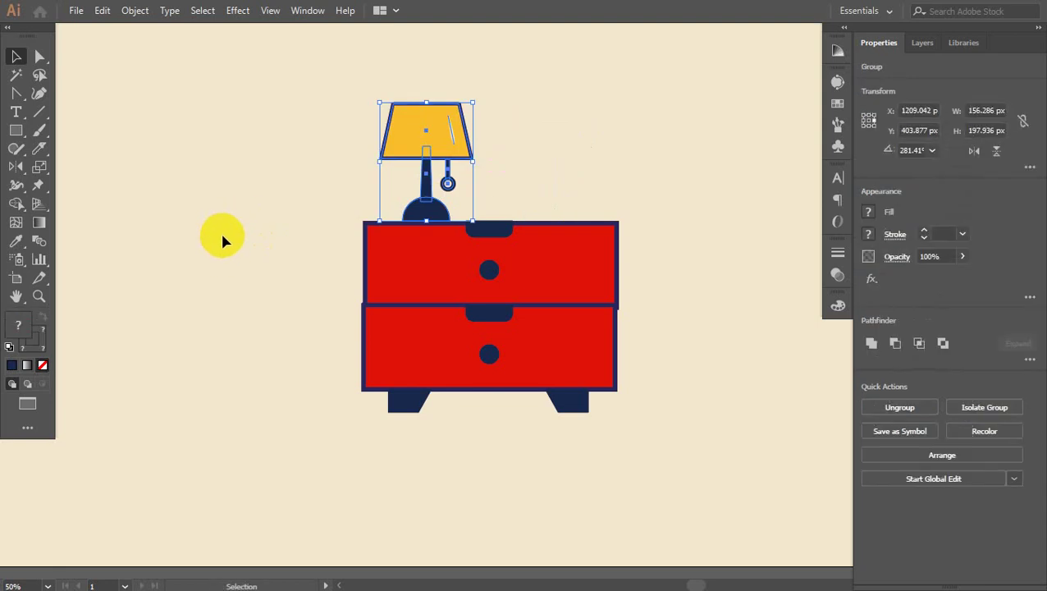
left_click(221, 236)
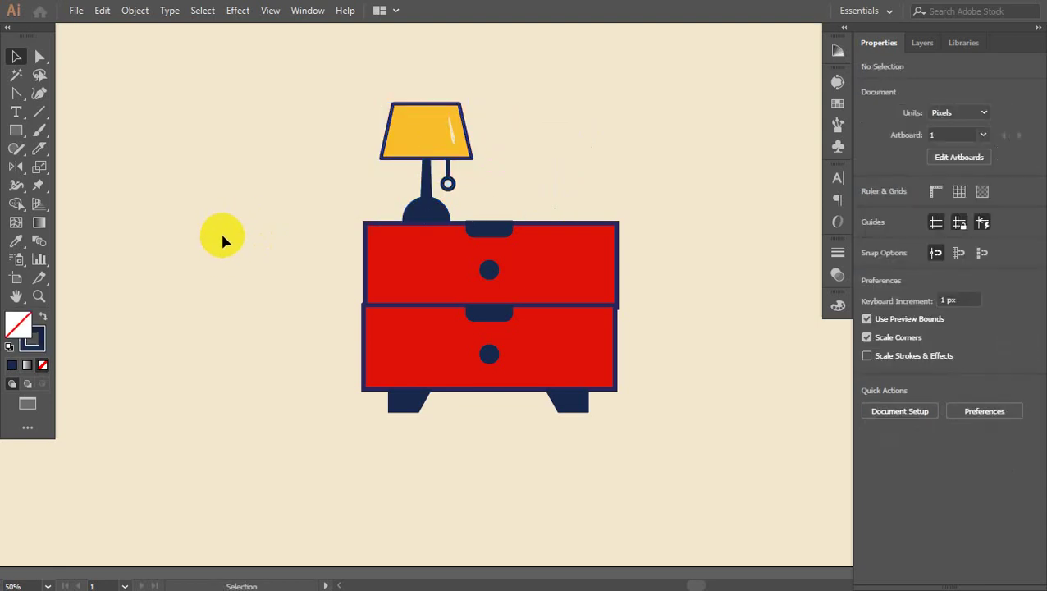
Draw an unfilled rectangle about 710 by 287 px left of the nightstand and reduce its height to about 236 px.
key("space")
left_click_drag(246, 236, 359, 260)
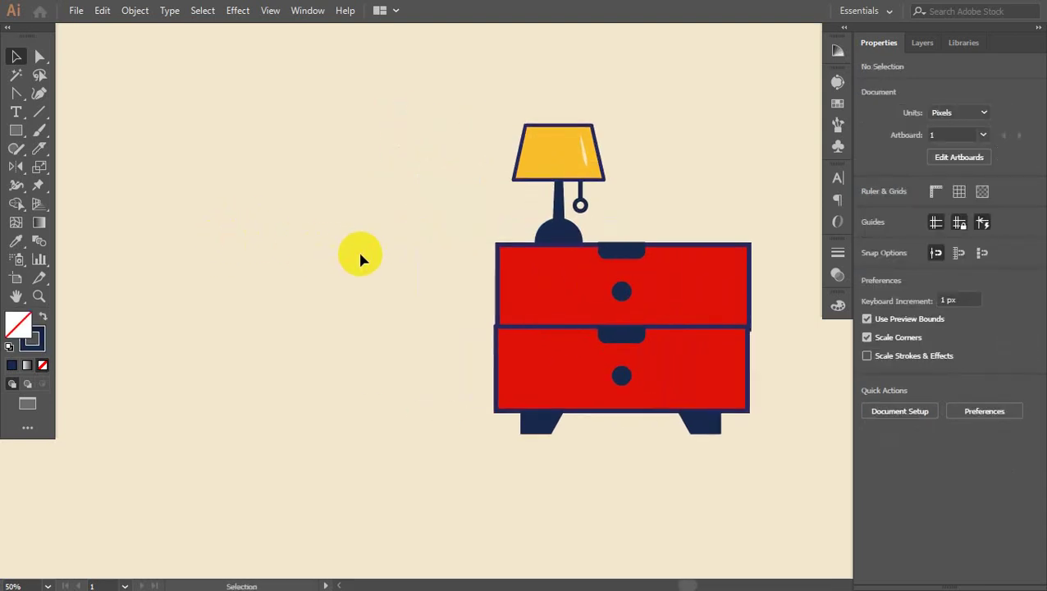
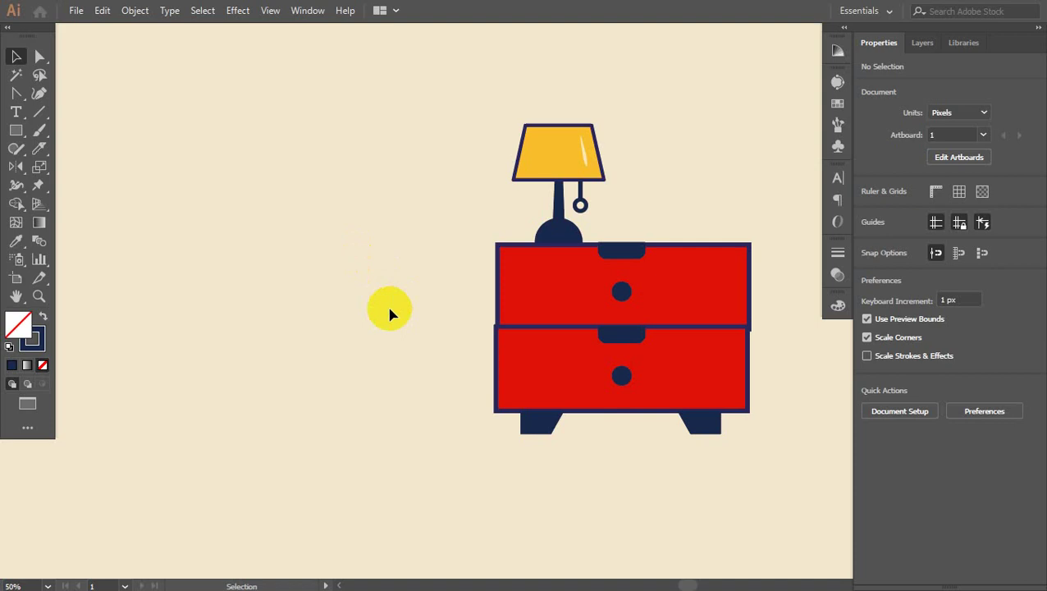
left_click_drag(253, 322, 391, 385)
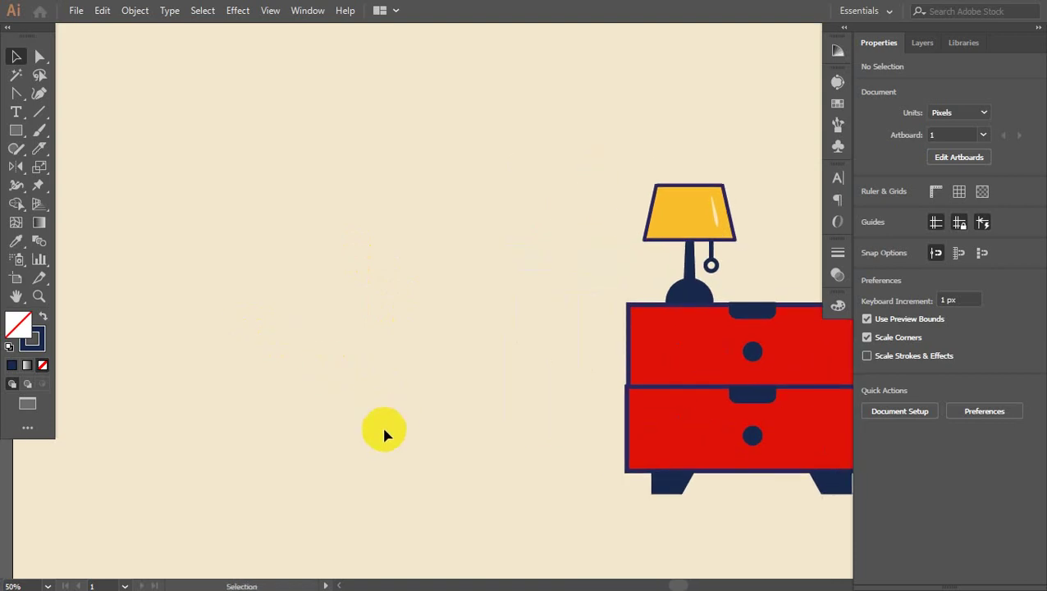
left_click(15, 131)
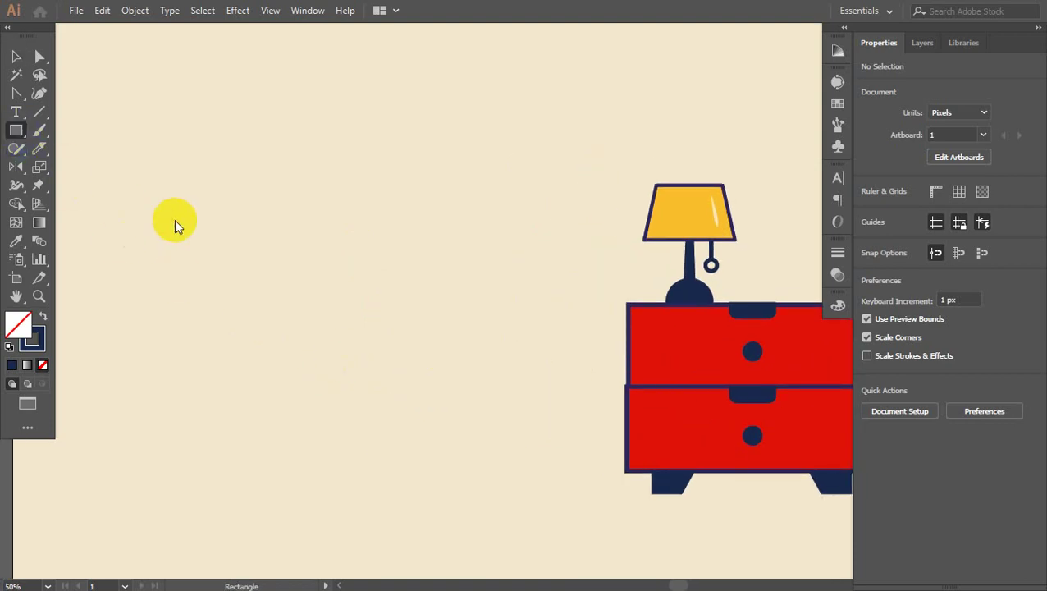
left_click_drag(175, 219, 598, 388)
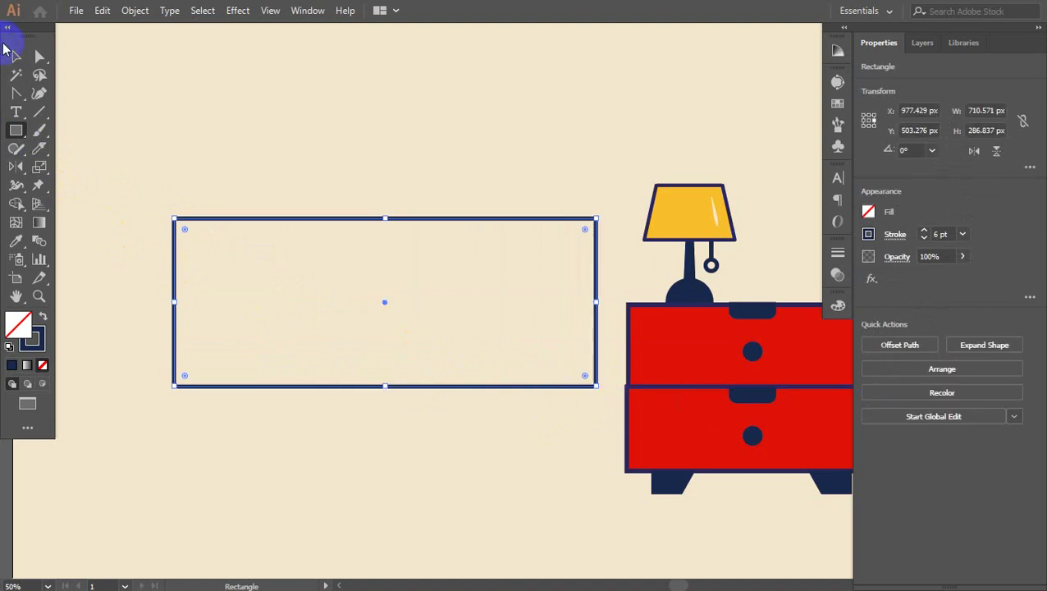
left_click(17, 58)
left_click_drag(647, 197, 674, 212)
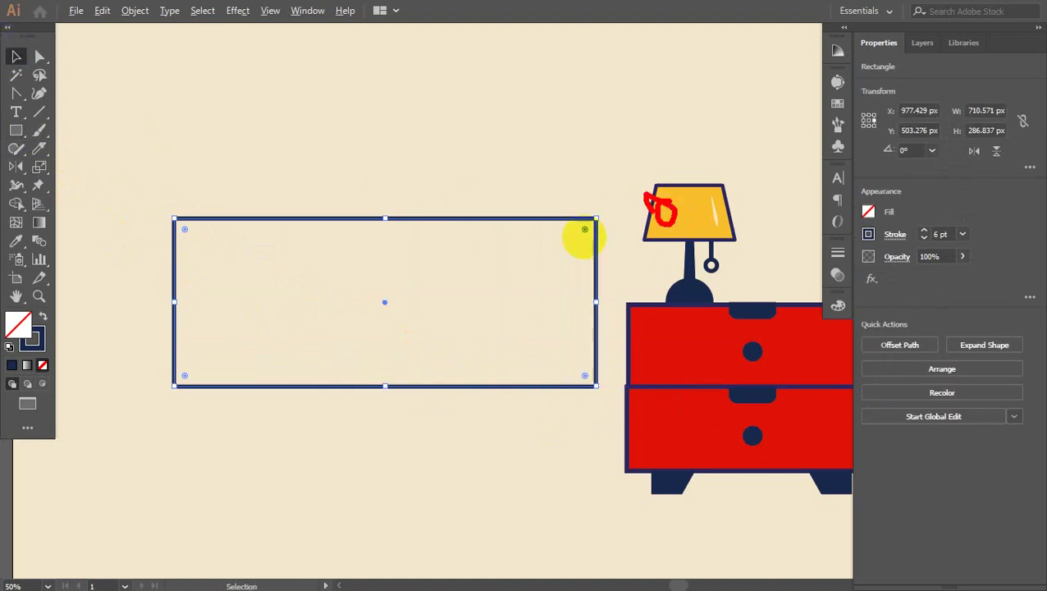
left_click_drag(374, 279, 366, 292)
left_click_drag(407, 256, 350, 306)
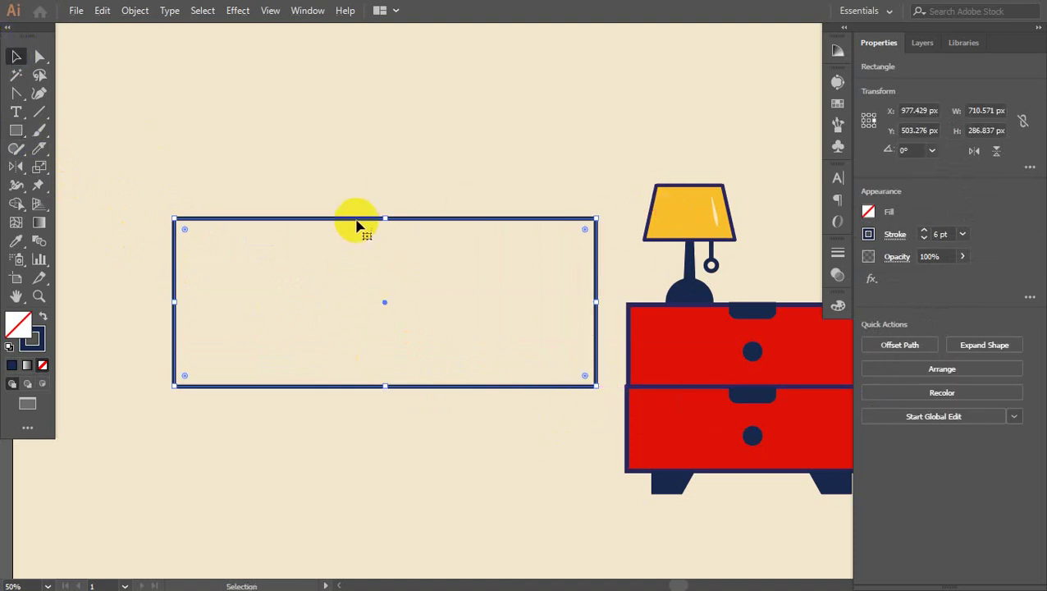
left_click_drag(357, 212, 358, 191)
left_click(386, 205)
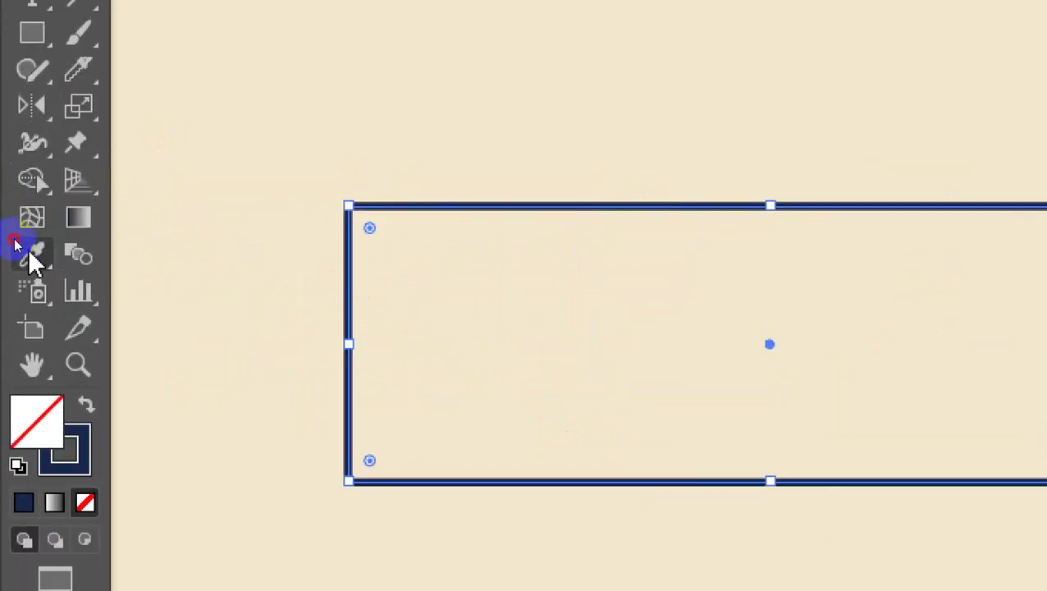
Copy the lampshade's yellow fill and dark outline onto the rectangle with the Eyedropper.
left_click(15, 241)
left_click(661, 215)
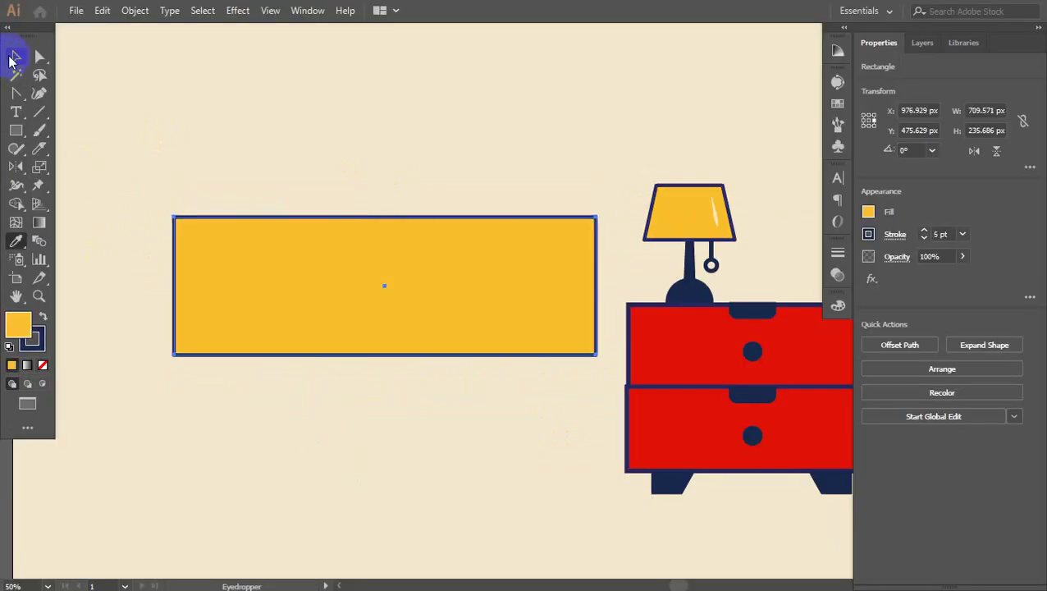
left_click(16, 56)
left_click(105, 164)
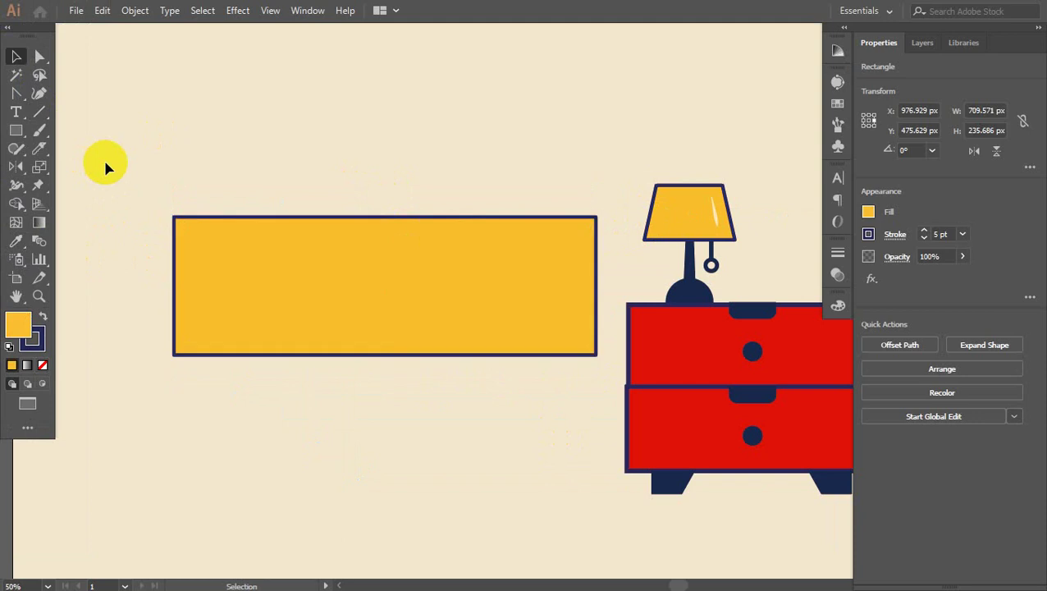
Delete the yellow rectangle left of the nightstand.
key("ctrl+minus")
key("ctrl+minus")
left_click(368, 291)
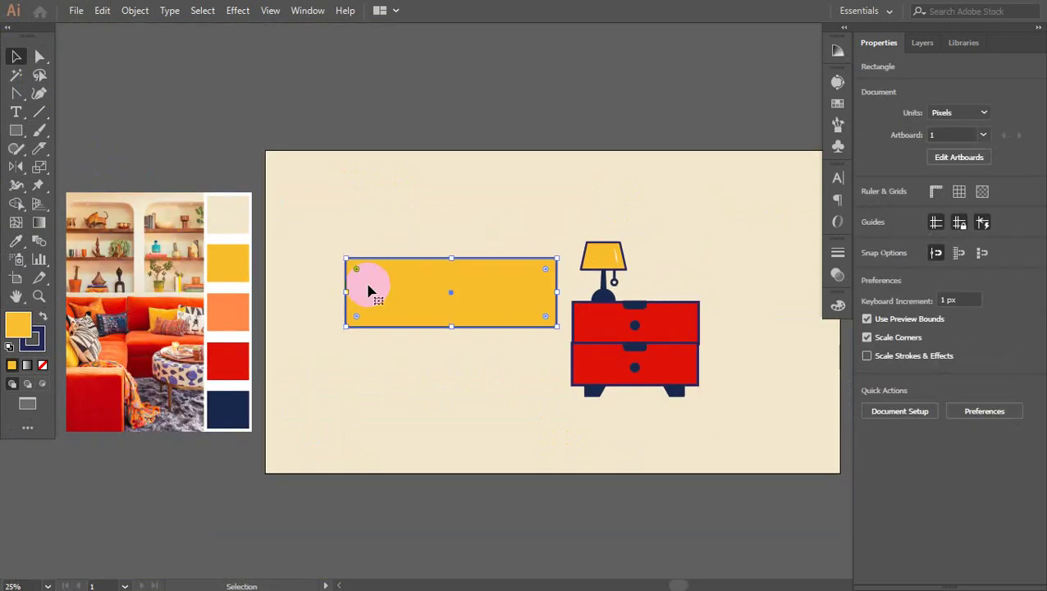
key("Delete")
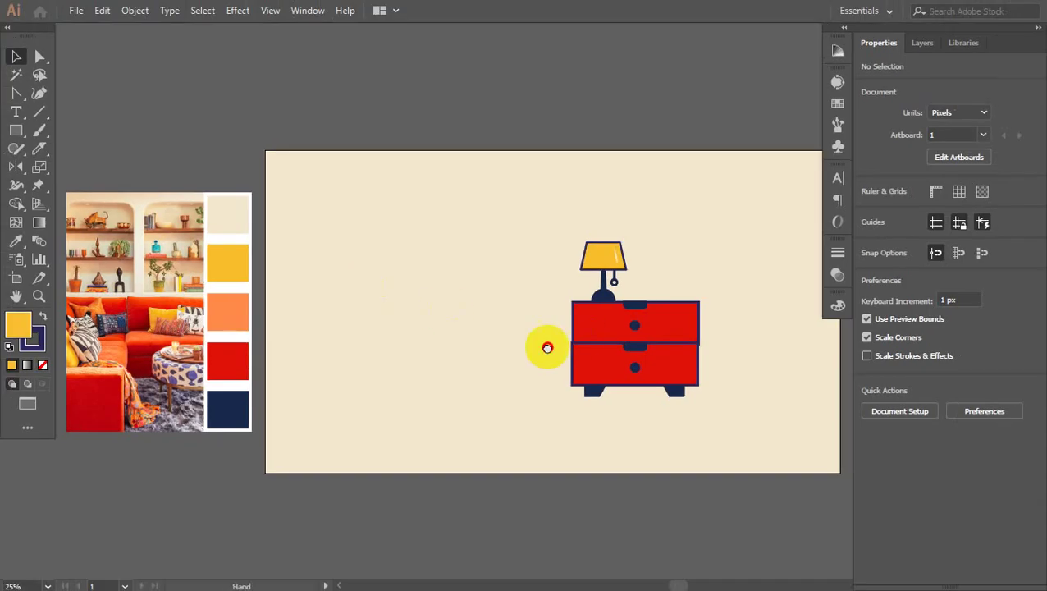
Scale the lamp and nightstand down slightly together, keeping their proportions and the lower-right corner in place.
left_click_drag(586, 332, 391, 369)
left_click_drag(315, 253, 530, 430)
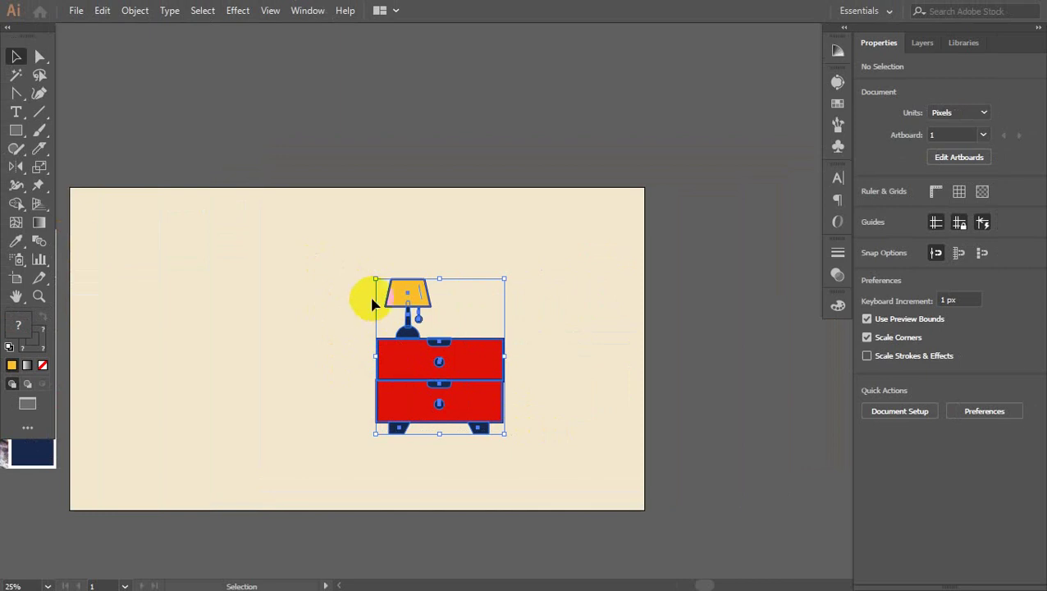
left_click_drag(374, 284, 385, 302)
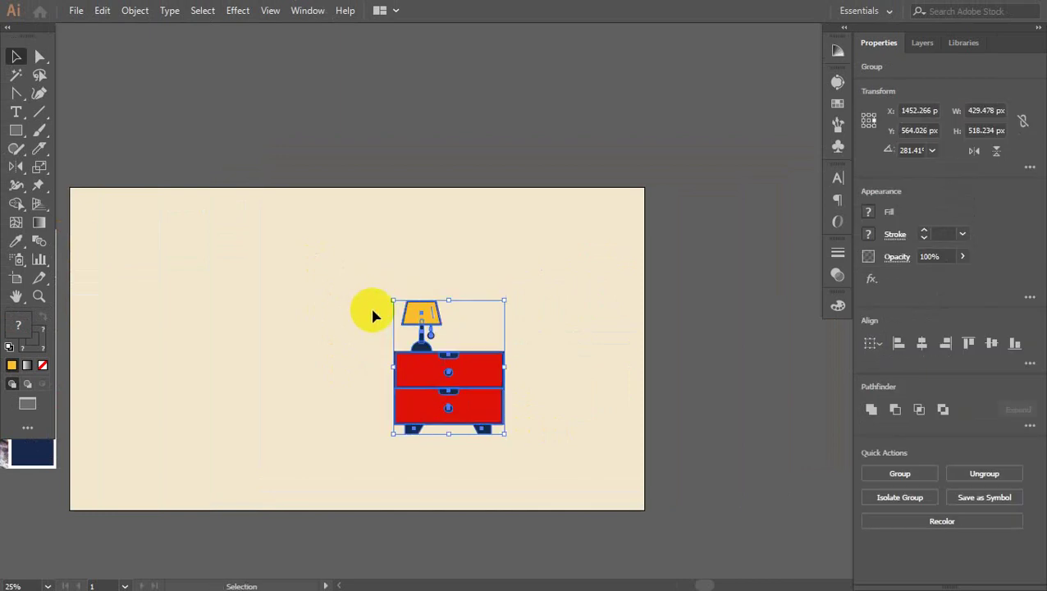
left_click(373, 312)
Draw a horizontal line about 494 px long above and right of the lamp, and duplicate it about 62 px below.
left_click_drag(448, 281, 581, 346)
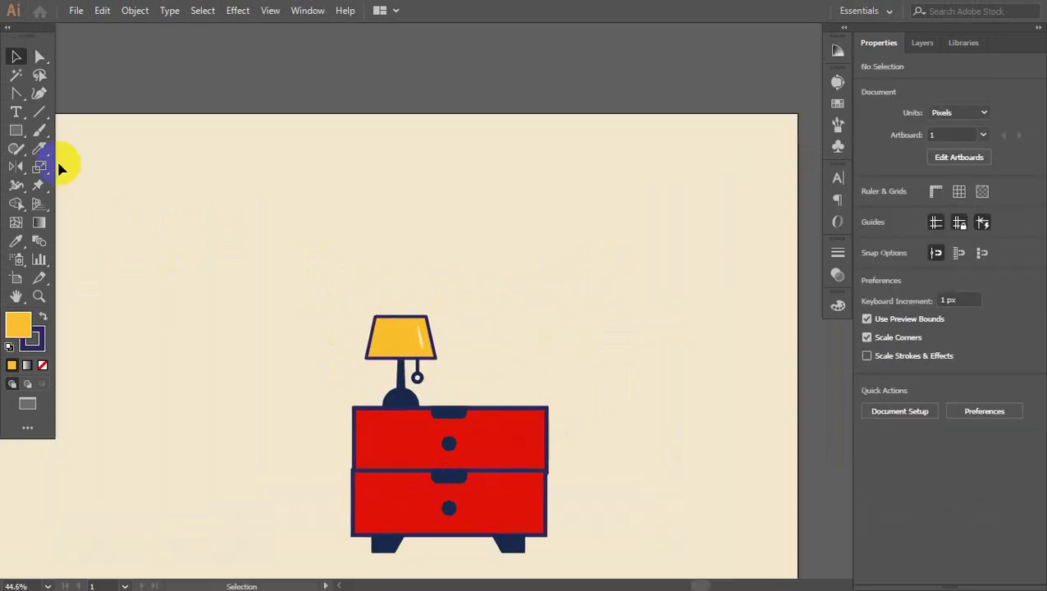
left_click(39, 112)
left_click_drag(423, 245, 667, 280)
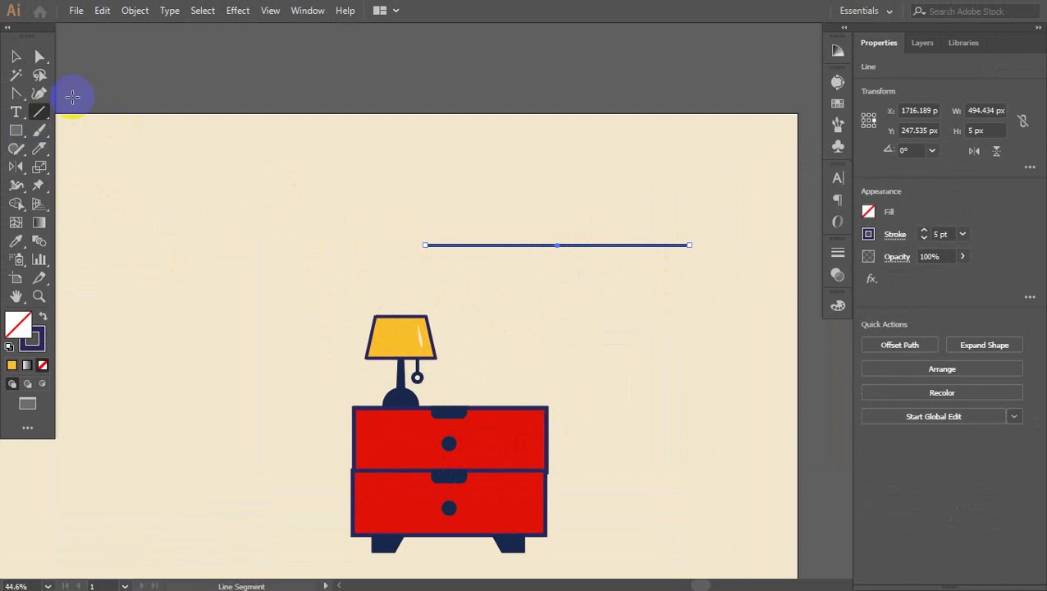
left_click(16, 56)
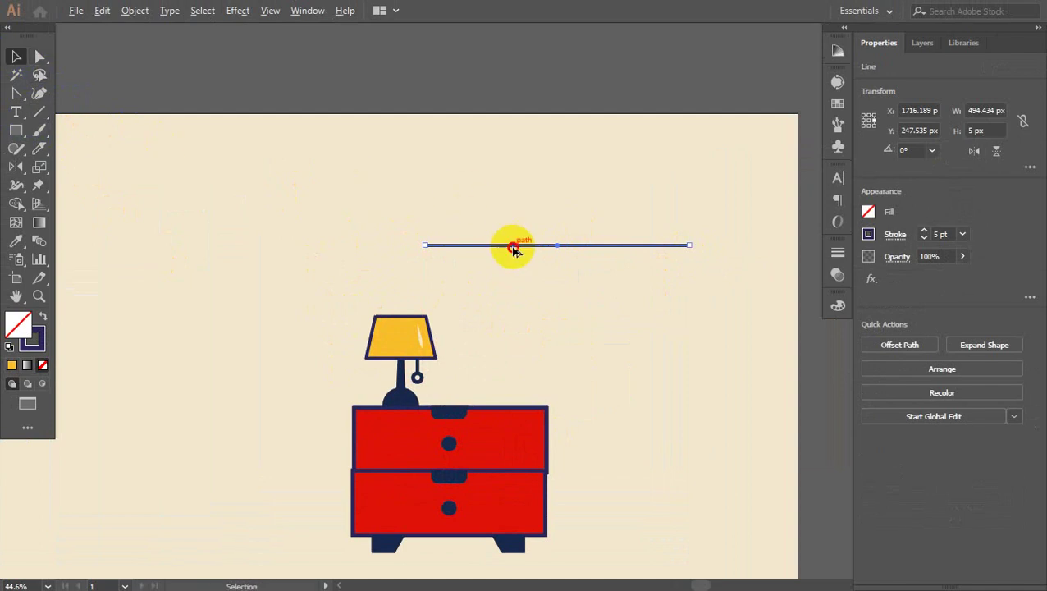
left_click_drag(512, 246, 510, 281)
Connect the two horizontal lines with a vertical line near their left end and duplicate it about 154 px to the right.
left_click_drag(585, 306, 647, 358)
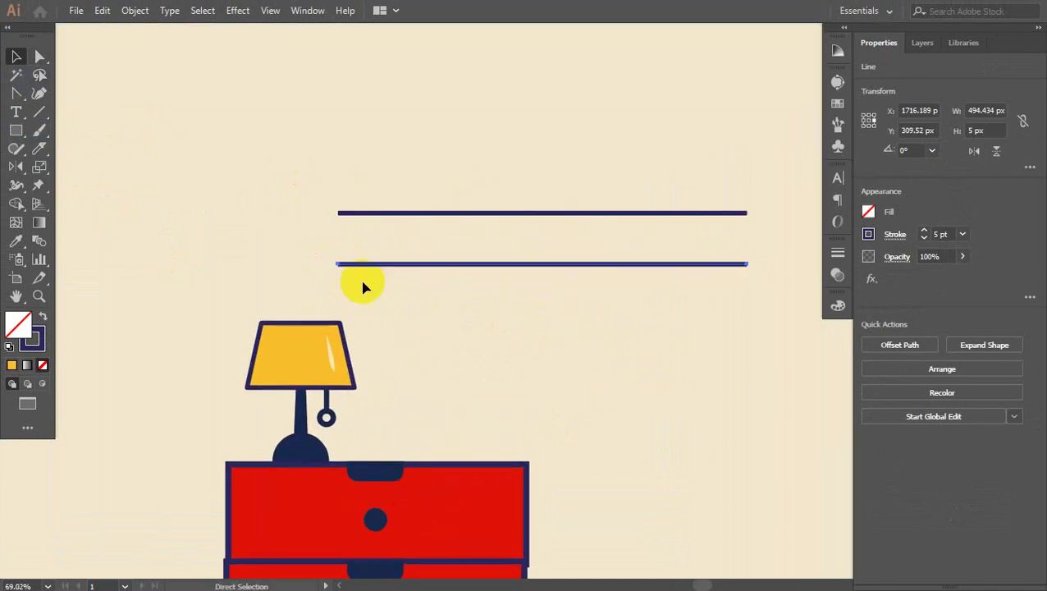
left_click(38, 111)
left_click_drag(374, 210, 375, 263)
left_click(17, 55)
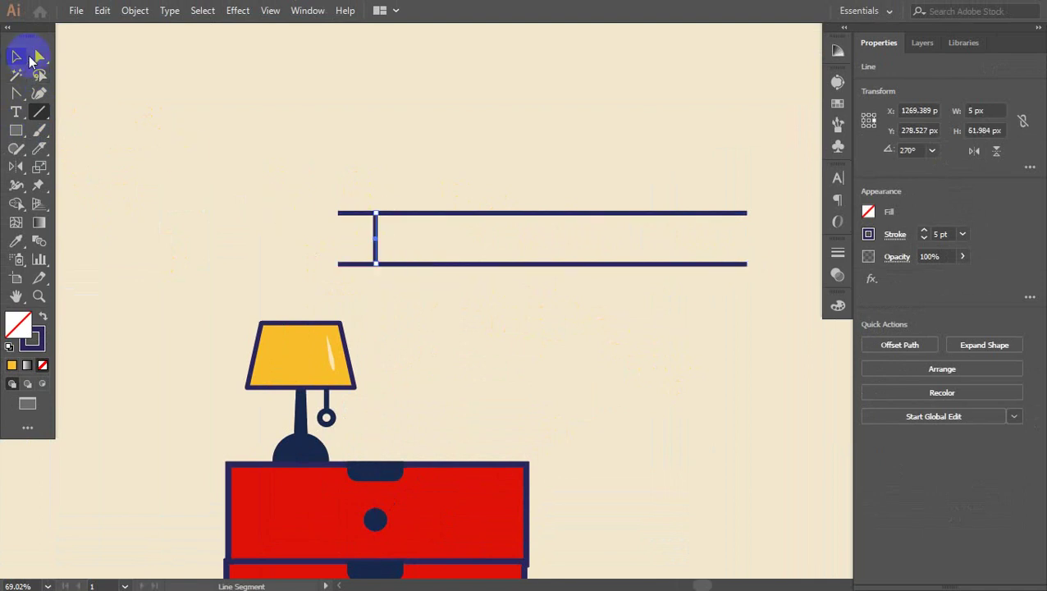
left_click_drag(526, 187, 488, 277)
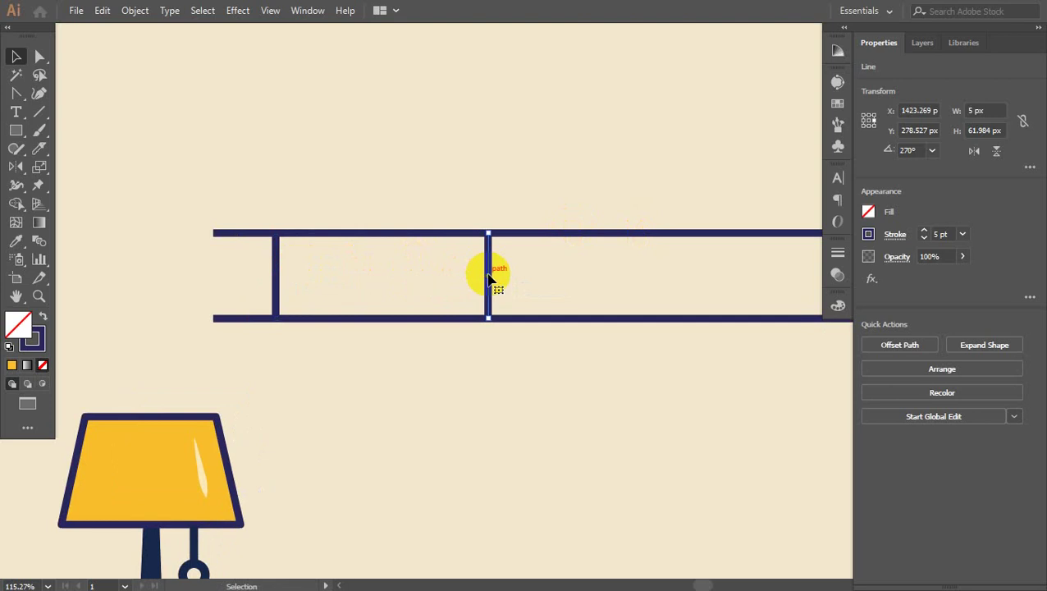
Repeat the duplication to add evenly spaced vertical lines, and undo the copies that extend beyond the horizontal lines.
key("ctrl+minus")
key("ctrl+minus")
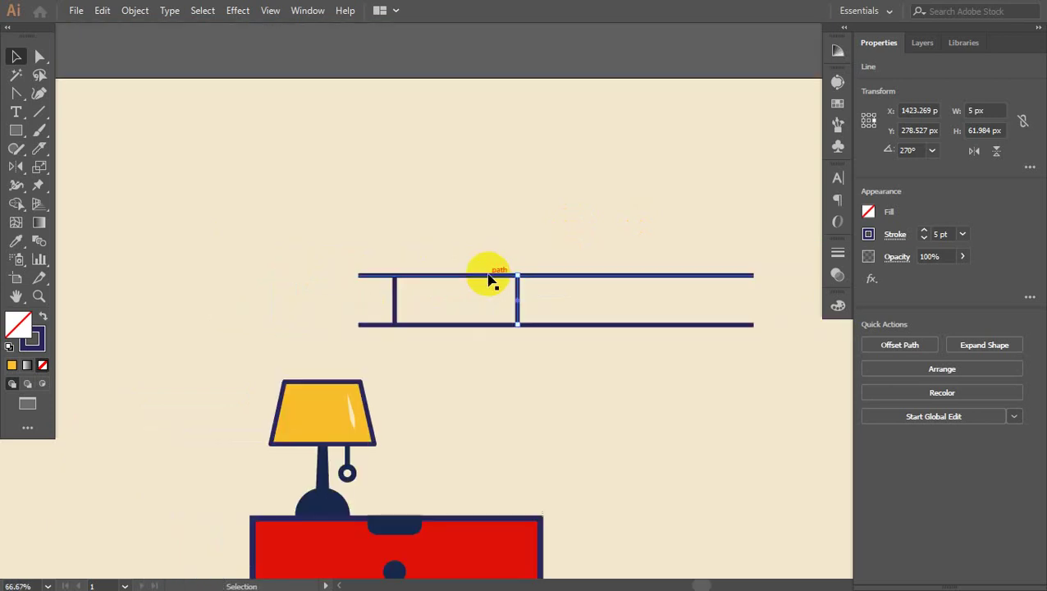
key("a")
key("ctrl+d")
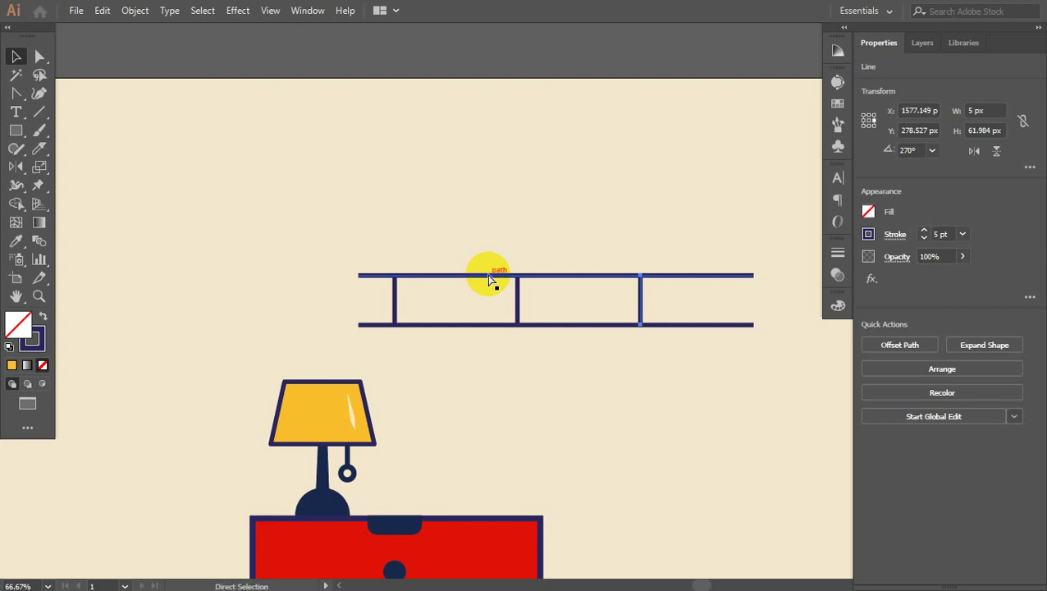
key("ctrl+d")
left_click_drag(490, 281, 274, 295)
key("ctrl+d")
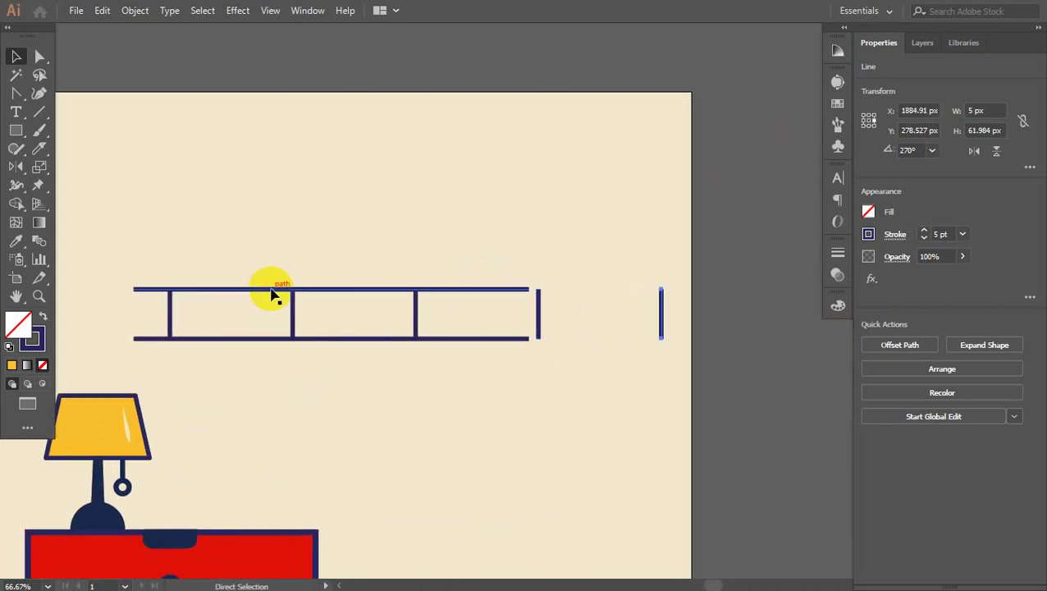
key("ctrl+z")
Draw a circle about 73 px in diameter above the brick lines and duplicate it directly beside the first.
left_click_drag(17, 134, 66, 167)
mouse_move(132, 159)
left_mouse_down()
mouse_move(190, 215)
mouse_move(140, 202)
mouse_move(196, 208)
left_mouse_up()
left_click(17, 57)
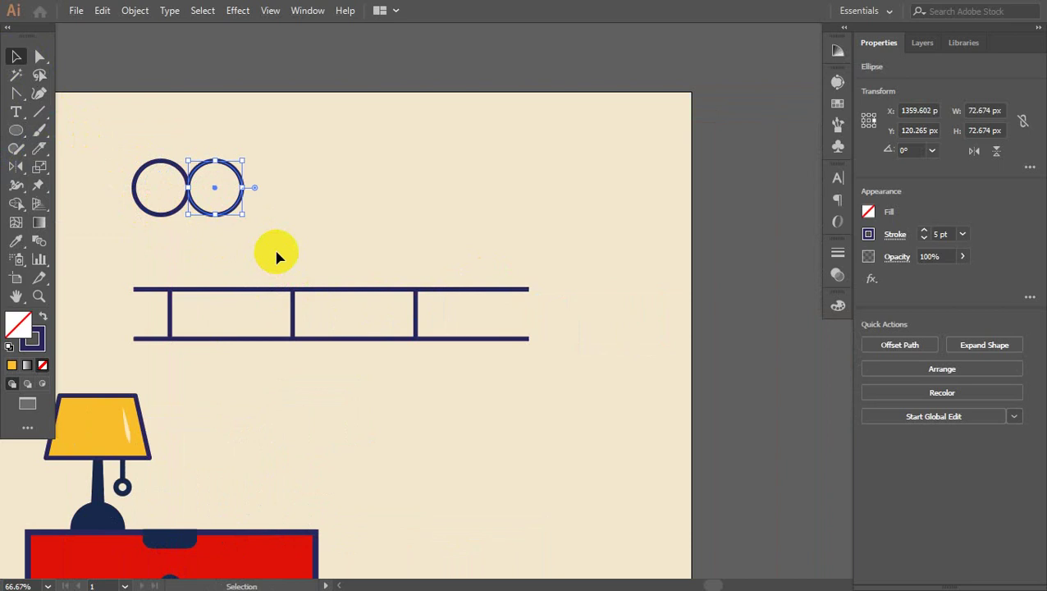
Repeat the circle duplication to build a row of eight touching circles, and delete the whole row.
key("ctrl+d")
key("ctrl+d")
key("ctrl+d")
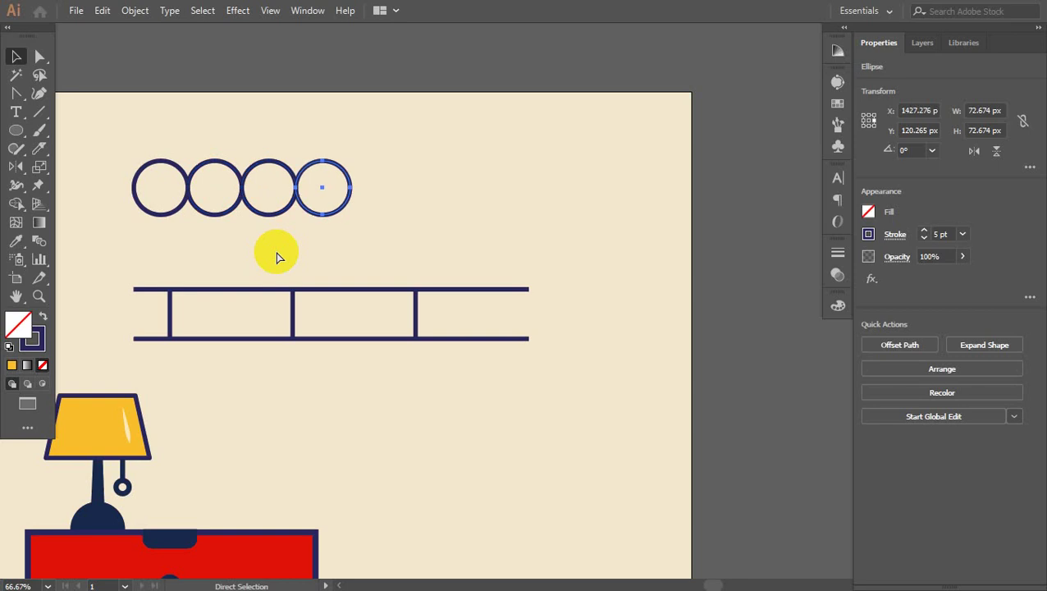
key("ctrl+d")
key("ctrl+d")
key("ctrl+d")
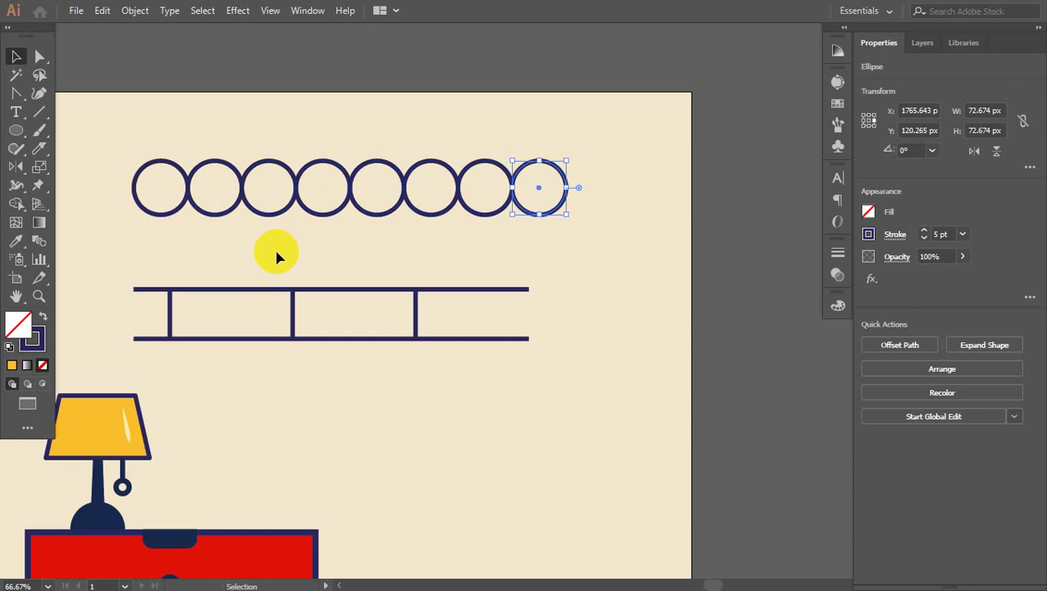
left_click_drag(137, 143, 593, 200)
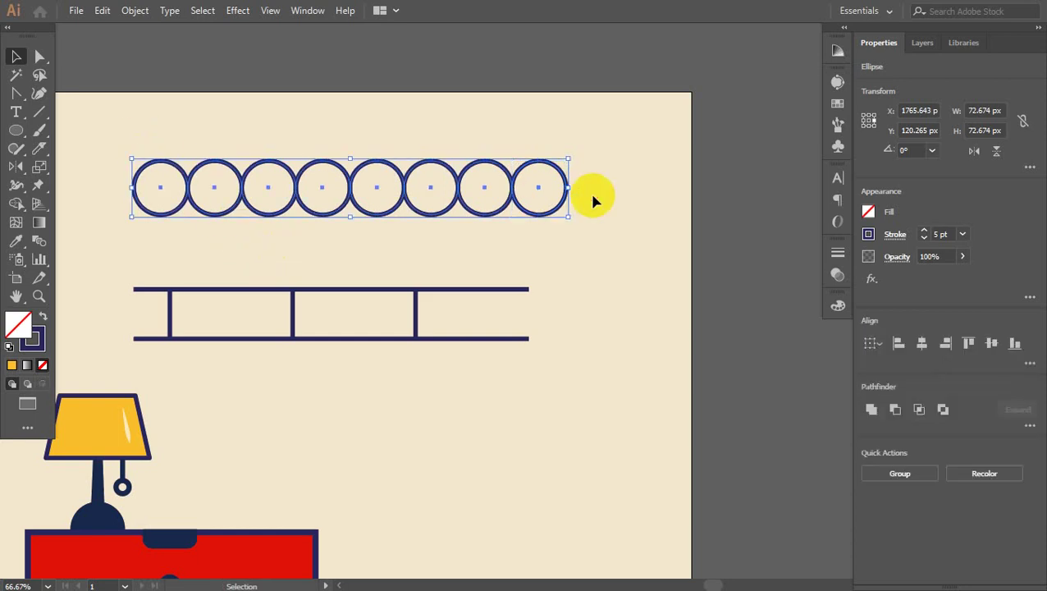
key("Delete")
Duplicate the three vertical lines above and below the horizontal lines, shifted to the right as staggered brick joints.
left_click_drag(147, 300, 433, 324)
left_click_drag(294, 318, 345, 271)
left_click(160, 165)
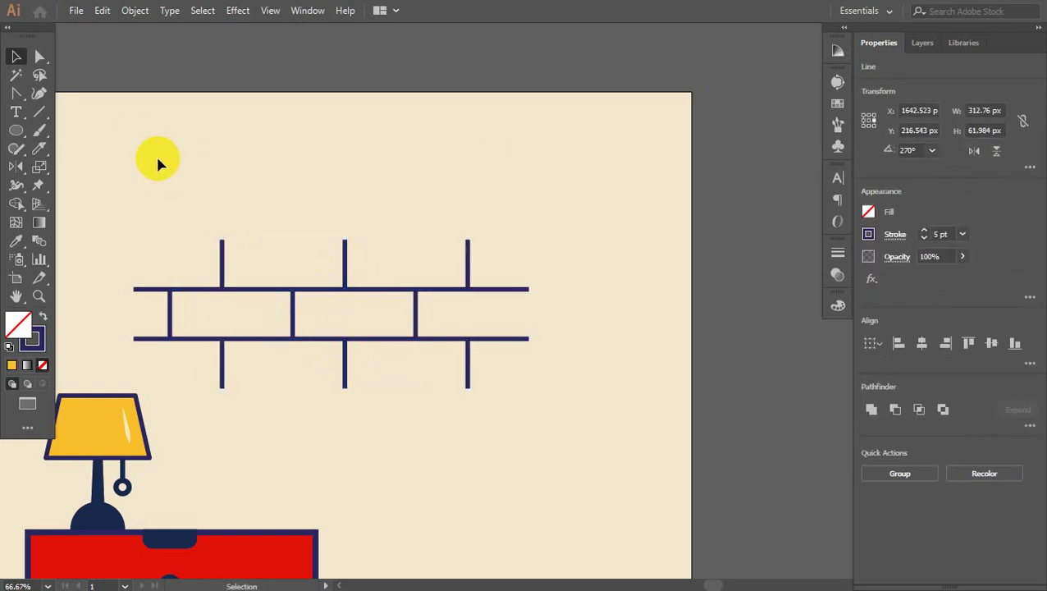
Group all the brick lines and set the group's opacity to 13%.
left_click_drag(123, 201, 514, 387)
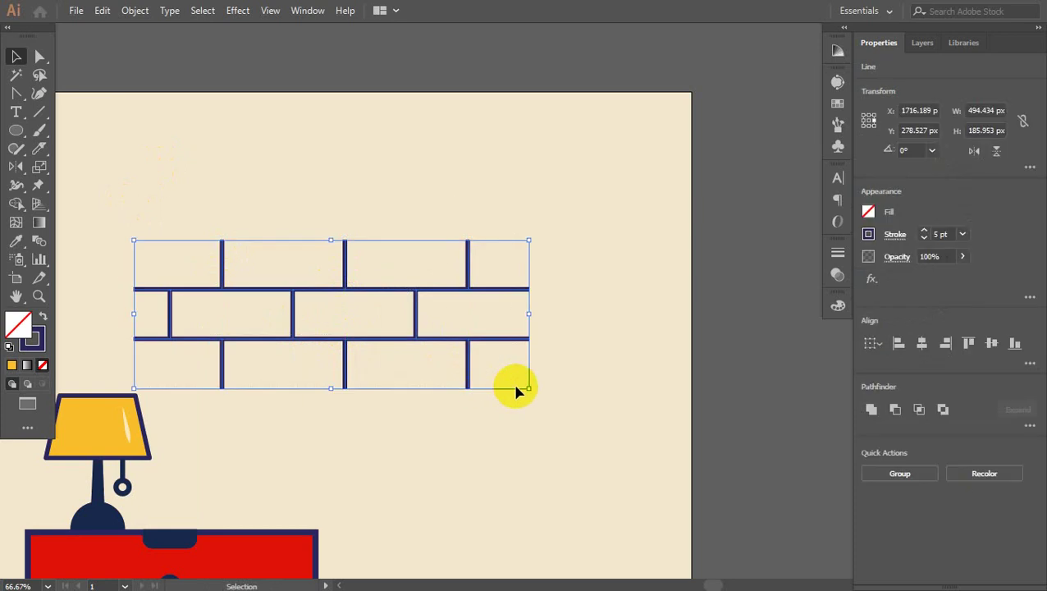
key("ctrl+g")
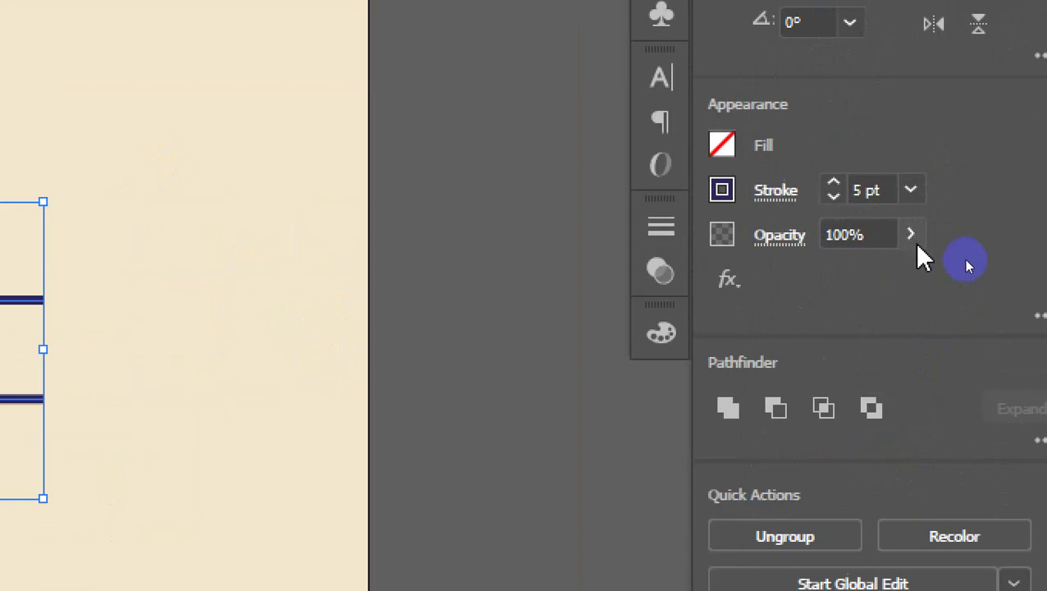
left_click(962, 256)
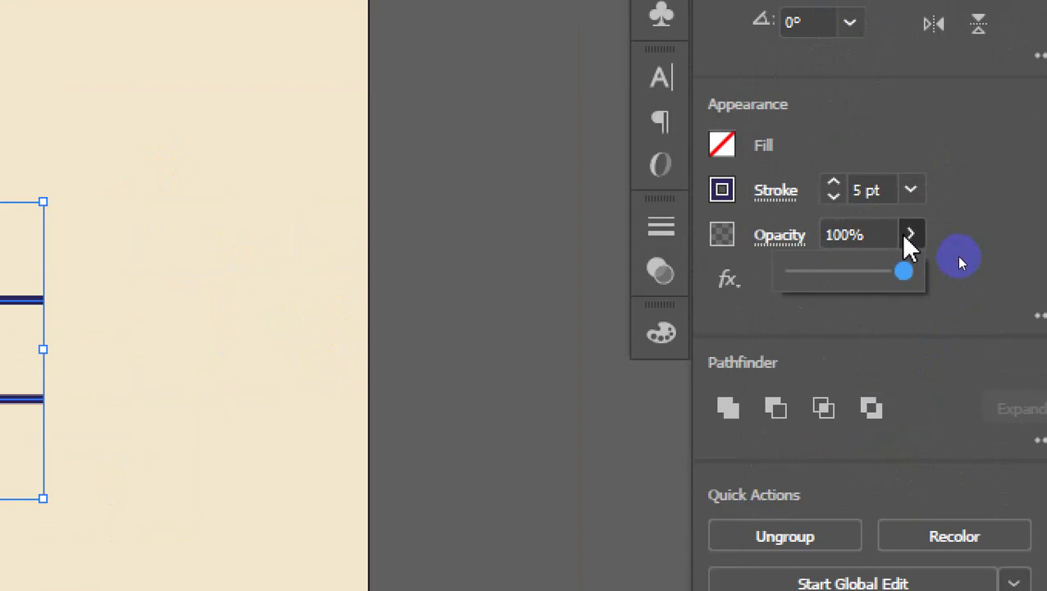
left_click_drag(963, 262, 613, 354)
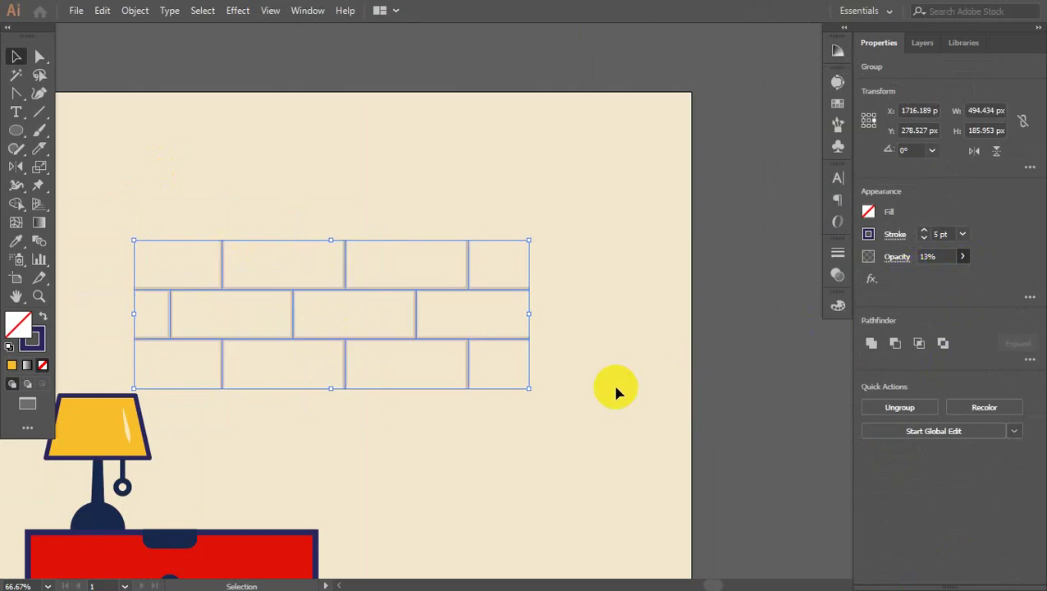
Place a duplicate of the brick line group on the wall to the left of the lamp and nightstand.
left_click(616, 389)
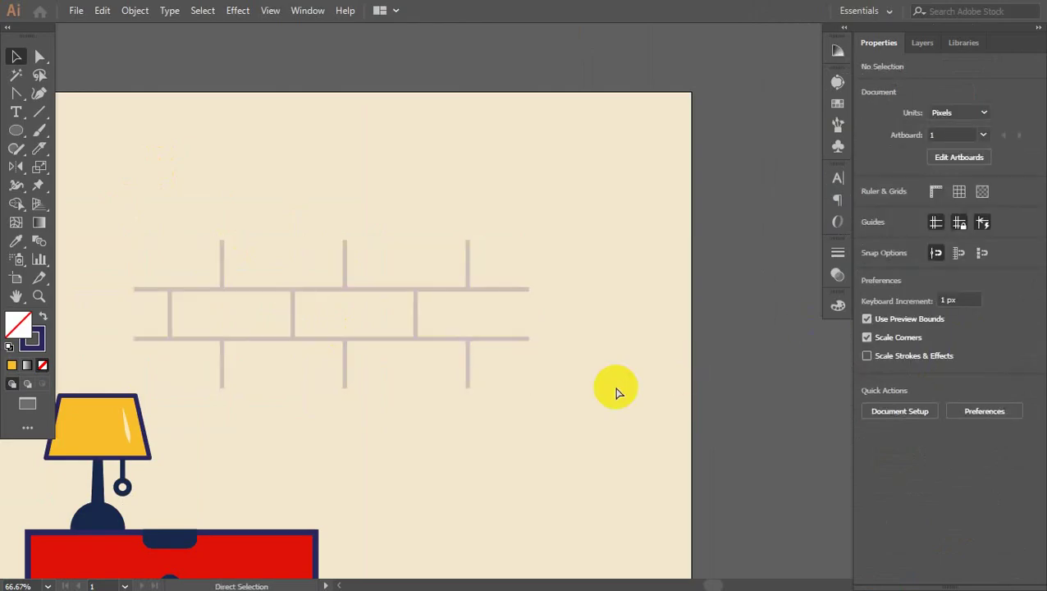
key("ctrl+minus")
key("ctrl+minus")
key("ctrl+minus")
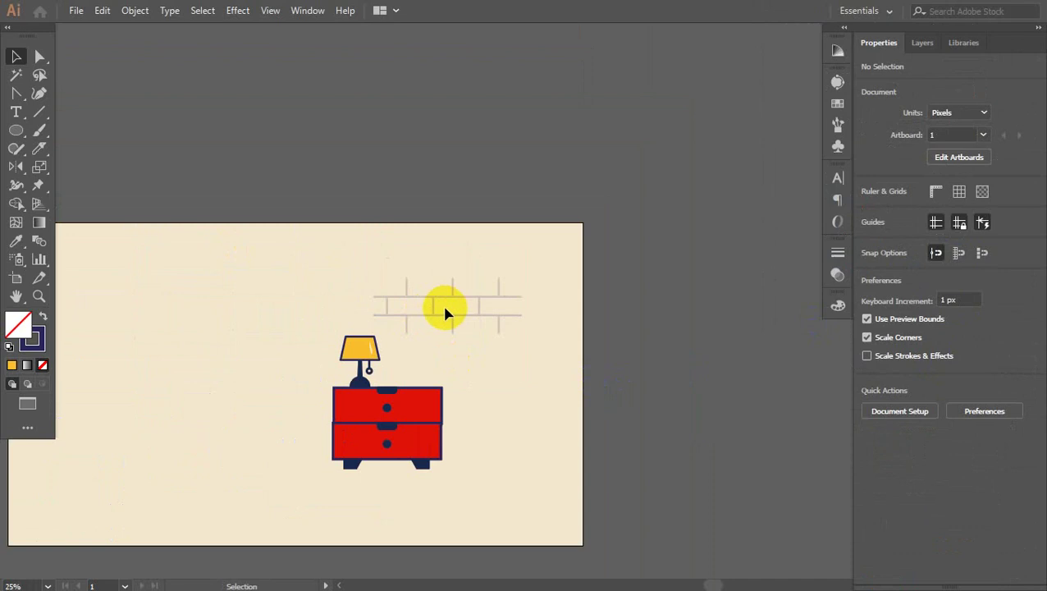
left_click_drag(438, 312, 201, 365)
left_click_drag(131, 427, 311, 490)
left_click(311, 492)
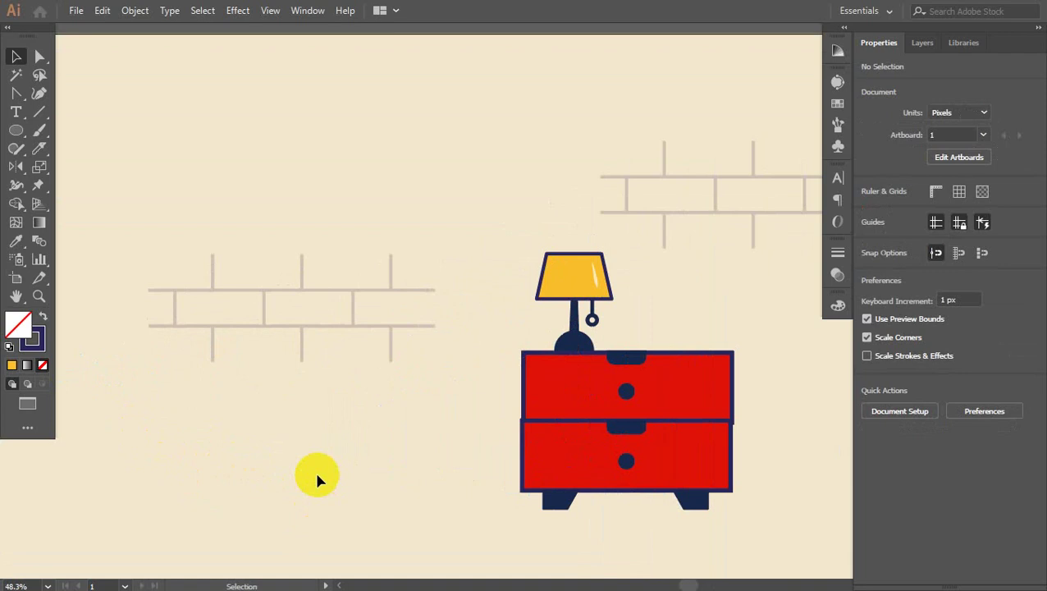
Draw a rectangle about 593 by 237 px over the duplicated brick lines, and move that brick group up to the rectangle's upper edge.
left_click(15, 131)
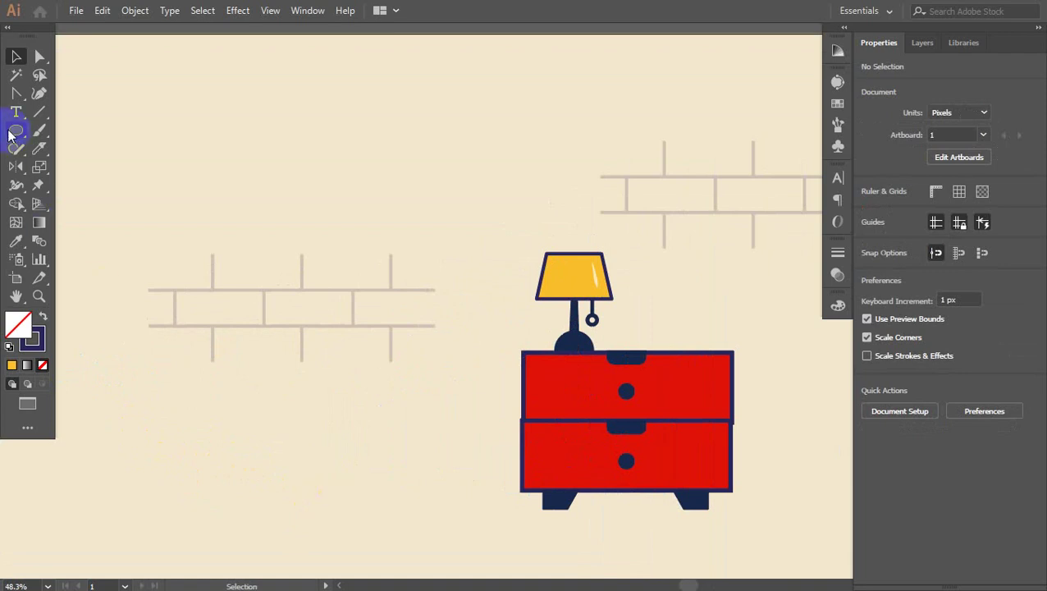
left_click_drag(10, 132, 109, 133)
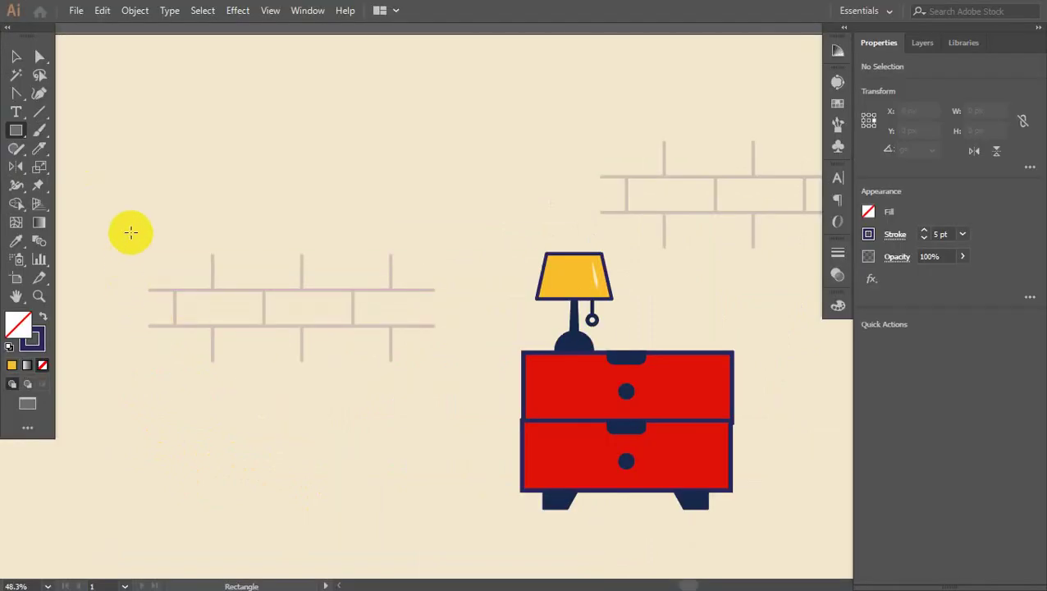
mouse_move(122, 232)
left_mouse_down()
mouse_move(425, 374)
mouse_move(464, 365)
left_mouse_up()
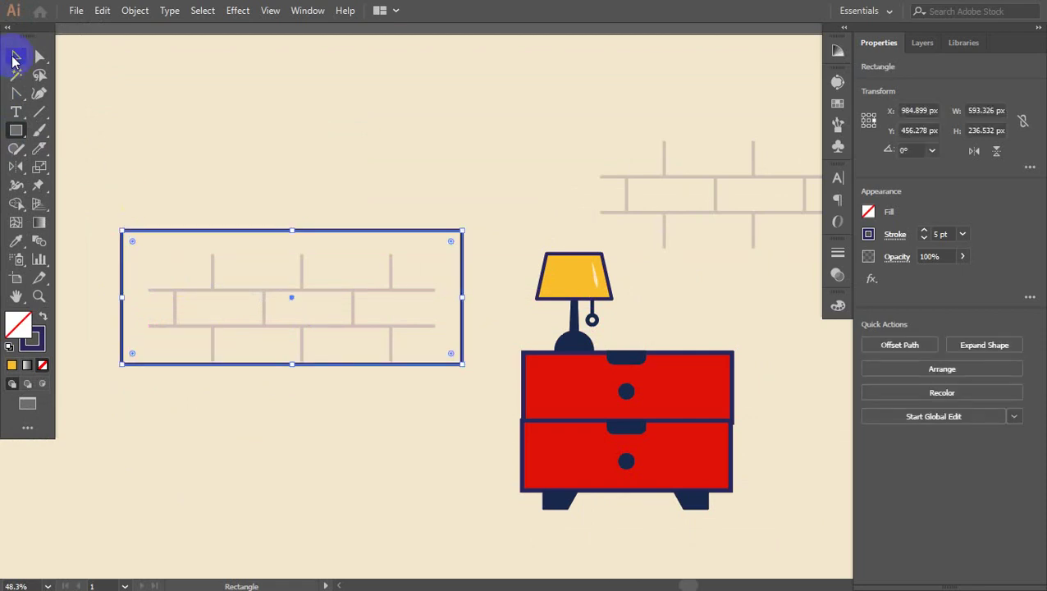
left_click(12, 57)
left_click_drag(210, 282, 201, 185)
left_click(96, 259)
Copy the lampshade's yellow fill and dark outline onto the rectangle, and move it slightly down.
left_click(180, 311)
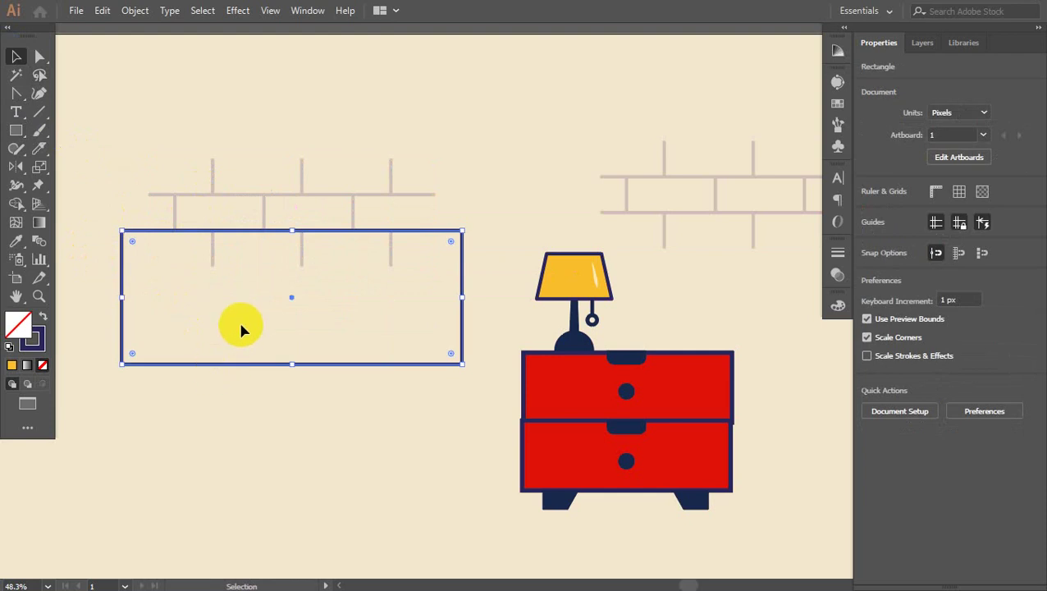
key("i")
left_click(571, 275)
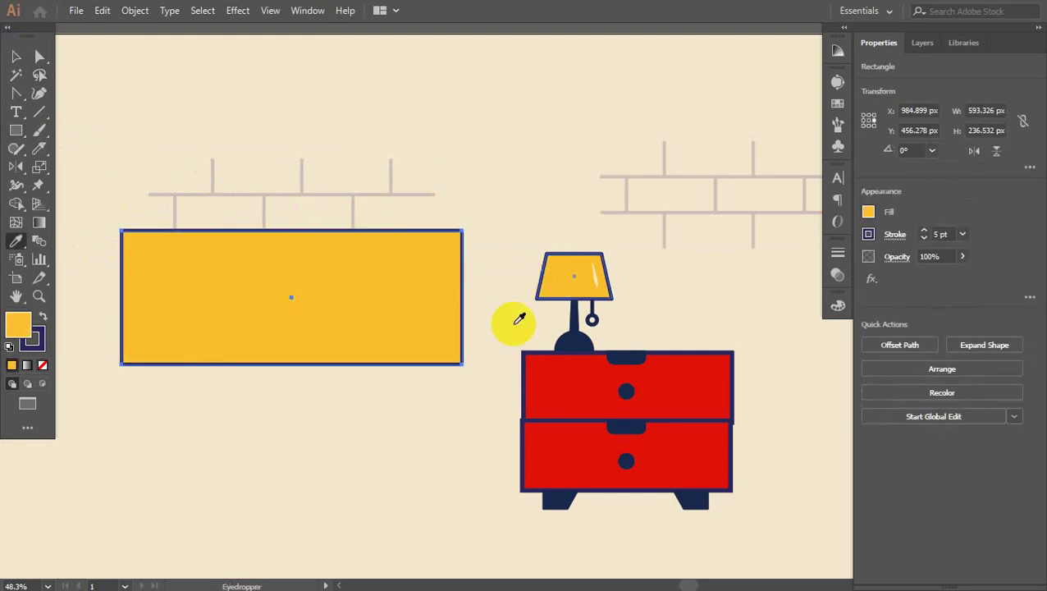
left_click(15, 54)
left_click(144, 306)
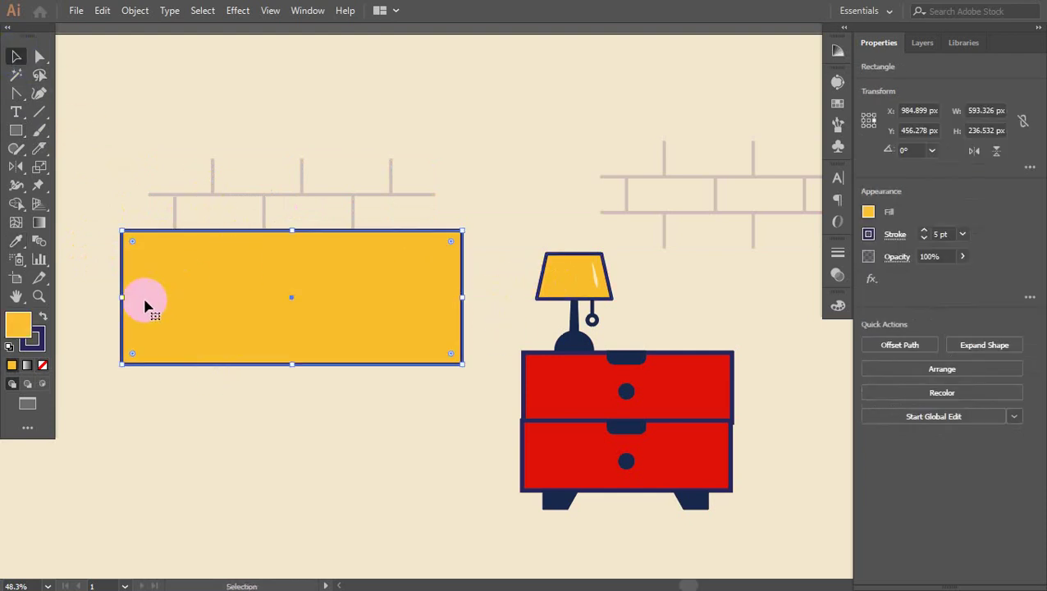
left_click(84, 263)
mouse_move(199, 292)
left_mouse_down()
mouse_move(237, 293)
mouse_move(236, 311)
mouse_move(236, 297)
mouse_move(218, 299)
left_mouse_up()
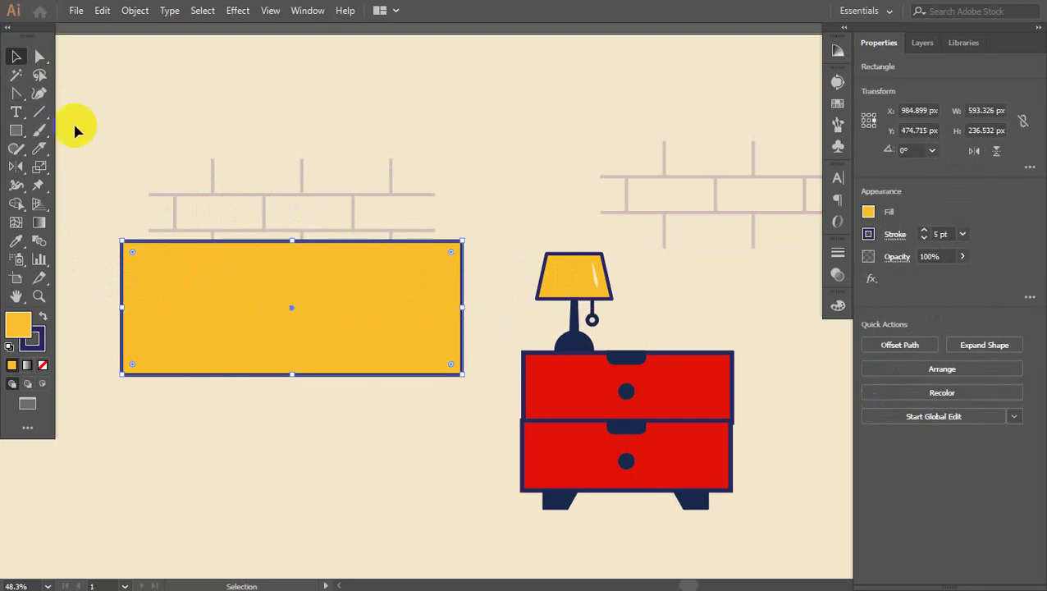
Round the two upper corners of the yellow rectangle strongly to shape a headboard, keeping the lower corners square.
left_click(39, 56)
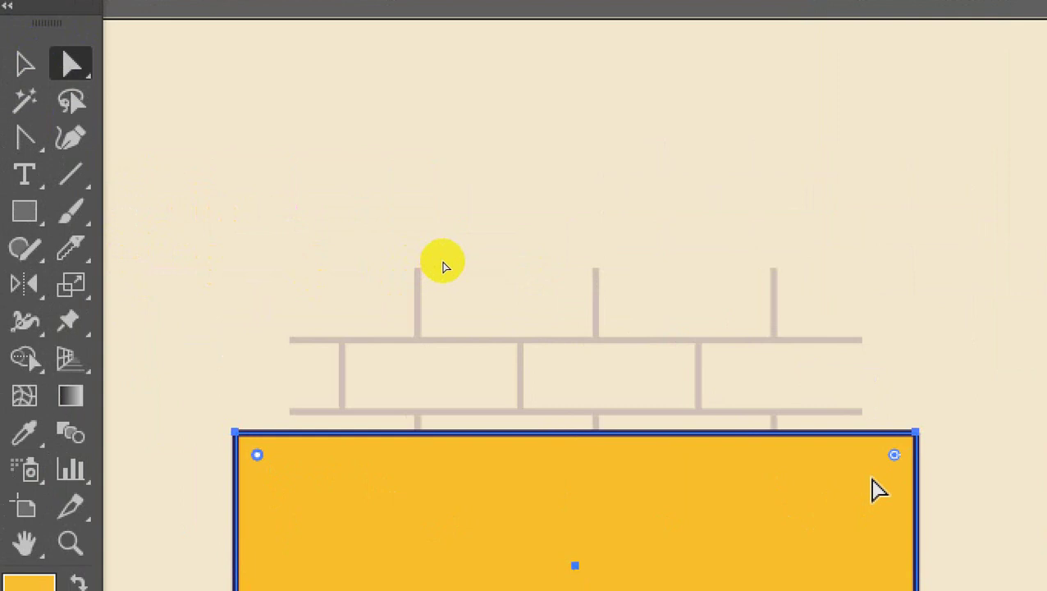
left_click_drag(895, 455, 743, 490)
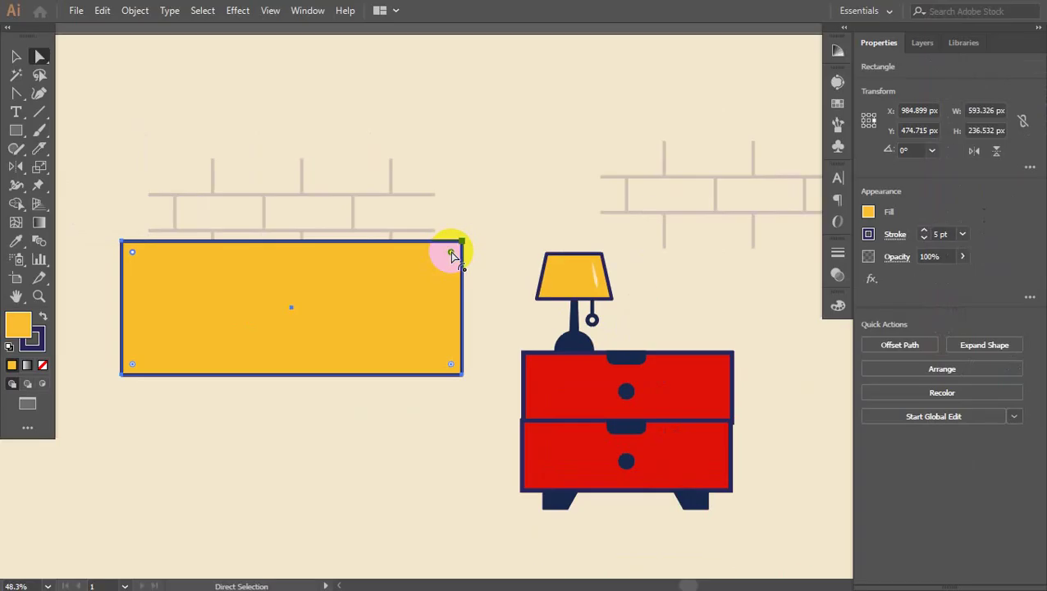
left_click_drag(375, 269, 376, 269)
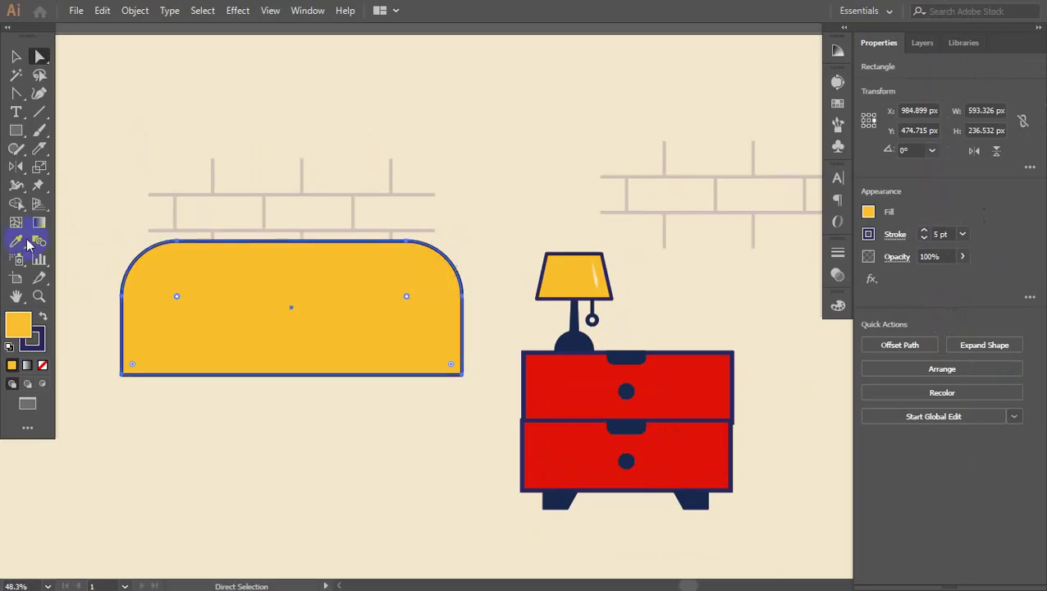
key("v")
Draw a low, wide rectangle about 668 by 66 px across the headboard's lower edge, extending past both sides.
left_click(16, 133)
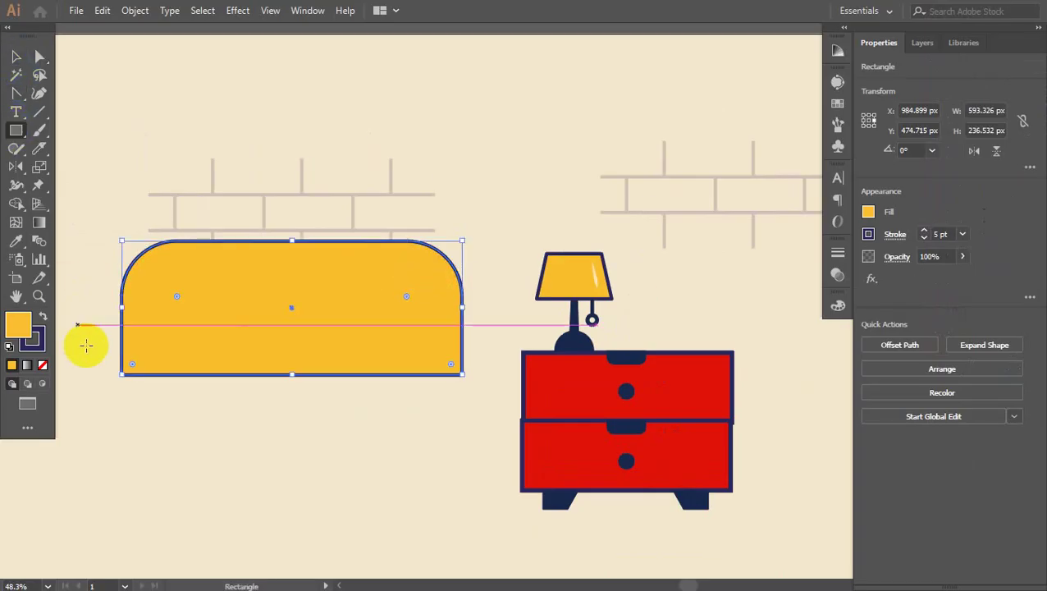
left_click_drag(98, 364, 483, 400)
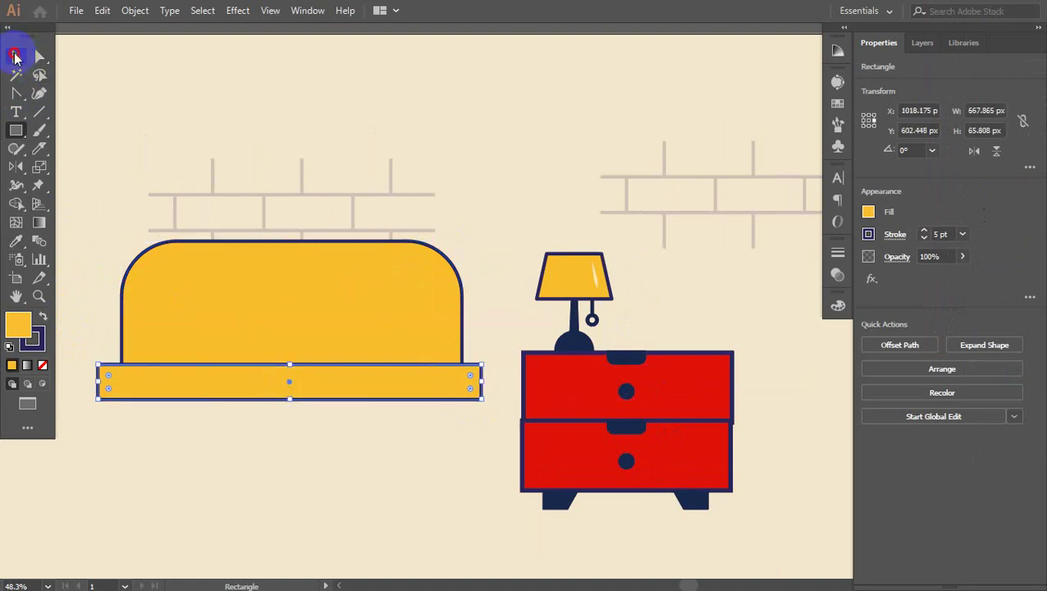
left_click(14, 56)
Try the cream and navy palette swatches as the color of the low rectangle.
left_click_drag(119, 241, 402, 198)
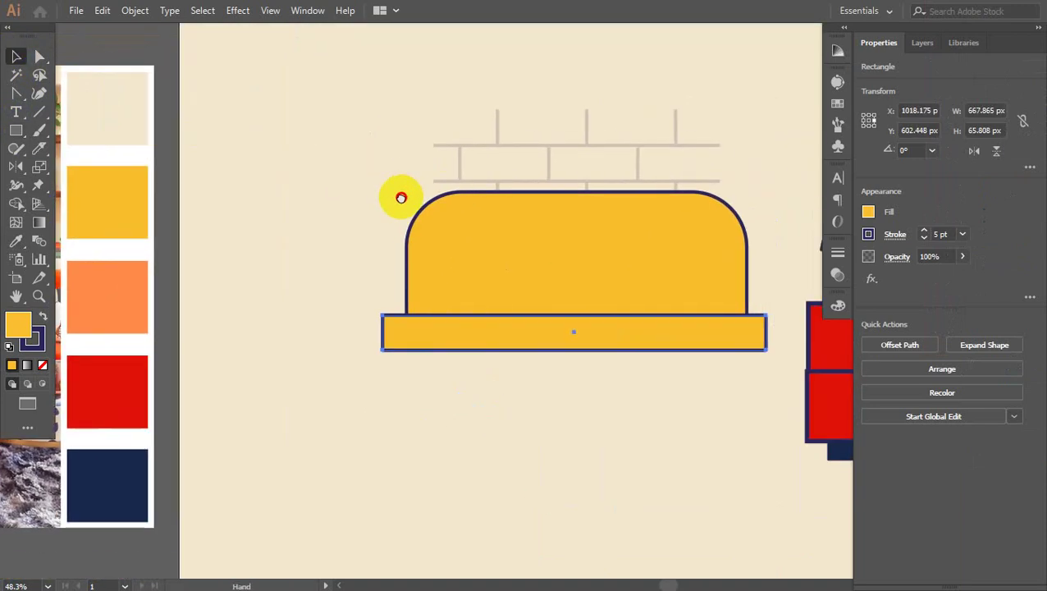
key("i")
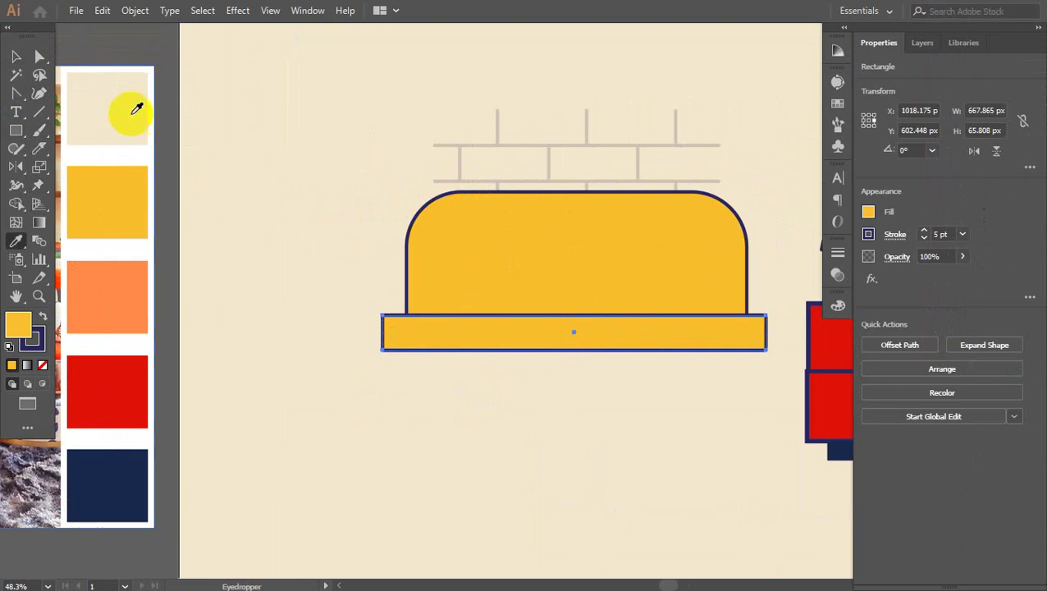
left_click(134, 111)
left_click(118, 469)
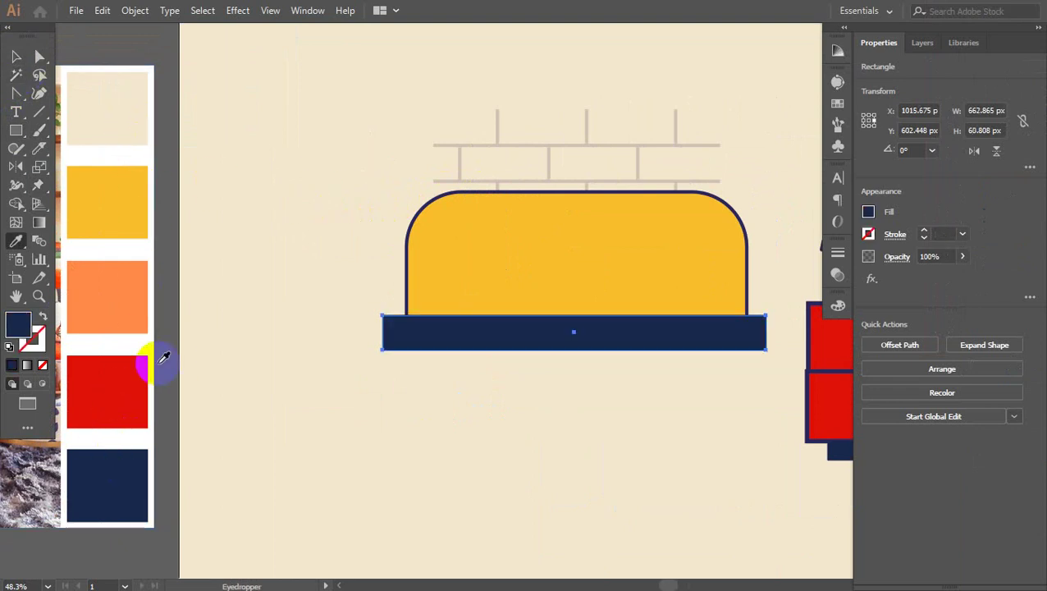
Try the ottoman's purple on the low rectangle, and settle on a muted green sampled from the reference photo.
left_click_drag(468, 351, 373, 303)
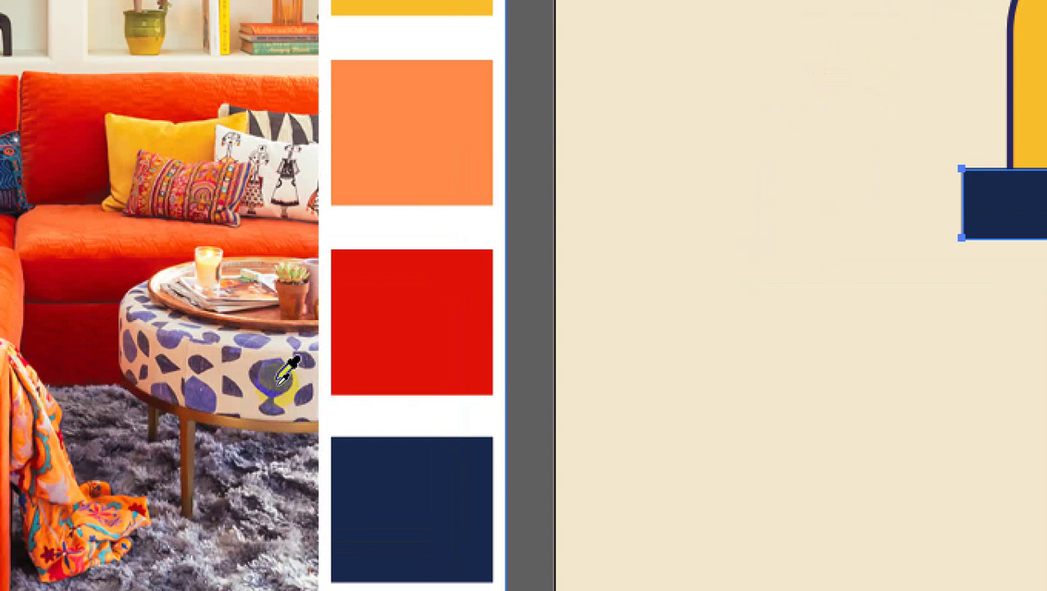
left_click(277, 382)
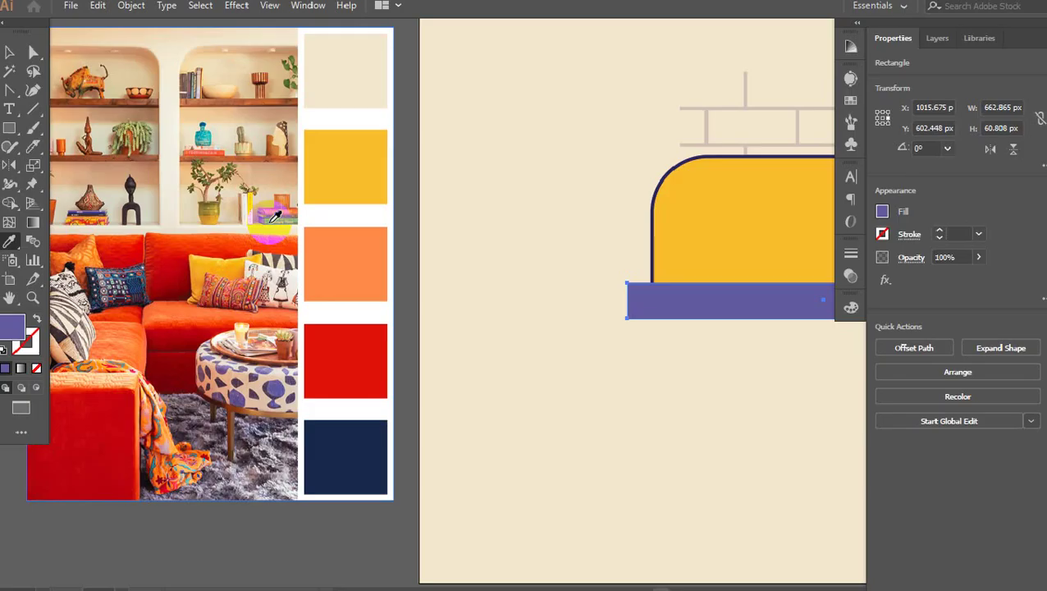
left_click(542, 359)
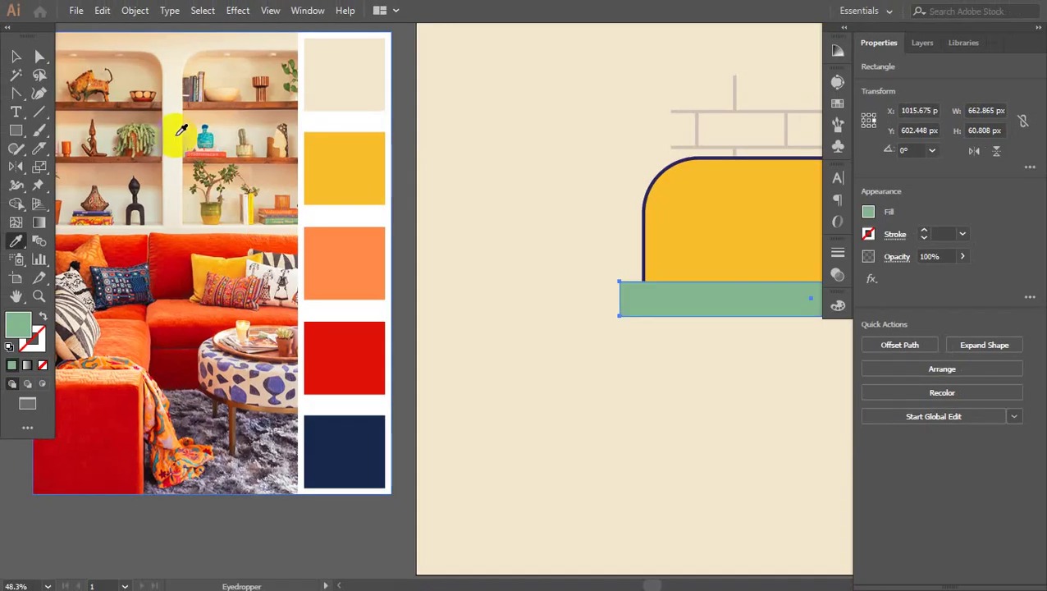
left_click(20, 55)
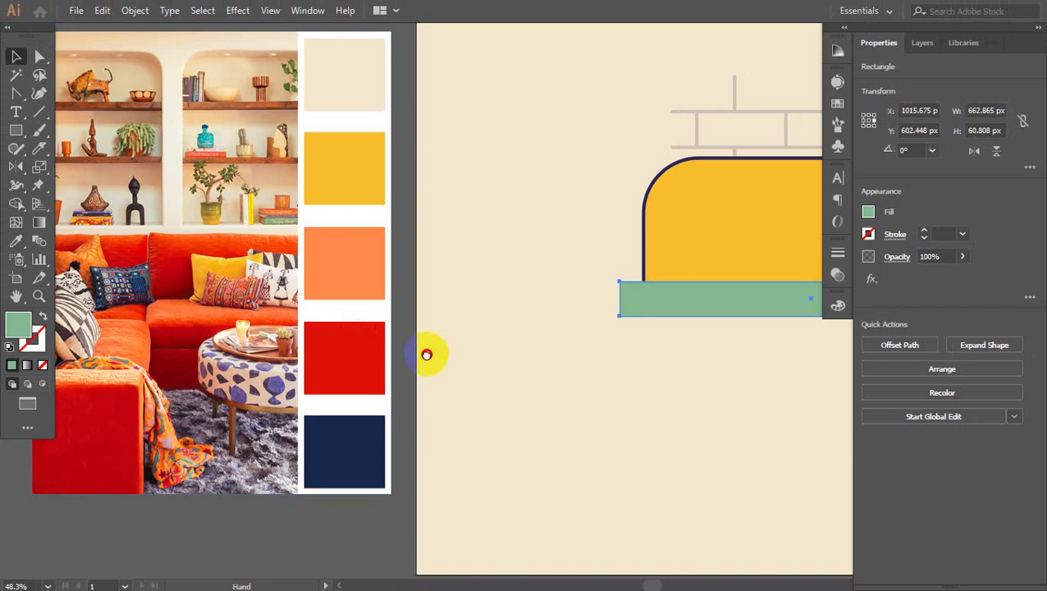
Round the two upper corners of the green rectangle to its full height, keeping its lower corners square.
left_click_drag(425, 351, 145, 358)
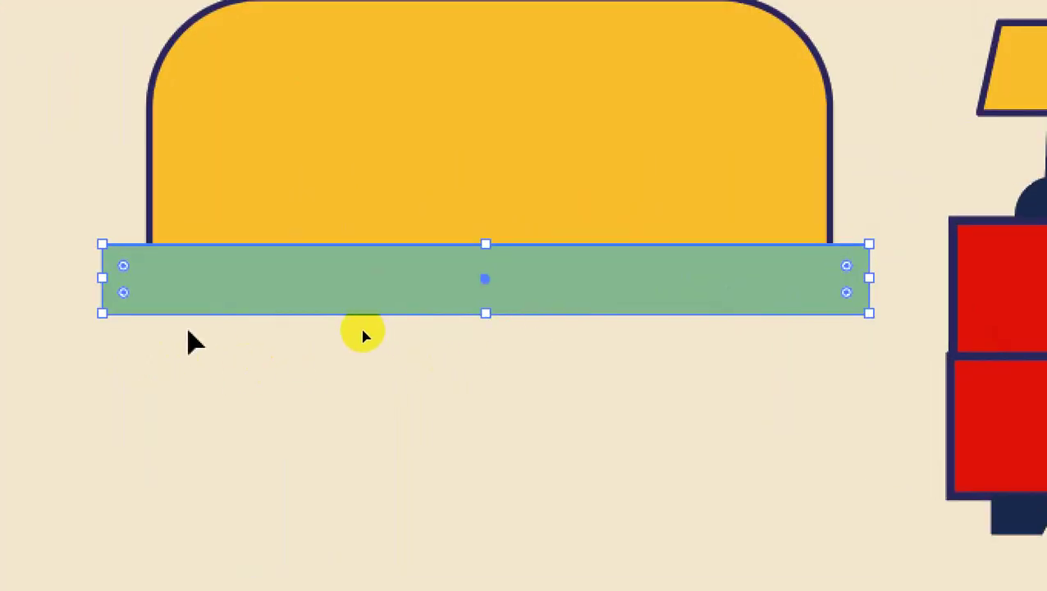
key("a")
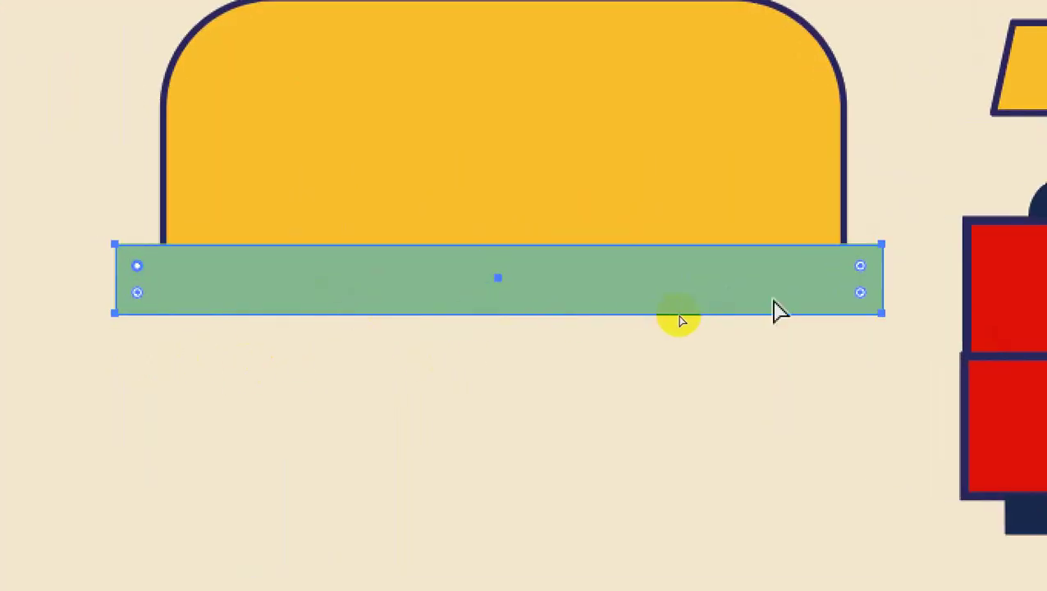
left_click_drag(860, 266, 578, 310)
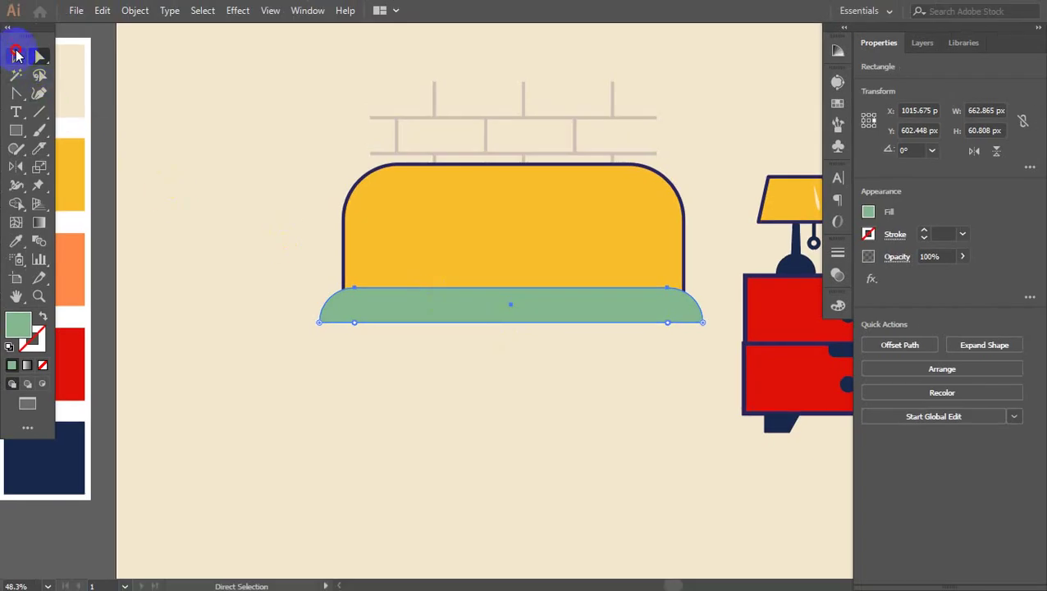
left_click(16, 55)
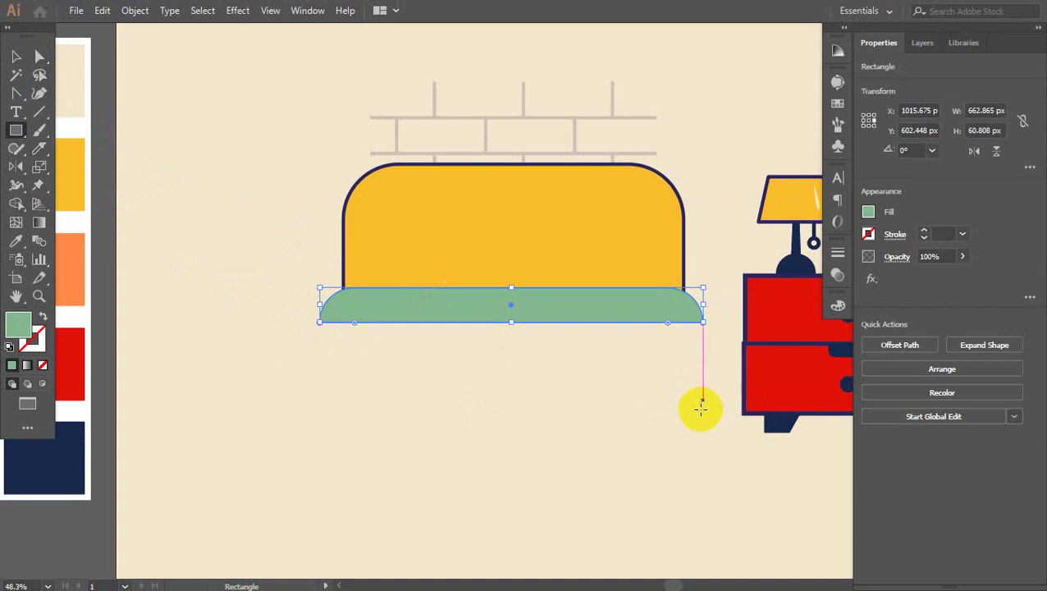
Draw a rectangle about 663 by 157 px directly beneath the green shape, and give it the headboard's yellow fill and dark outline.
left_click_drag(701, 411, 320, 321)
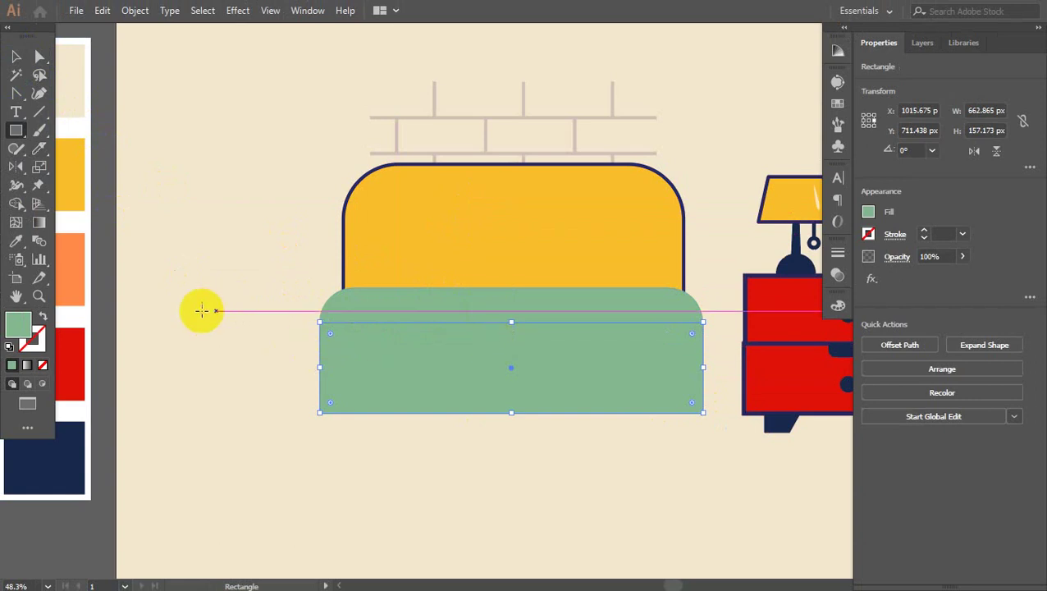
left_click(15, 241)
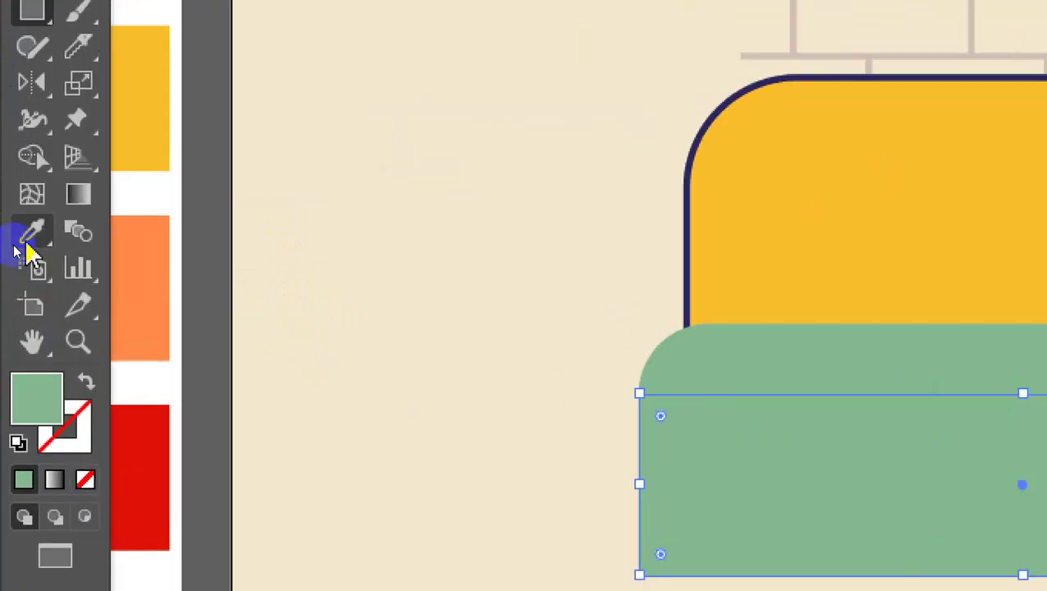
left_click(421, 246)
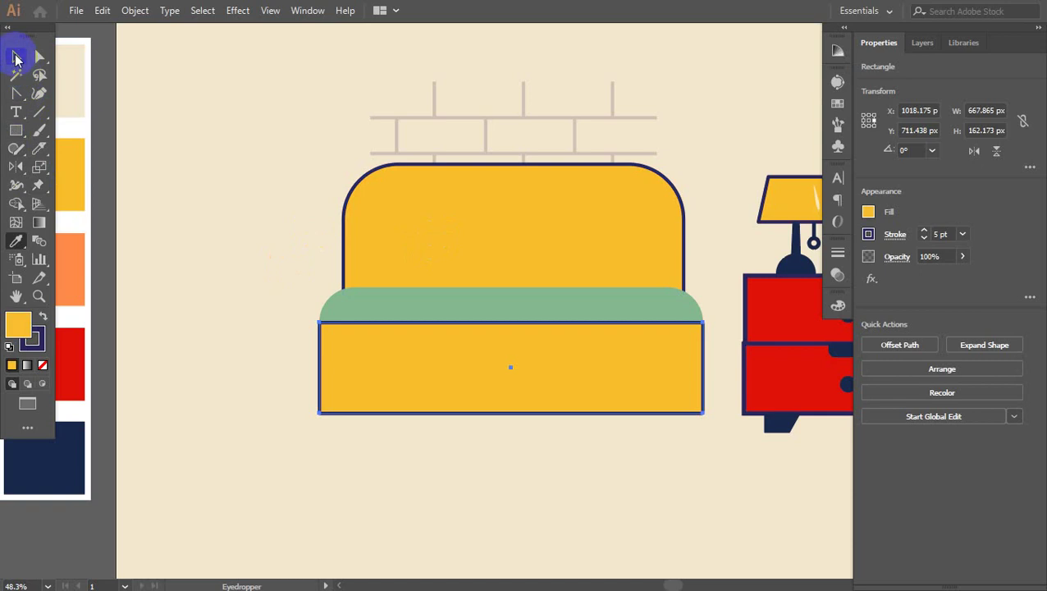
left_click(15, 58)
left_click(182, 222)
left_click(407, 395)
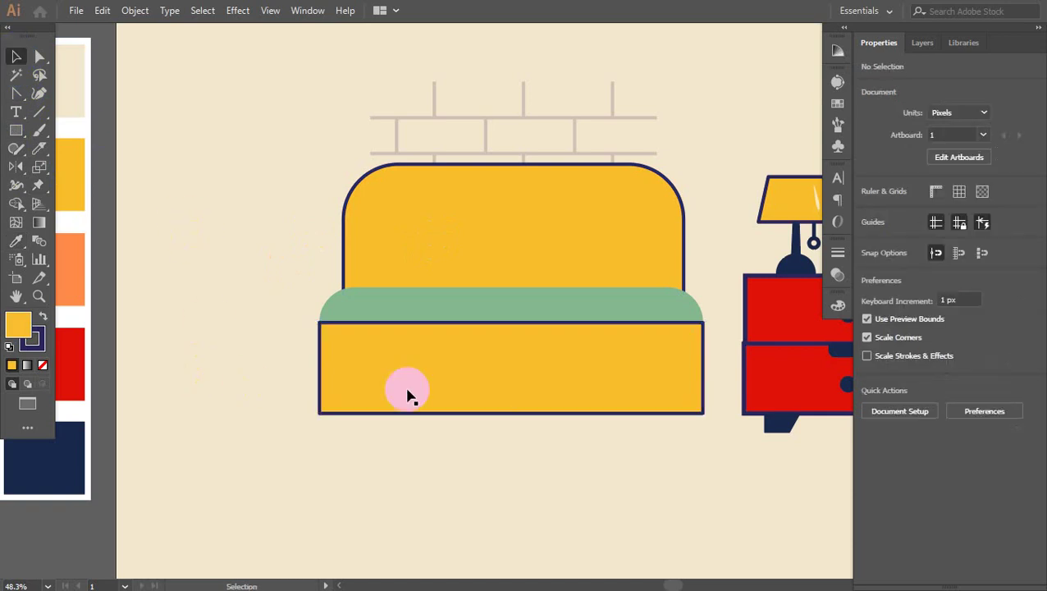
Outline the green mattress shape with a dark navy 5 pt stroke matching the other bed parts.
left_click(498, 311)
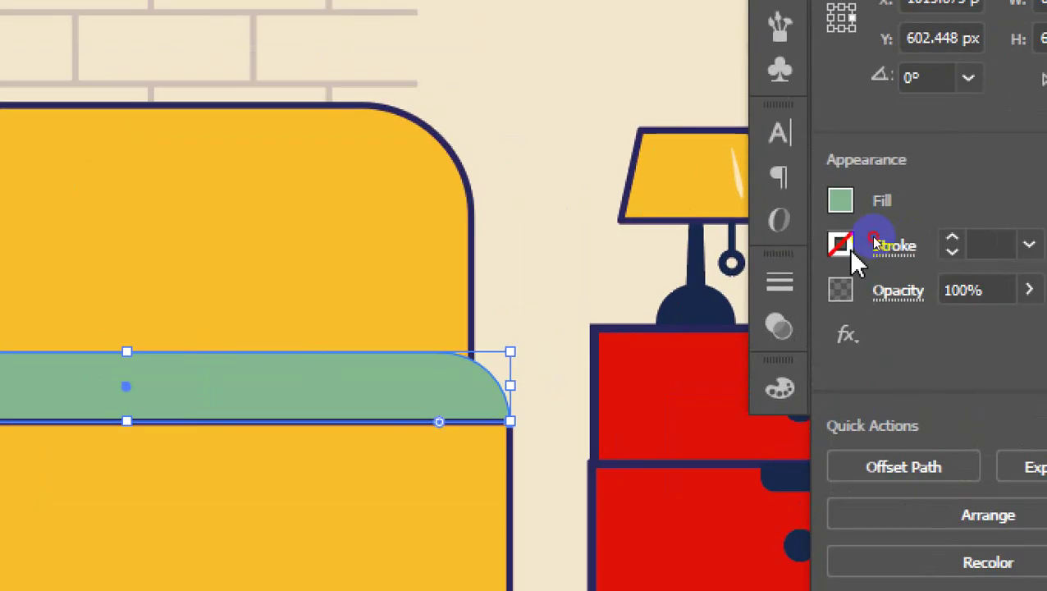
left_click(842, 245)
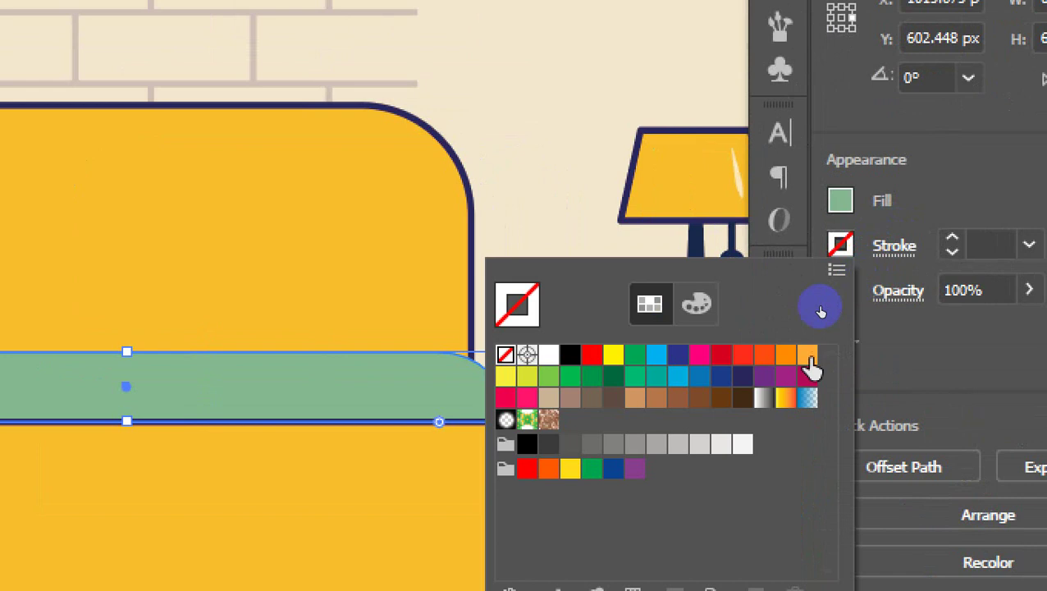
left_click(739, 371)
left_click(943, 267)
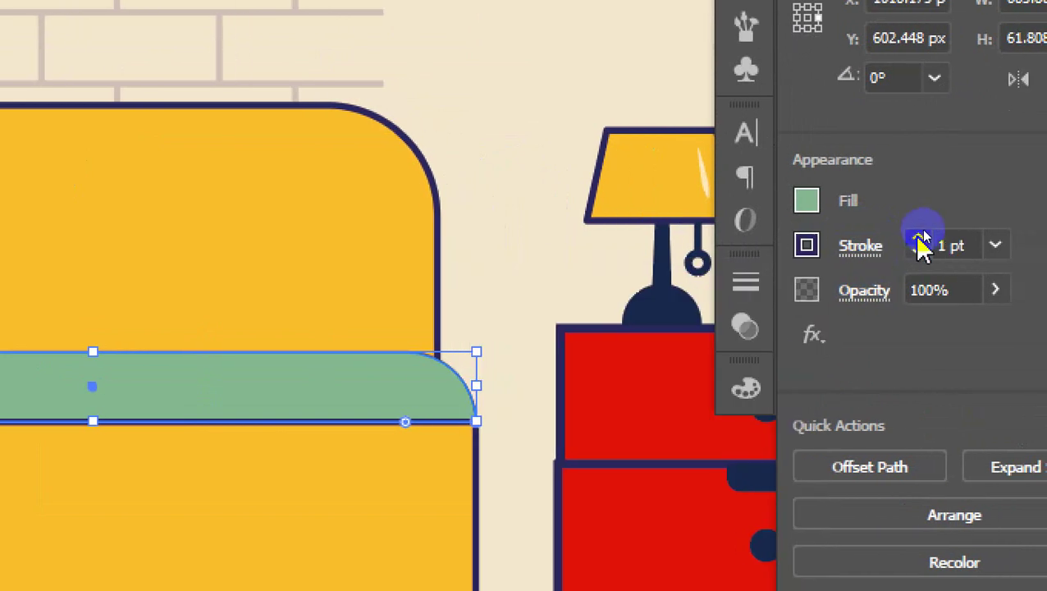
left_click(929, 238)
left_click(929, 238)
left_click(929, 238)
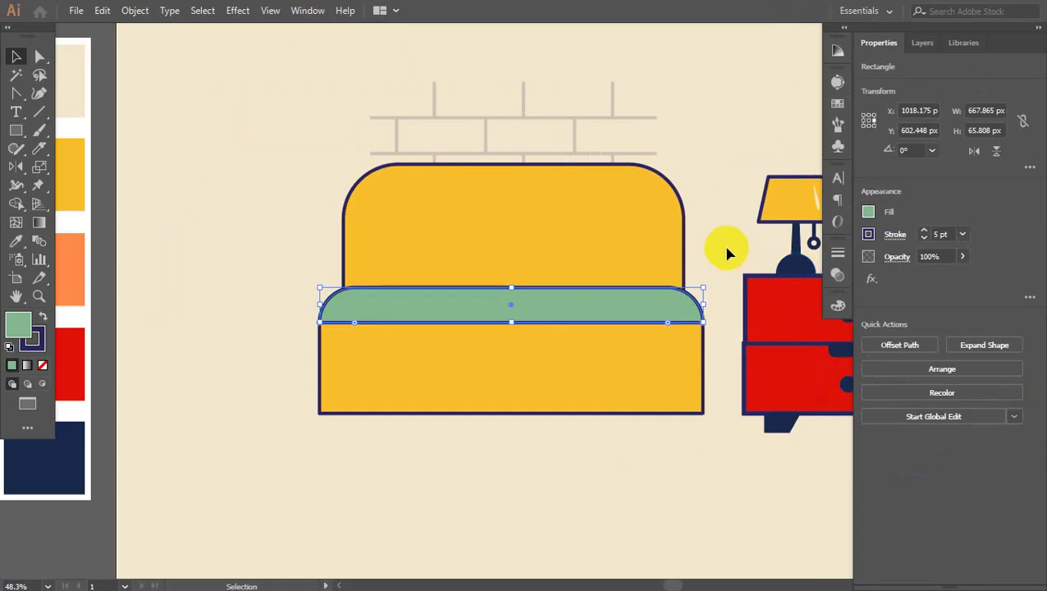
left_click(729, 251)
left_click_drag(709, 517, 624, 489)
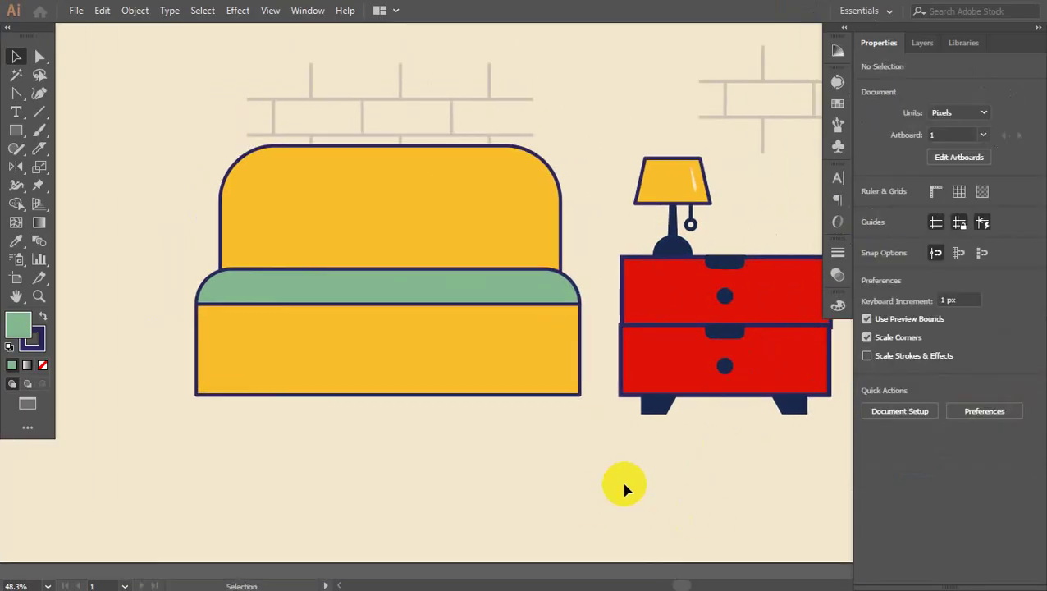
Ungroup the nightstand, move its left leg under the bed's lower left side, and widen it to about 129 px.
left_click(656, 415)
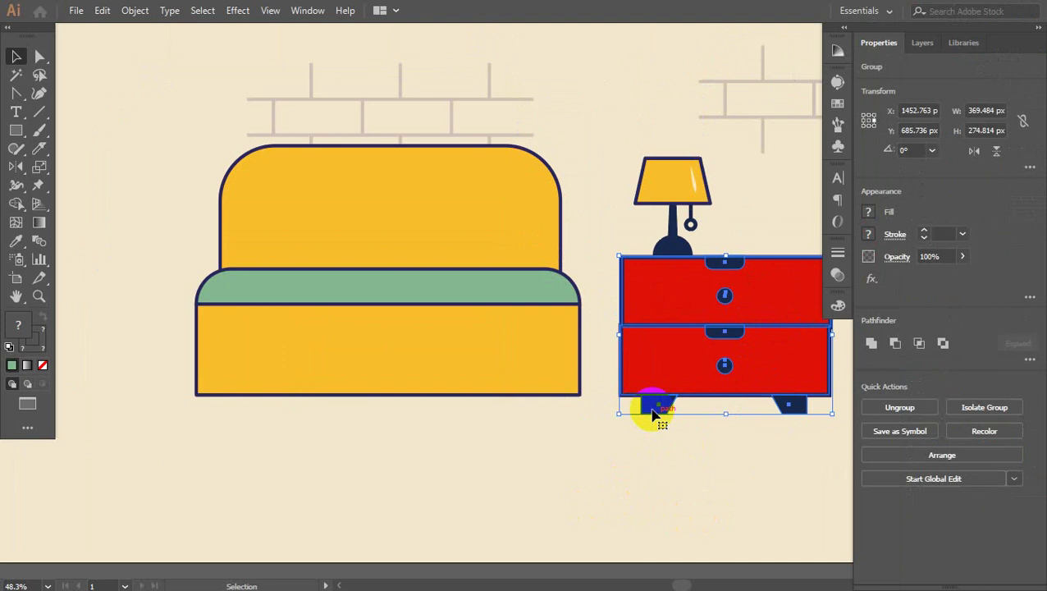
left_click(134, 10)
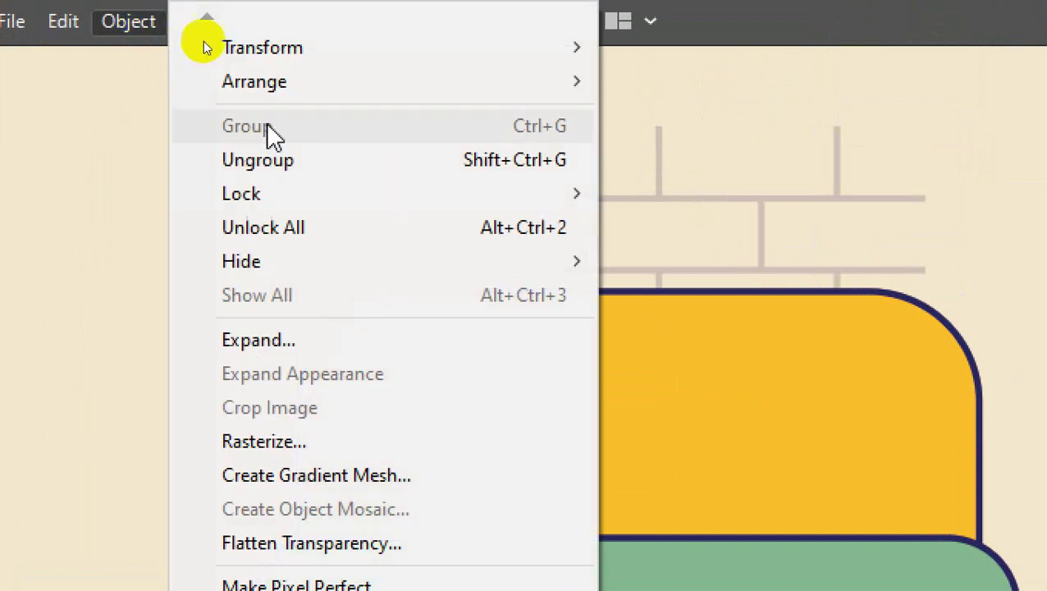
left_click(264, 160)
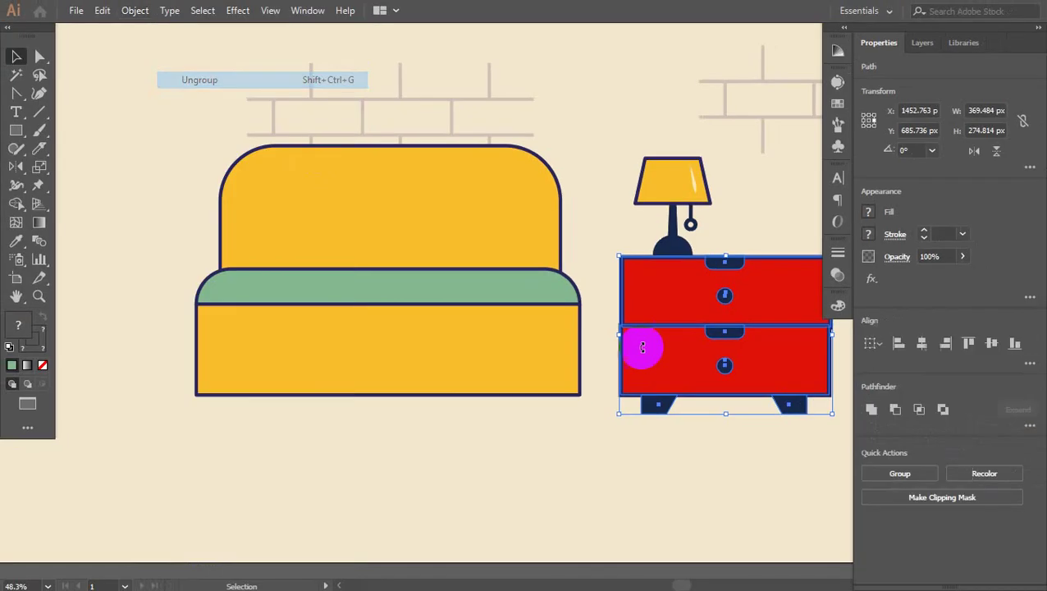
left_click(707, 487)
left_click_drag(661, 416, 303, 416)
left_click(471, 502)
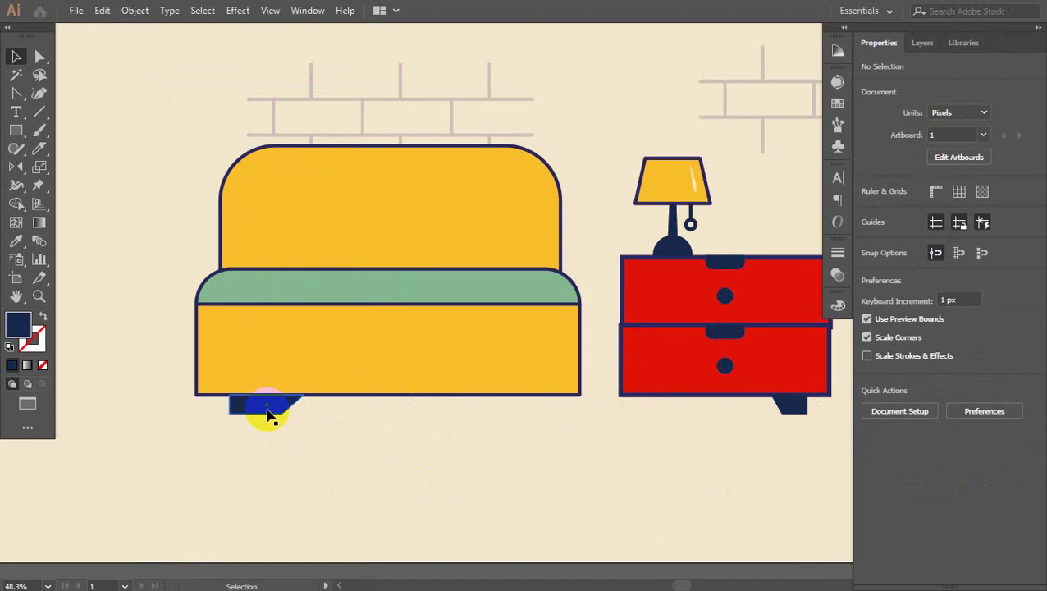
Copy the bed leg across to the bed's lower right side, mirrored horizontally so the slant faces inward.
left_click_drag(267, 415, 496, 408, "alt")
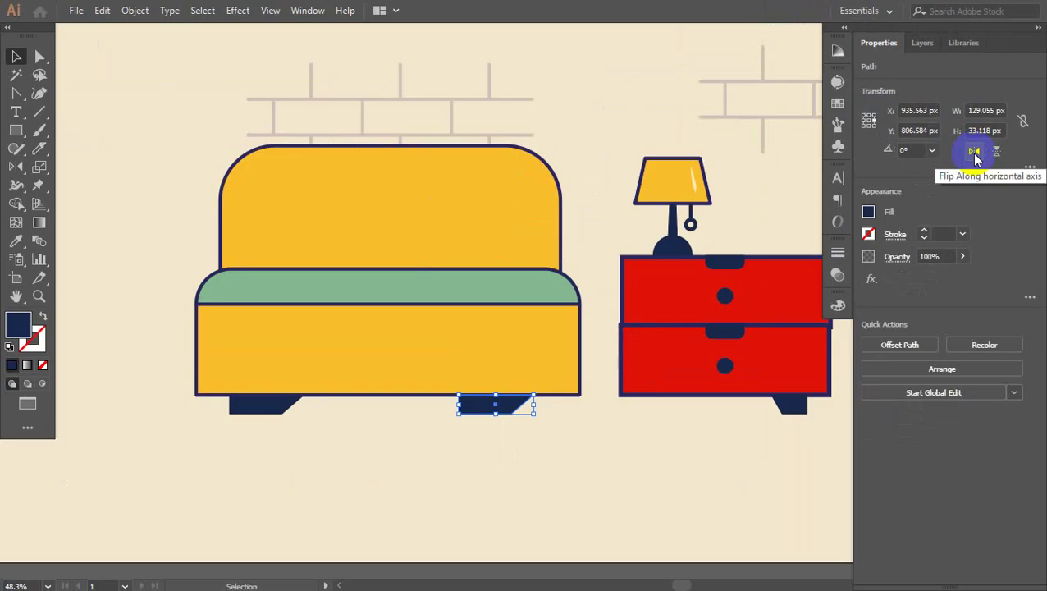
left_click(901, 304)
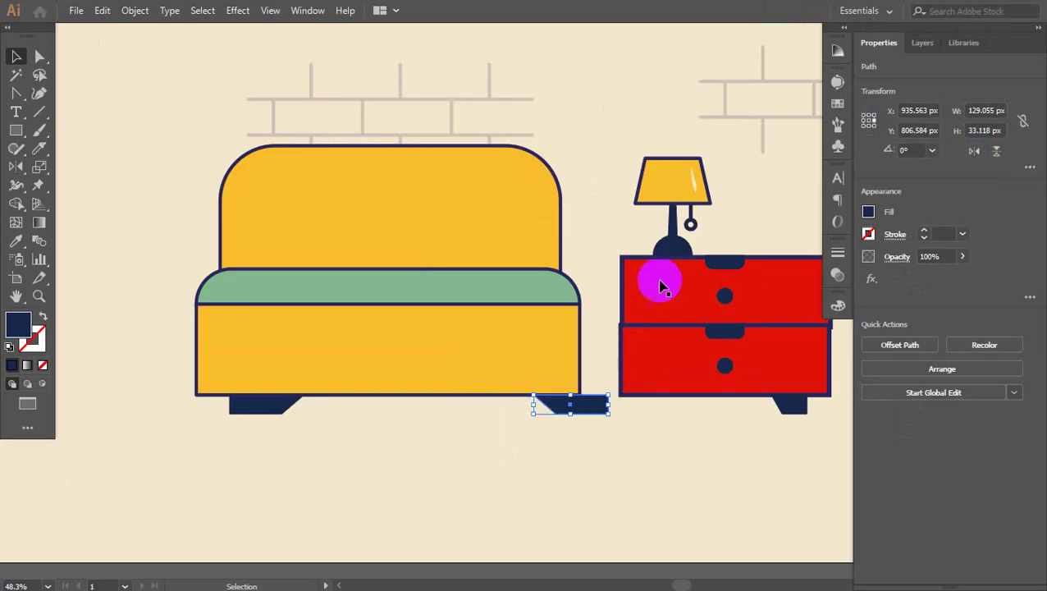
left_click_drag(584, 412, 518, 408)
left_click(515, 450)
left_click(587, 474)
Draw a pillow rectangle about 194 by 91 px on the mattress against the headboard's left half, and fill it with the palette's red.
scroll(586, 475, "up", 2)
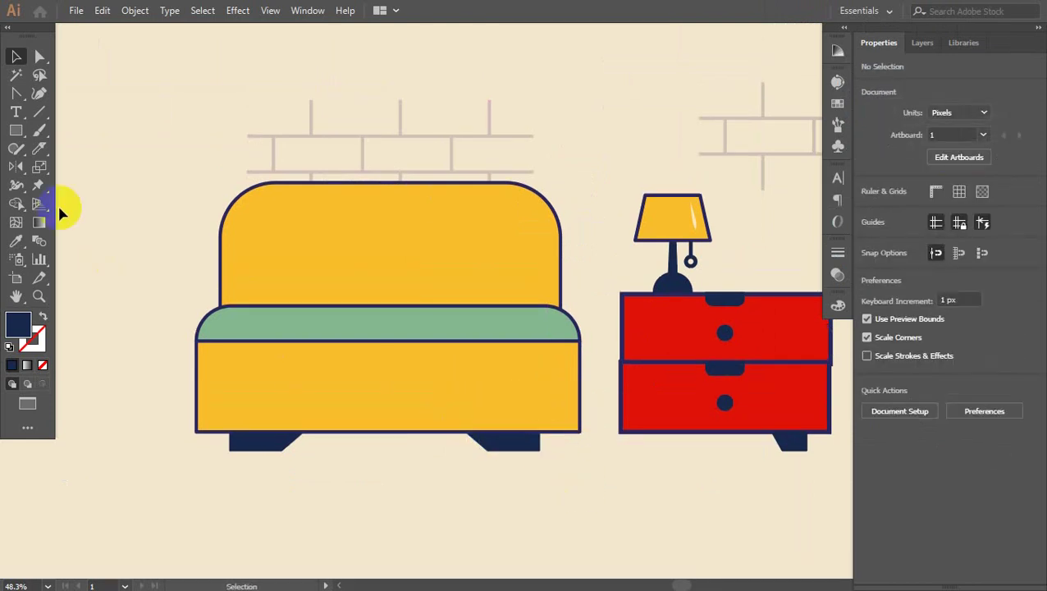
left_click(16, 128)
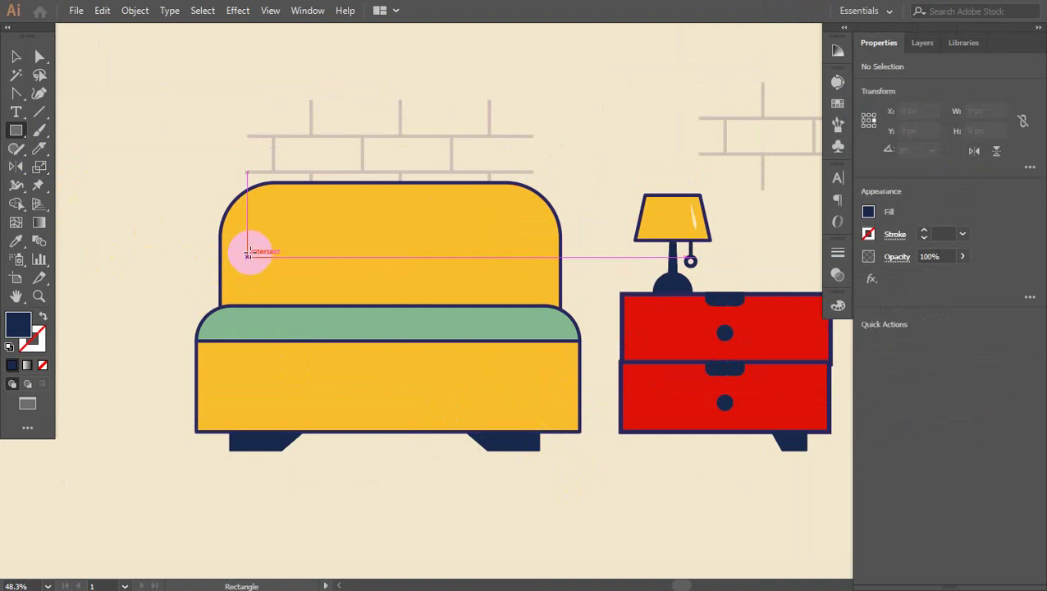
left_click_drag(279, 284, 363, 306)
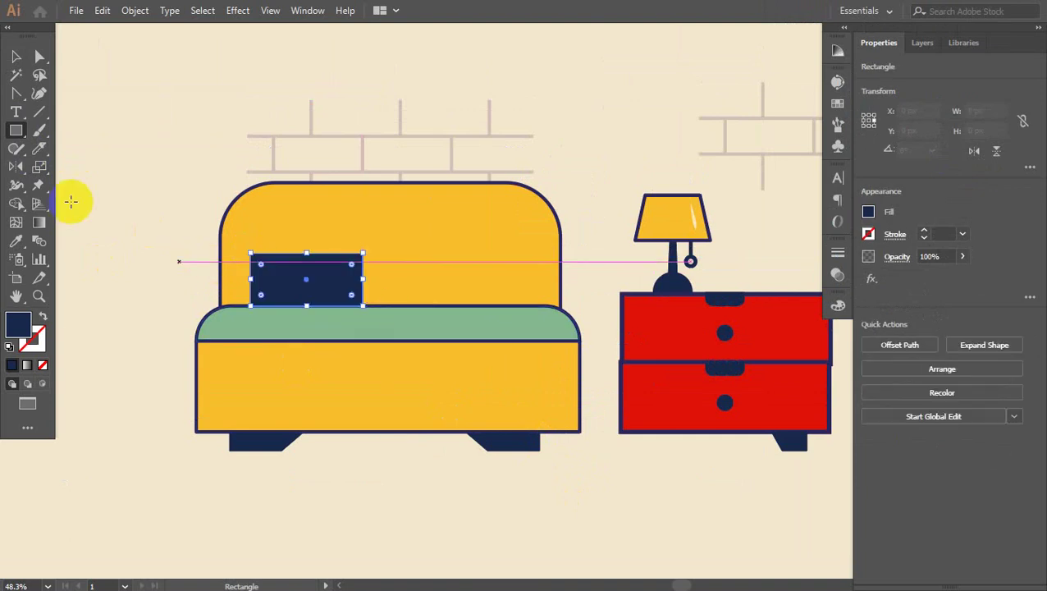
left_click(17, 58)
key("ctrl+space")
left_click_drag(229, 242, 673, 283)
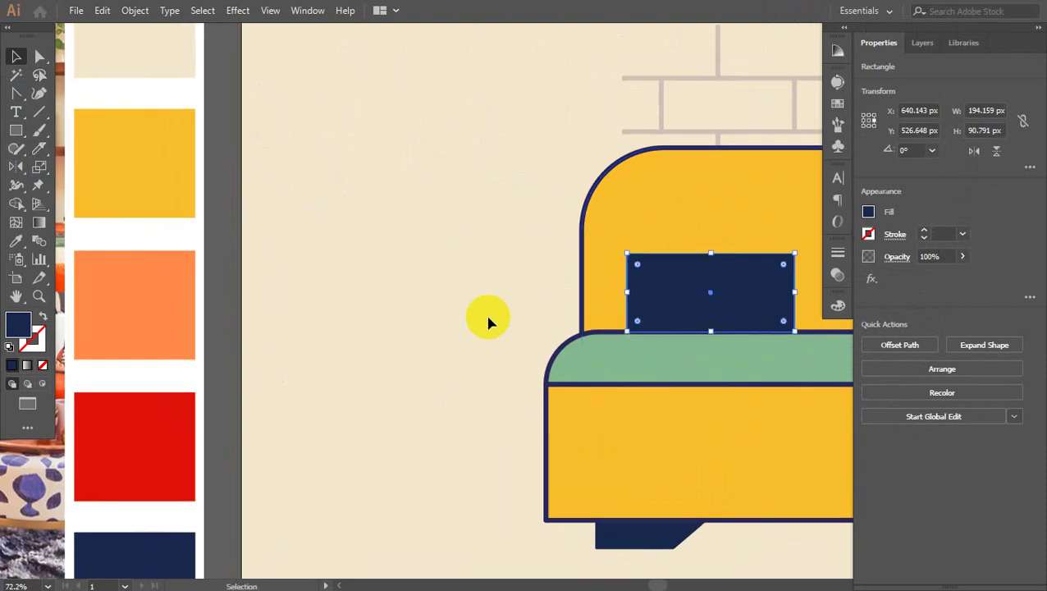
key("i")
left_click(152, 421)
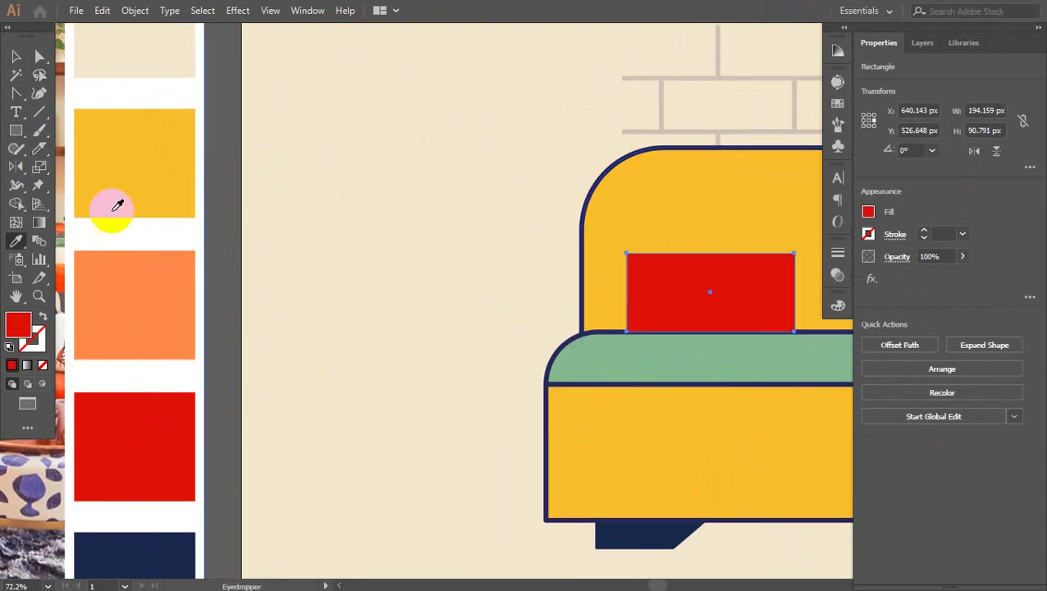
left_click(144, 291)
left_click(142, 406)
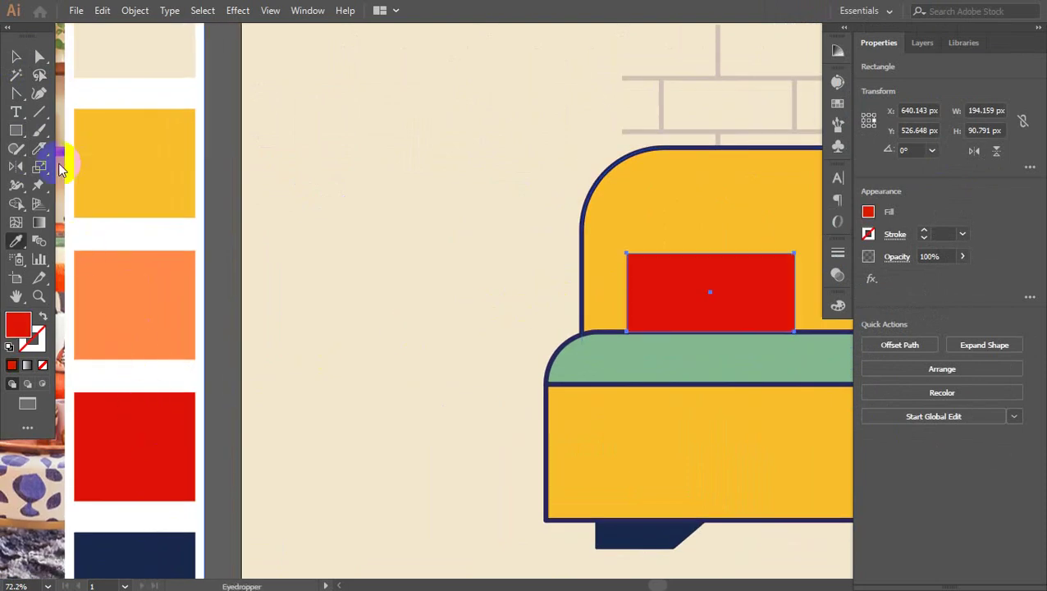
Round all four pillow corners to a radius of about 30 px, and place a copy level with it on the headboard's right half.
left_click(18, 54)
scroll(369, 295, "right", 5)
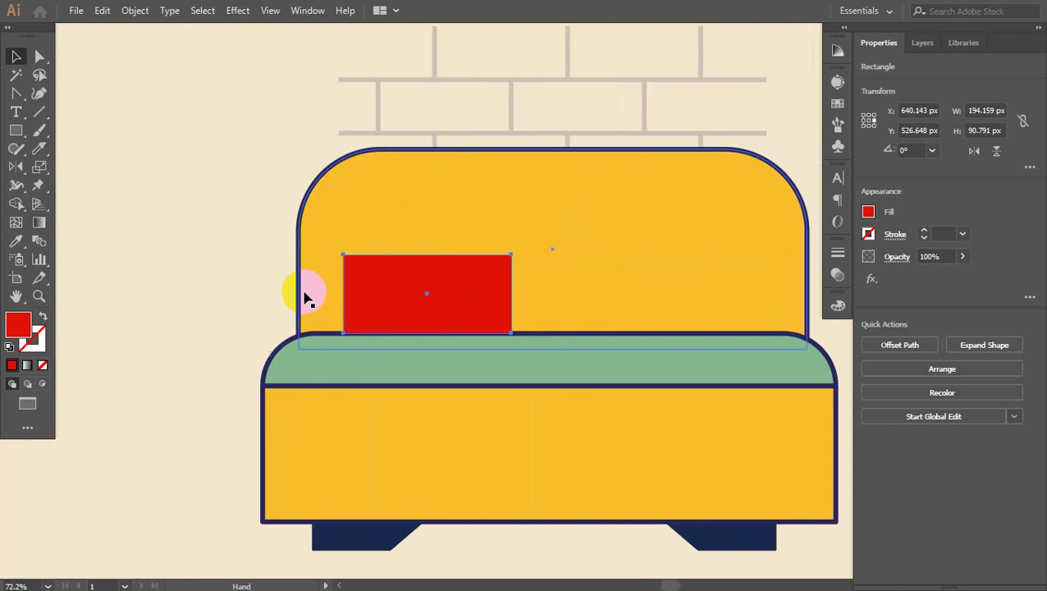
left_click_drag(354, 268, 373, 279)
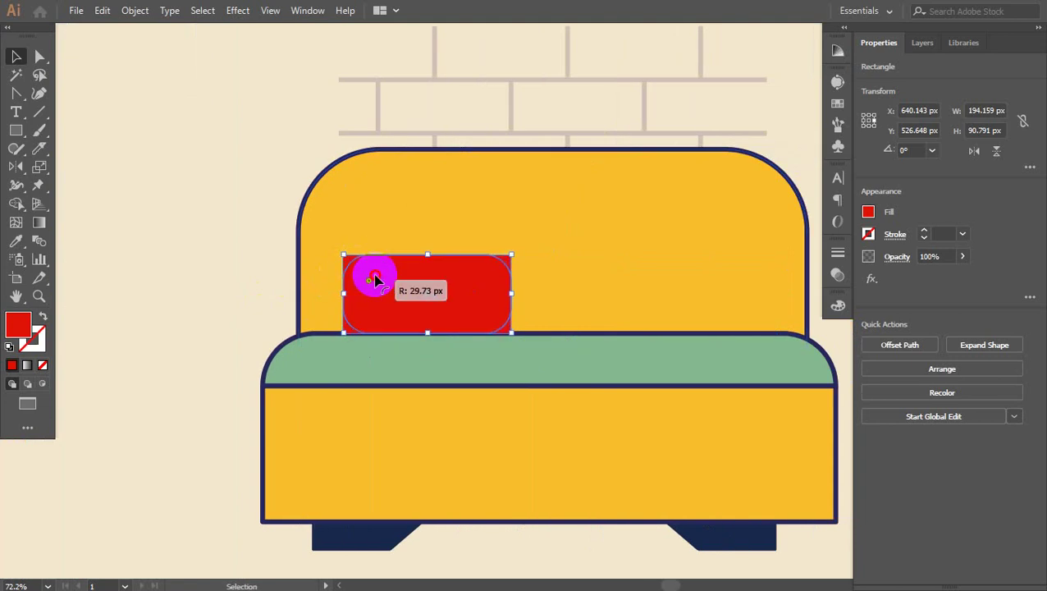
left_click(192, 284)
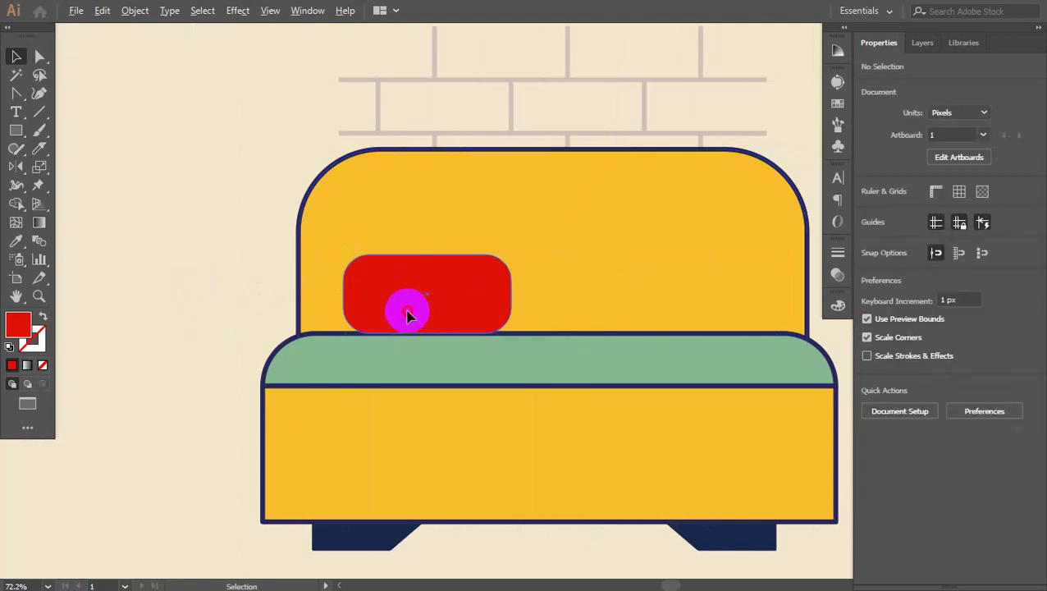
left_click_drag(408, 315, 650, 314)
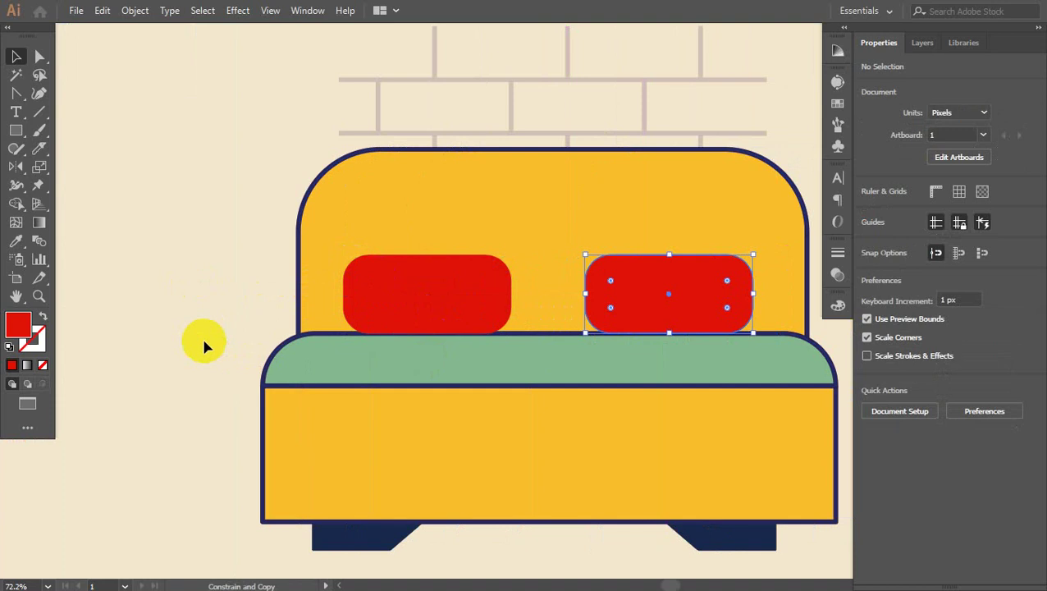
Duplicate the left pillow in place and lower the copy's top edge to make it about 77 px high.
left_click(408, 296)
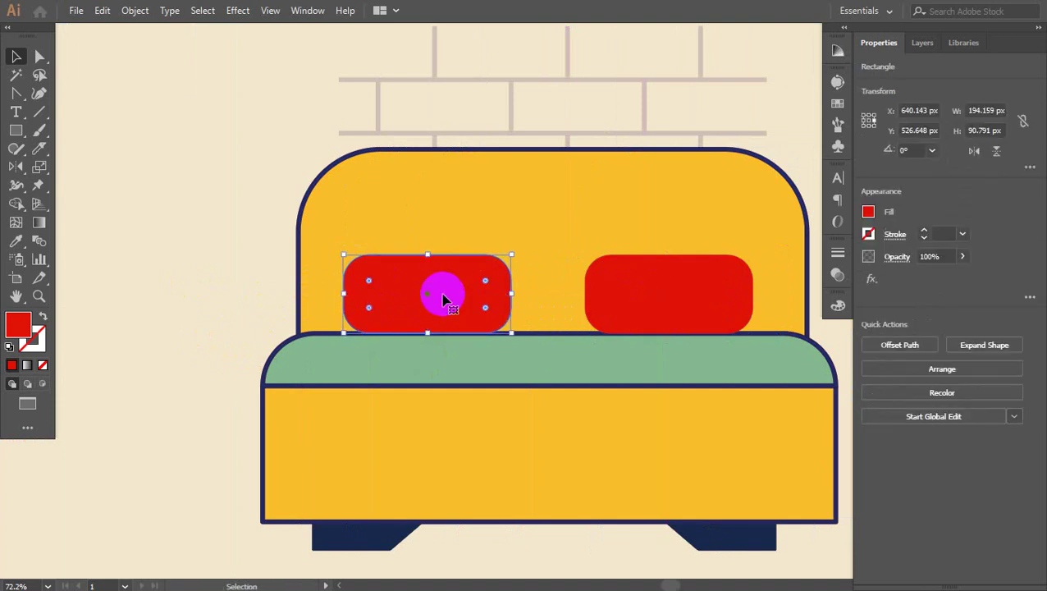
key("ctrl+plus")
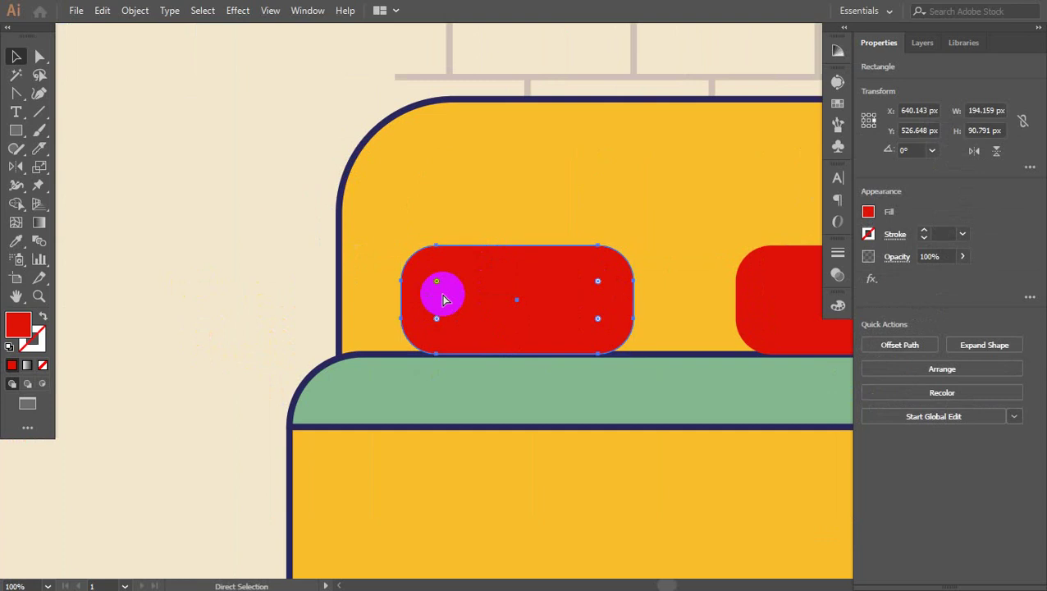
left_click(510, 243)
left_click_drag(518, 245, 771, 263)
Fill the shorter pillow copy with white and reduce its opacity to 44%.
left_click(869, 212)
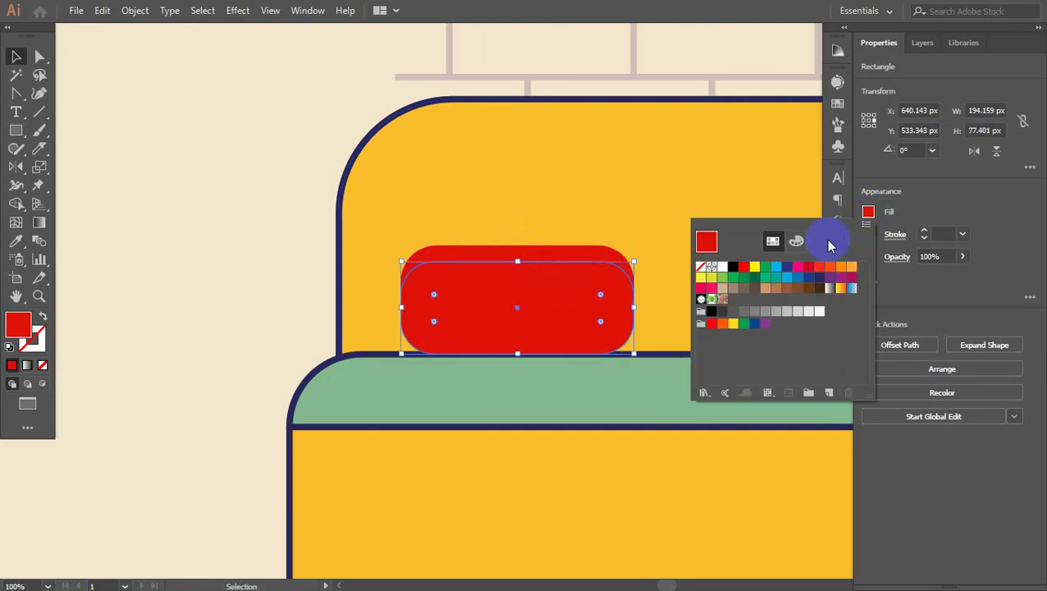
left_click(838, 254)
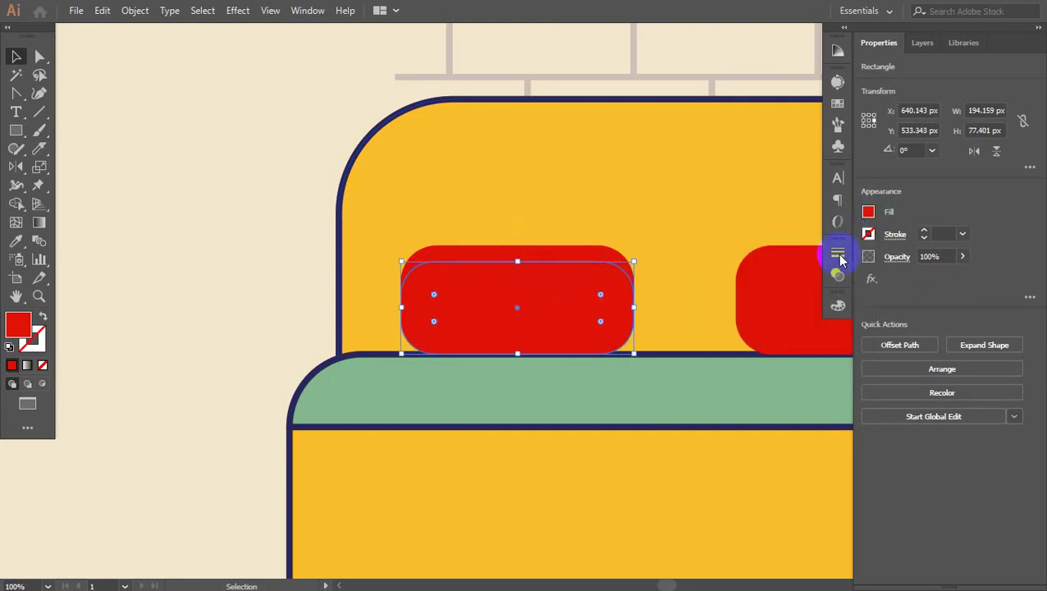
left_click(867, 212)
left_click(720, 269)
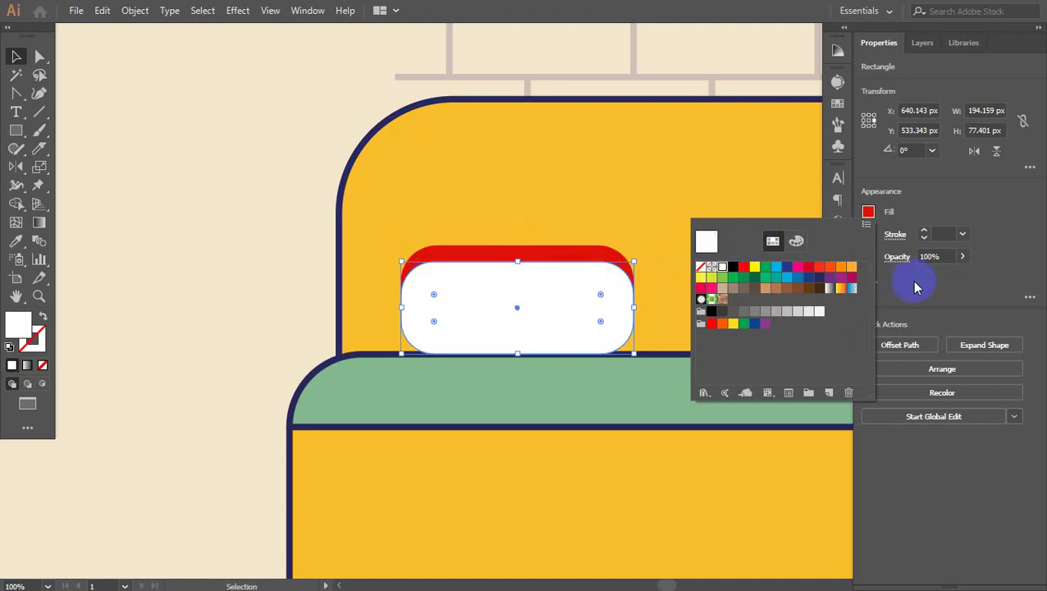
left_click(912, 279)
left_click(962, 256)
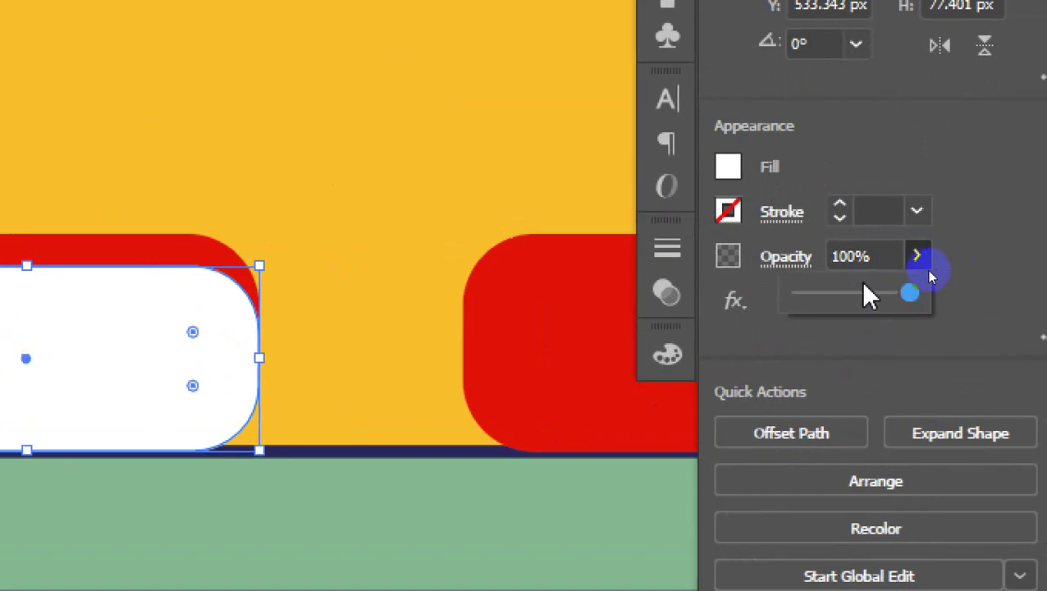
left_click_drag(870, 296, 822, 300)
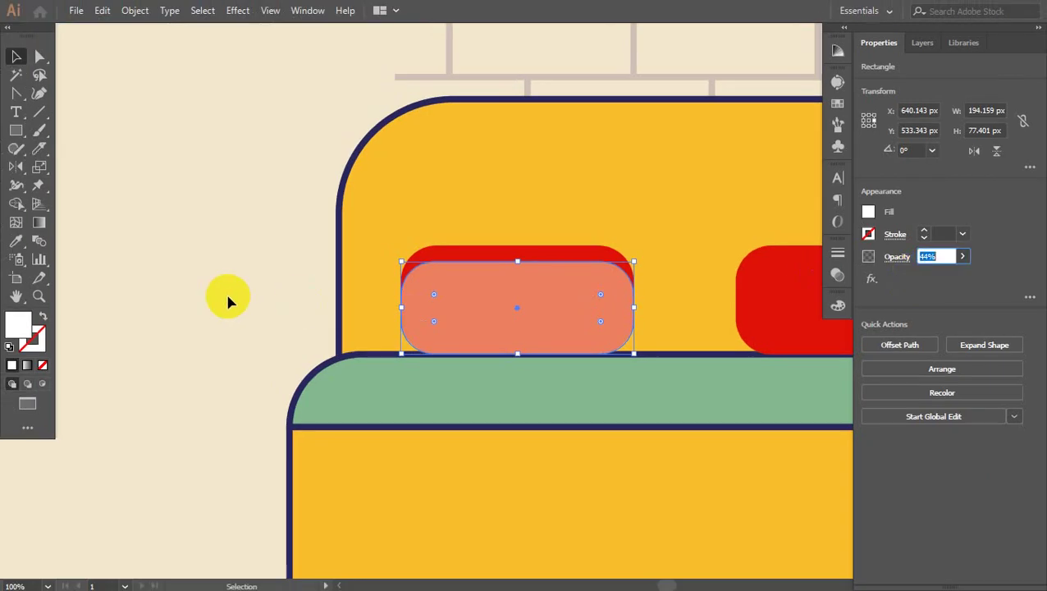
left_click(228, 302)
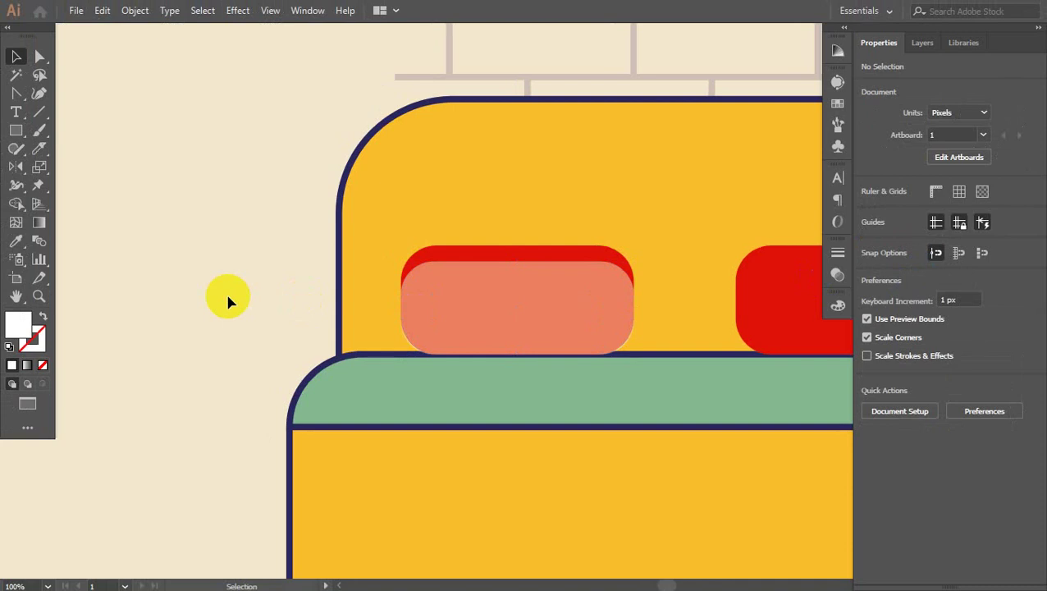
Lower the white overlay's opacity further, leaving only a faint tint over the red pillow.
left_click(451, 303)
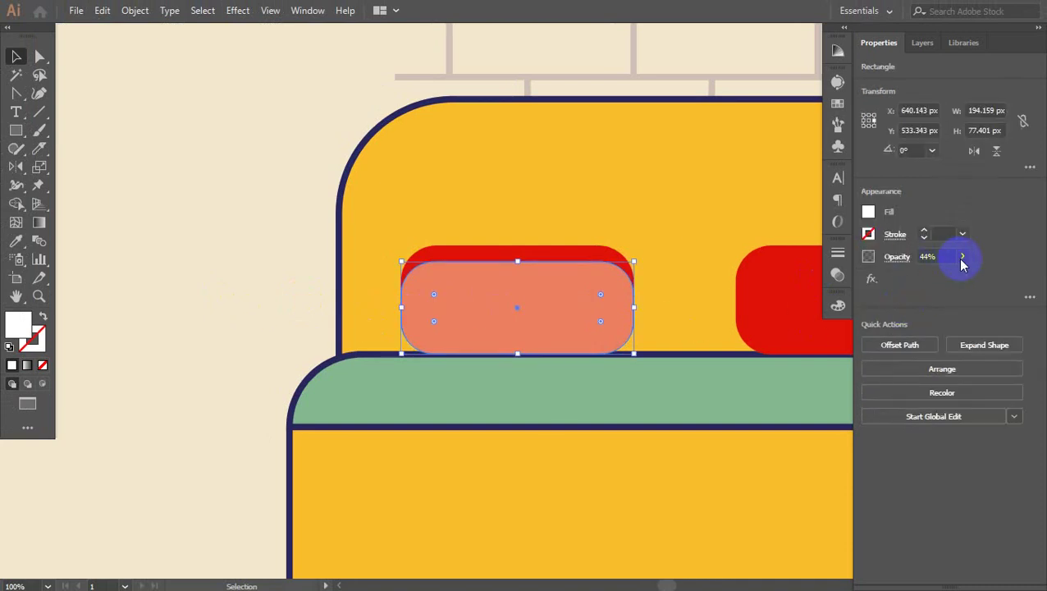
left_click_drag(919, 277, 906, 276)
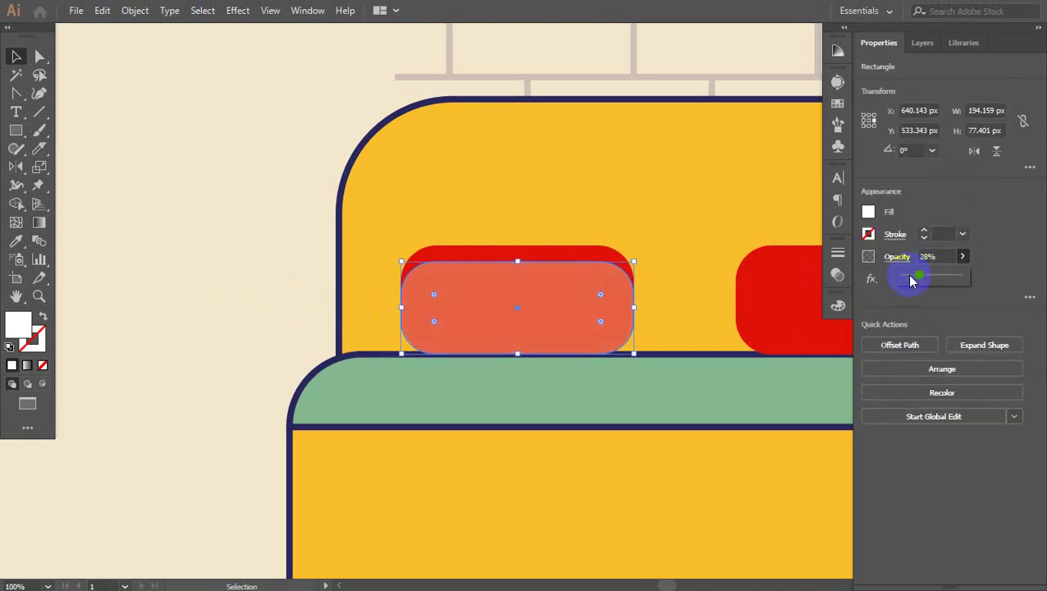
left_click(787, 289)
left_click(273, 252)
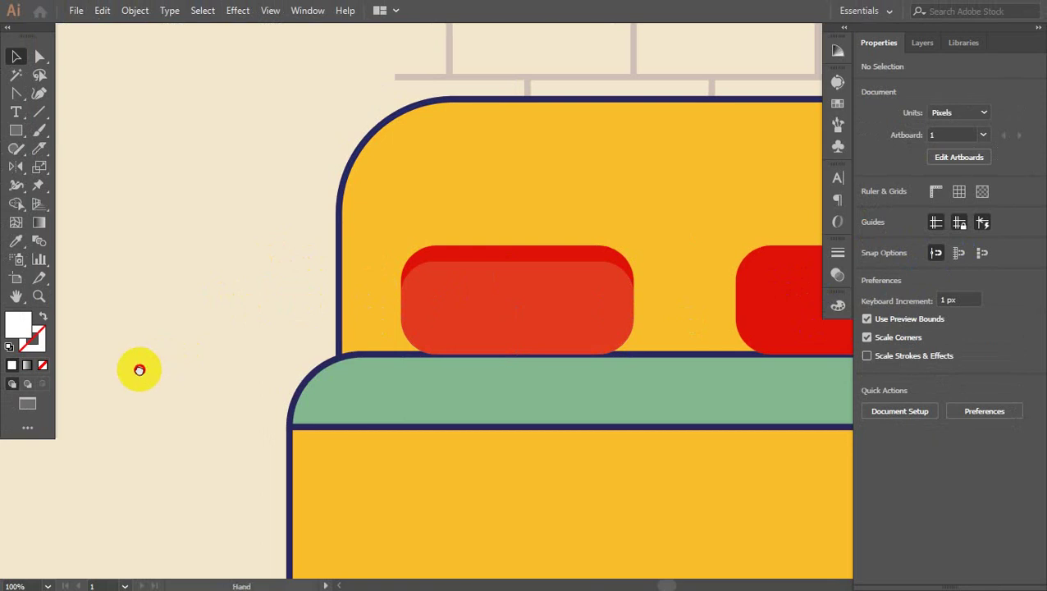
Group the left pillow with its overlay, and replace the plain right pillow with a copy of that group.
scroll(138, 367, "right", 5)
left_click(307, 324)
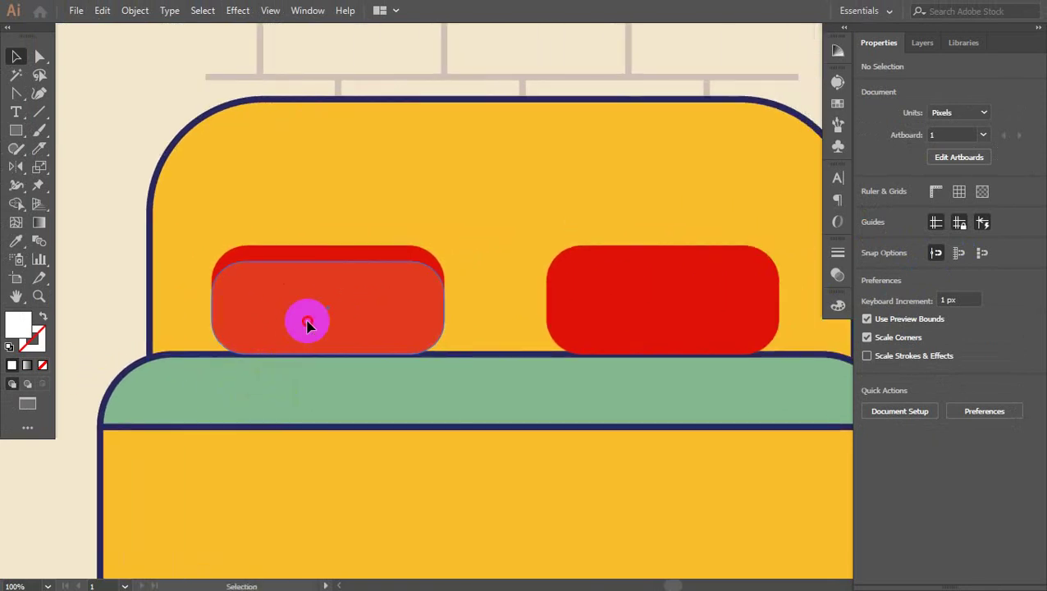
left_click(309, 254, "shift")
key("ctrl+g")
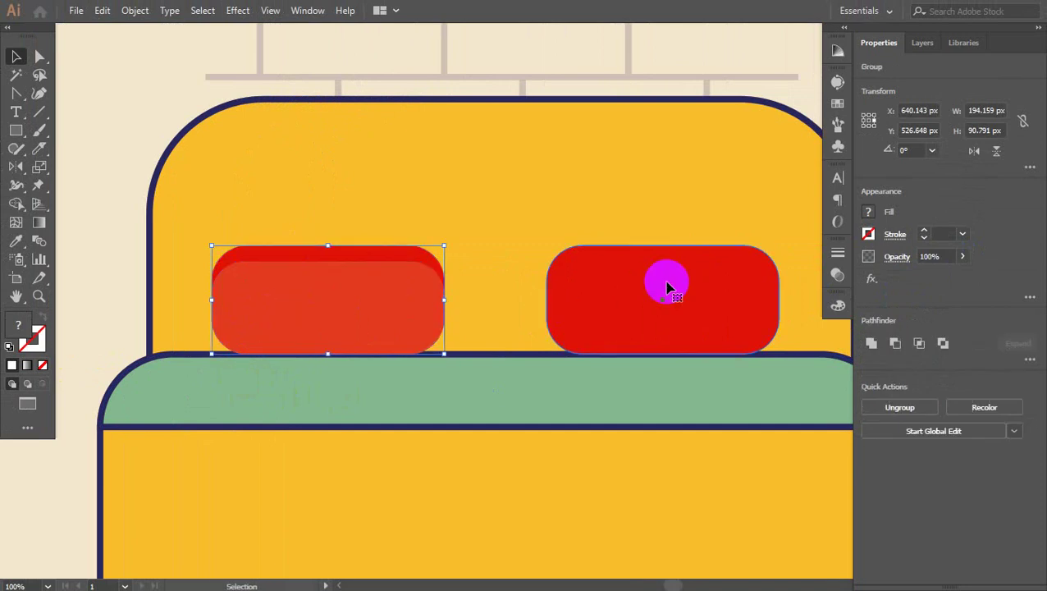
left_click(667, 285)
key("Delete")
left_click_drag(379, 299, 696, 308)
left_click(89, 230)
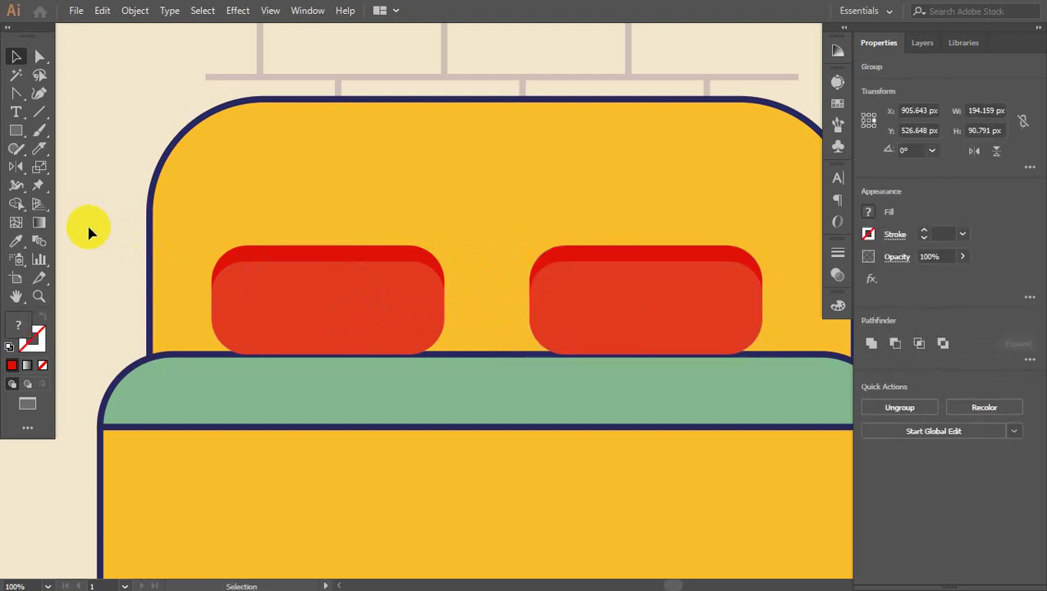
Draw a red ellipse about 295 by 95 px across the left part of the green mattress's lower edge.
key("ctrl+minus")
key("ctrl+minus")
key("ctrl+minus")
left_click_drag(699, 371, 817, 403)
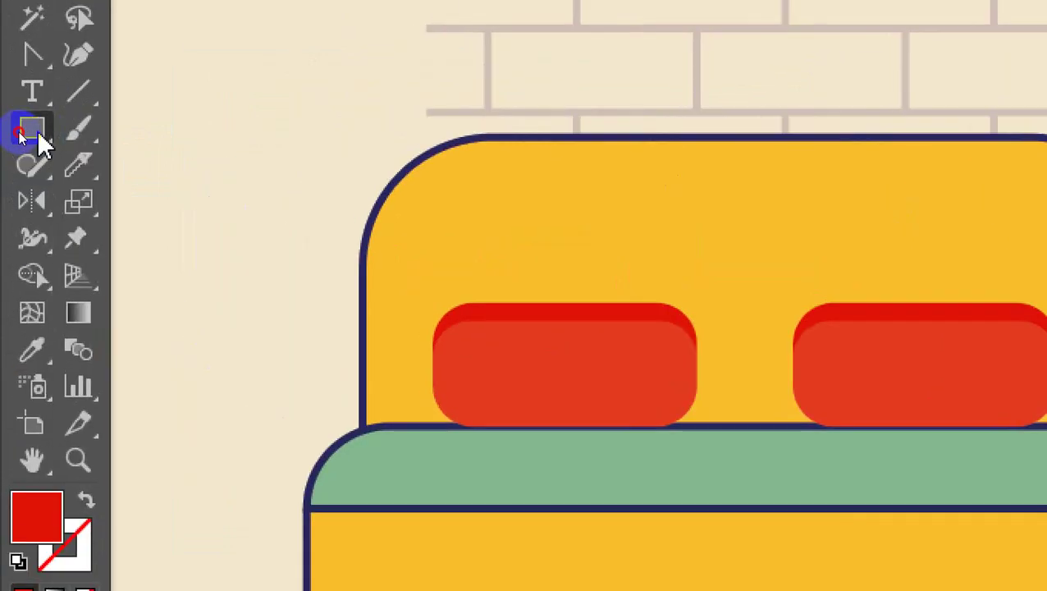
left_click(17, 133)
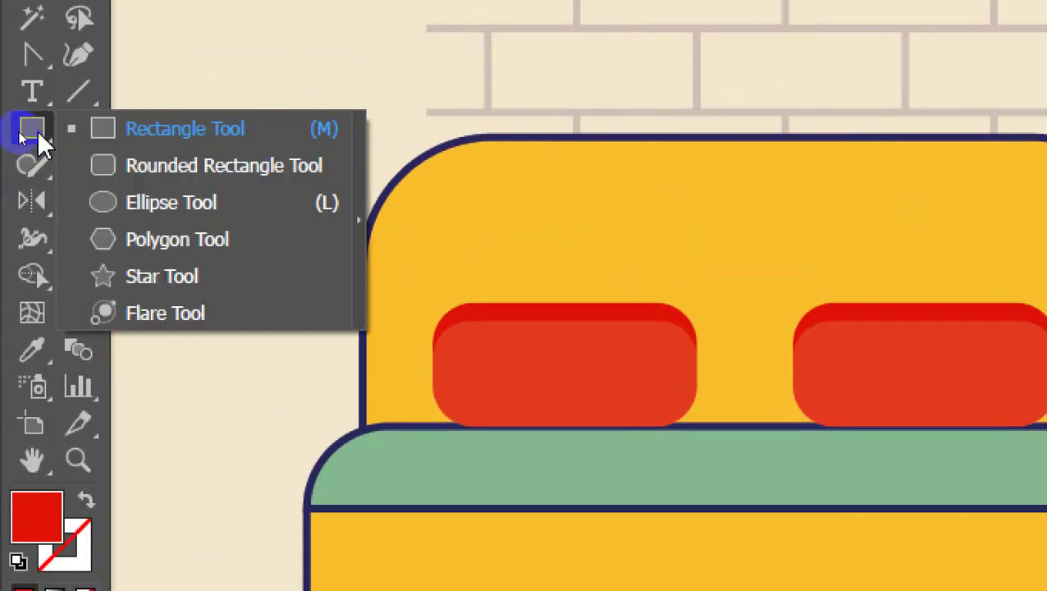
left_click(117, 207)
left_click_drag(192, 292, 392, 355)
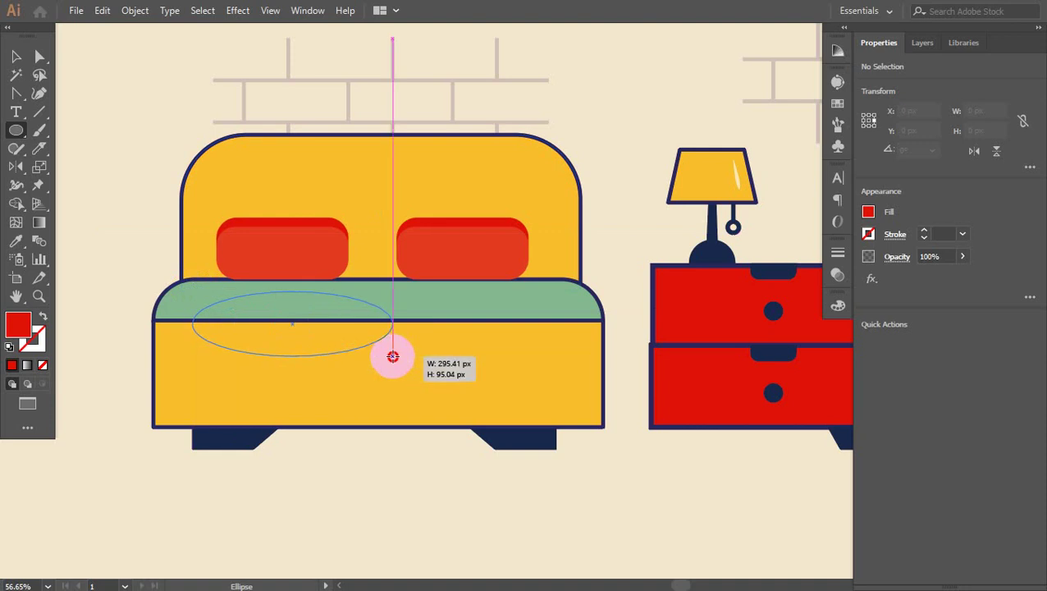
left_click(18, 58)
left_click(269, 316)
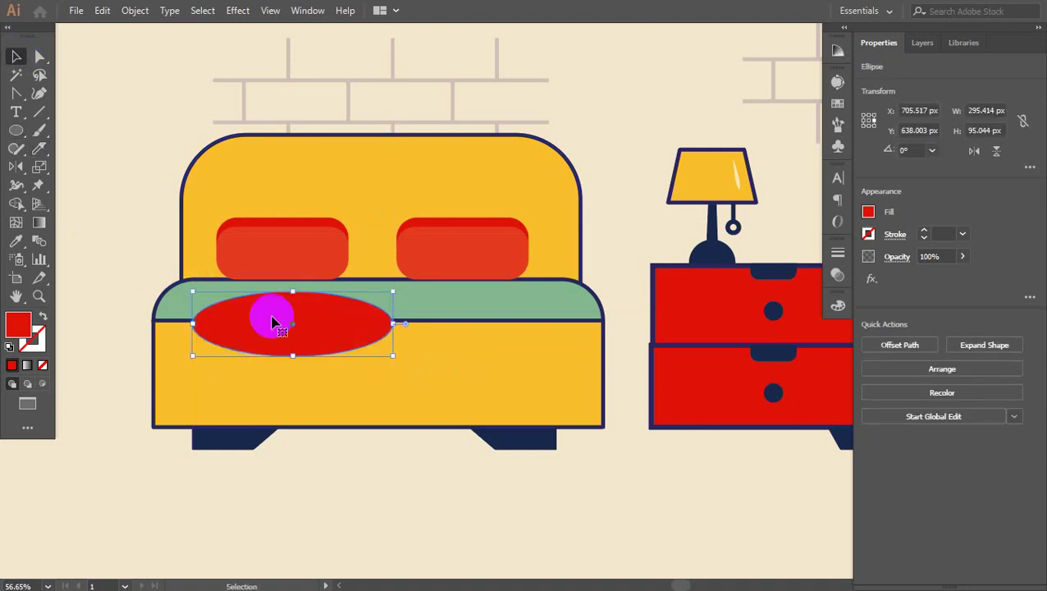
left_click(317, 304)
left_click(331, 304)
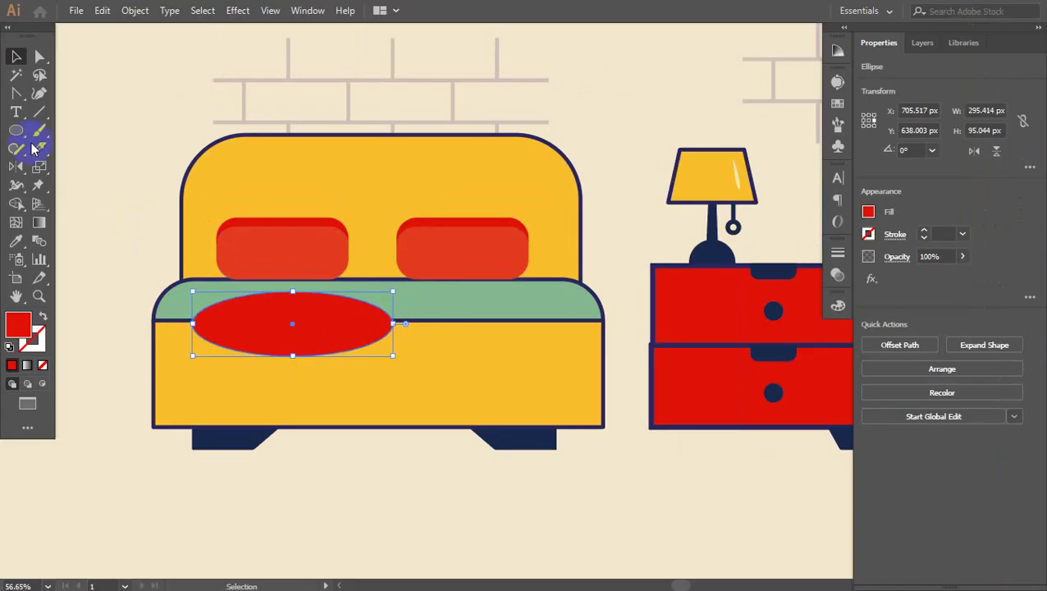
Reshape the red ellipse into a wavy blanket by curving its upper and lower edges with the Anchor Point tool.
left_click(16, 95)
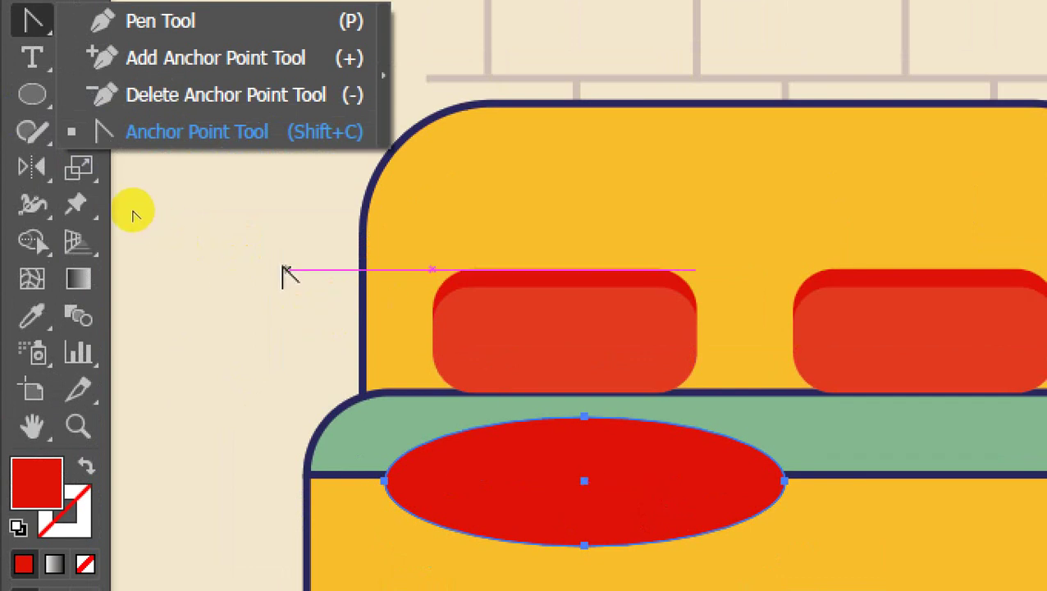
left_click(158, 140)
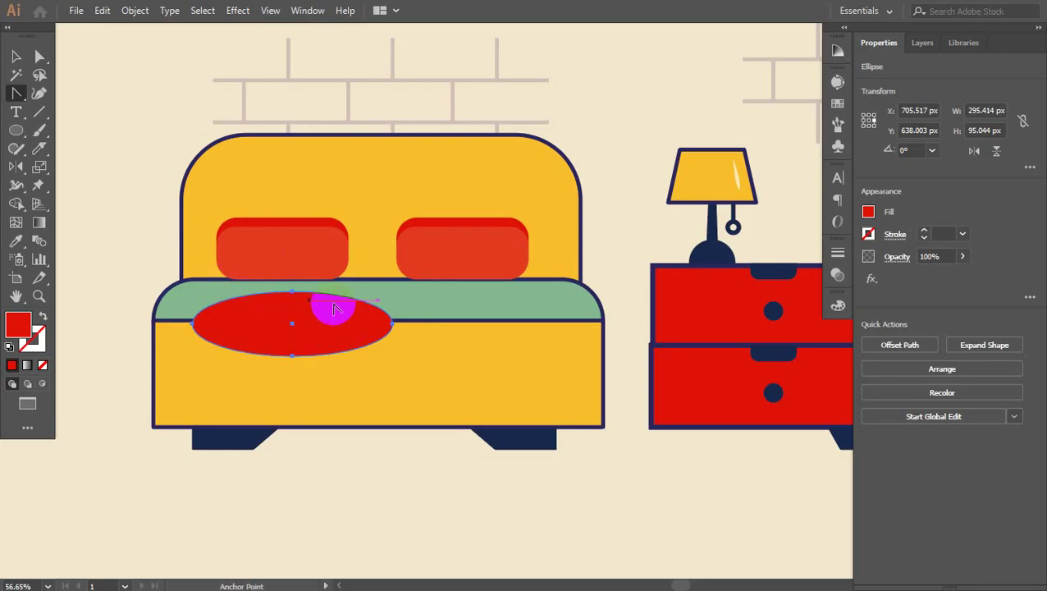
left_click_drag(705, 442, 688, 477)
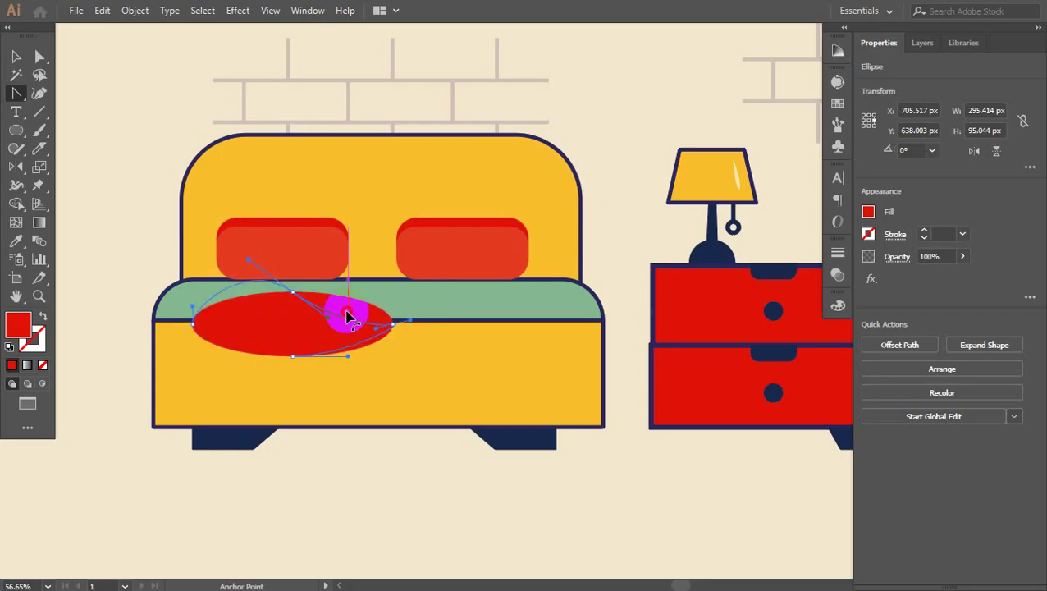
left_click_drag(347, 316, 344, 312)
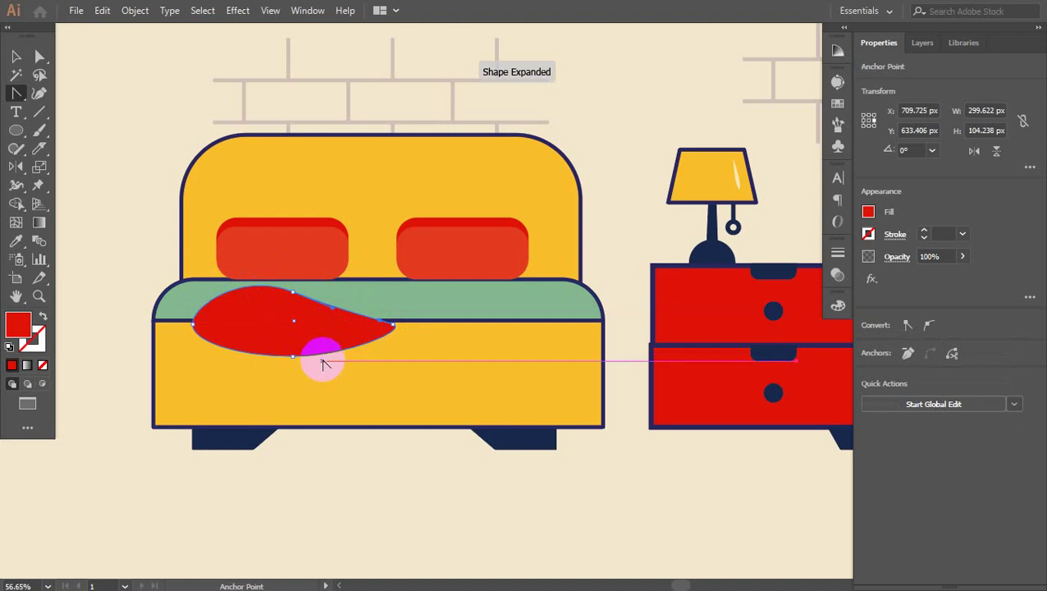
left_click_drag(323, 363, 334, 375)
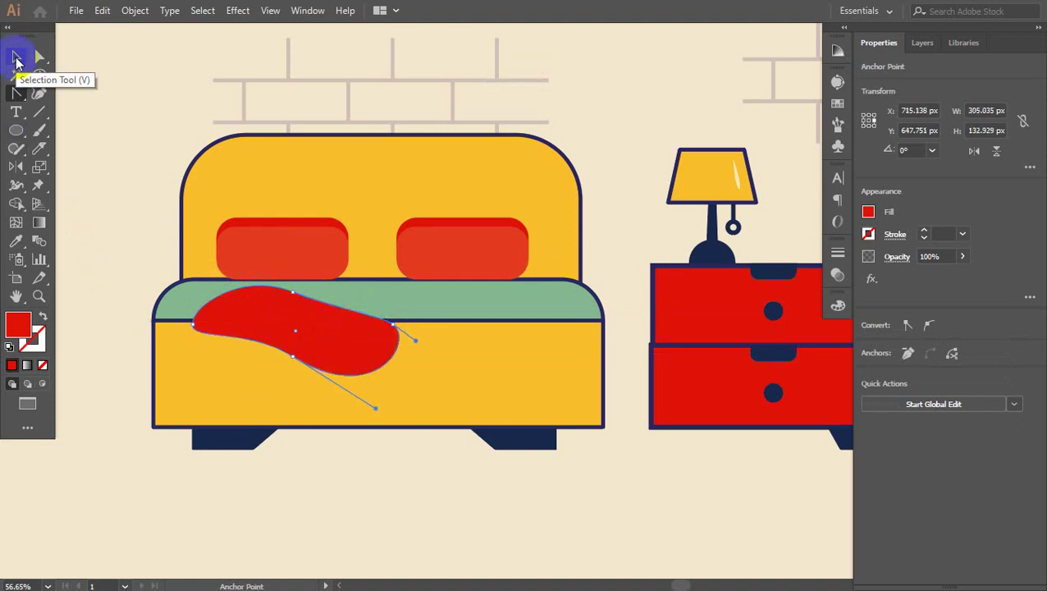
Widen the red blanket to about 397 px and position it across the green mattress and bed front.
left_click(16, 58)
left_click_drag(306, 344, 348, 342)
left_click_drag(421, 337, 482, 343)
left_click_drag(389, 332, 384, 344)
left_click(114, 266)
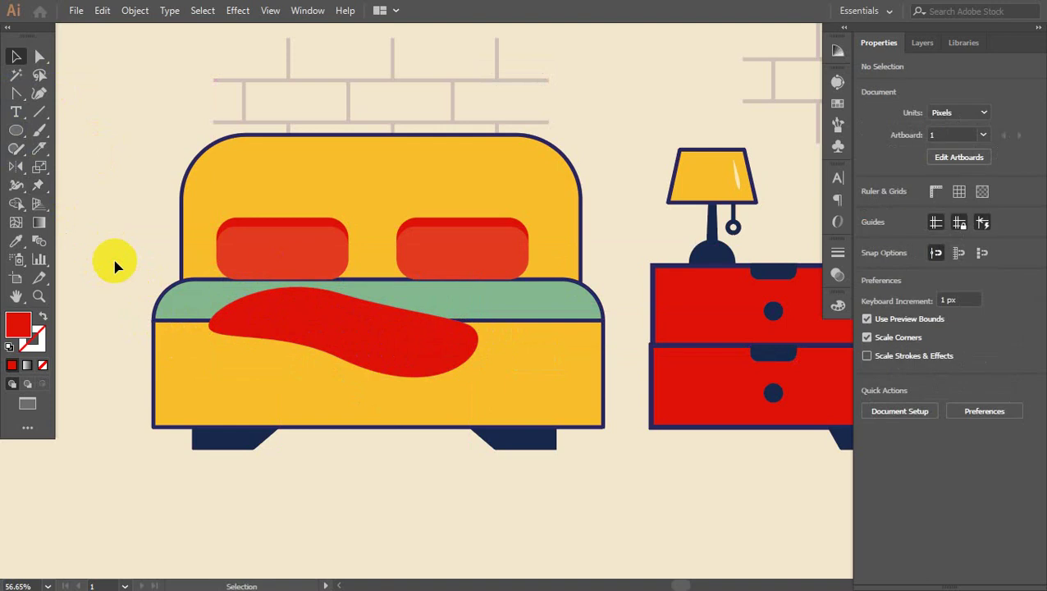
Try filling the blanket with an orange sampled from the reference photo.
key("ctrl+minus")
key("ctrl+minus")
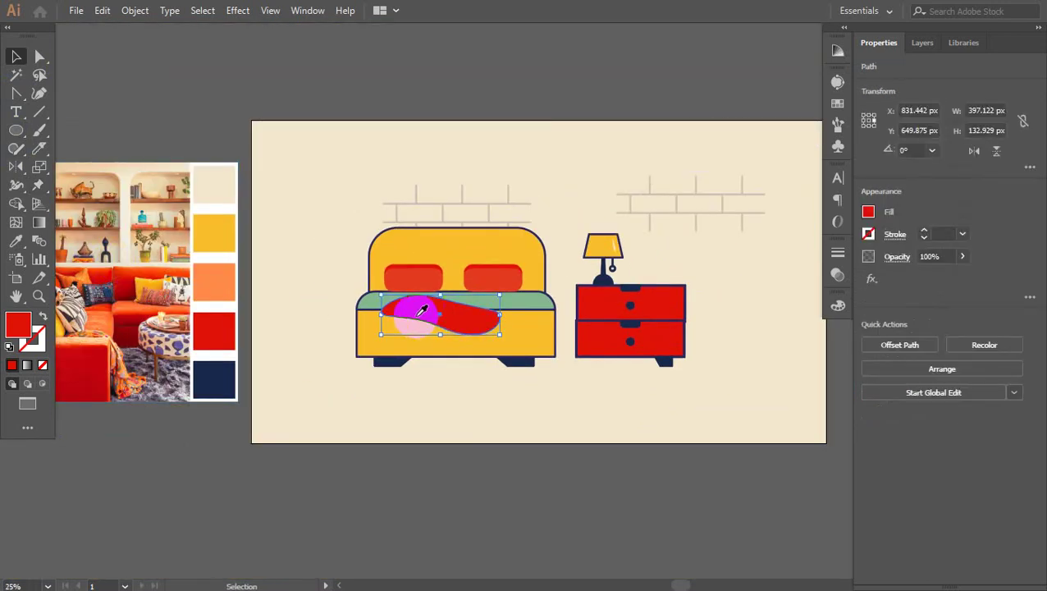
key("i")
left_click(115, 332)
left_click(111, 370)
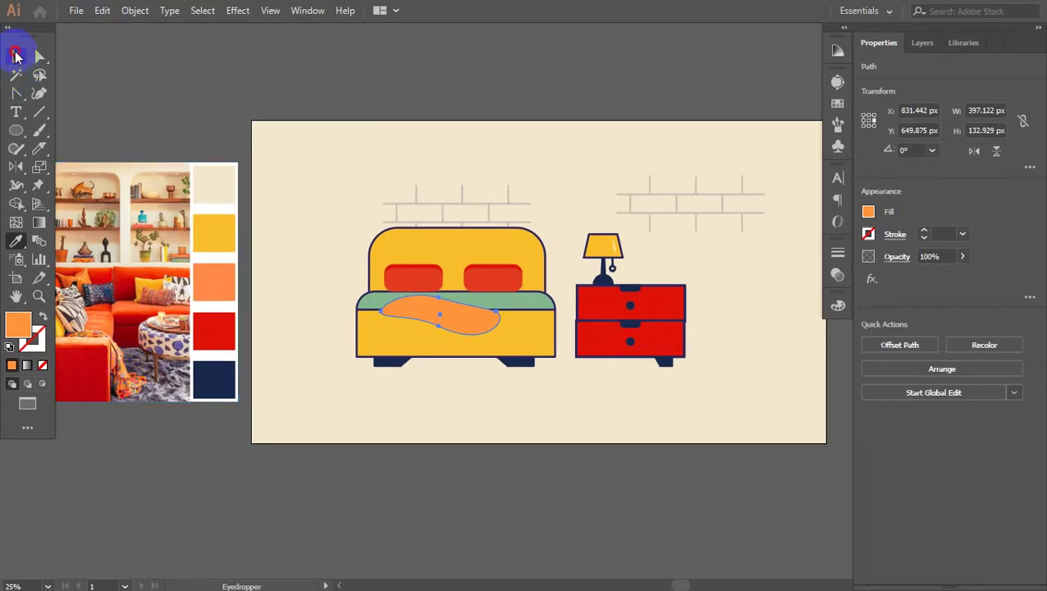
left_click(14, 56)
left_click(174, 119)
Try other sampled fills on the blanket, including dark red from the photo, and return it to the pillow's red.
left_click(422, 313)
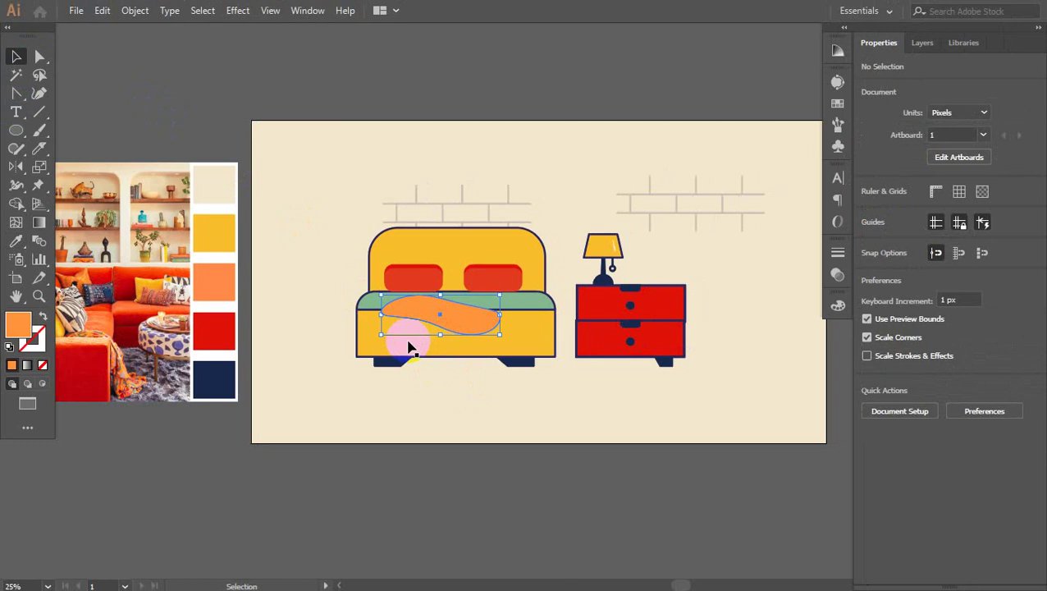
key("i")
left_click(131, 331)
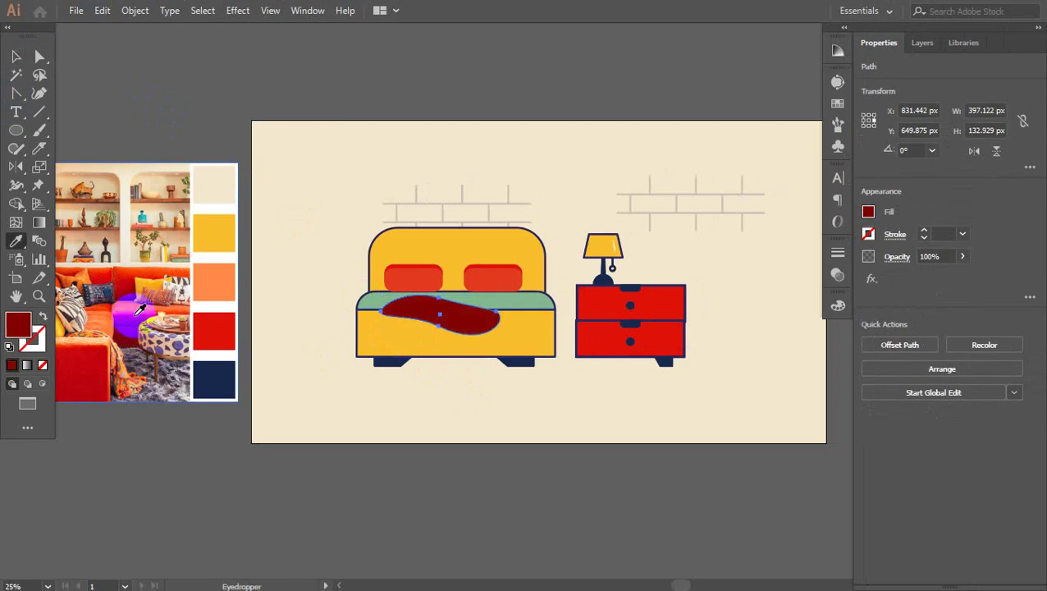
left_click(149, 306)
left_click(410, 260)
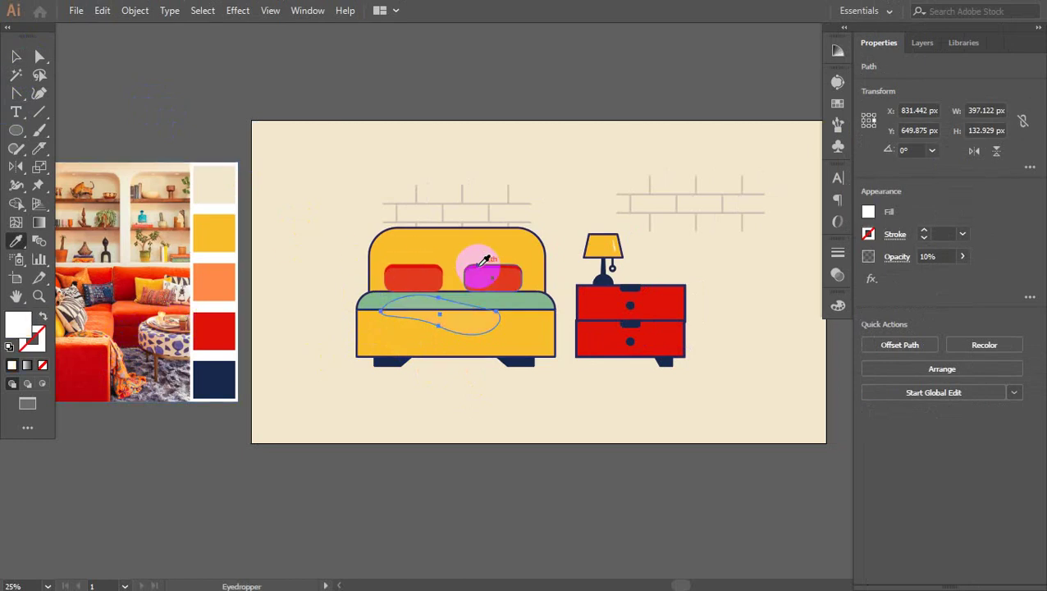
left_click(484, 261)
left_click(16, 56)
left_click(190, 152)
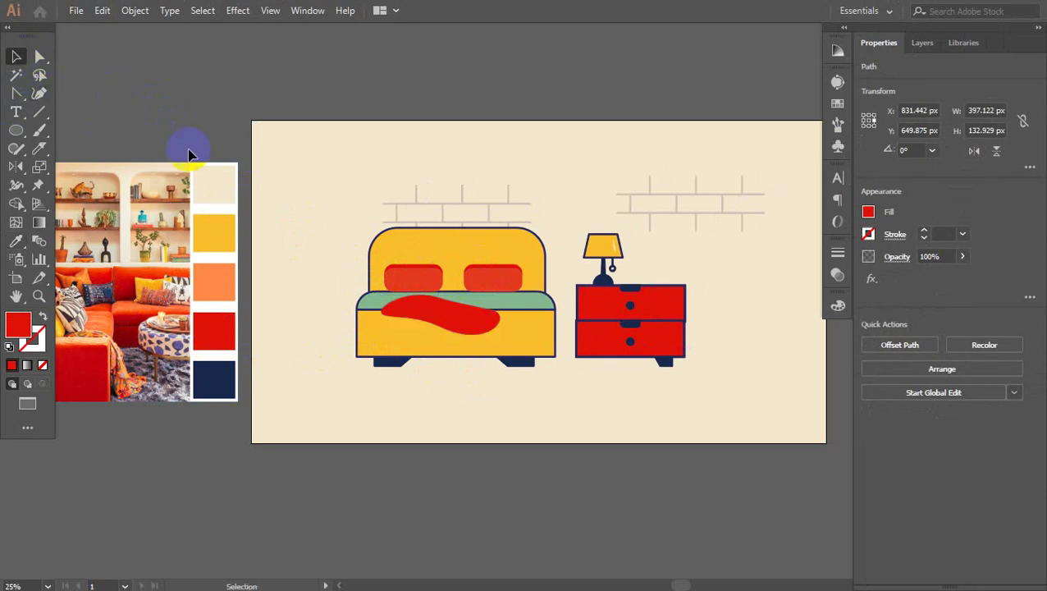
Lower the headboard's top edge so the headboard is about 203 px high.
key("z")
left_click(494, 243)
left_click_drag(548, 278, 603, 350)
left_click(404, 263)
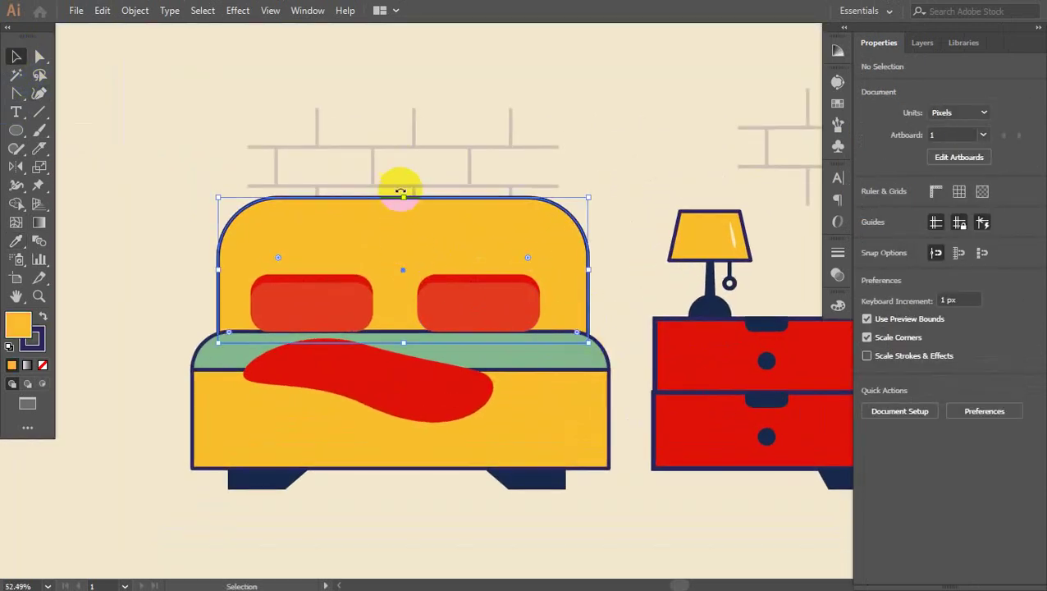
left_click_drag(404, 197, 403, 218)
left_click(619, 266)
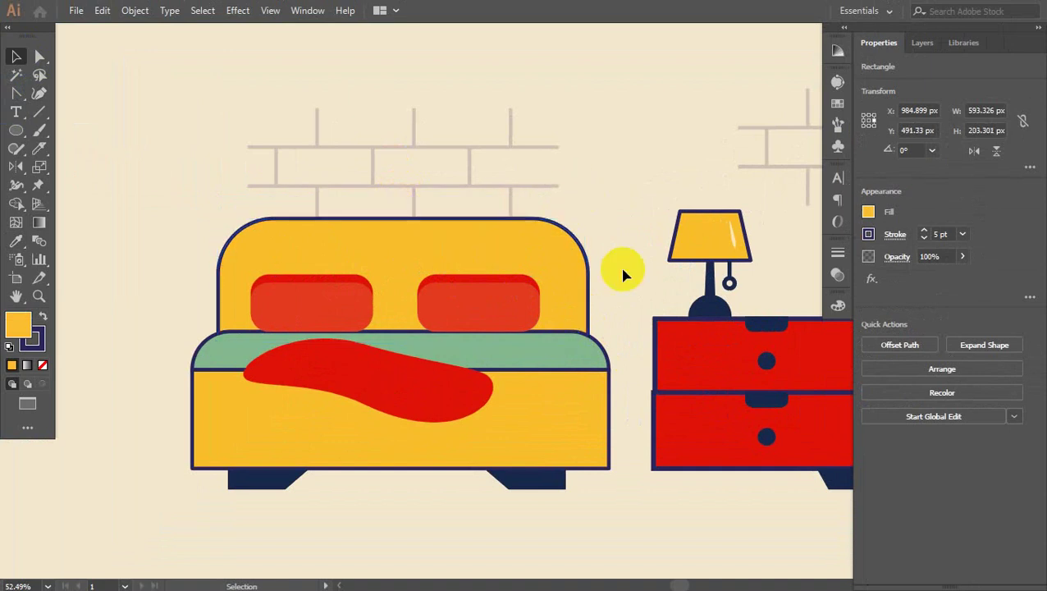
Copy the nightstand's right leg, flip the copy horizontally, and place it under the nightstand's left side.
left_click_drag(537, 268, 350, 245)
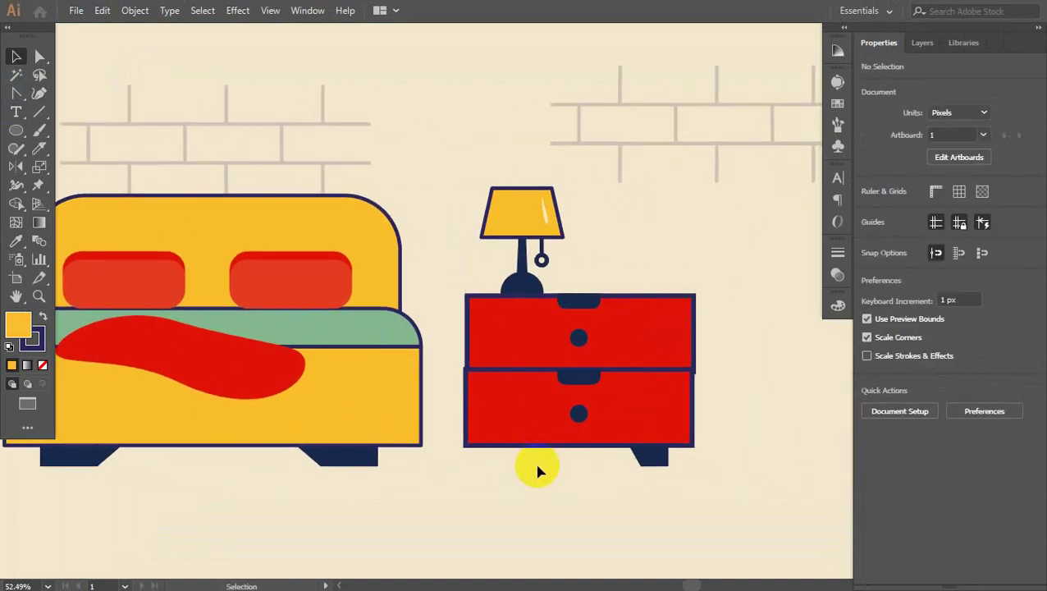
mouse_move(650, 484)
left_mouse_down()
mouse_move(684, 467)
mouse_move(767, 490)
mouse_move(653, 492)
left_mouse_up()
left_click(635, 476)
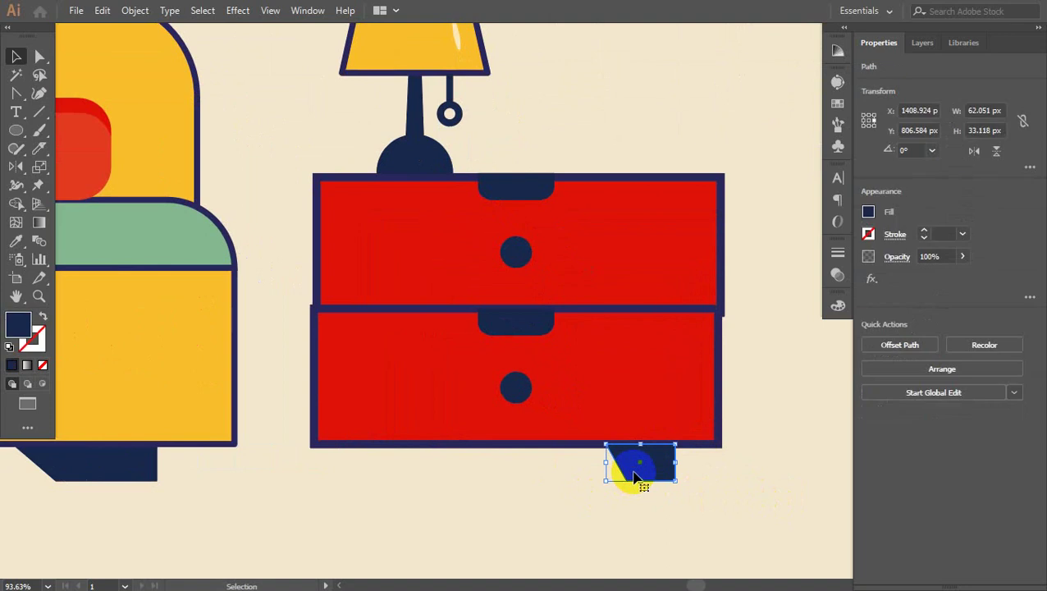
left_click_drag(636, 478, 433, 466)
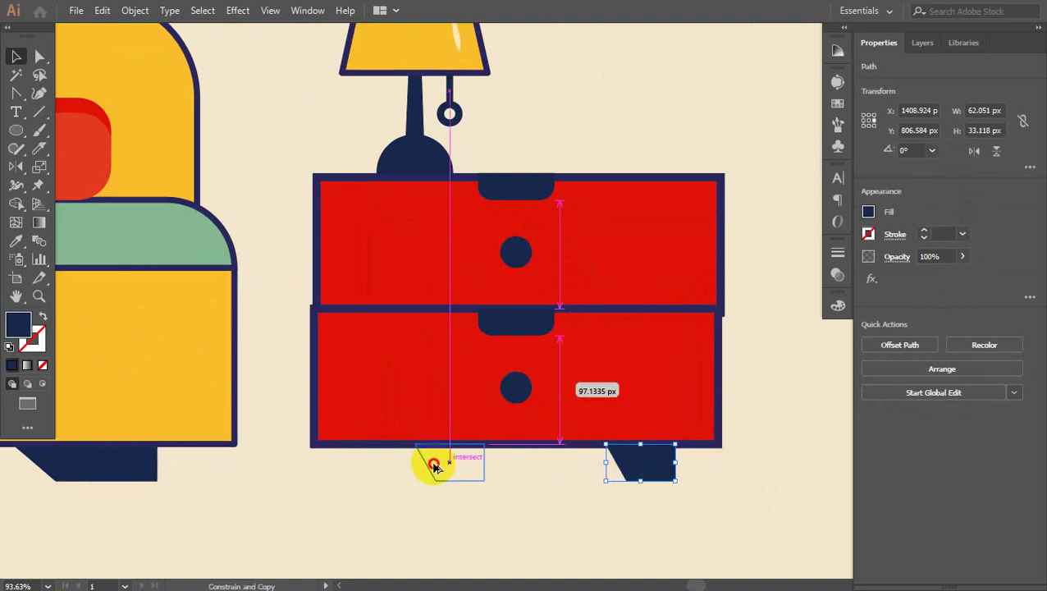
left_click(974, 152)
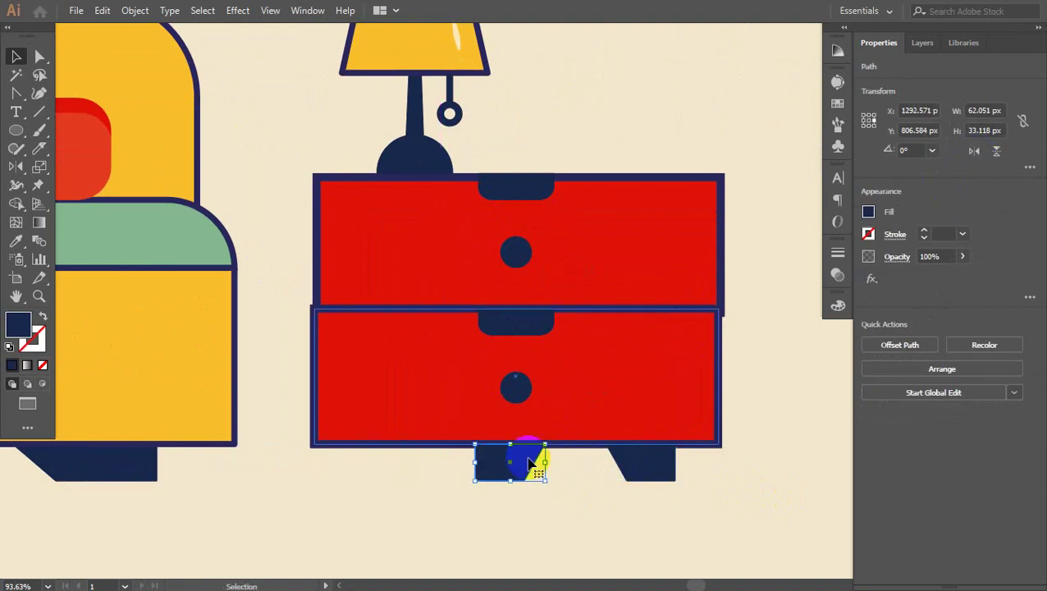
left_click_drag(497, 461, 368, 458)
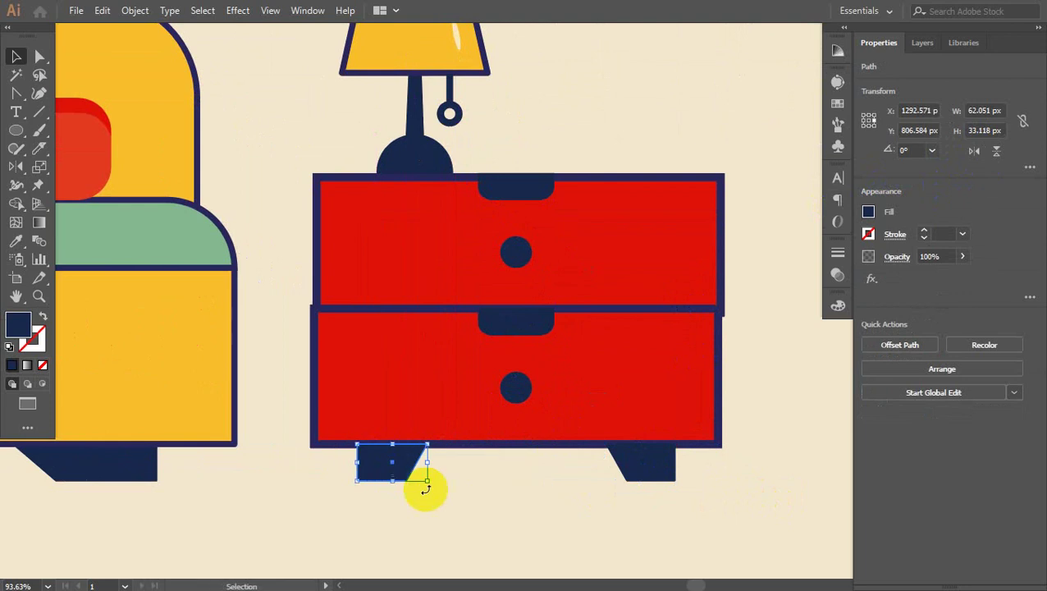
left_click(388, 462, "shift")
left_click_drag(386, 460, 394, 460)
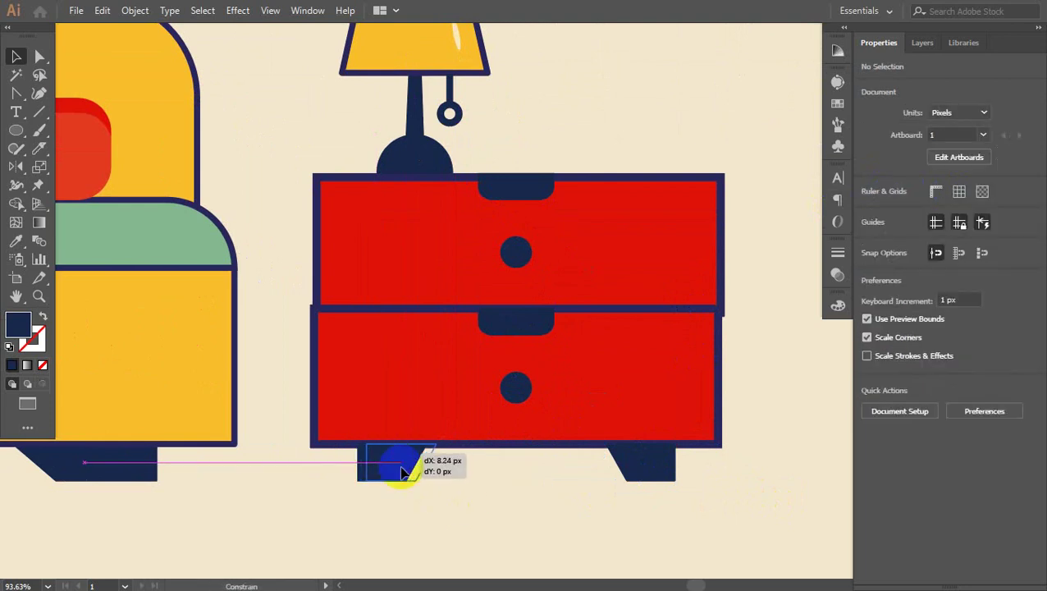
left_click(431, 500)
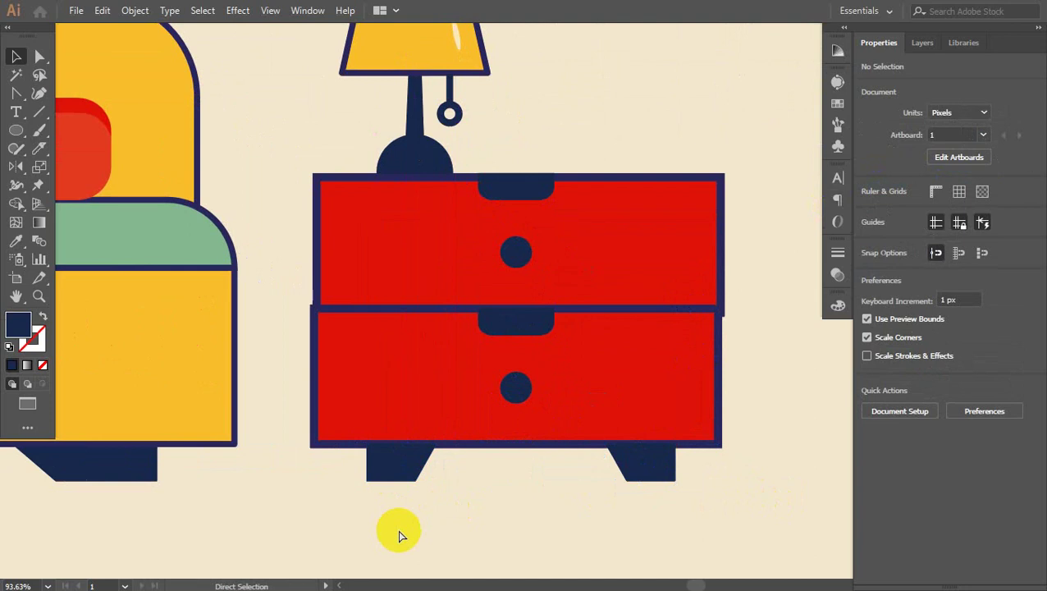
Scale the nightstand and lamp down together to about 291 by 349 px, keeping the legs at the same floor level.
key("ctrl+minus")
key("ctrl+minus")
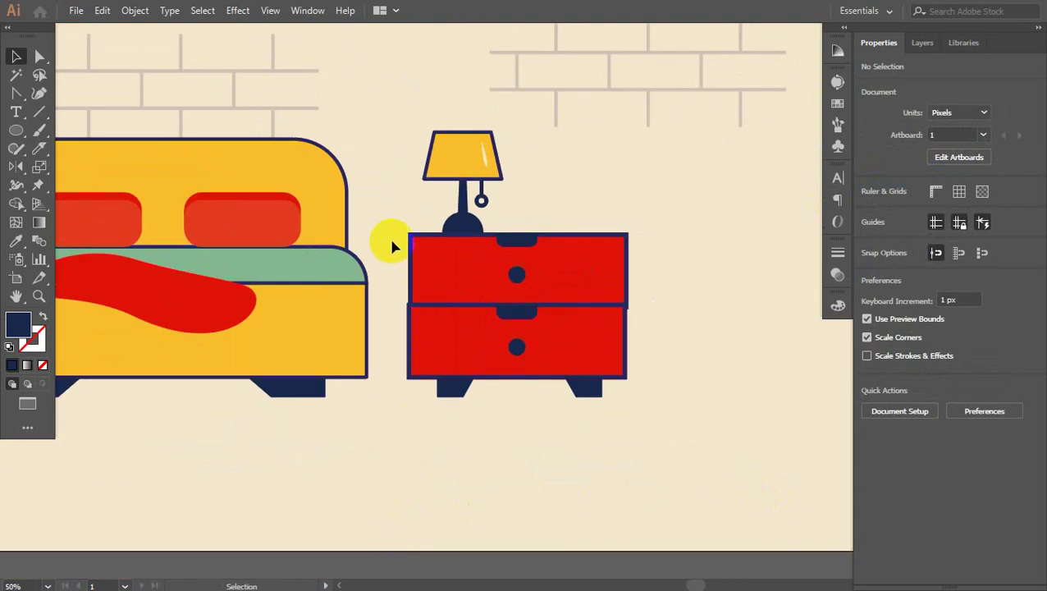
key("a")
left_click_drag(392, 247, 659, 397)
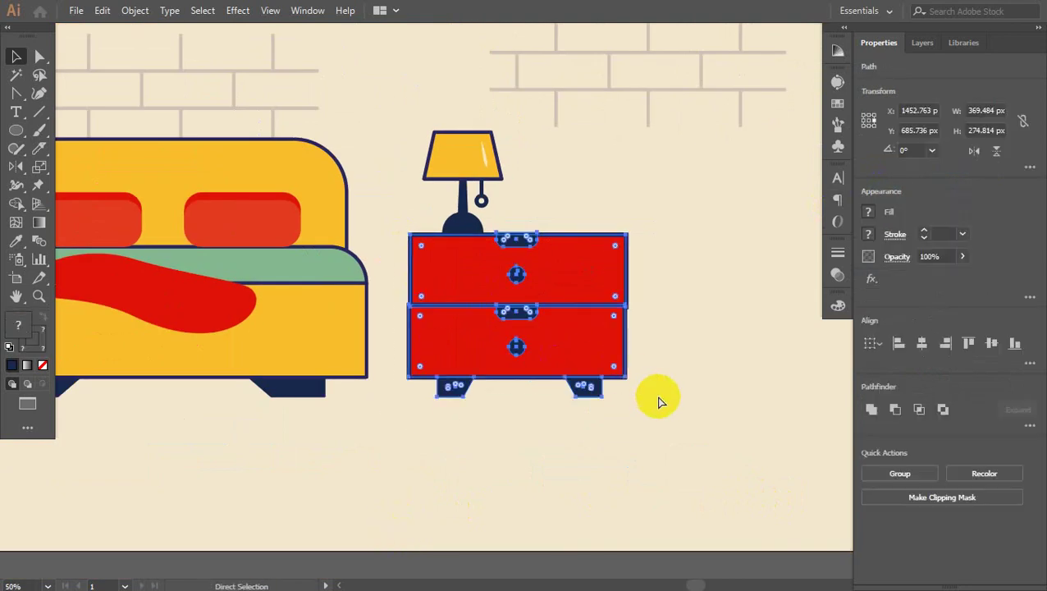
key("v")
left_click(687, 408)
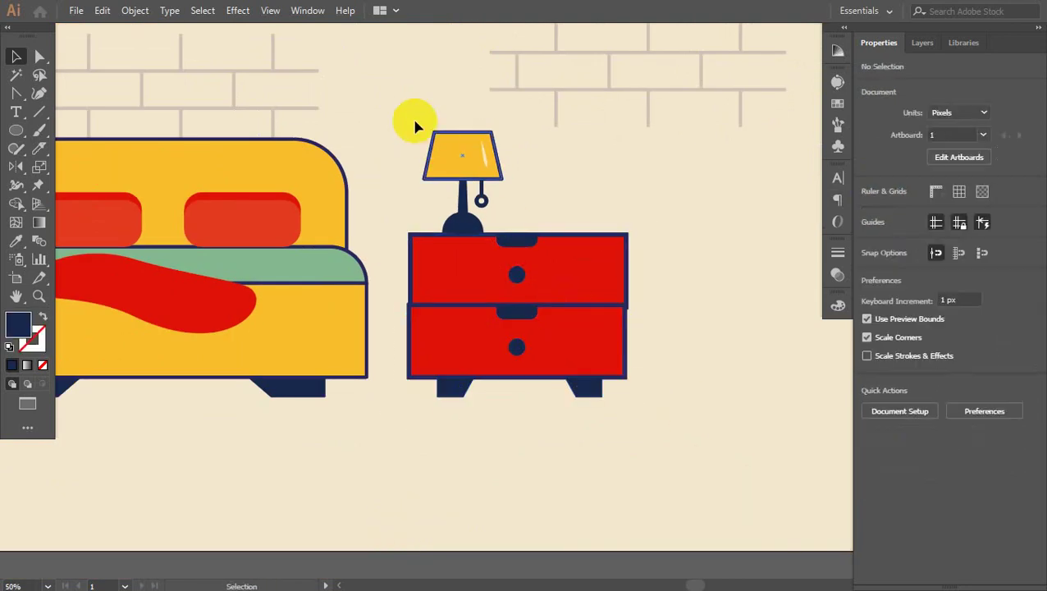
left_click(591, 234)
left_click_drag(626, 133, 606, 208)
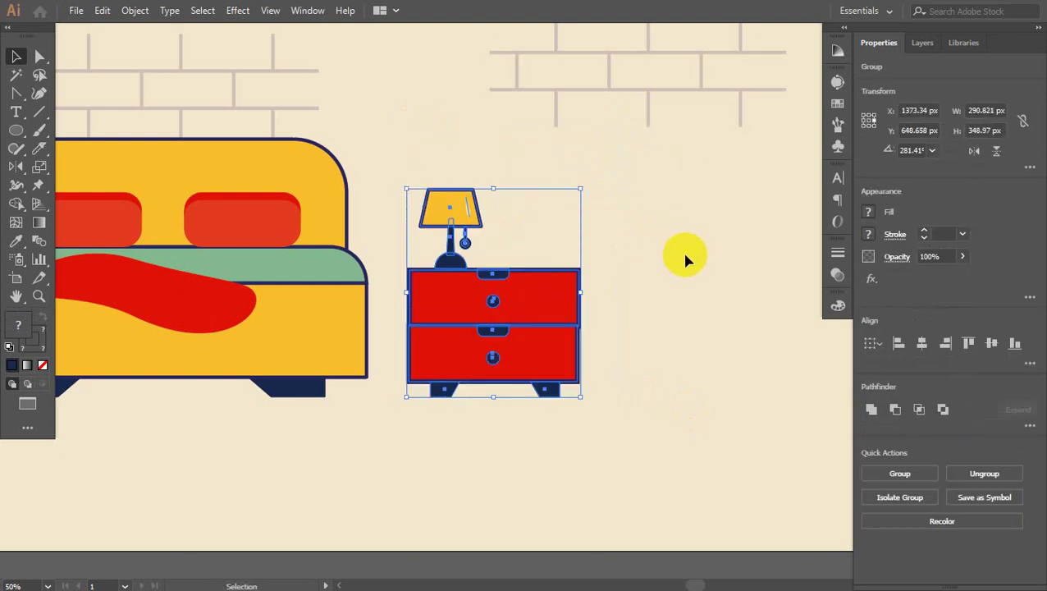
left_click(694, 280)
Draw a dark blue horizontal rectangle about 249 by 20 px as a wall shelf left of the bricks above the bed.
key("ctrl+0")
key("z")
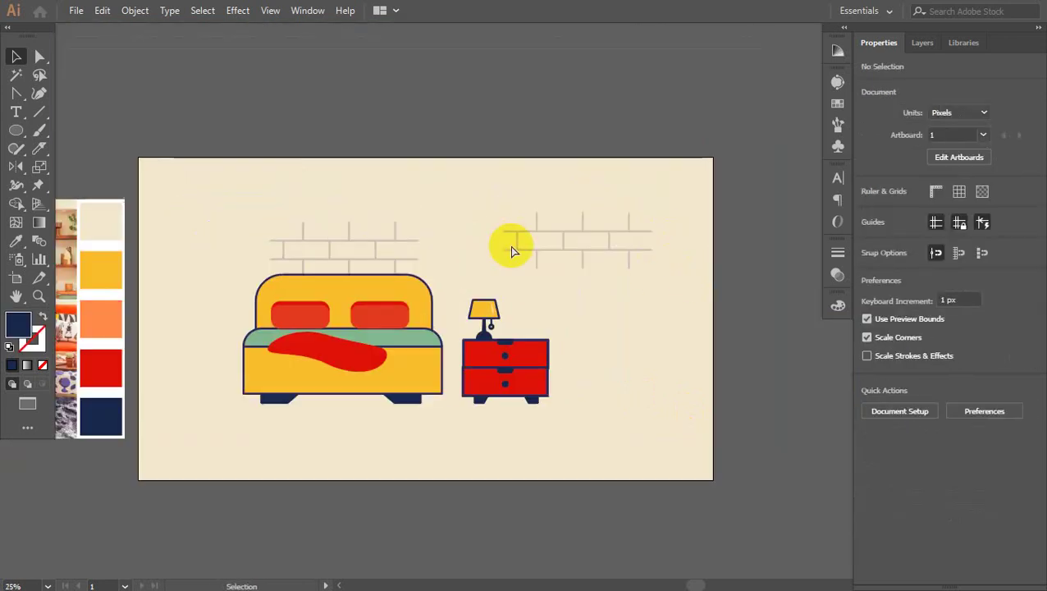
left_click_drag(219, 164, 403, 253)
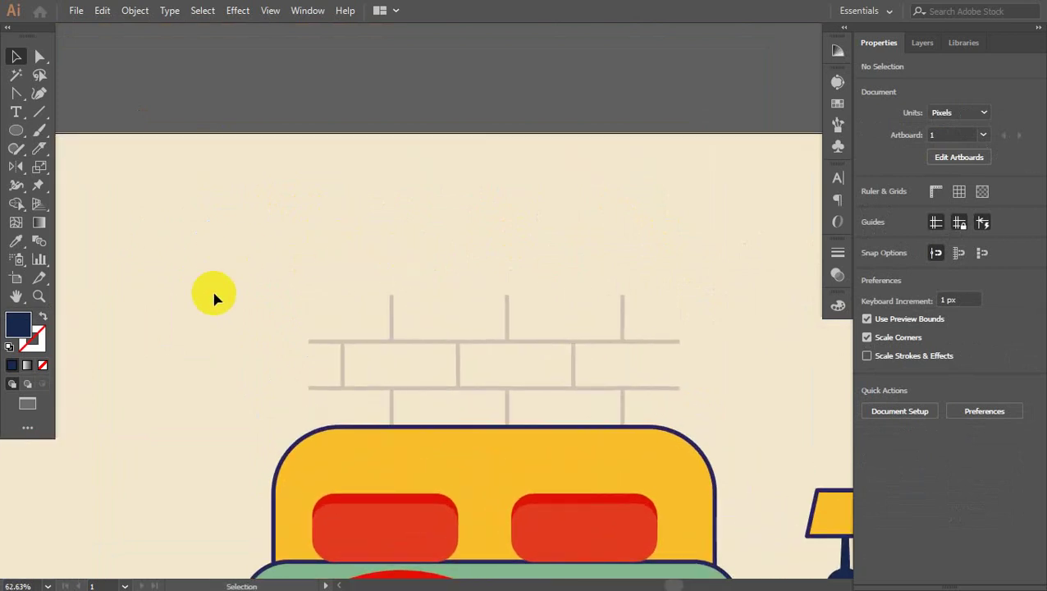
left_click(13, 135)
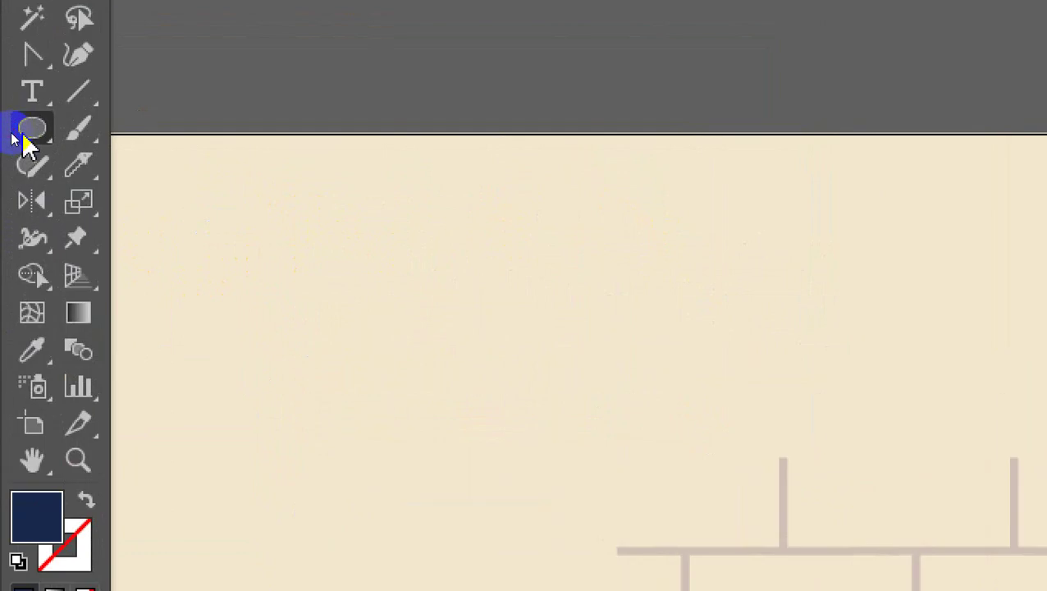
left_click_drag(13, 137, 140, 139)
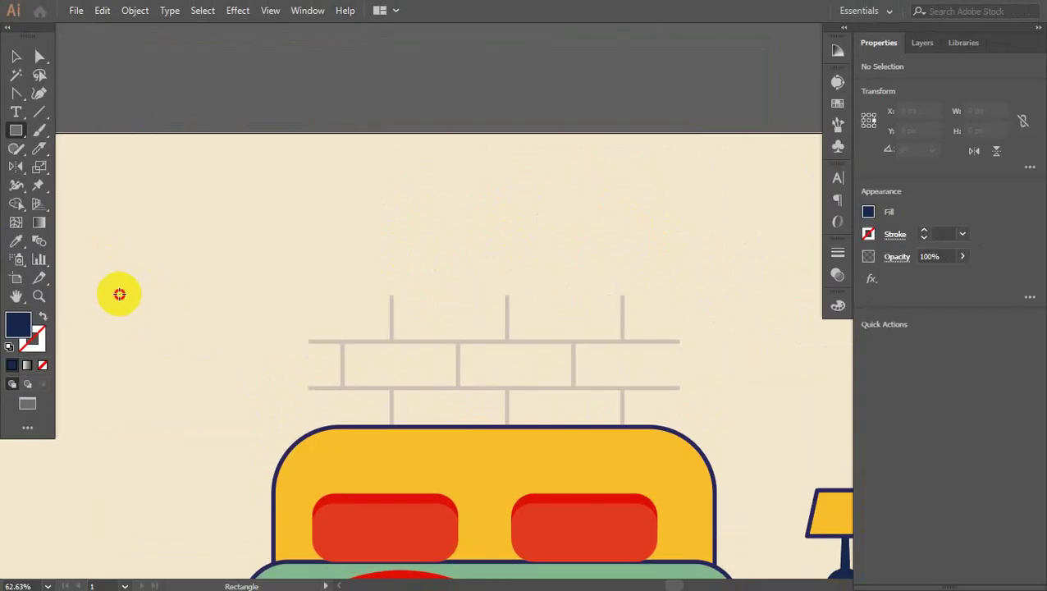
mouse_move(119, 293)
left_mouse_down()
mouse_move(289, 314)
mouse_move(304, 305)
left_mouse_up()
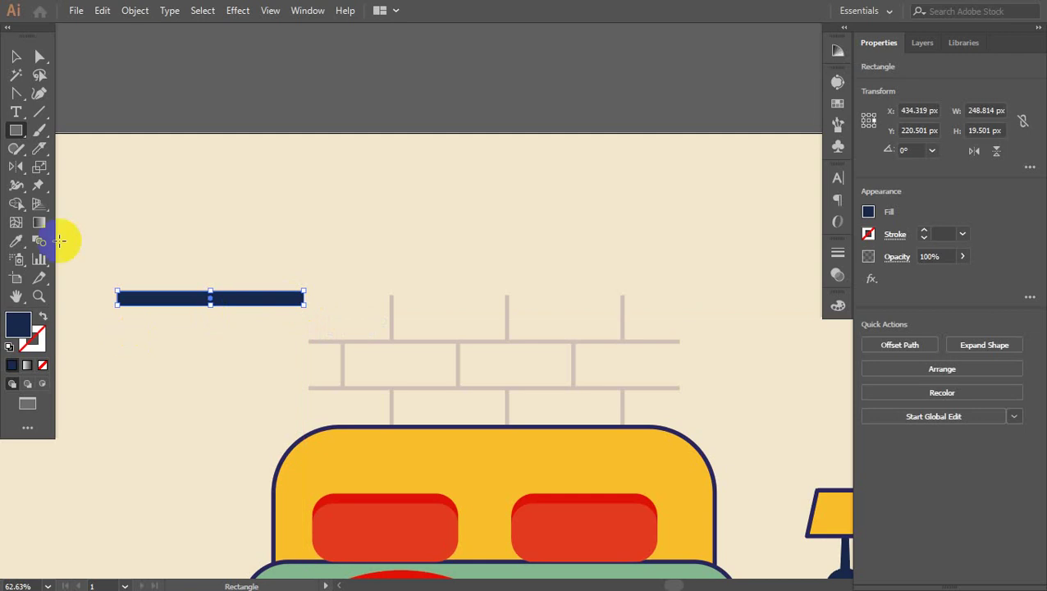
left_click(14, 56)
Draw an upright rectangle about 30 by 119 px as a book standing on the shelf's left end.
left_click(15, 129)
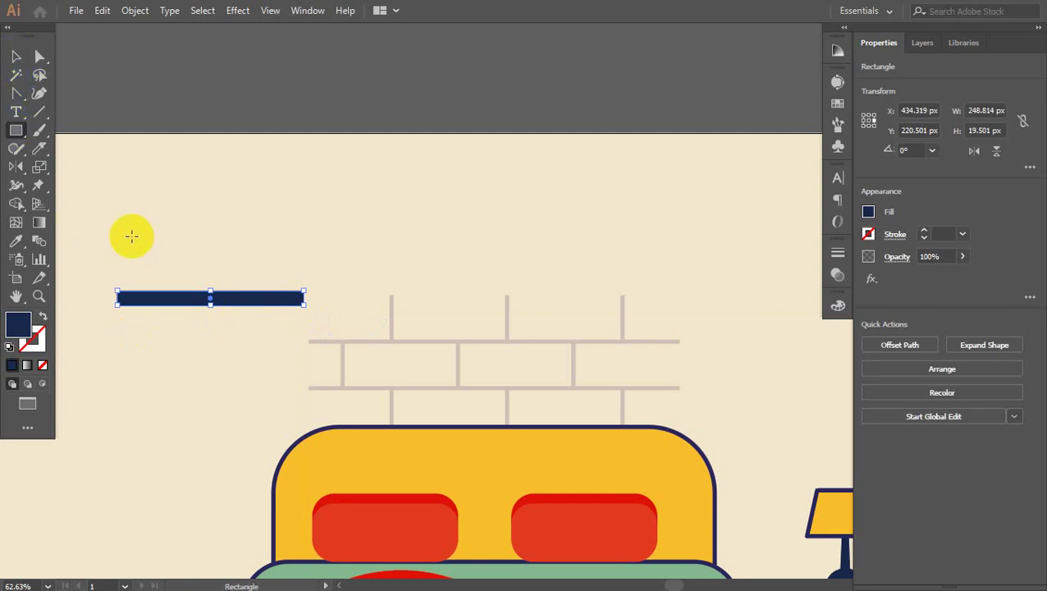
left_click_drag(132, 202, 152, 290)
left_click(18, 59)
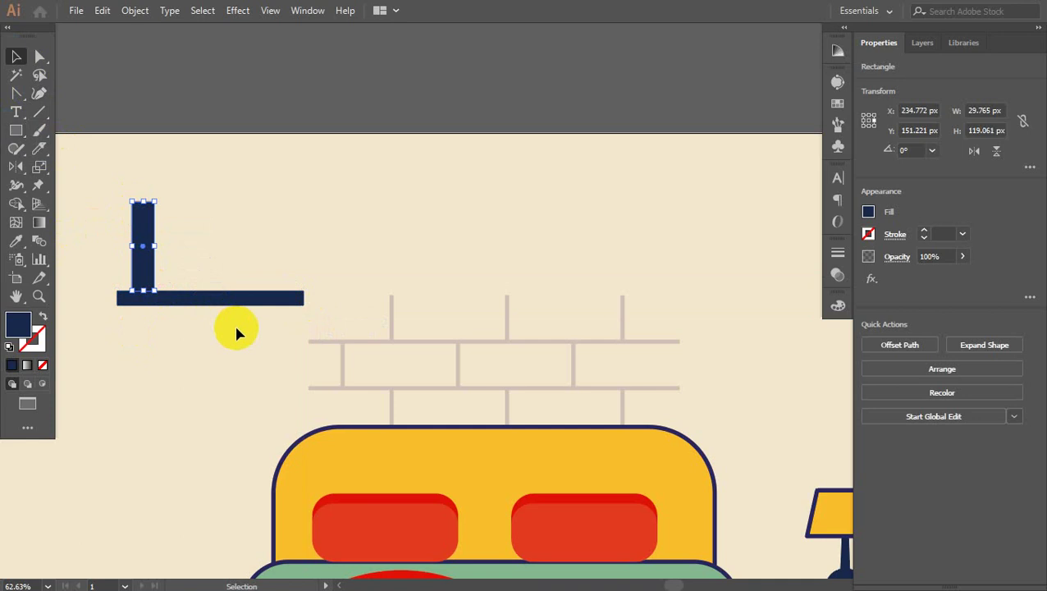
Give the book the mattress's green fill and 5 pt dark blue outline by sampling its appearance.
key("i")
scroll(452, 468, "down", 5)
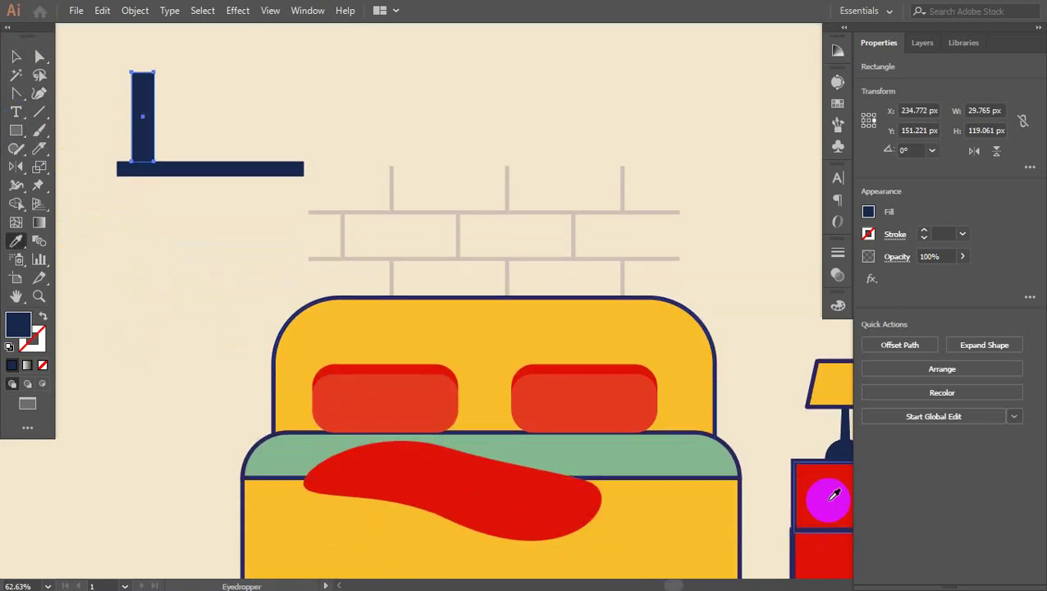
left_click(834, 494)
left_click(287, 443)
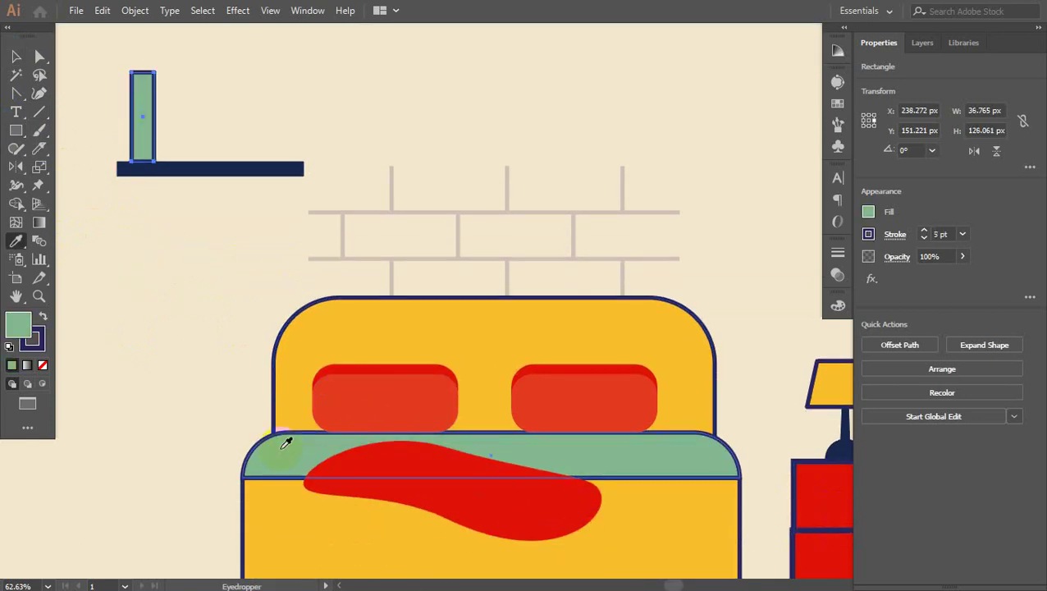
left_click(12, 54)
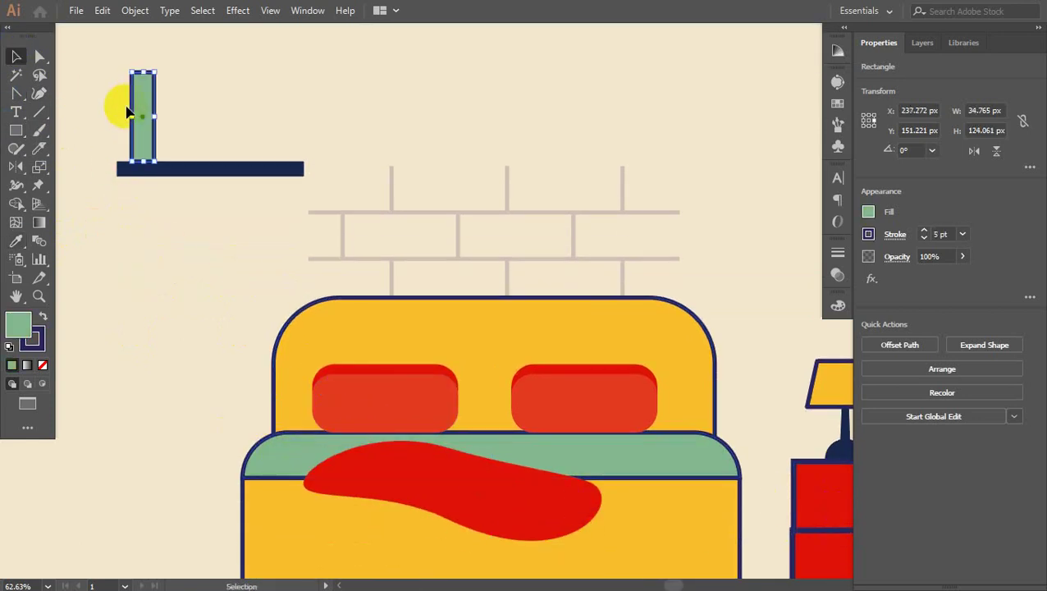
Set the green book's outline weight to 3 pt.
left_click_drag(121, 83, 472, 276)
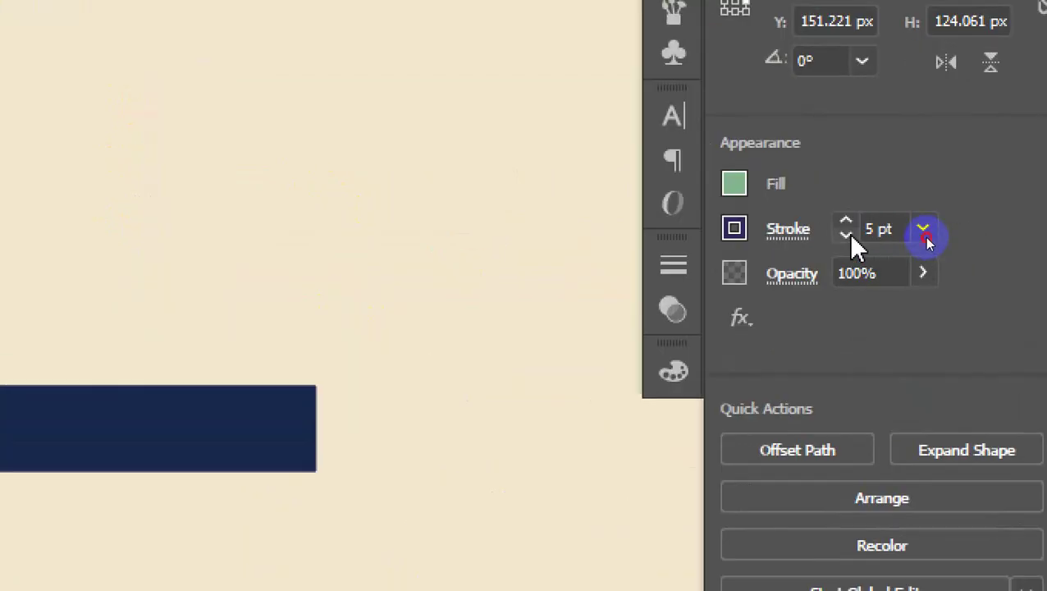
left_click(846, 236)
left_click(846, 235)
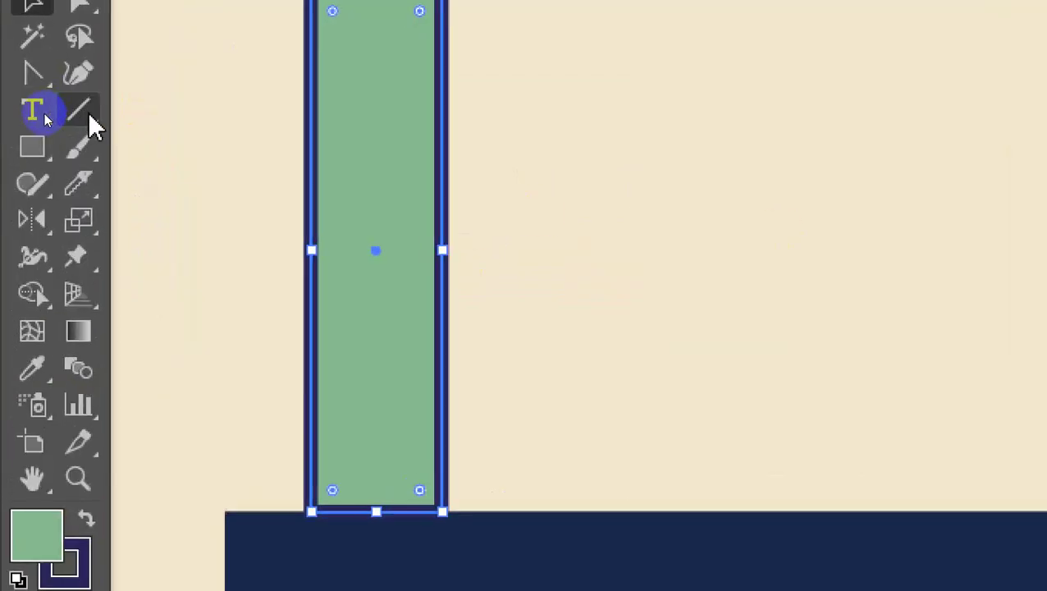
Draw a horizontal 3 pt line about 32 px long across the green book and move it to the book's mid-height.
left_click(87, 116)
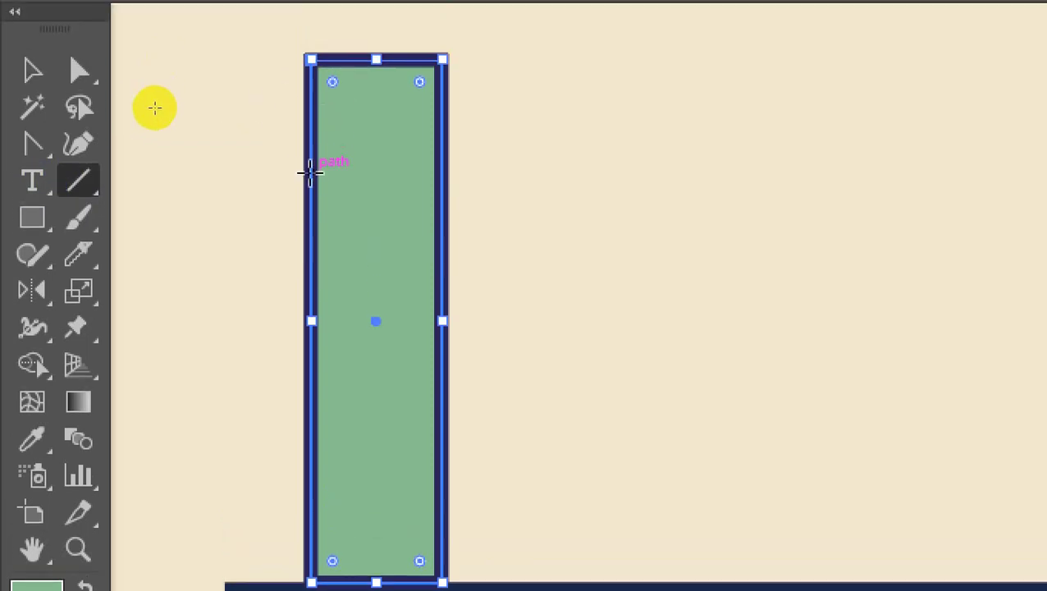
mouse_move(310, 173)
left_mouse_down()
mouse_move(413, 182)
mouse_move(449, 172)
left_mouse_up()
left_click(32, 71)
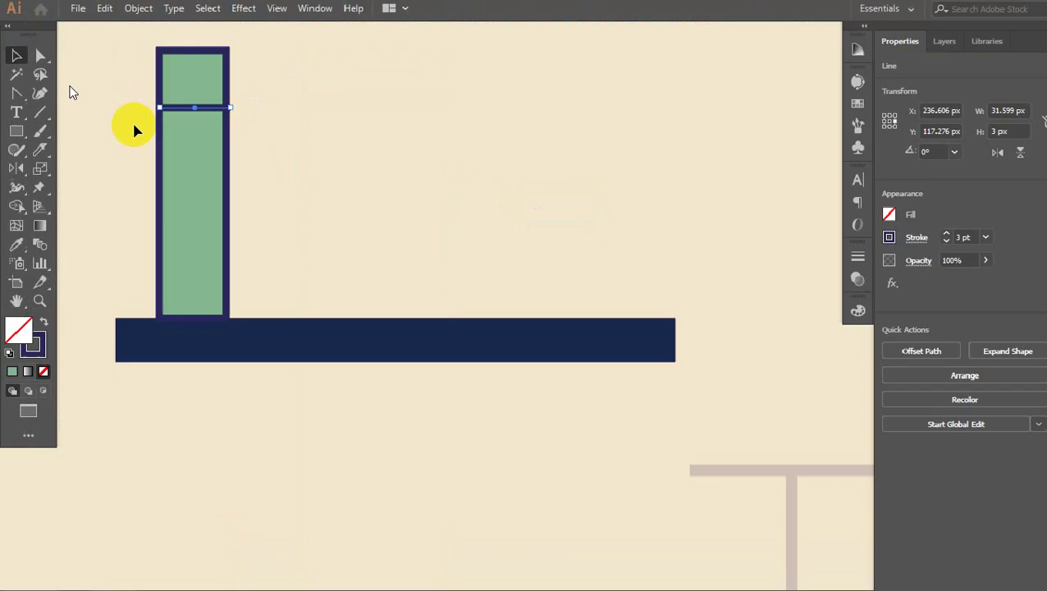
left_click(188, 252)
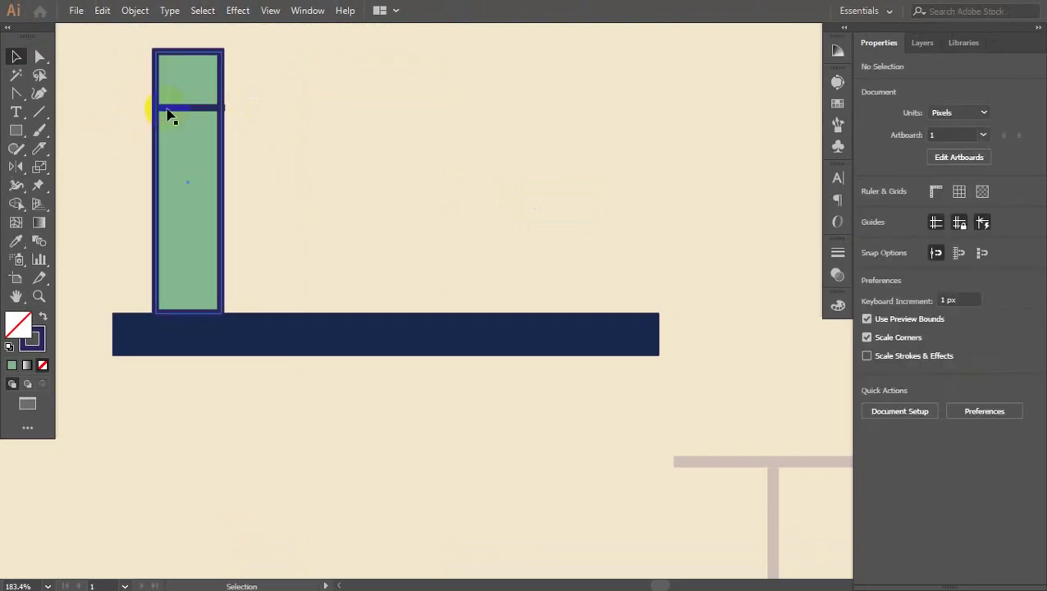
left_click_drag(169, 110, 169, 183)
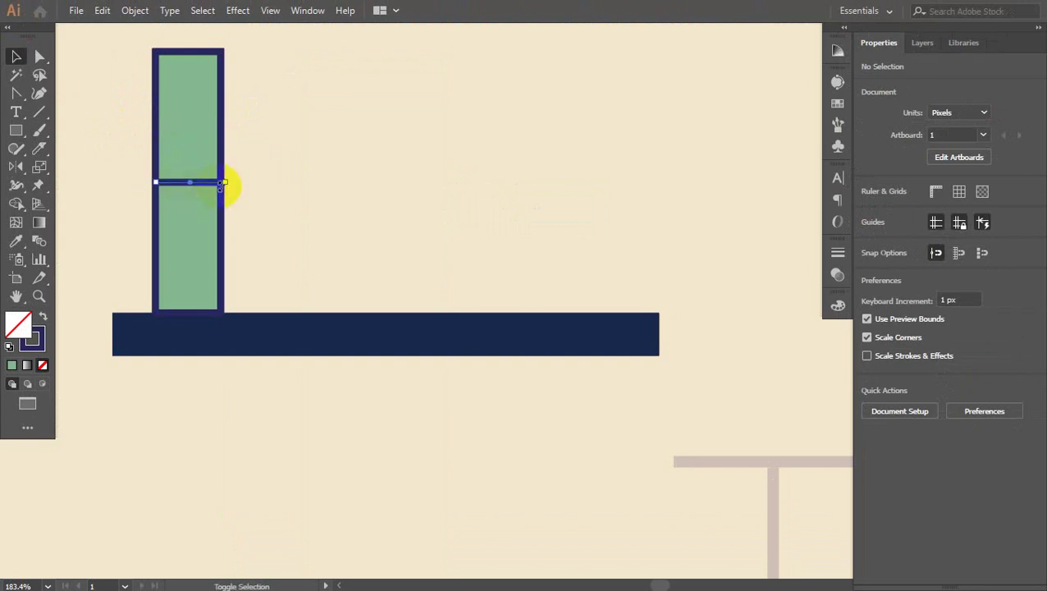
Group the green book with its dividing line.
left_click(262, 196)
left_click_drag(137, 125, 201, 224)
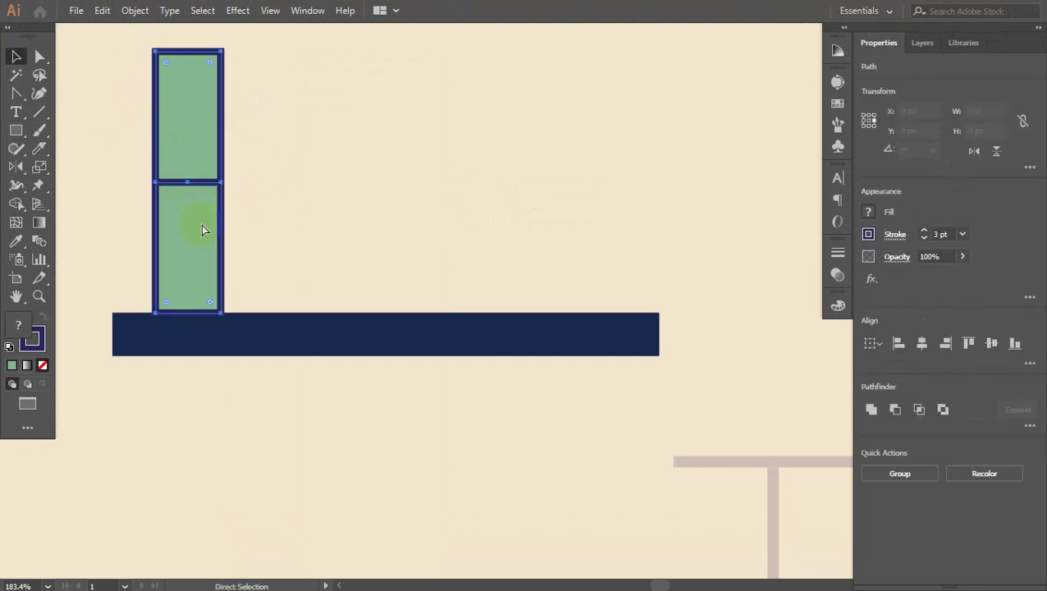
key("ctrl+g")
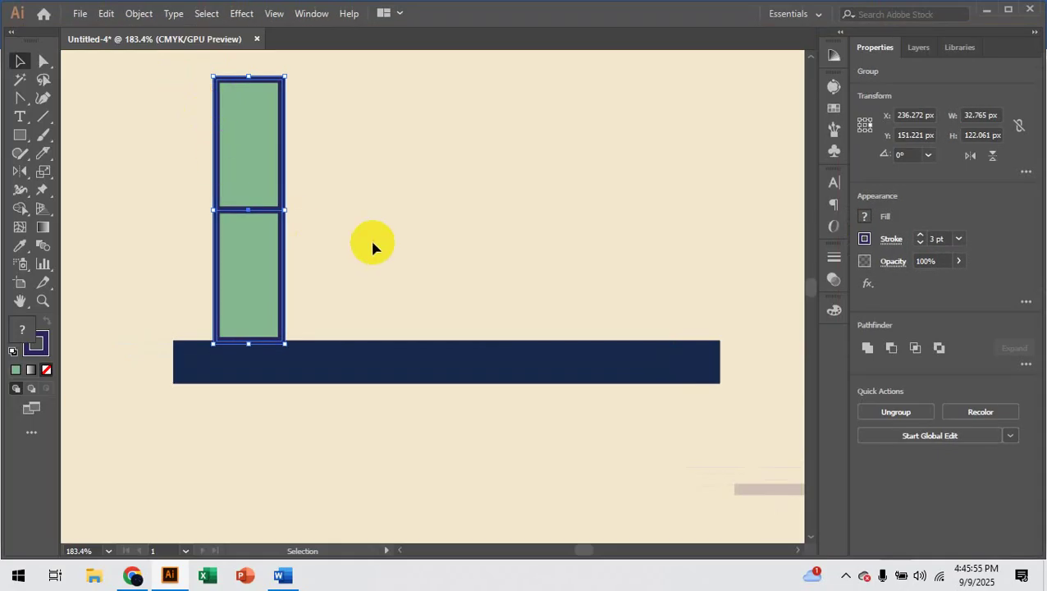
Try to move the grouped book straight up and undo the move.
left_click(372, 246)
left_click_drag(259, 215, 257, 145)
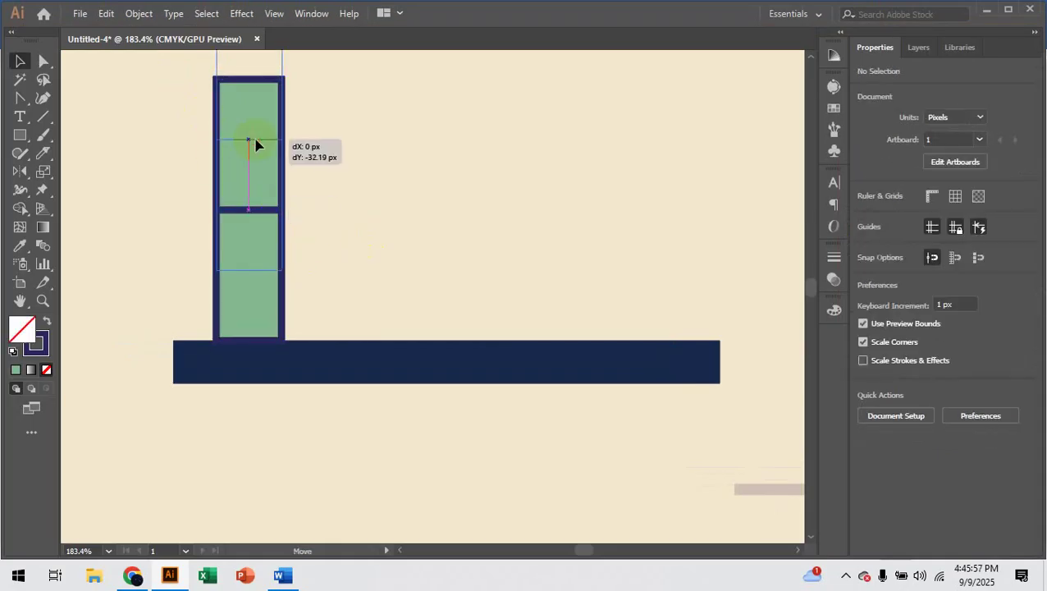
key("ctrl+z")
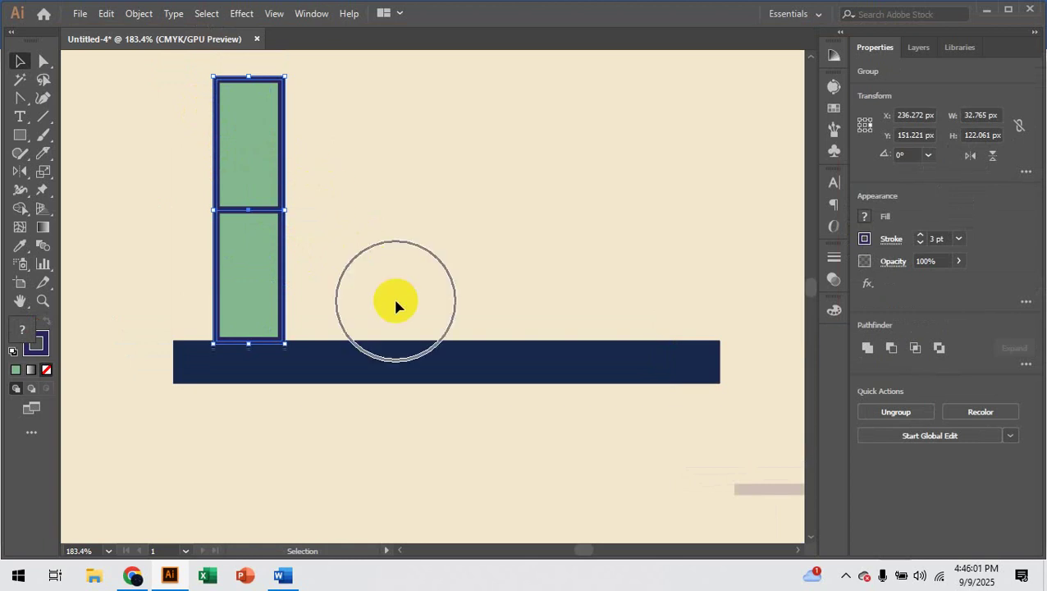
Open the green book's group in isolation to edit its dividing line separately.
key("ctrl+minus")
key("ctrl+minus")
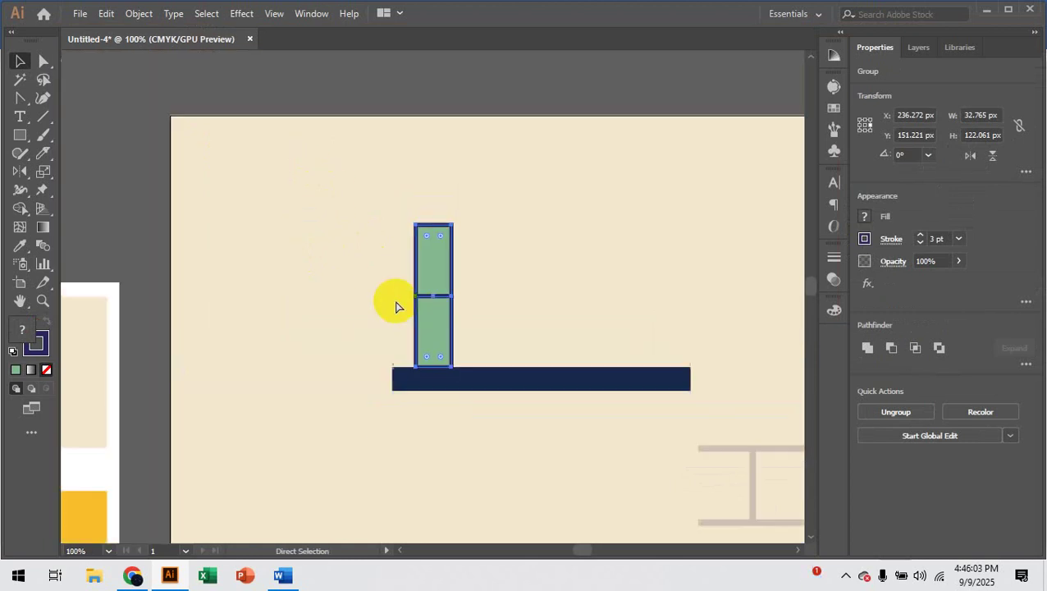
scroll(395, 305, "down", 3)
left_click(575, 358)
left_click_drag(574, 357, 316, 334)
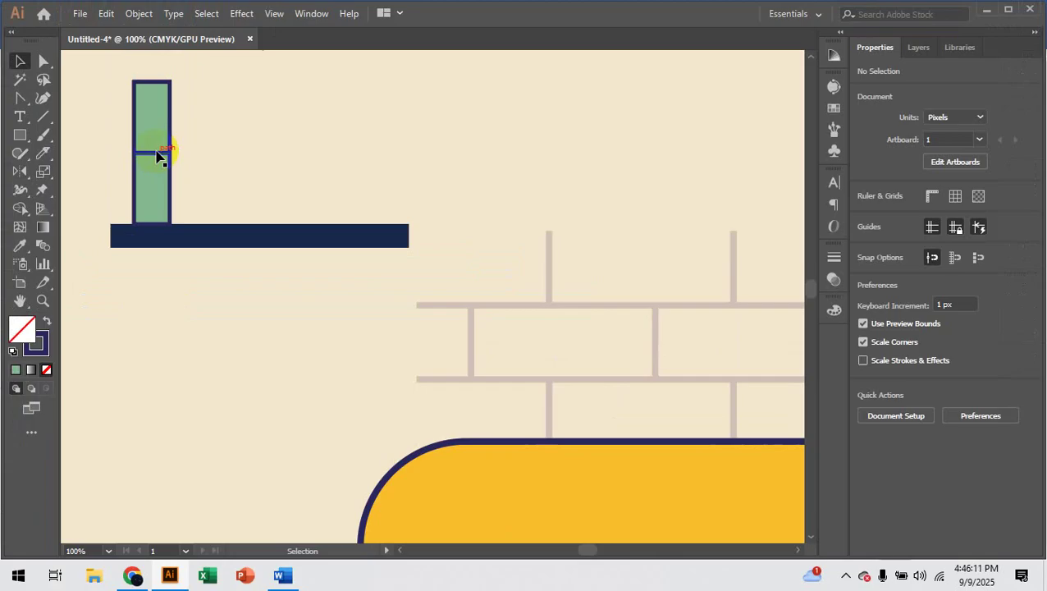
double_click(161, 156)
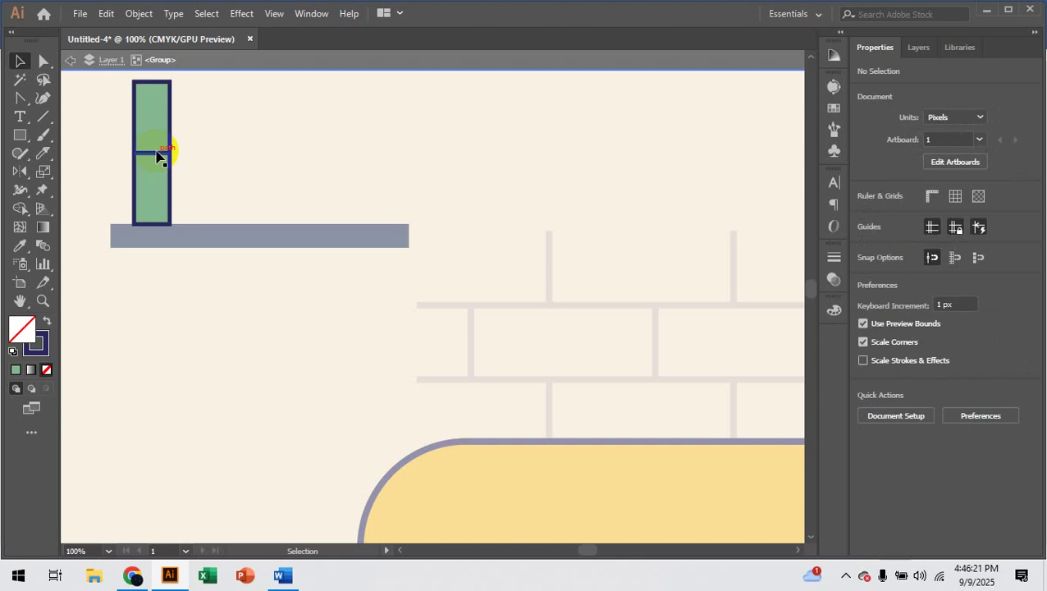
Move the leaning red book horizontally against the upright red book on the shelf.
left_click_drag(209, 141, 274, 145)
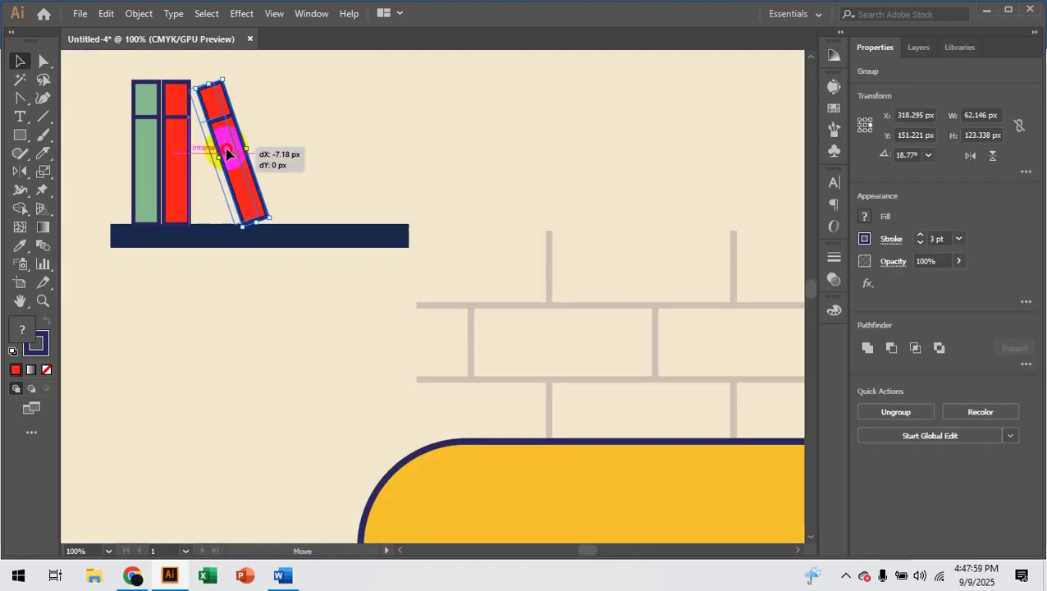
left_click(321, 302)
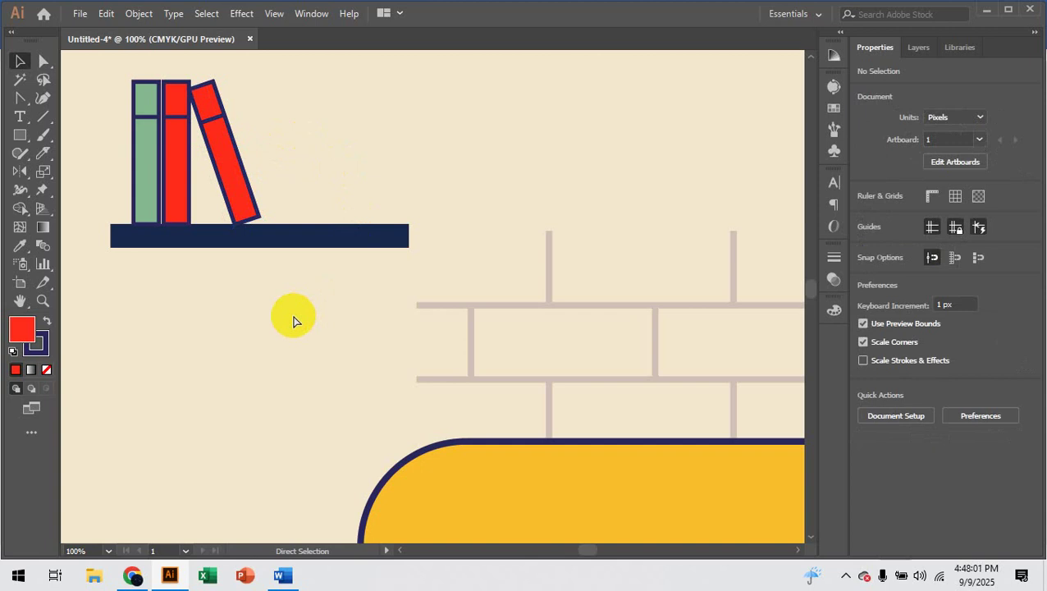
Draw a square about 258 by 258 px as a wall picture above the bed, overlapping the bricks.
key("ctrl+minus")
key("ctrl+minus")
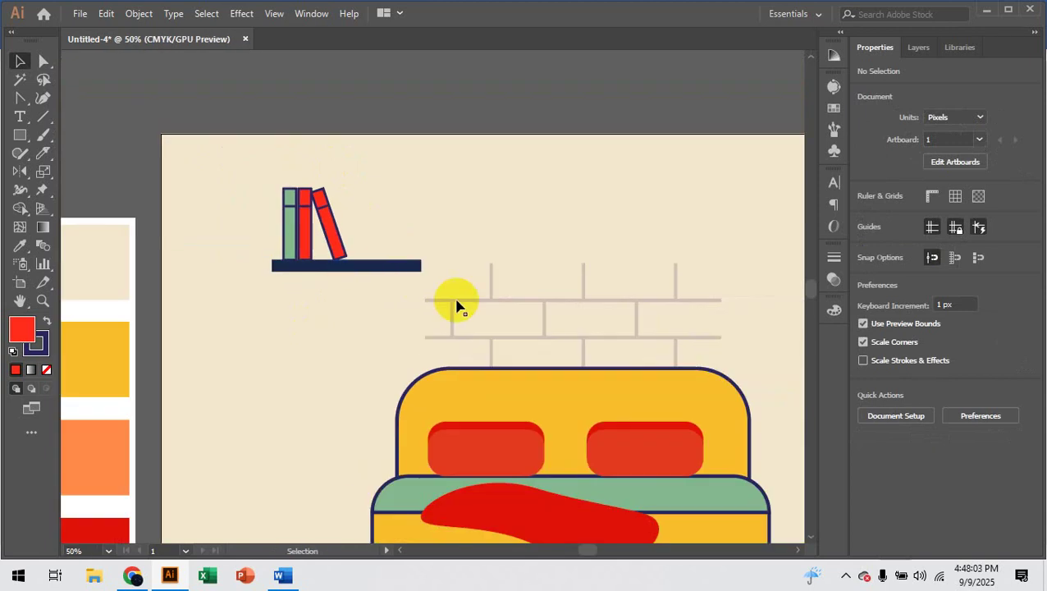
left_click_drag(510, 279, 349, 282)
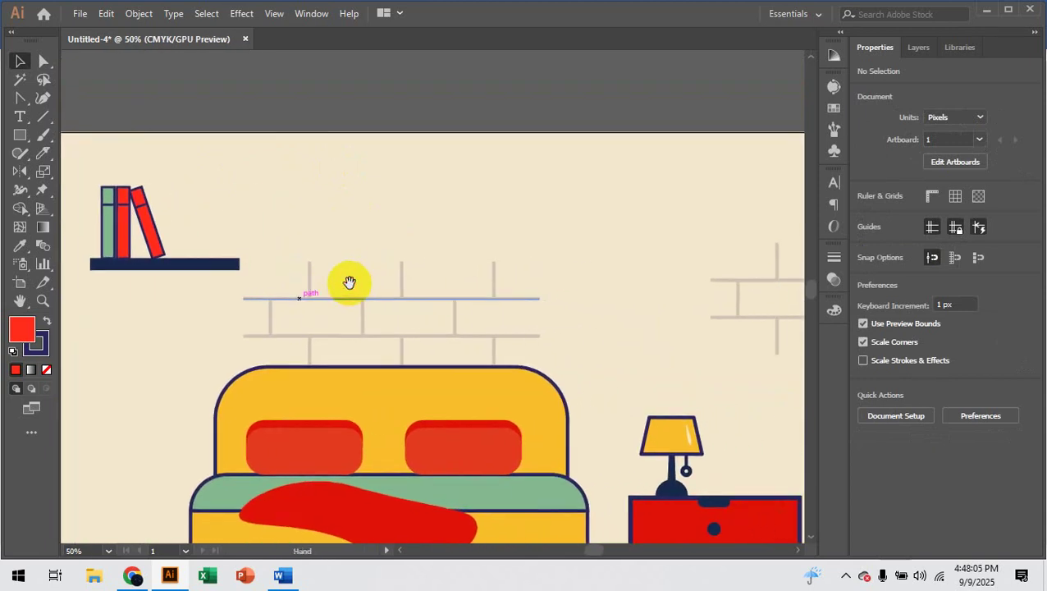
left_click(27, 138)
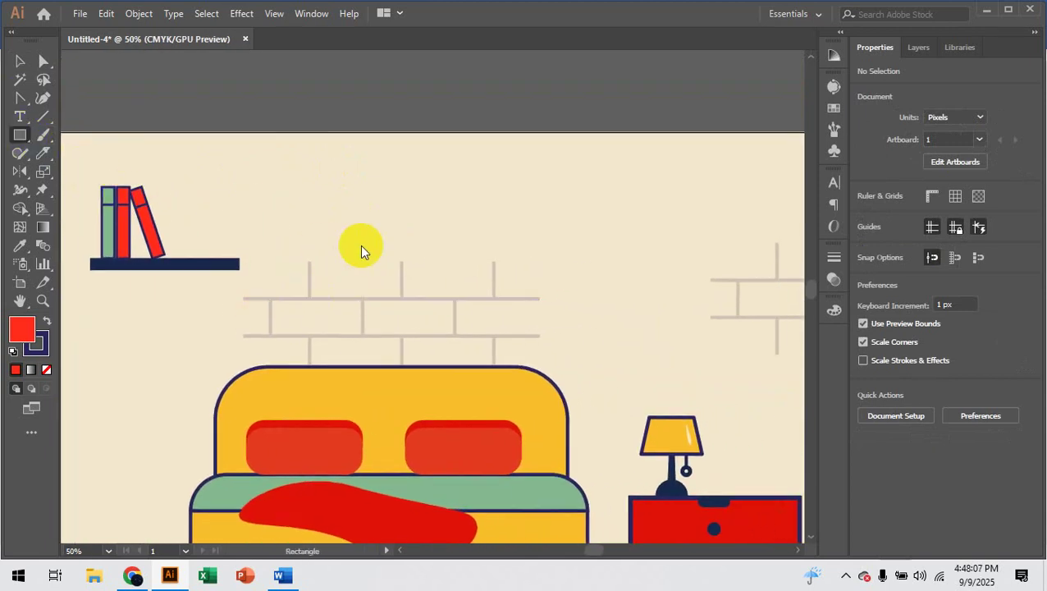
left_click_drag(297, 182, 450, 334)
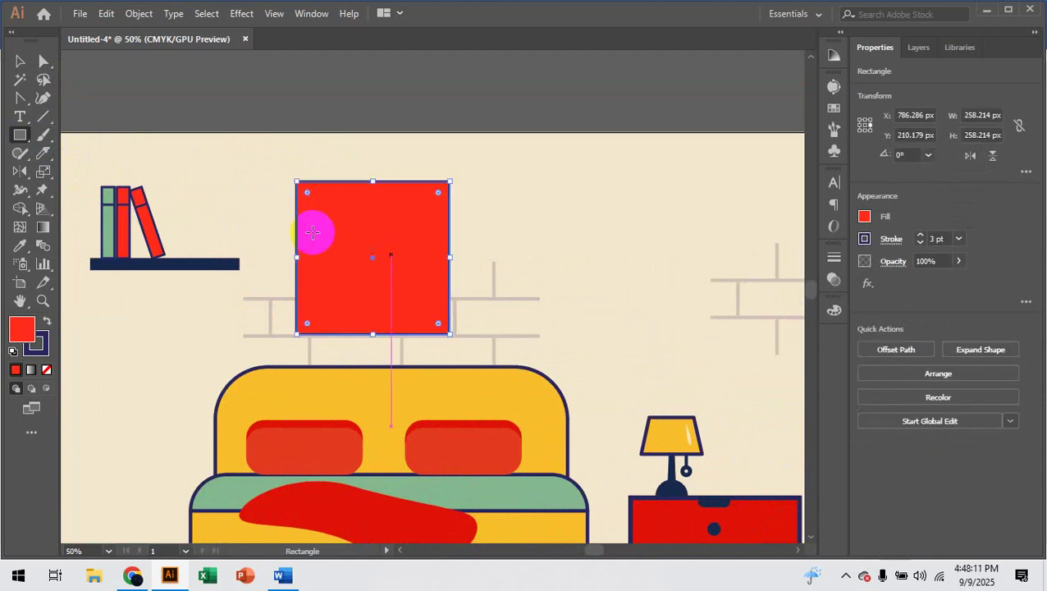
left_click(20, 63)
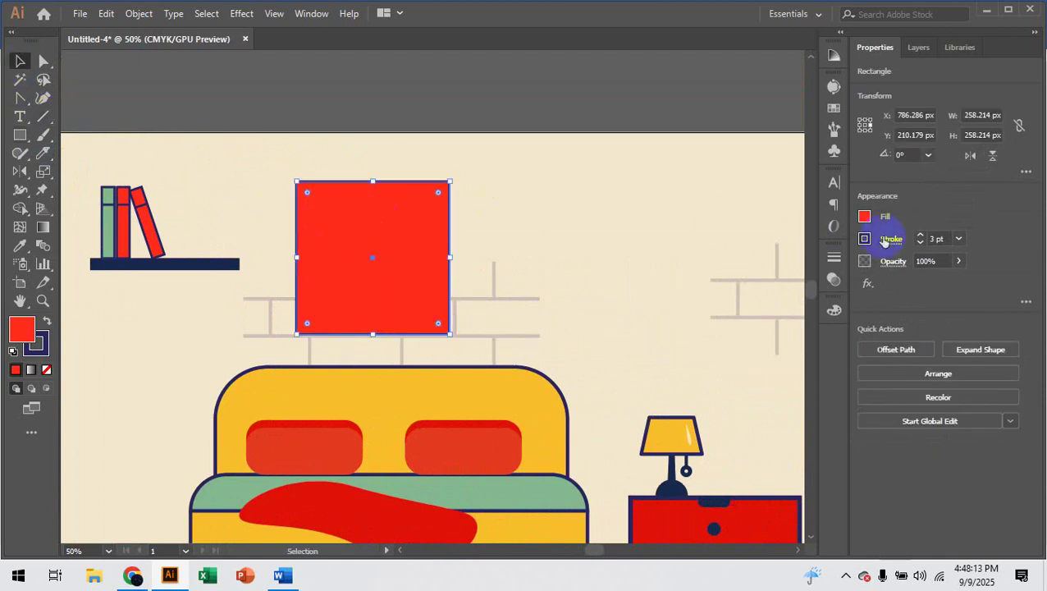
Give the picture square a 6 pt outline and a white fill.
left_click(920, 235)
left_click(920, 235)
left_click(920, 235)
left_click(864, 217)
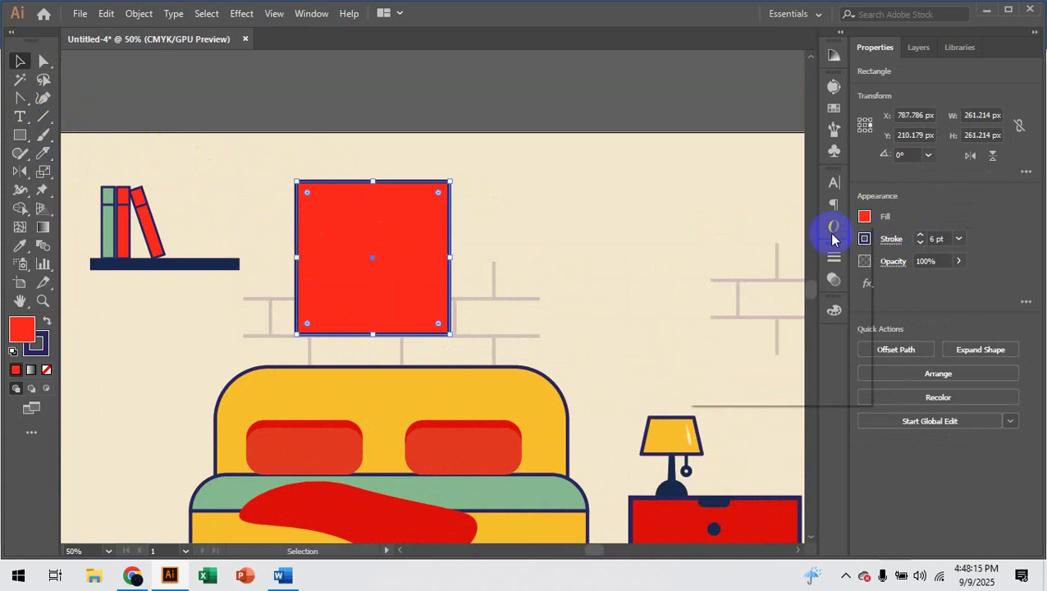
left_click(719, 272)
Add a concentric copy of the white square scaled to about 234 px and give it the palette's orange fill without an outline.
left_click(365, 251)
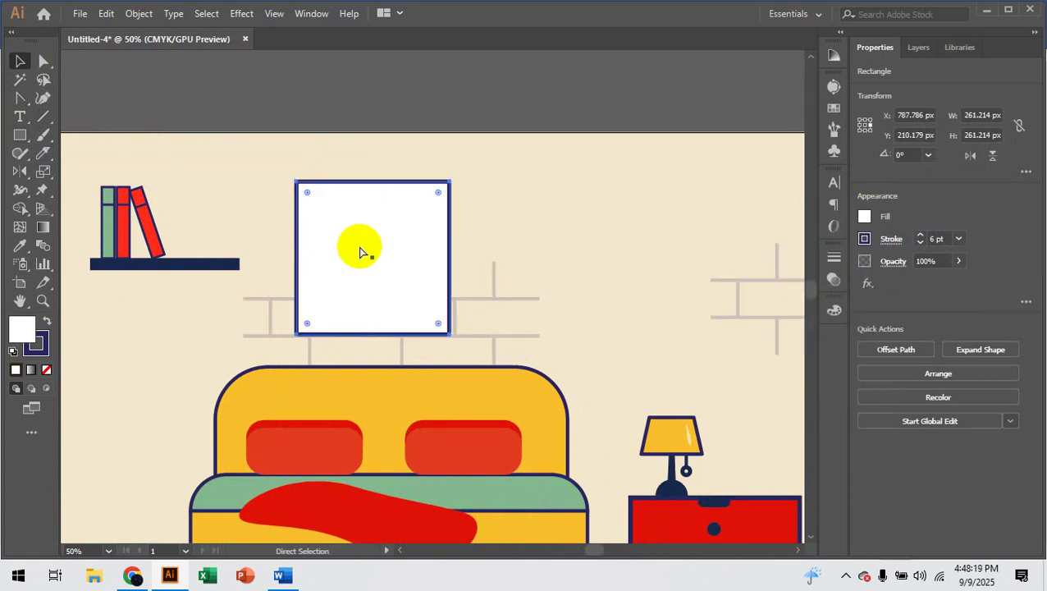
left_click_drag(451, 181, 441, 190)
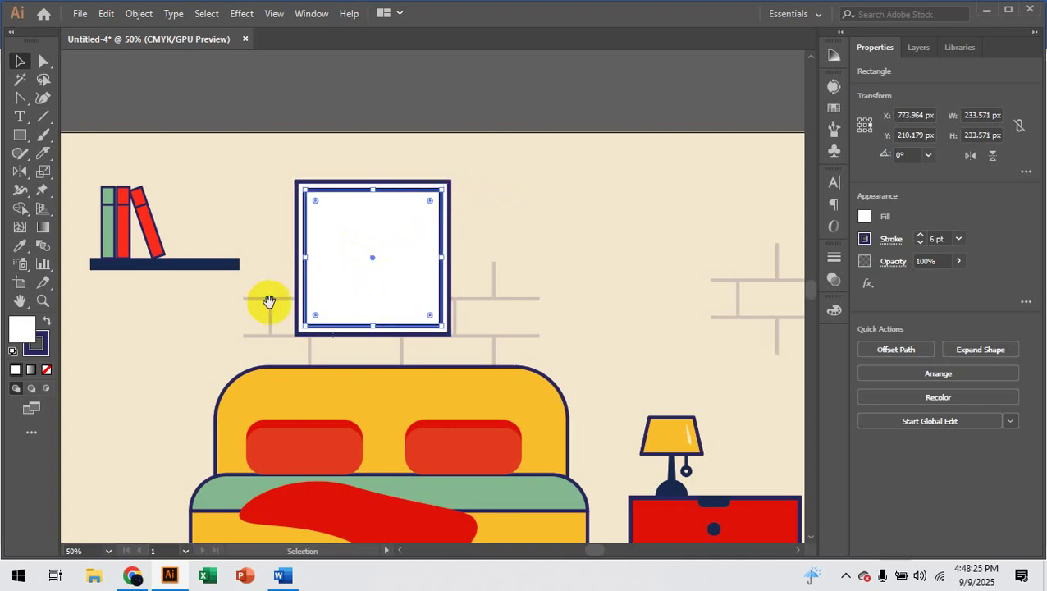
left_click_drag(269, 301, 570, 238)
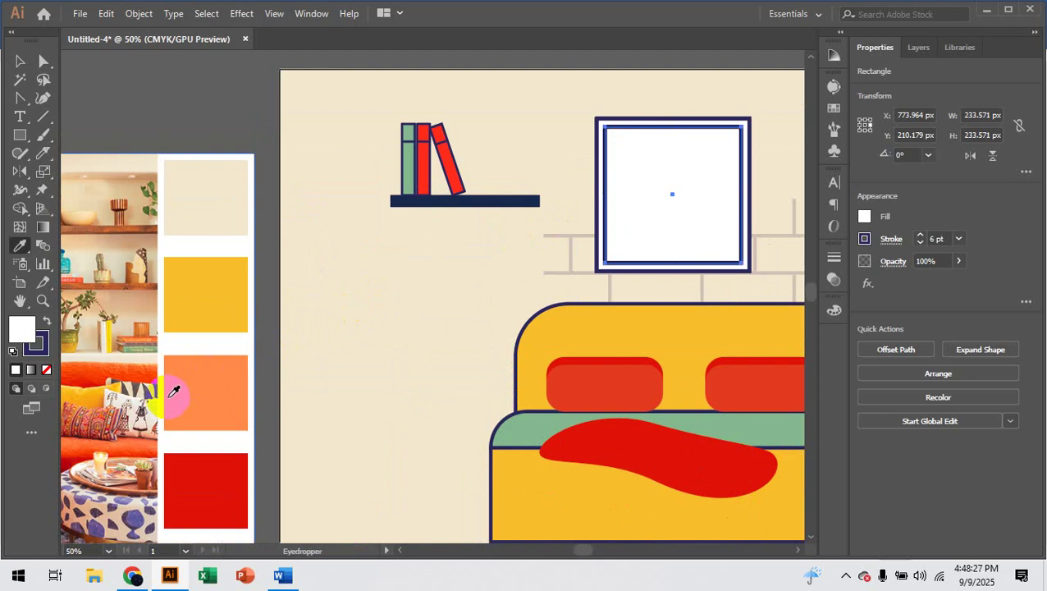
left_click(211, 387)
left_click(22, 62)
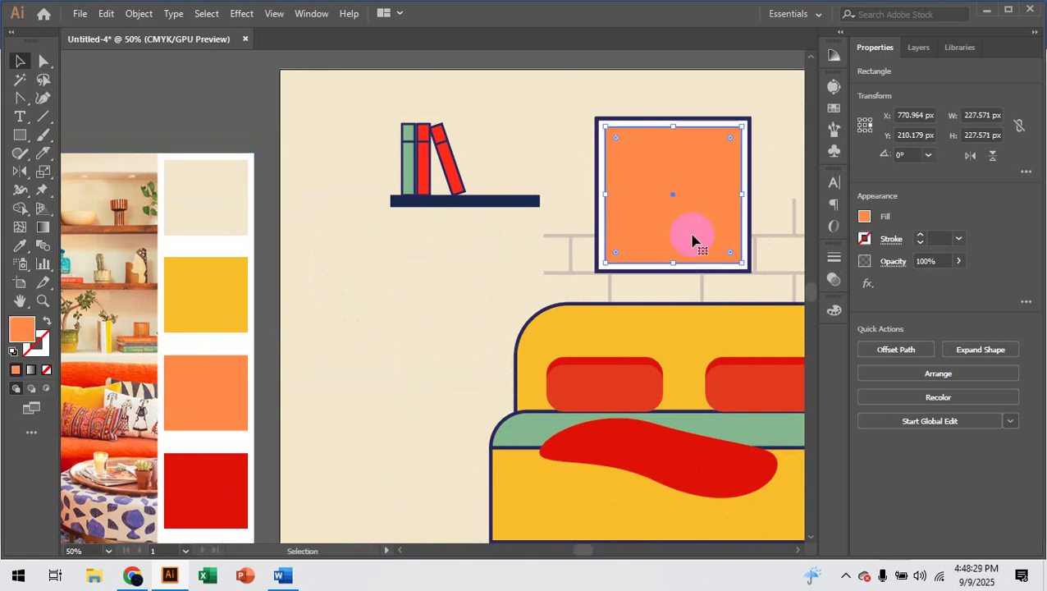
Set the inner orange square's opacity to 25%.
left_click_drag(764, 221, 612, 226)
scroll(714, 218, "up", 2)
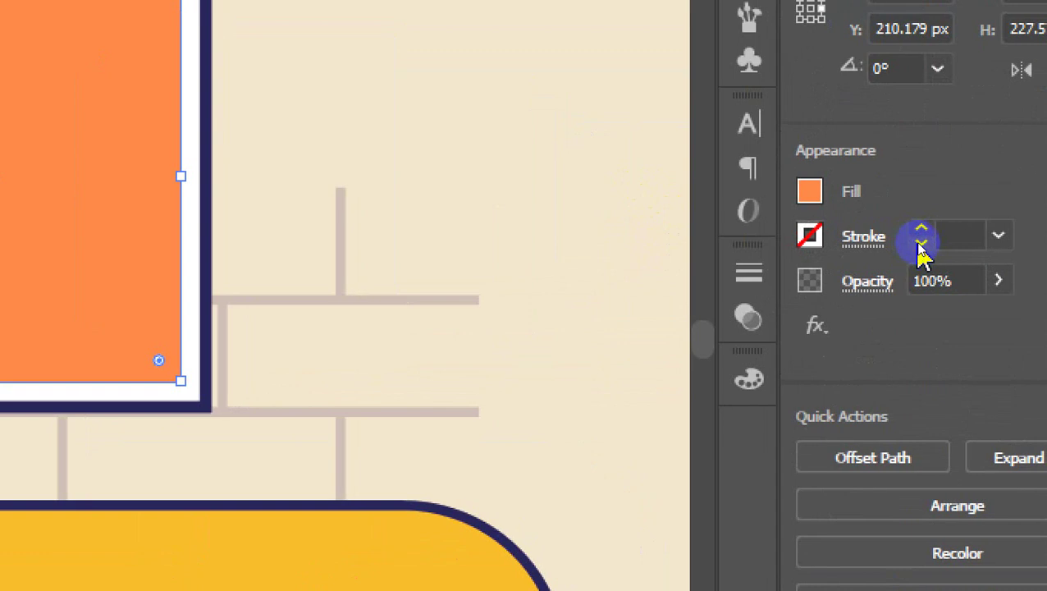
left_click(921, 281)
left_click(821, 320)
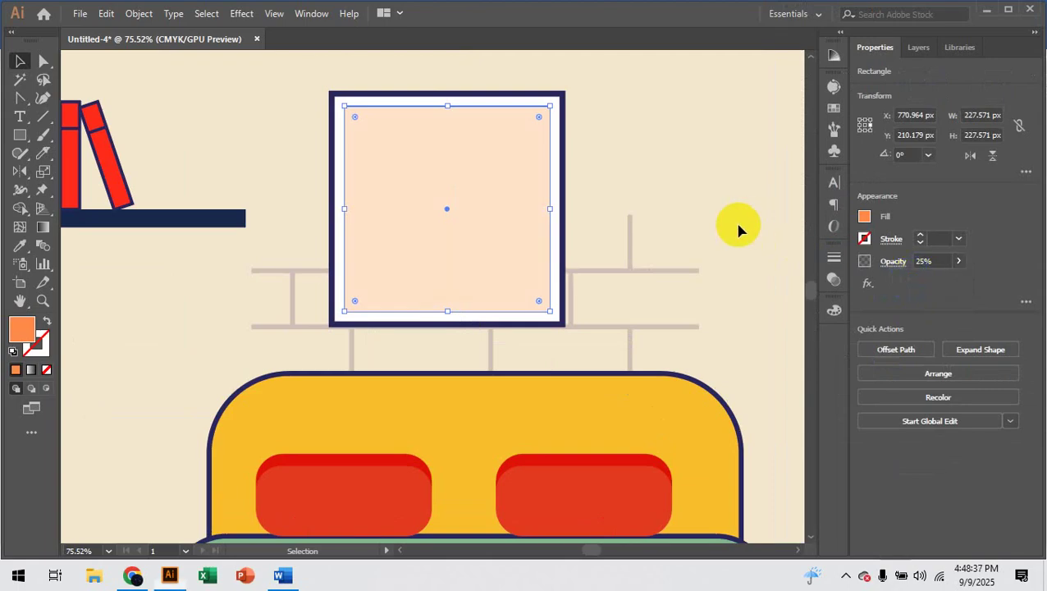
left_click(723, 223)
Open the Day 1 illustrator.ai drawing from the G 89 folder on the desktop.
key("super+d")
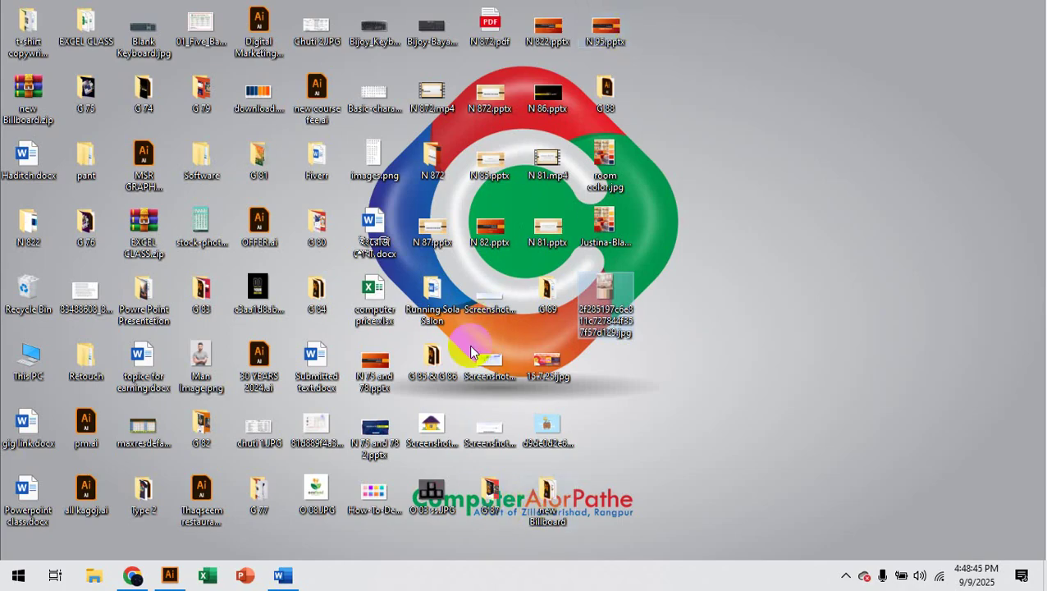
double_click(546, 291)
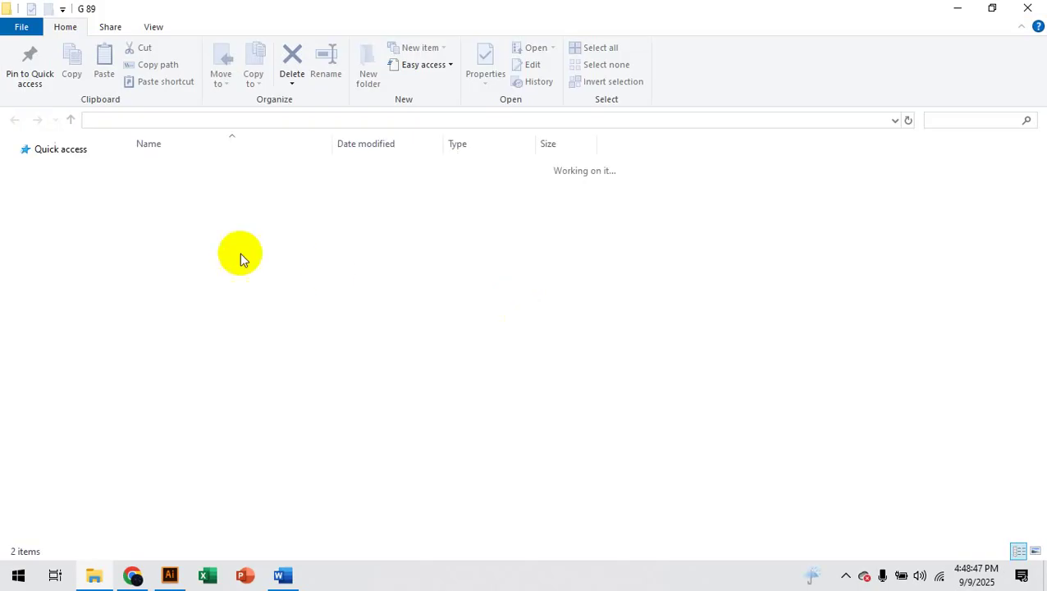
left_click(168, 167)
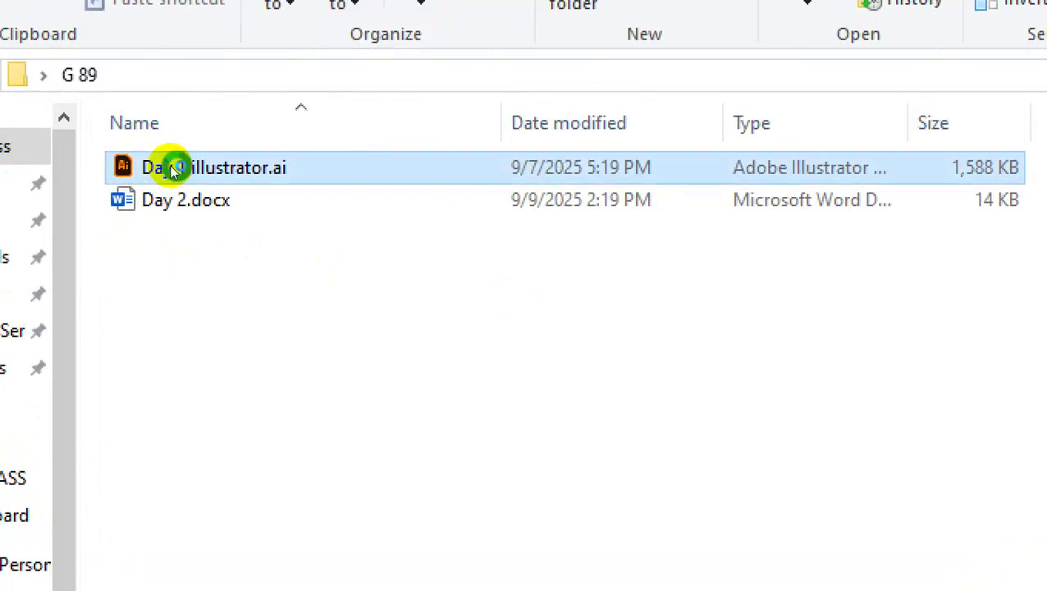
double_click(171, 168)
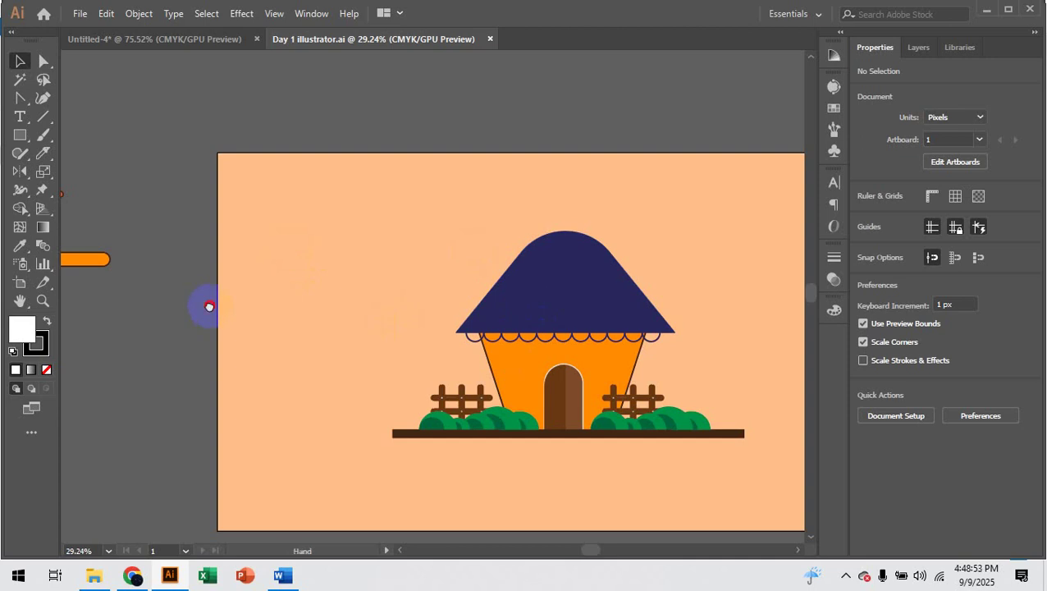
Group the complete house artwork with its fences, bushes and ground line, excluding the peach background, and copy the group.
left_click_drag(204, 304, 191, 247)
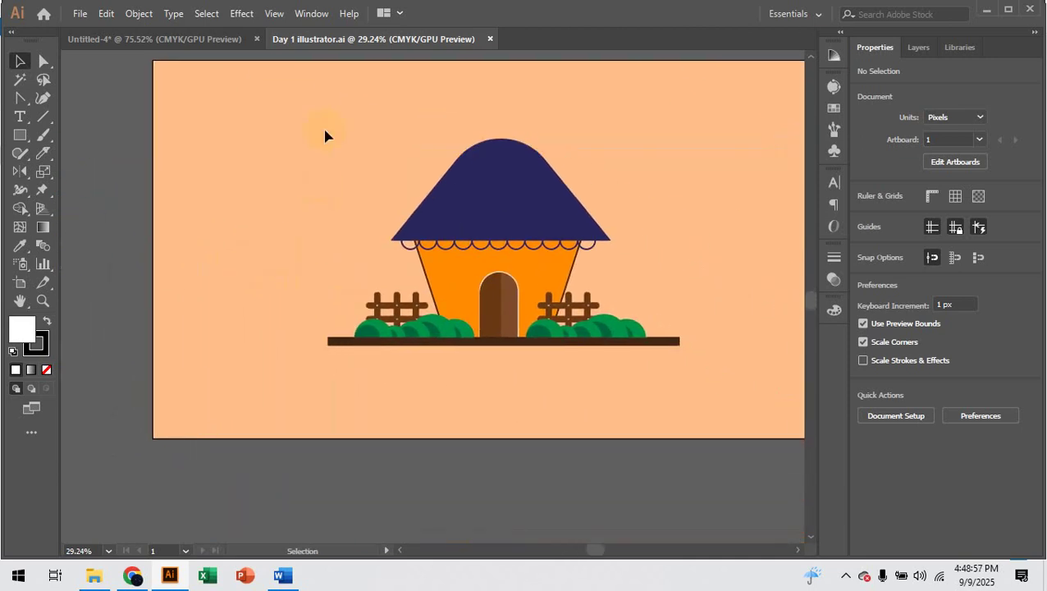
left_click_drag(720, 389, 719, 389)
left_click(720, 389)
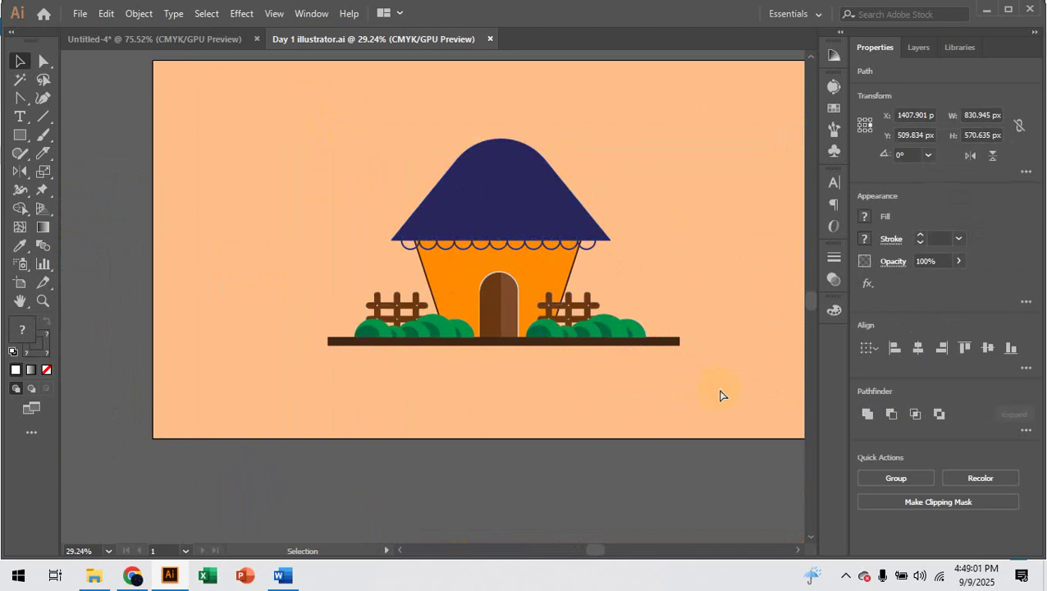
key("ctrl+a")
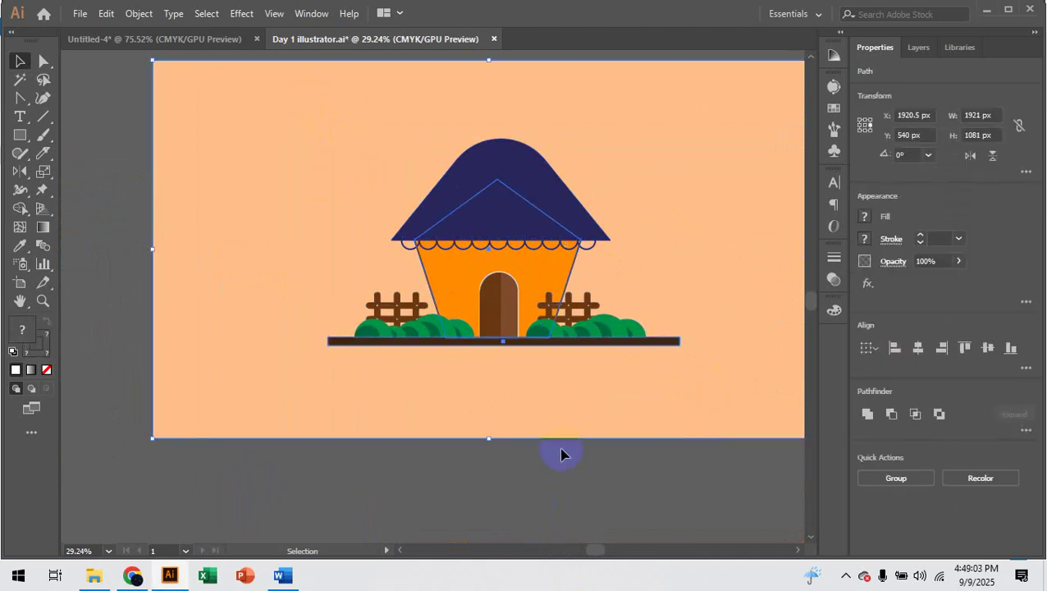
left_click(561, 453)
left_click(562, 422)
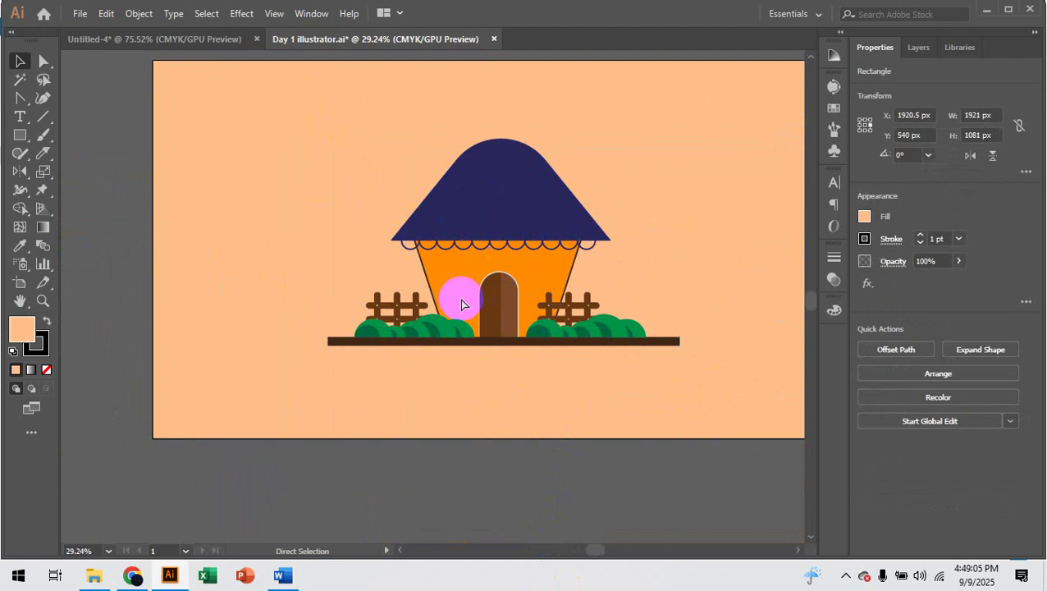
left_click_drag(462, 304, 712, 393)
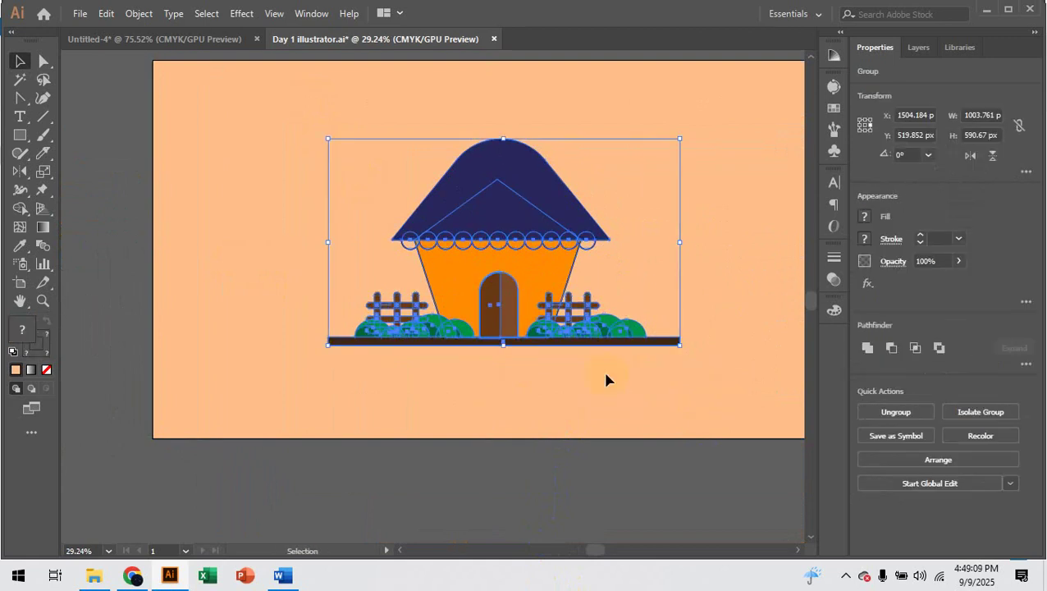
key("ctrl")
left_click(526, 265)
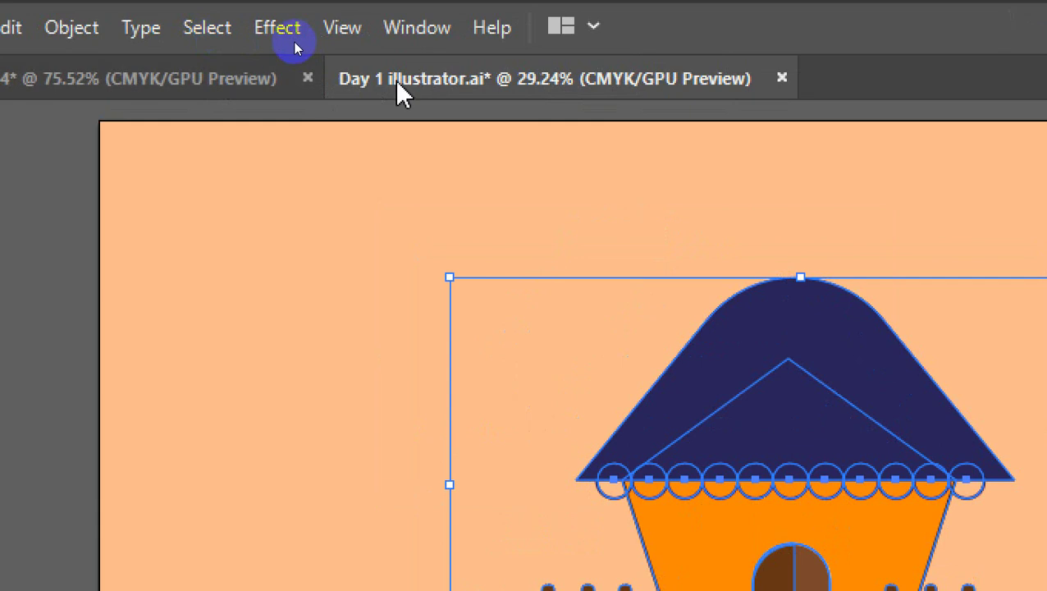
Switch to the Untitled-4 bedroom drawing and paste the house group into it.
mouse_move(384, 75)
left_mouse_down()
mouse_move(480, 165)
mouse_move(558, 289)
left_mouse_up()
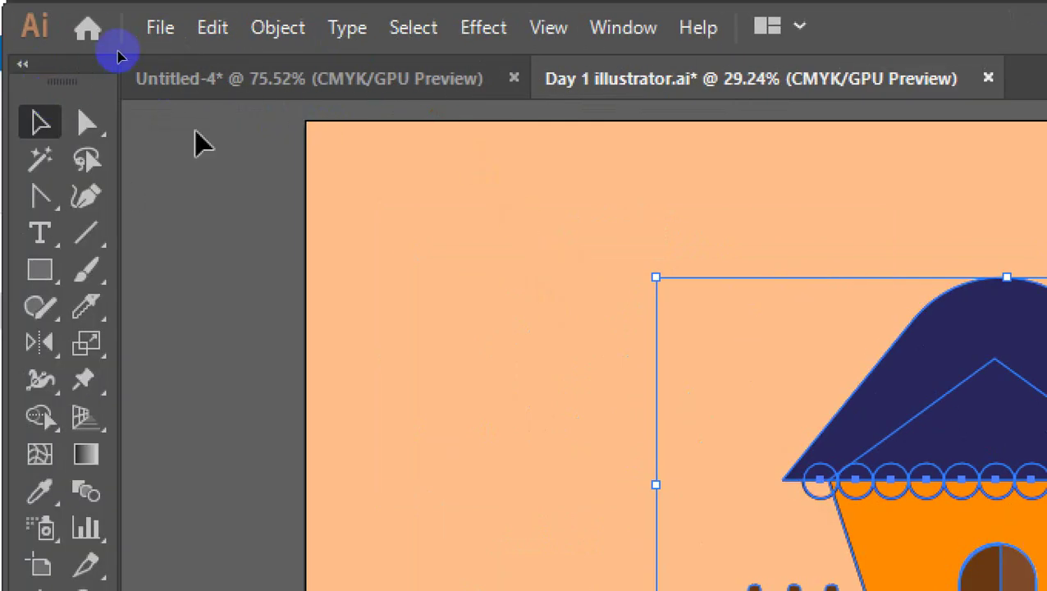
left_click(228, 85)
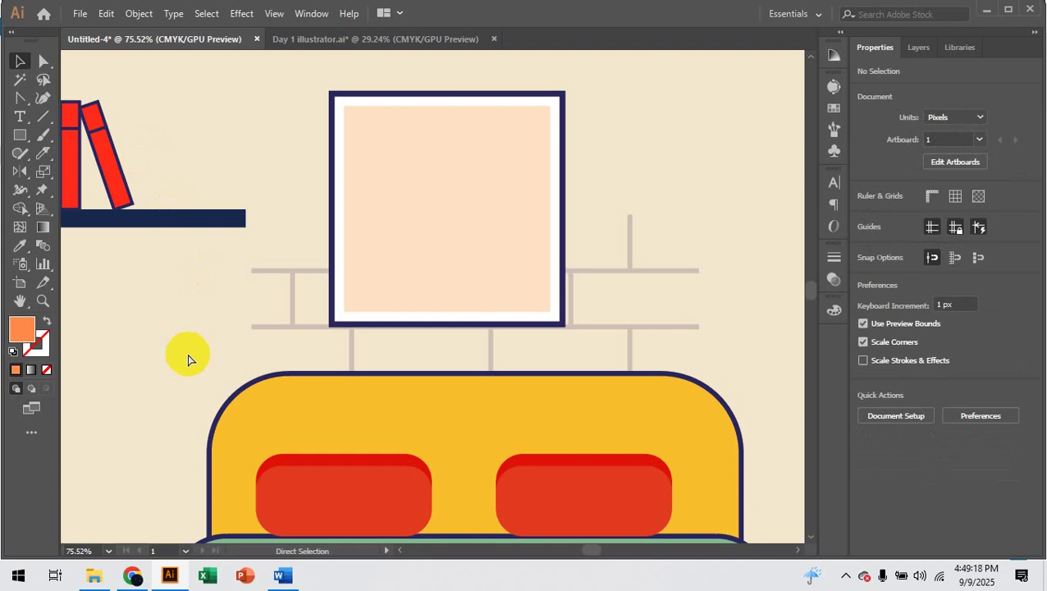
key("ctrl+v")
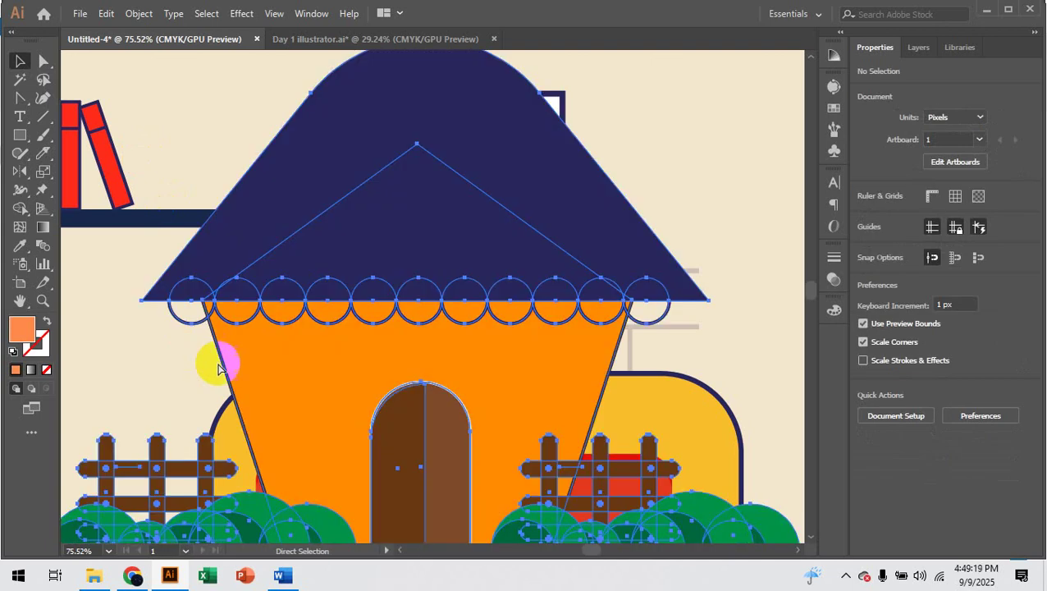
left_click(273, 370)
key("ctrl+minus")
key("ctrl+minus")
key("ctrl+minus")
left_click(444, 327)
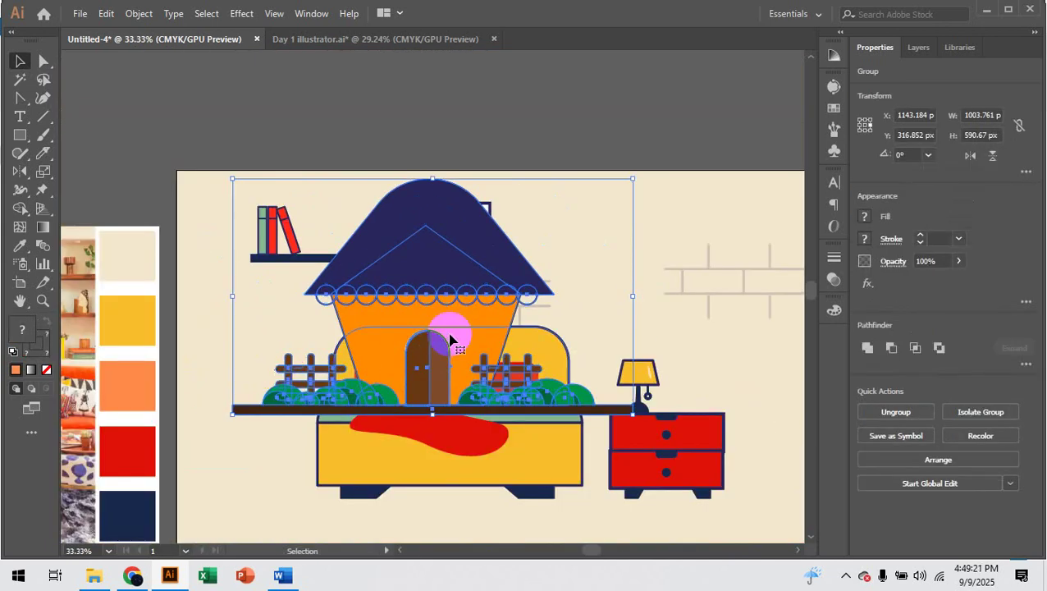
Scale the pasted house group down to about 190 px wide and place it inside the orange-tinted square of the wall picture.
left_click_drag(635, 181, 621, 376)
left_click_drag(472, 374, 499, 237)
left_click_drag(612, 143, 591, 153)
left_click_drag(512, 212, 512, 228)
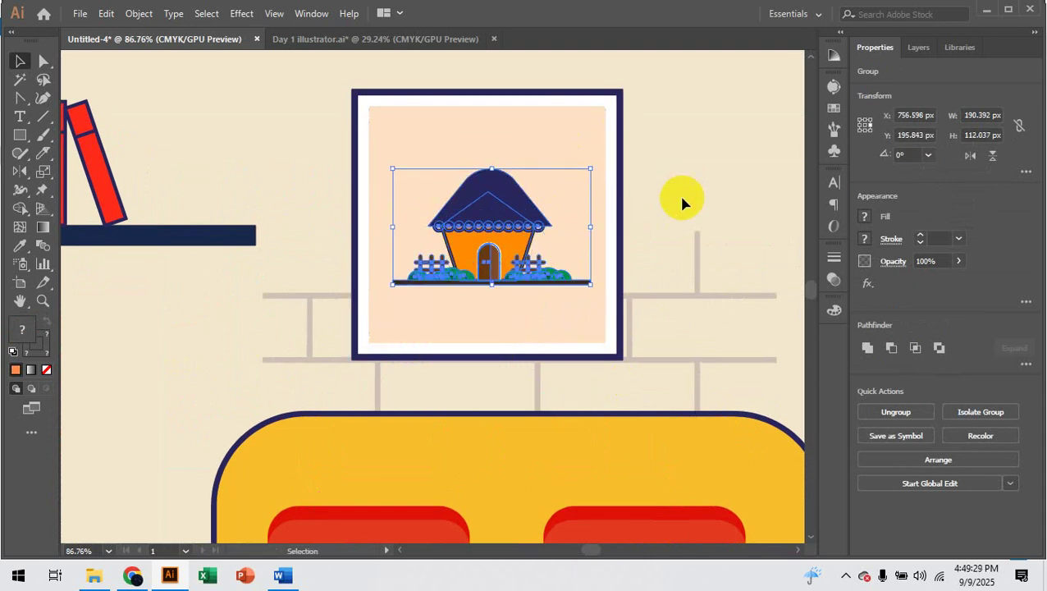
left_click(680, 197)
key("ctrl+minus")
key("ctrl+minus")
key("ctrl+minus")
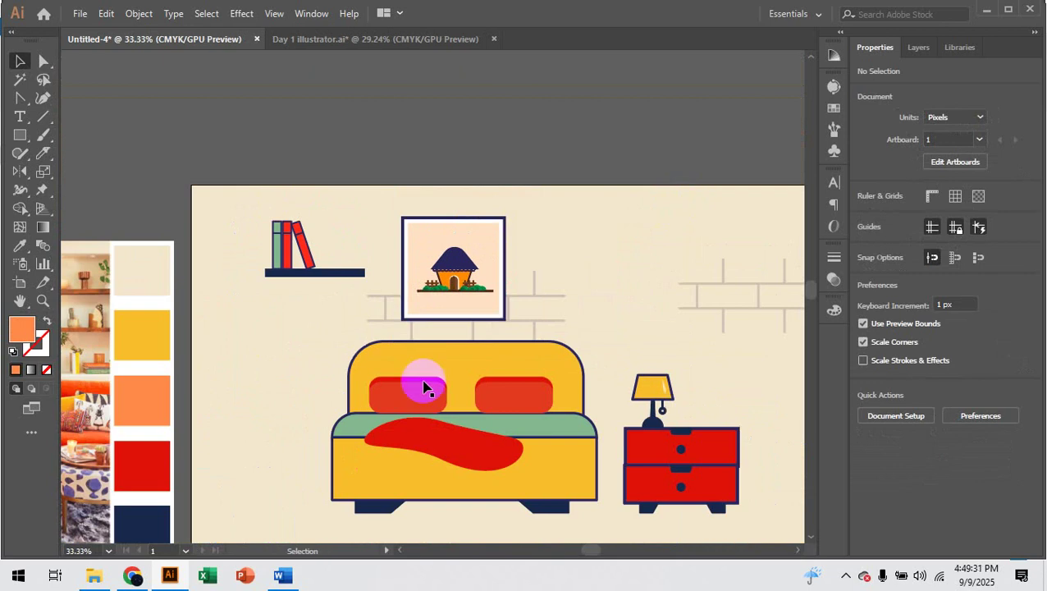
mouse_move(421, 381)
left_mouse_down()
mouse_move(453, 383)
mouse_move(453, 287)
left_mouse_up()
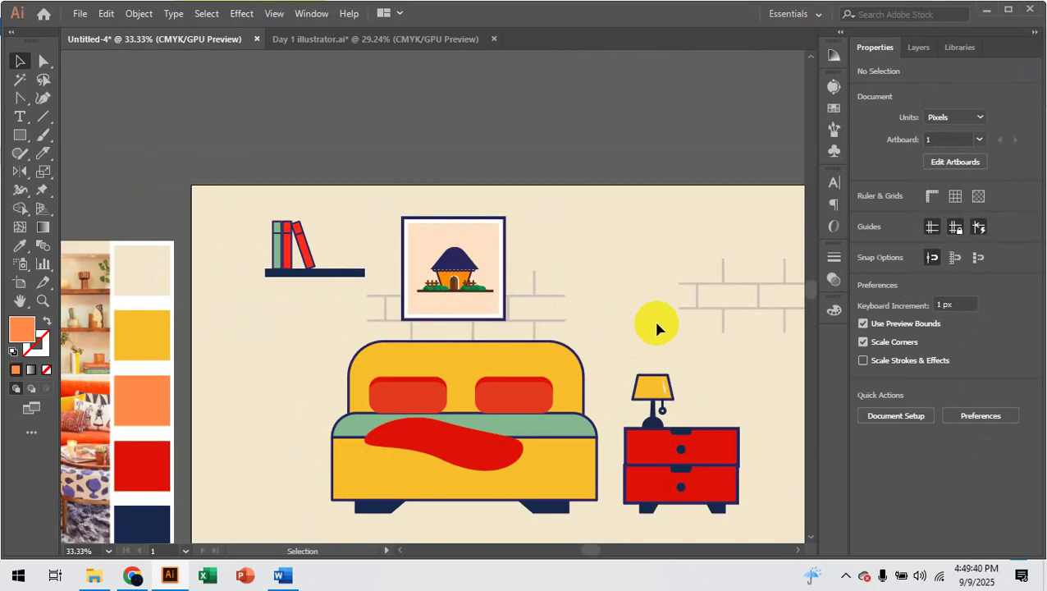
Draw a circle about 204 px in diameter on the wall above the lamp, between the picture and the separate brick group.
left_click_drag(653, 320, 493, 252)
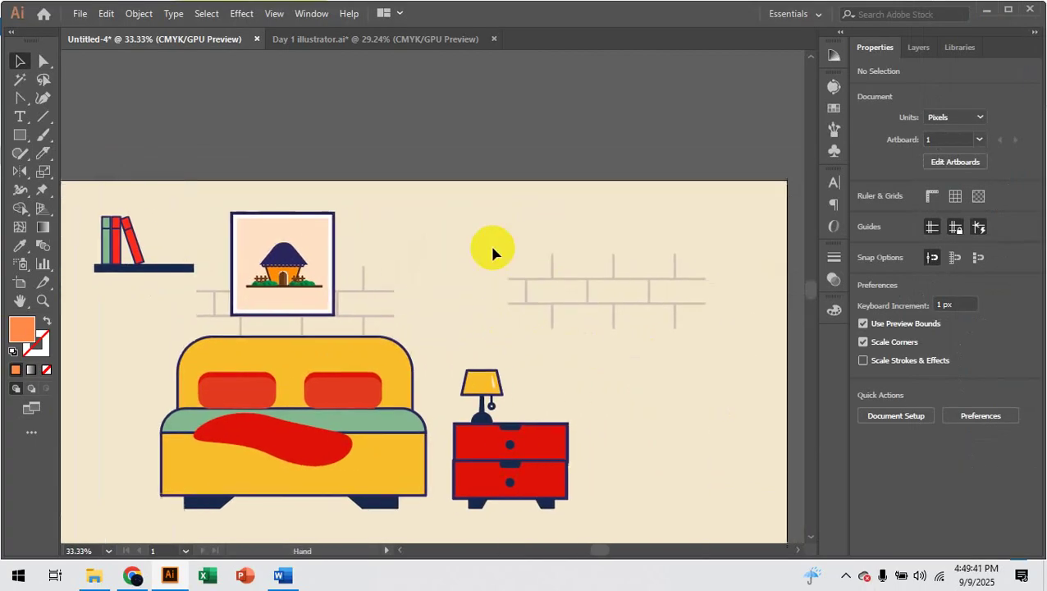
left_click_drag(520, 298, 642, 372)
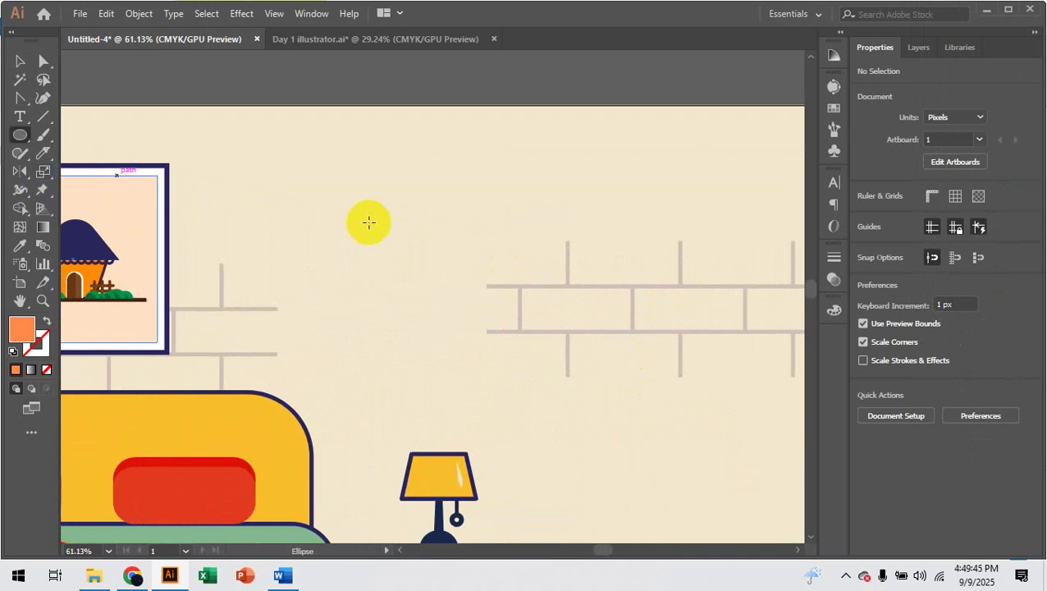
key("l")
left_click_drag(364, 196, 507, 337)
left_click(17, 135)
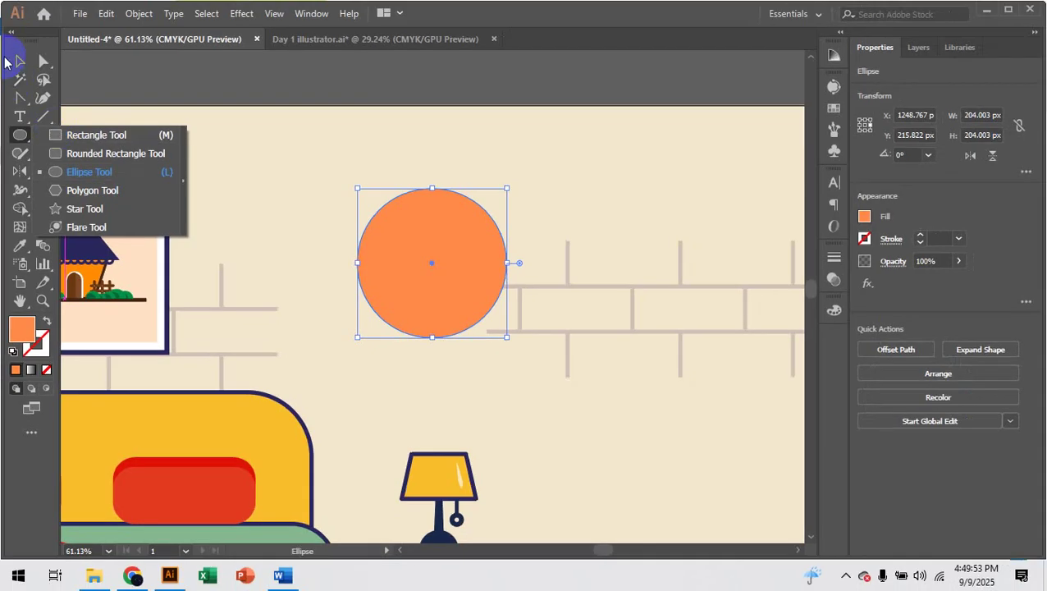
left_click(21, 65)
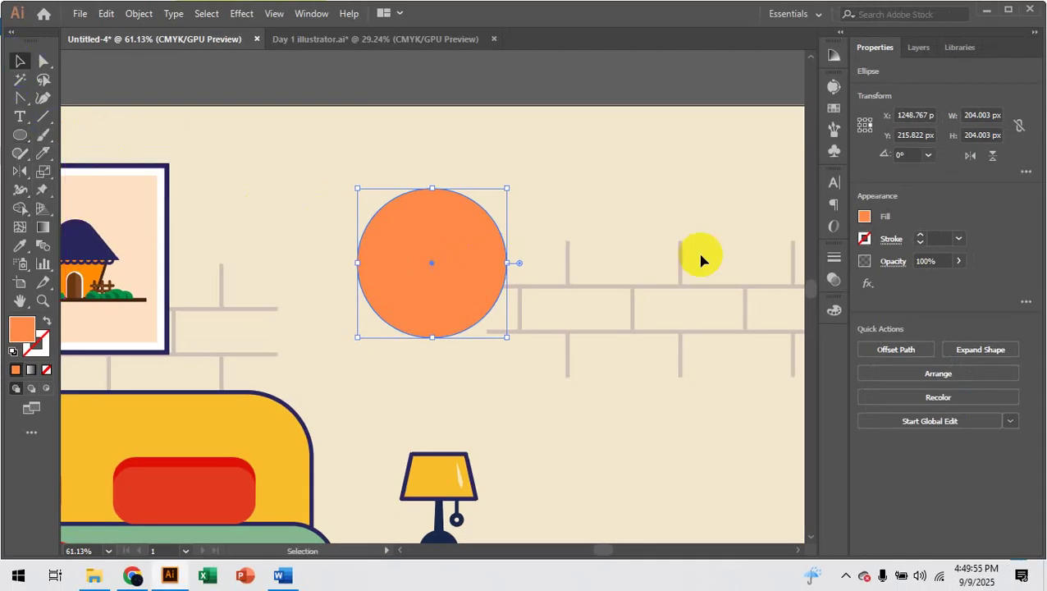
Try a dark navy fill and a white fill on the wall circle.
left_click(860, 238)
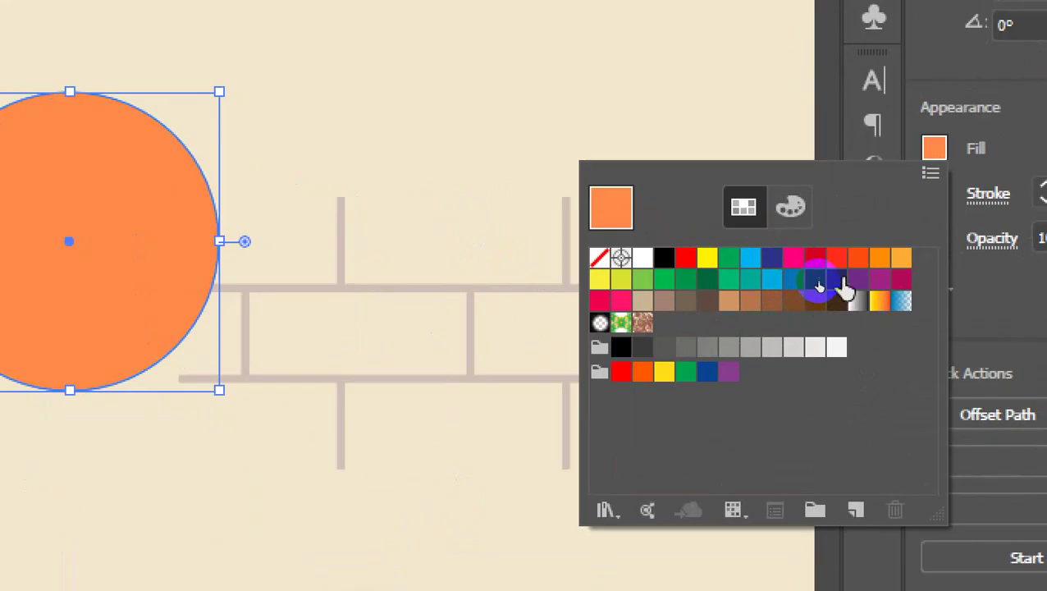
left_click(789, 288)
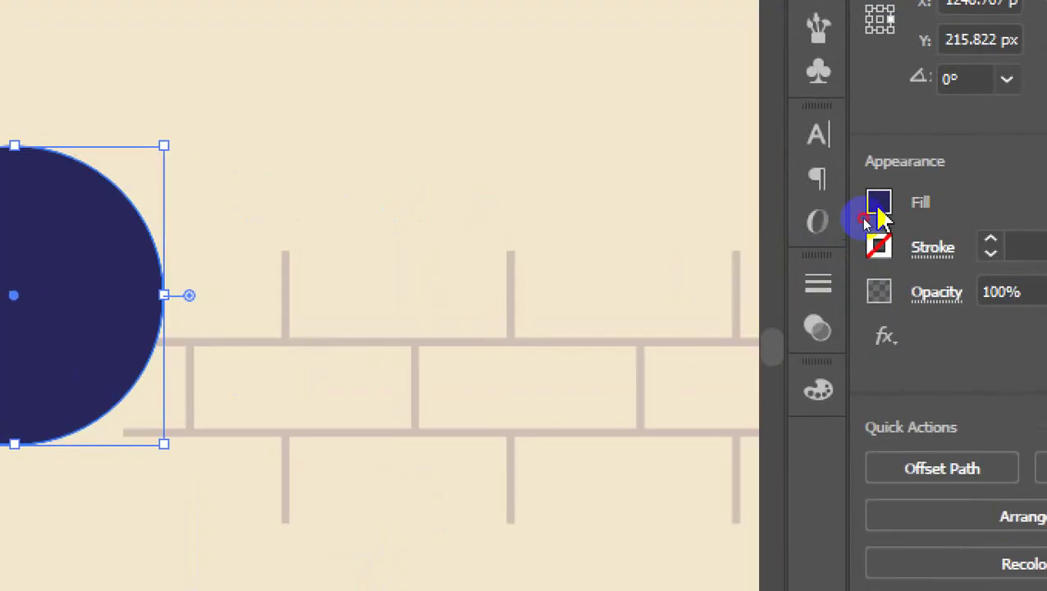
left_click(865, 216)
left_click(587, 311)
left_click(1018, 377)
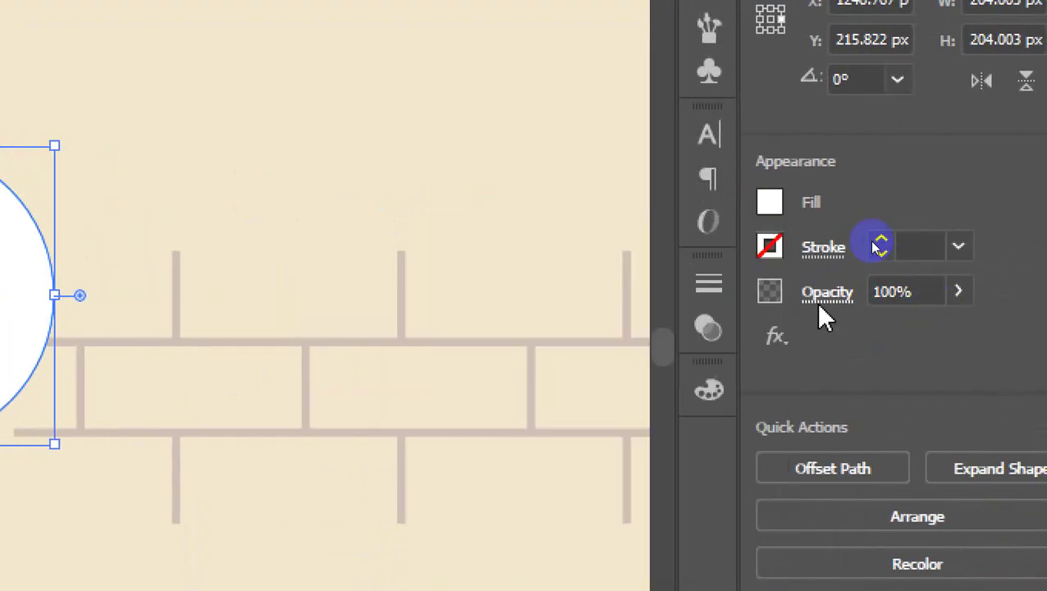
Fill the wall circle with light grey and give it a 10 pt dark navy outline.
left_click(879, 202)
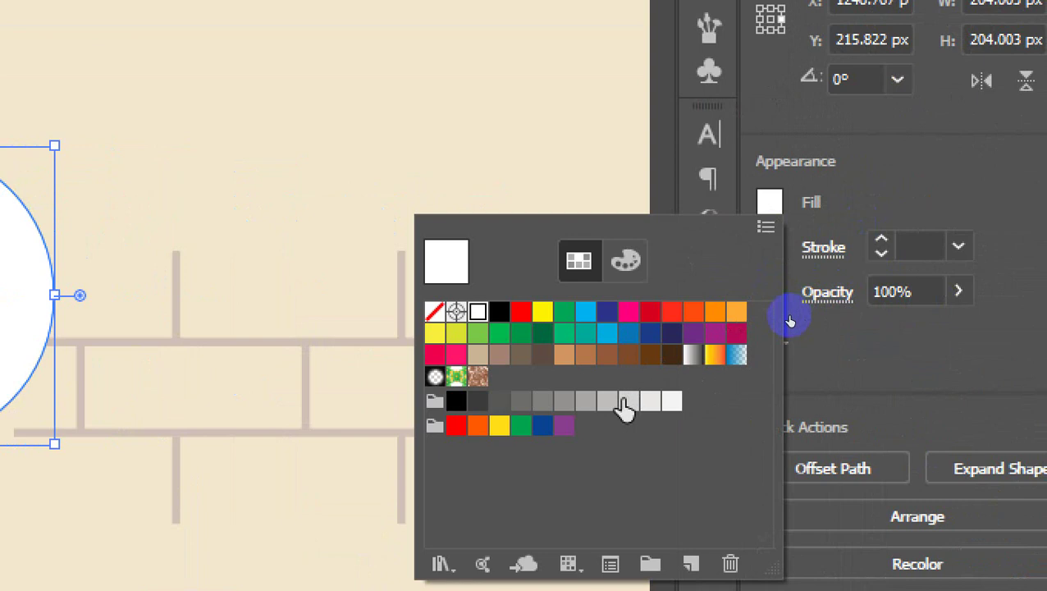
left_click(608, 402)
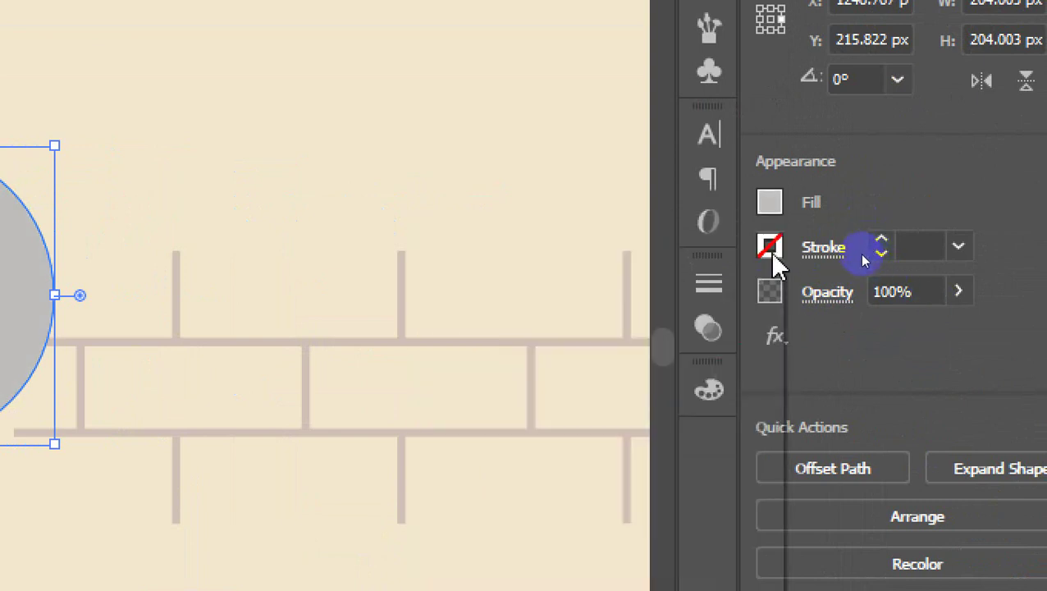
left_click(769, 249)
left_click(671, 377)
left_click(900, 384)
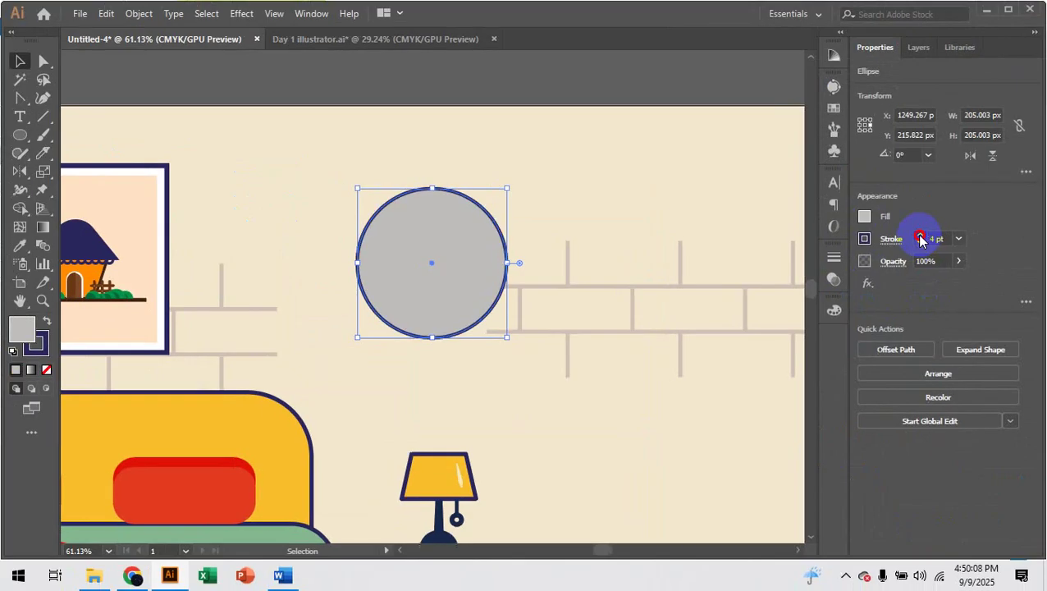
left_click(882, 243)
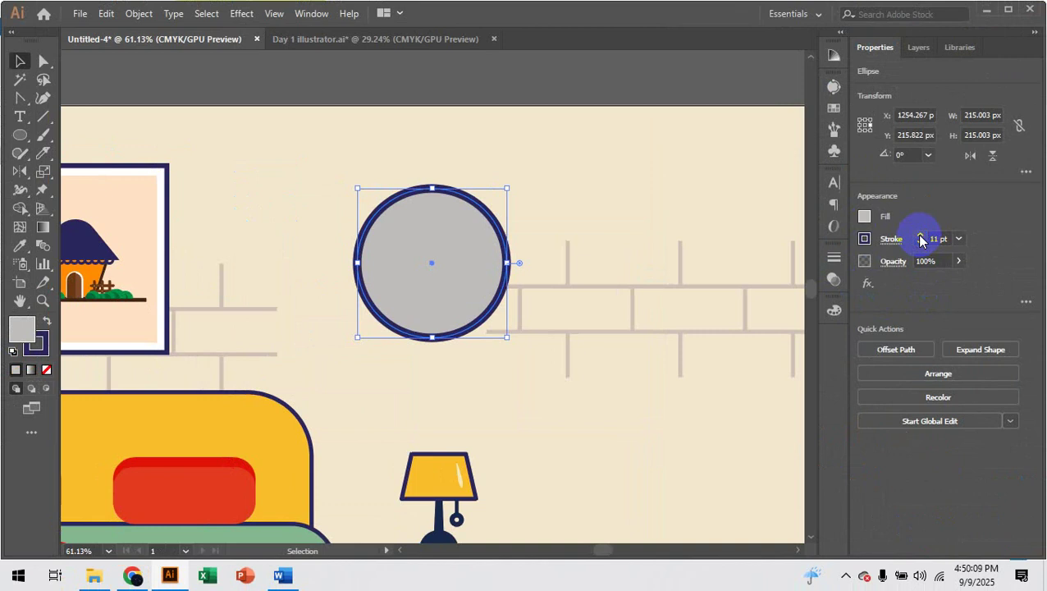
left_click(603, 252)
left_click(423, 261)
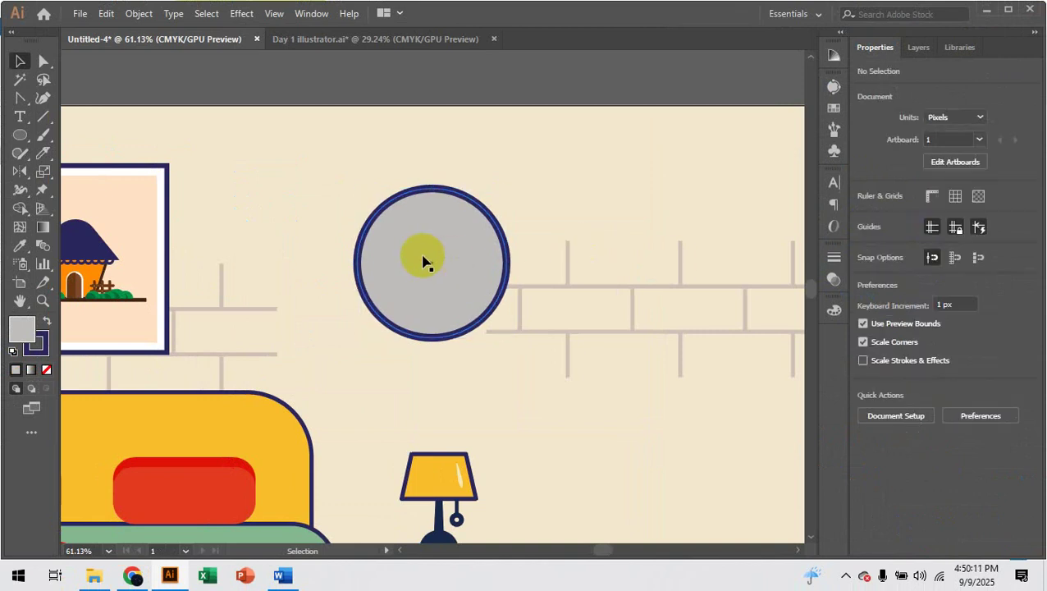
Add a slightly smaller concentric copy of the grey circle with a white fill and no outline.
key("ctrl+1")
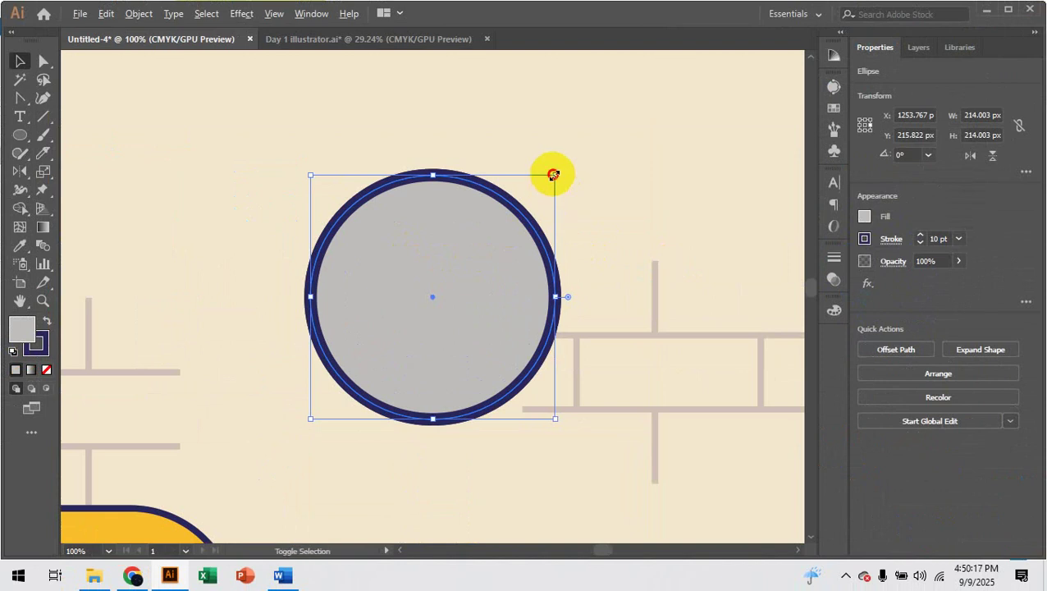
left_click_drag(554, 174, 543, 182)
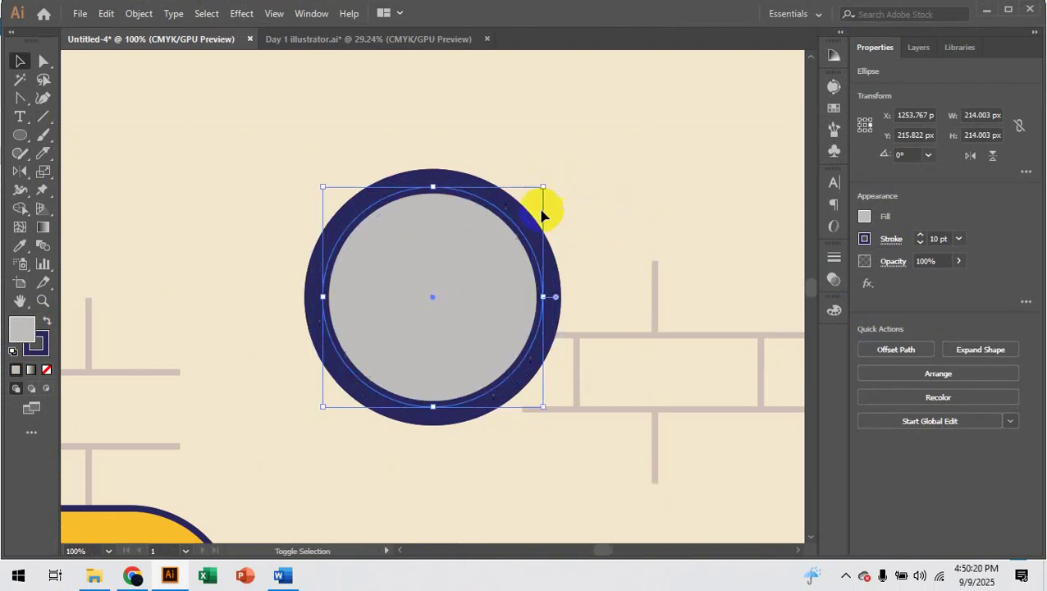
left_click(865, 238)
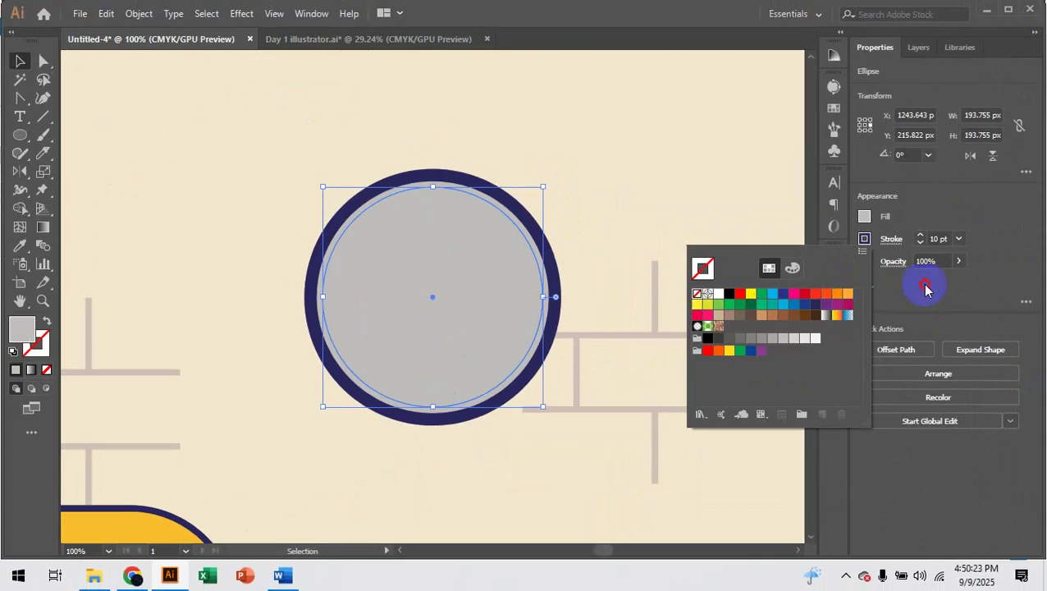
left_click(1002, 142)
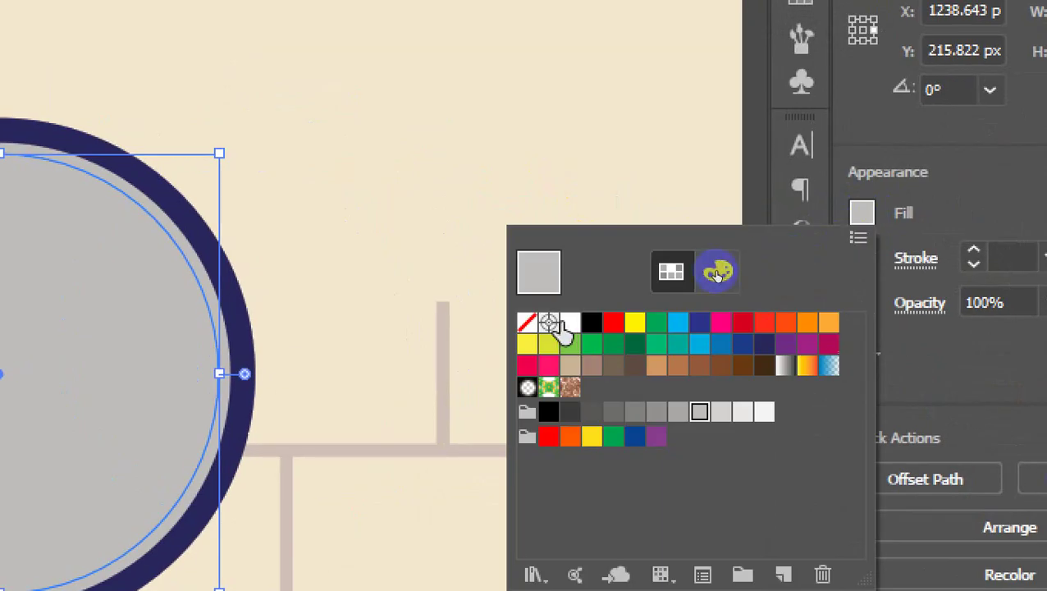
left_click(566, 324)
left_click(446, 193)
left_click(443, 192)
left_click_drag(35, 243, 253, 341)
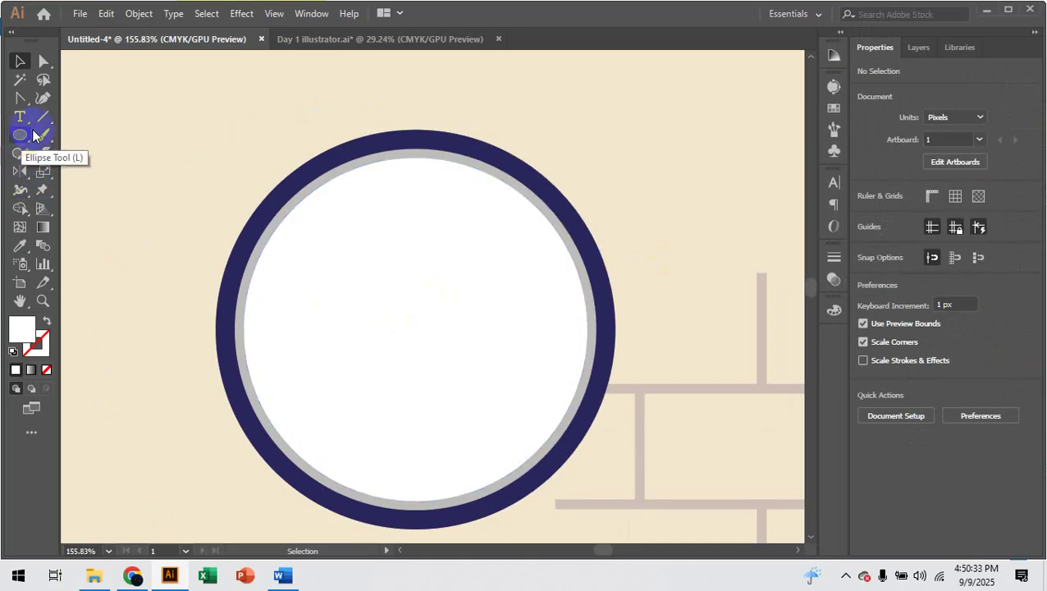
Draw a vertical tick mark about 10 px long at the top of the white clock face with a 4 pt dark navy stroke.
left_click(43, 117)
left_click_drag(415, 328, 415, 190)
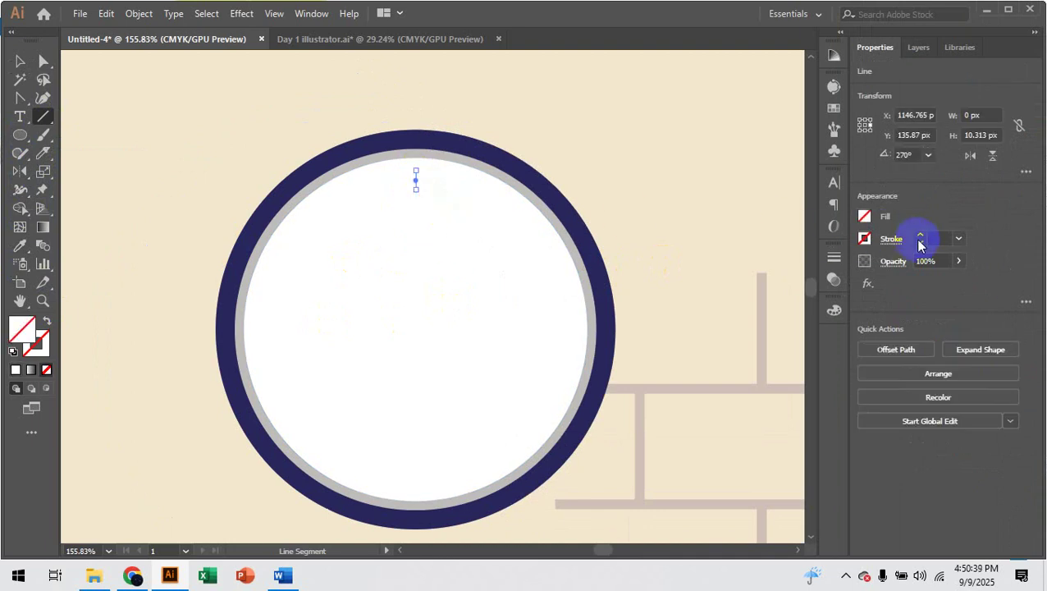
left_click(19, 61)
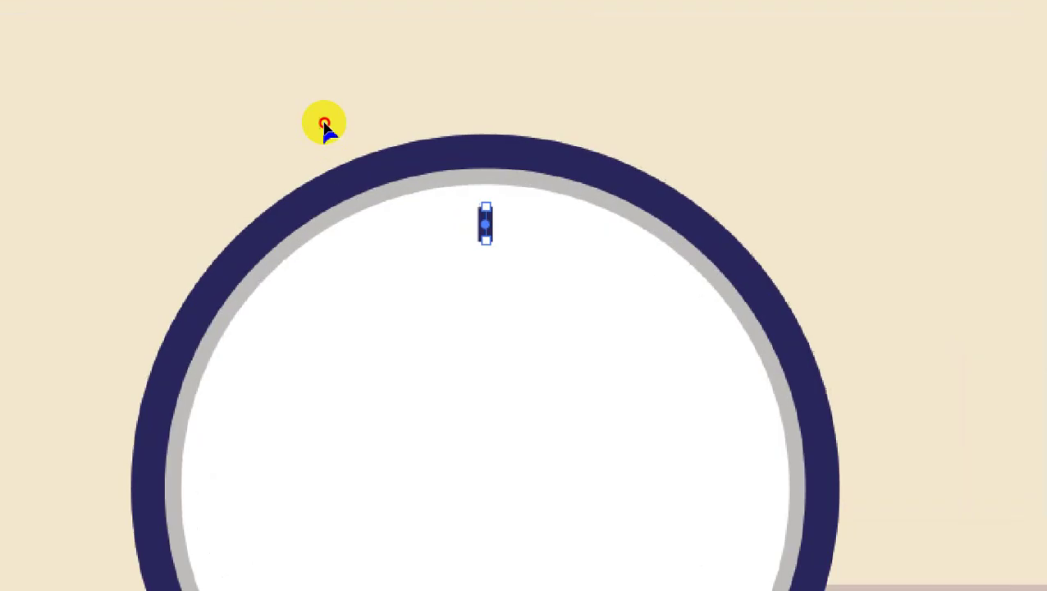
left_click(324, 123)
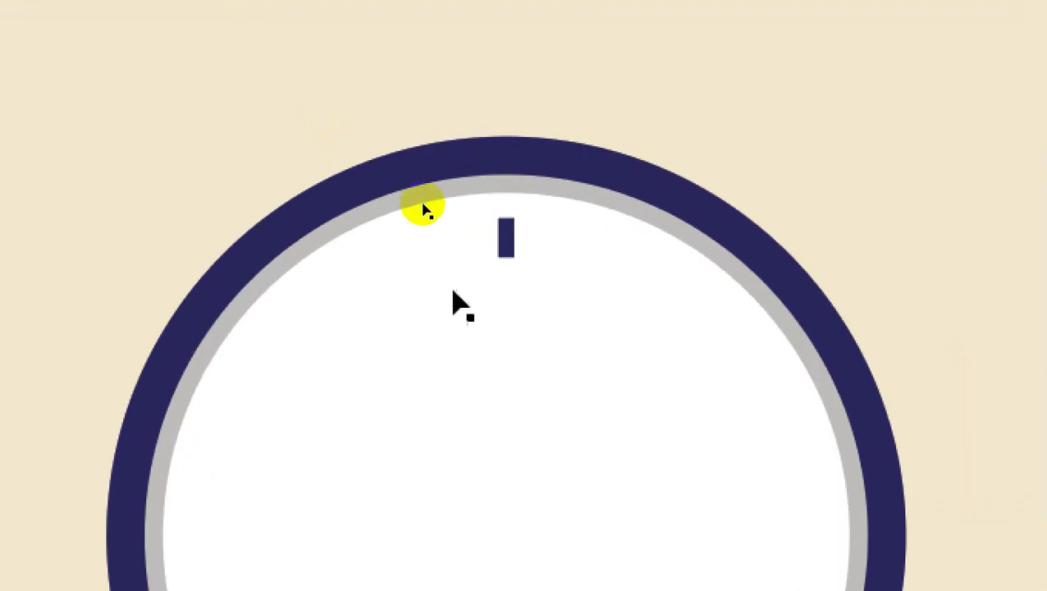
Give the tick mark at the top of the clock face rounded stroke ends.
left_click(505, 250)
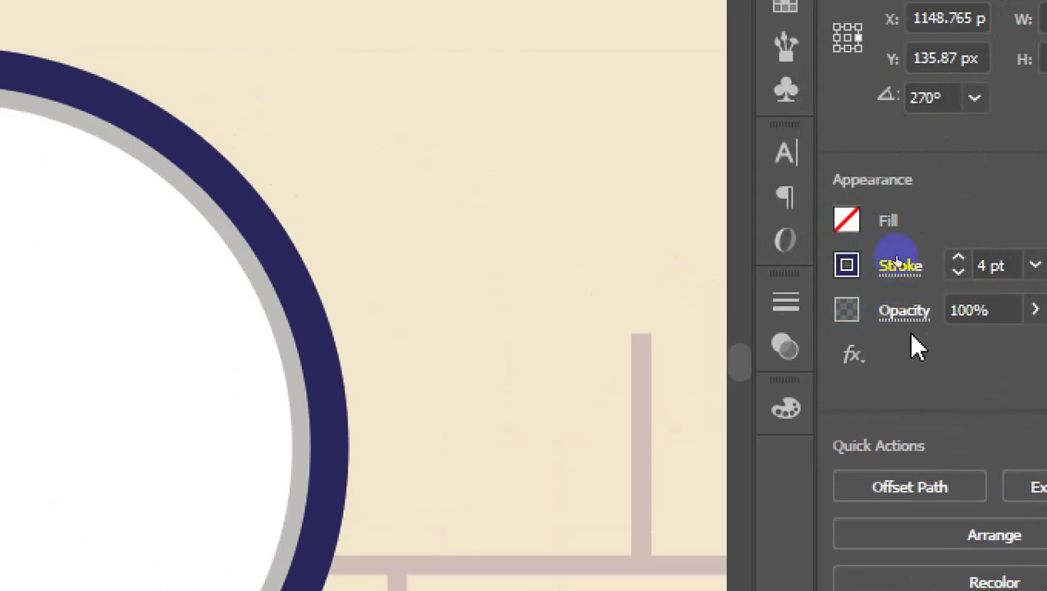
left_click(903, 266)
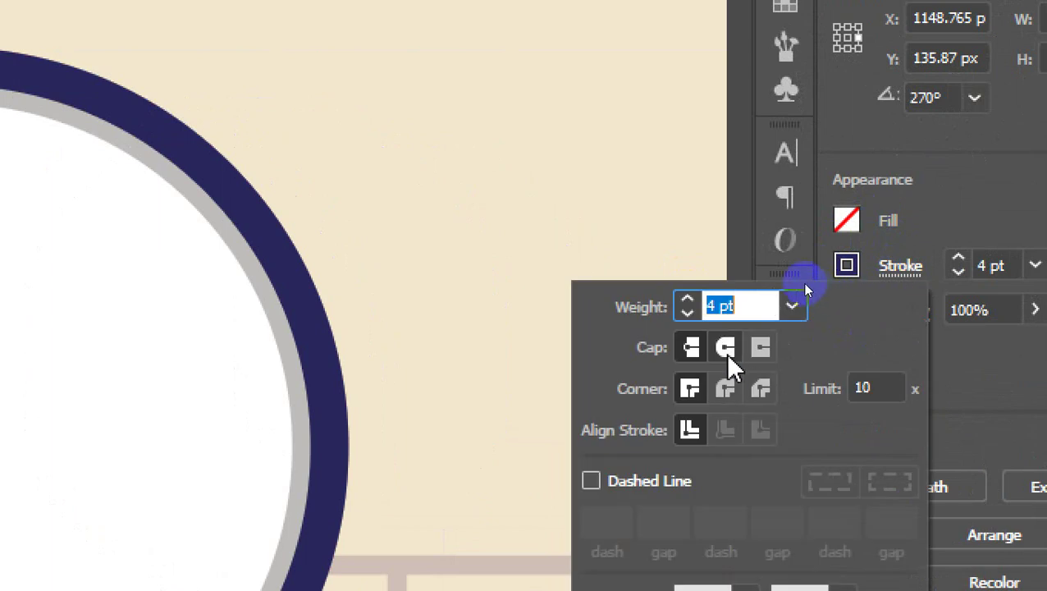
left_click(726, 347)
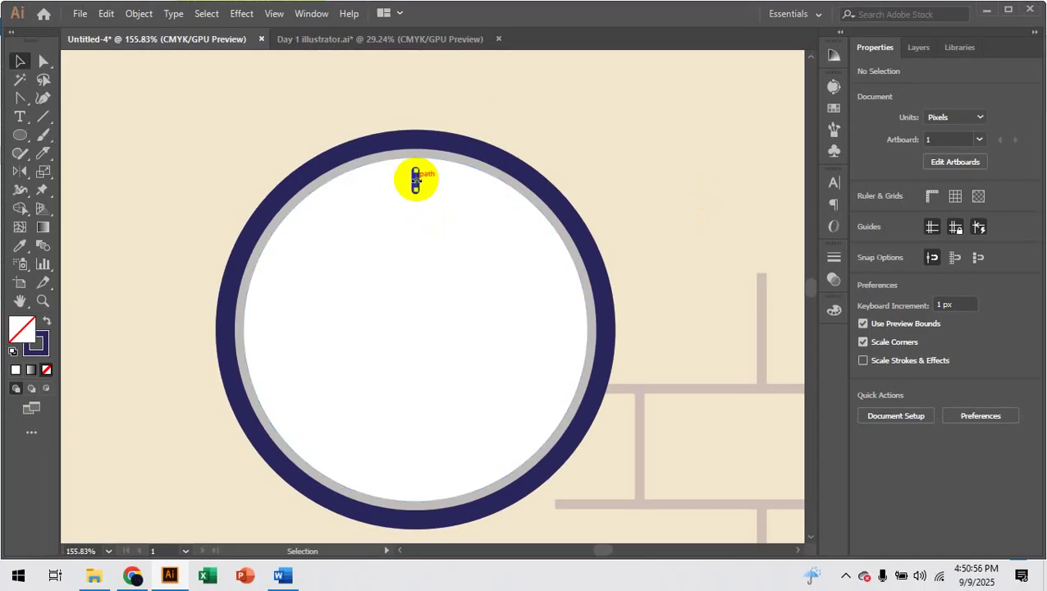
left_click(222, 173)
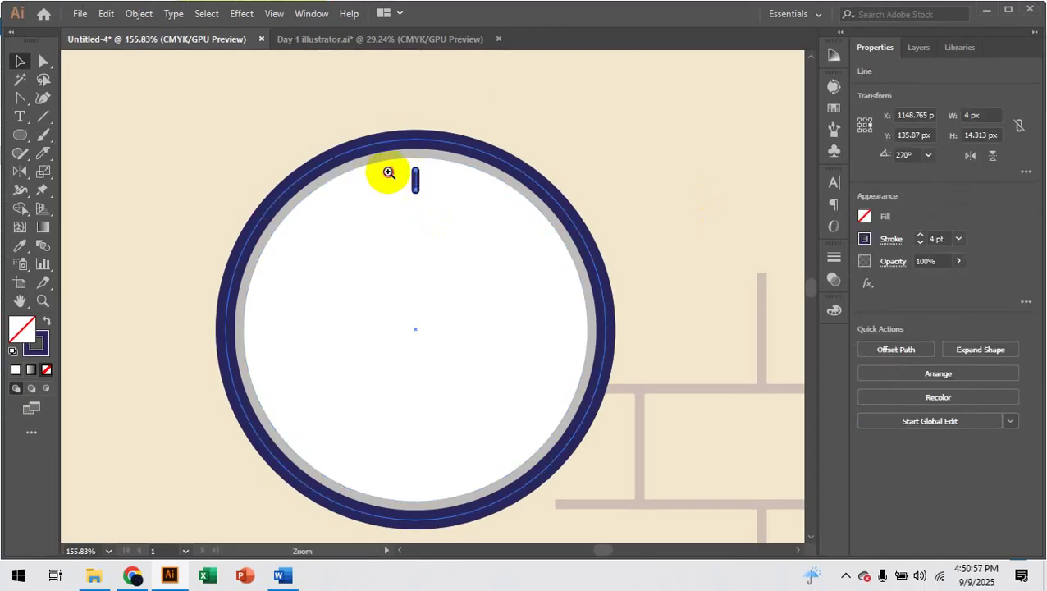
Place a copy of the top tick mark directly below it at the bottom of the clock face.
left_click_drag(382, 166, 446, 221)
scroll(445, 215, "down", 2)
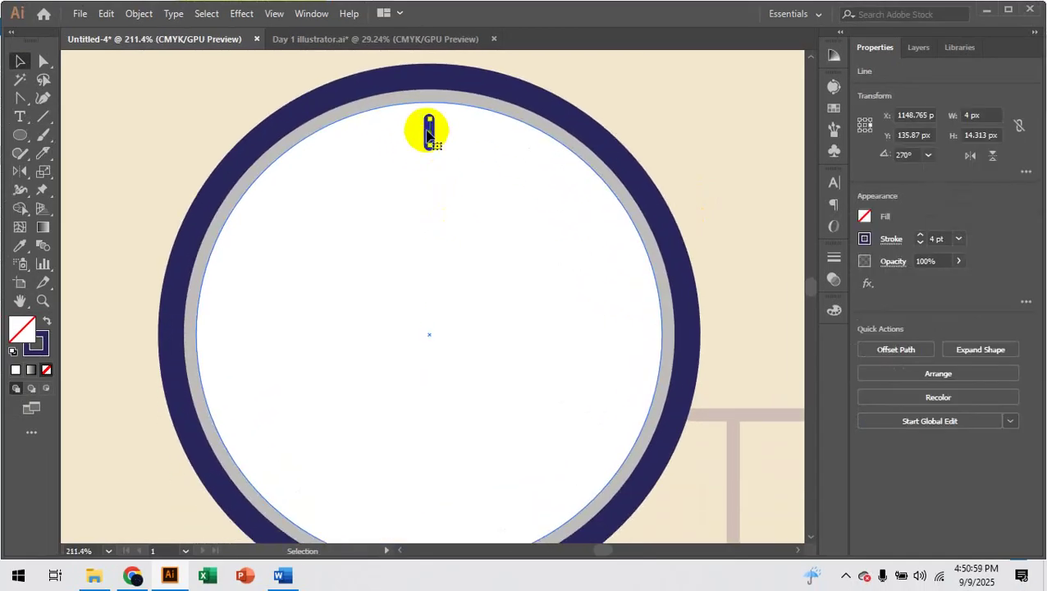
left_click_drag(428, 129, 397, 402)
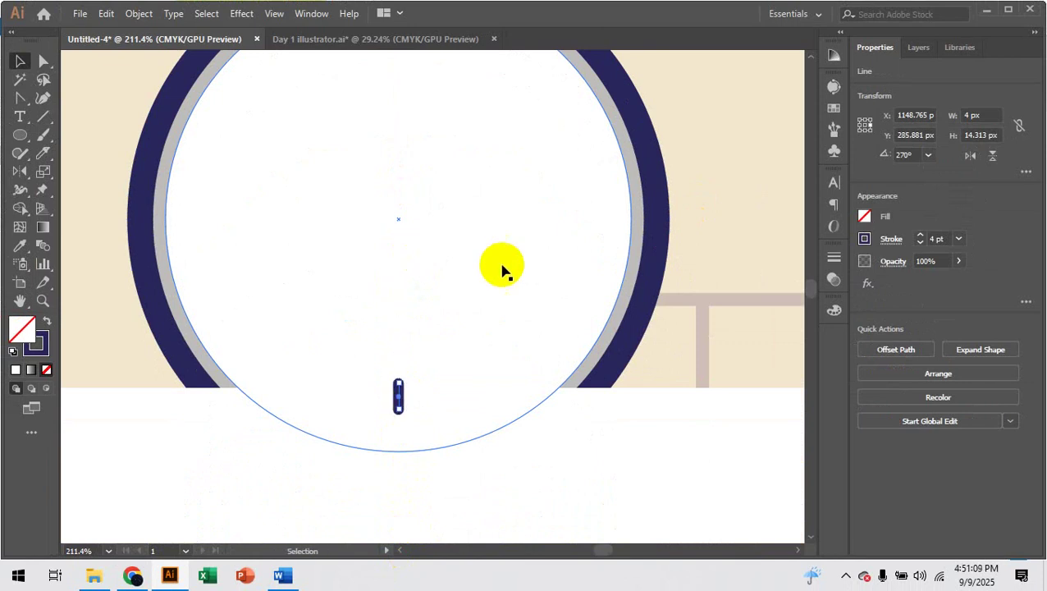
key("ctrl+minus")
scroll(539, 267, "up", 5)
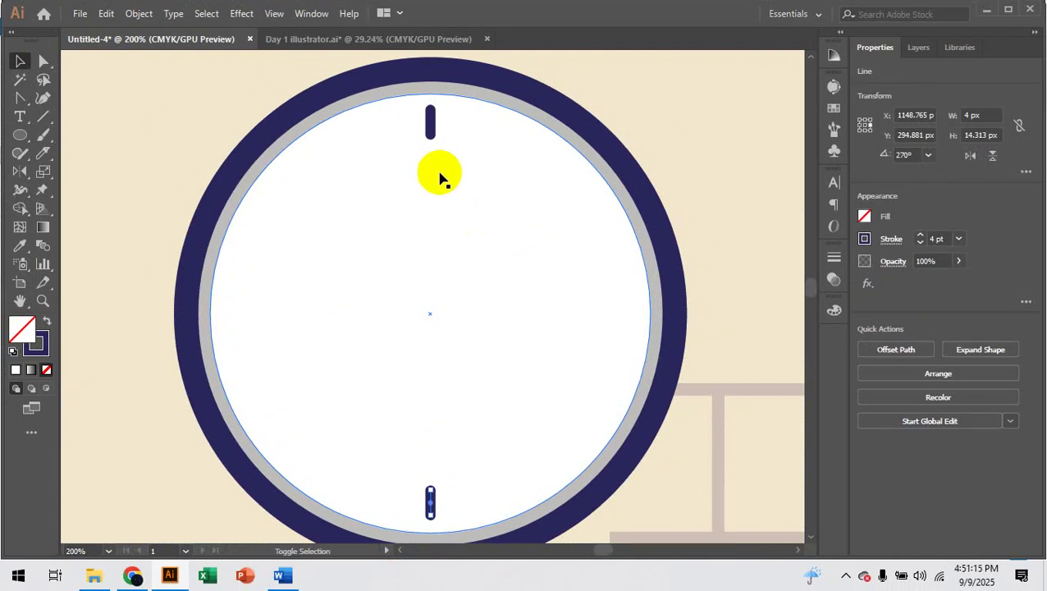
Group the top and bottom tick marks and add a copy rotated 90° for the three and nine o'clock marks.
left_click(428, 128, "shift")
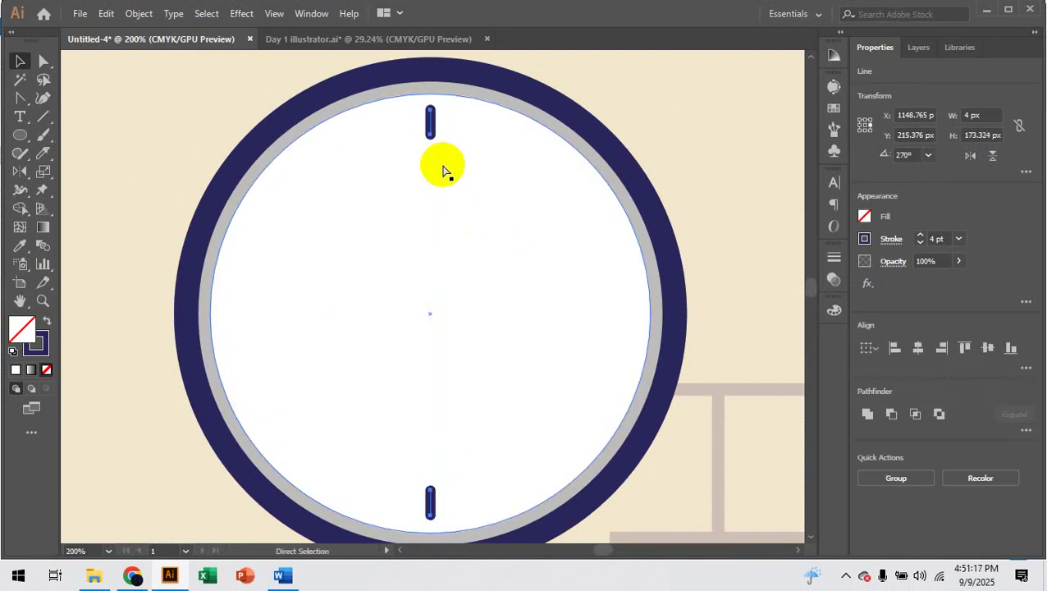
key("ctrl+g")
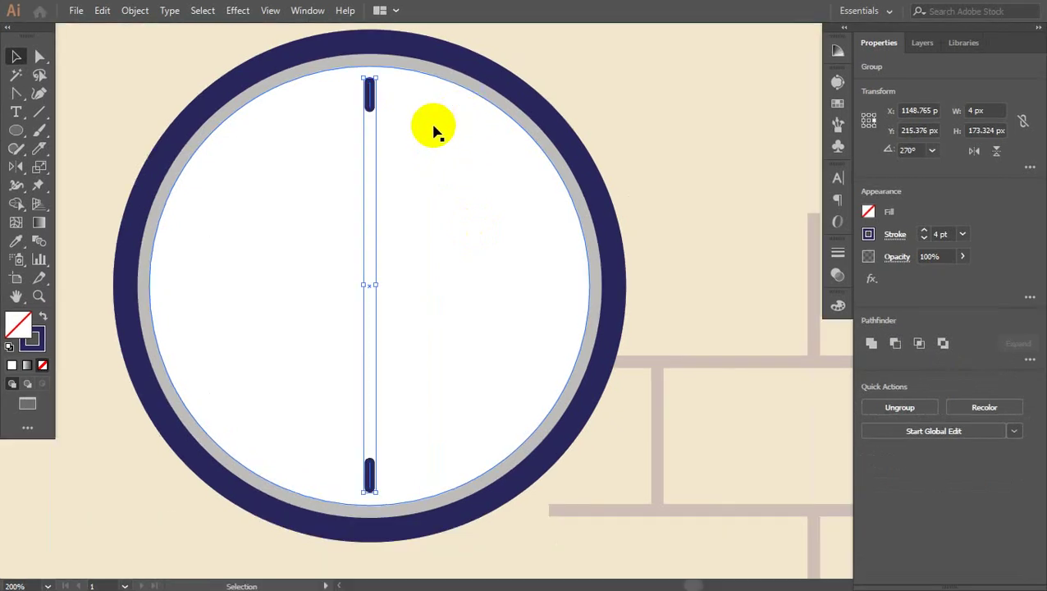
key("v")
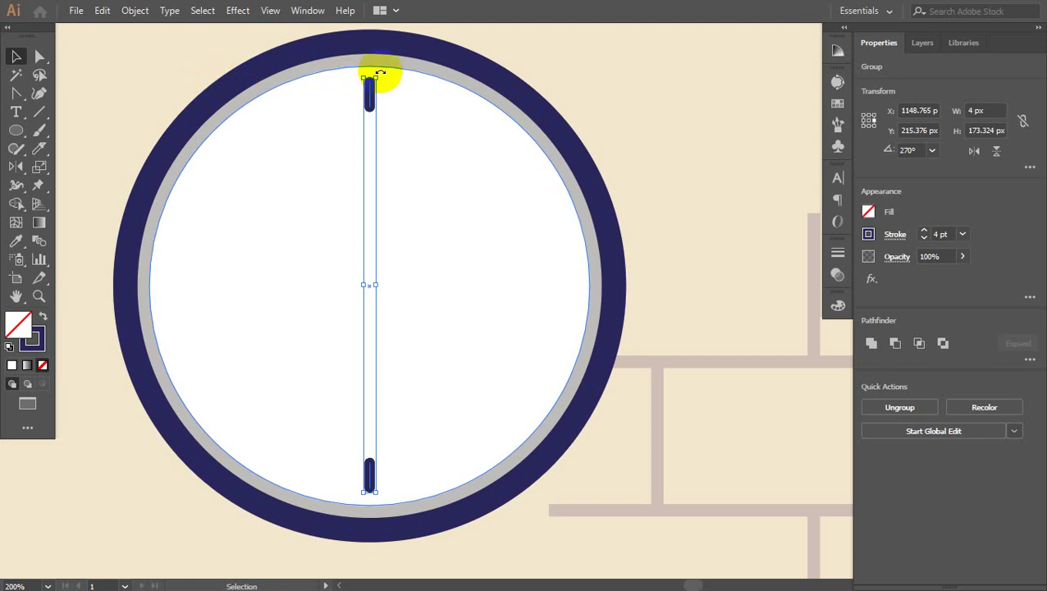
left_click_drag(379, 74, 505, 339)
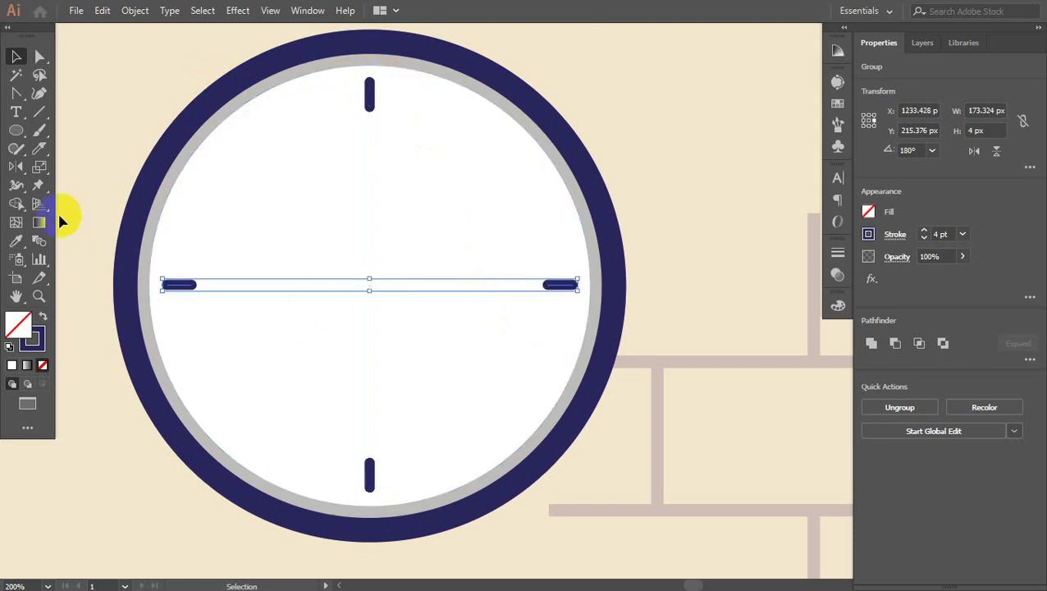
left_click(88, 153)
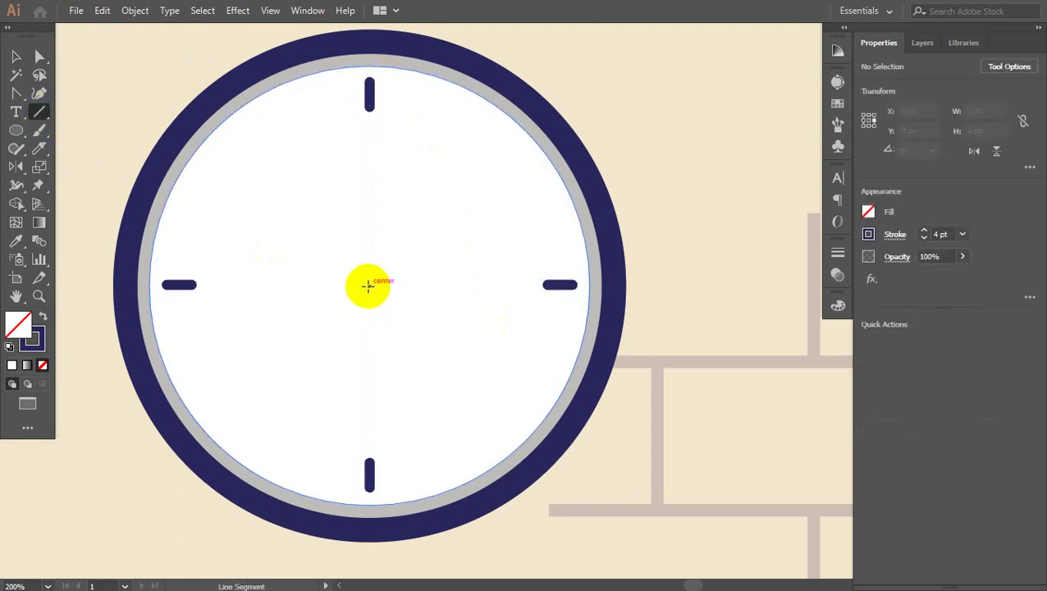
Draw an hour hand from the clock's centre at about 37° with a 9 pt navy stroke and a triangular tapered width profile.
mouse_move(367, 286)
left_mouse_down()
mouse_move(486, 197)
mouse_move(437, 237)
left_mouse_up()
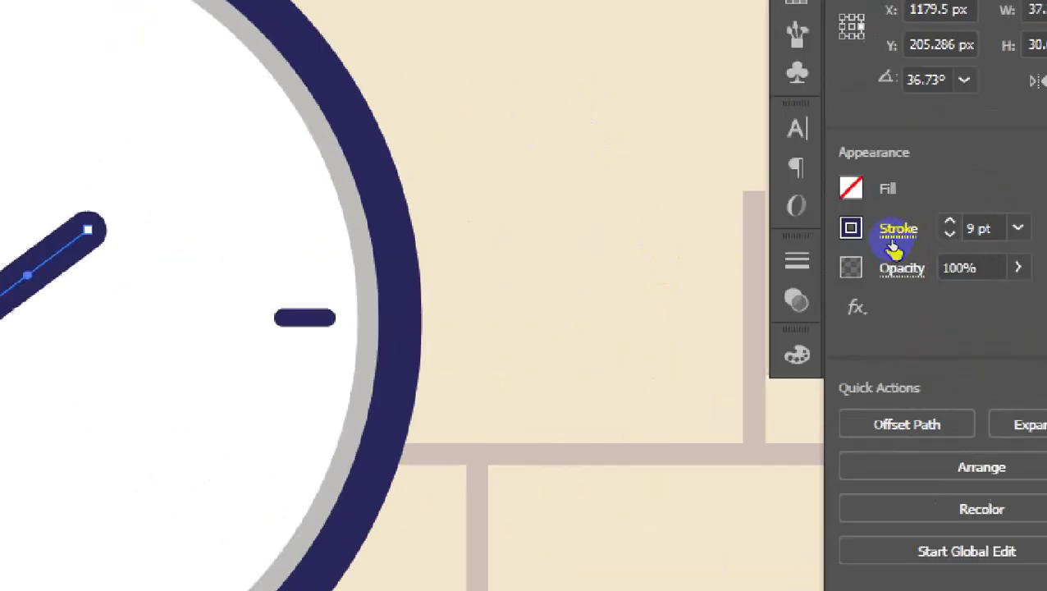
left_click(1015, 228)
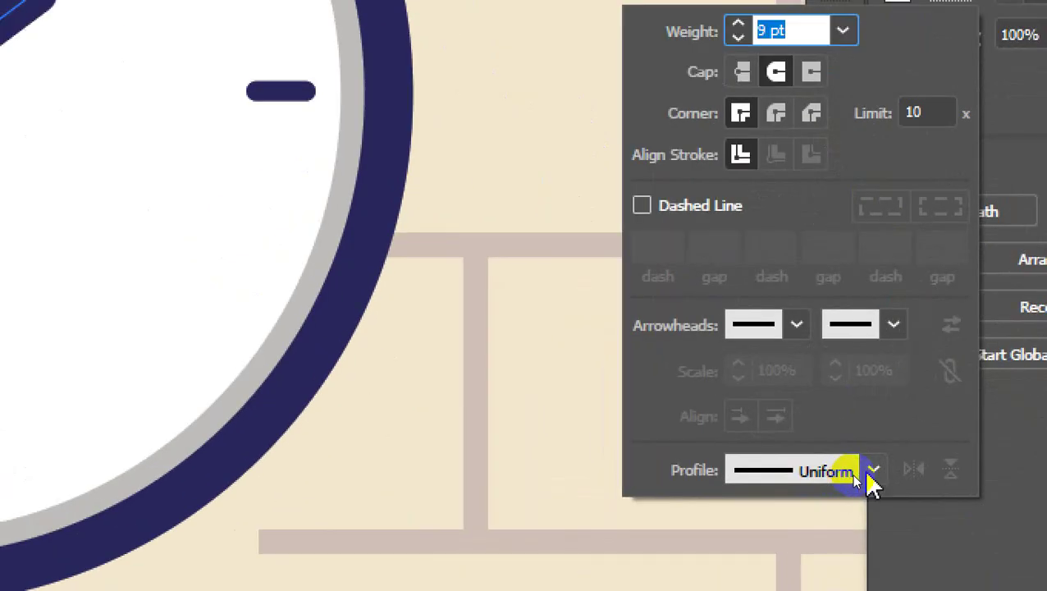
left_click(856, 476)
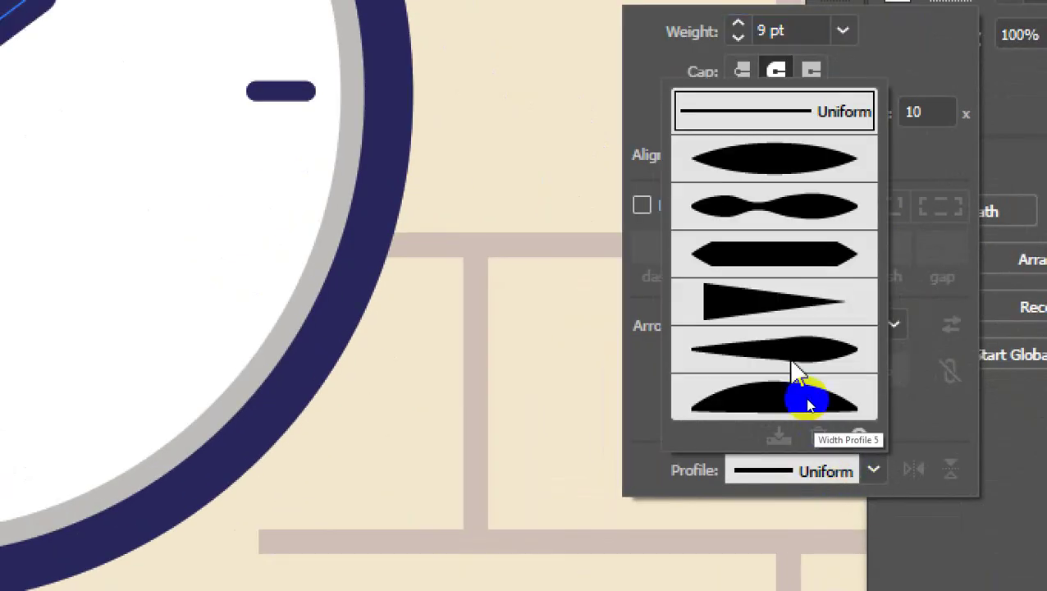
left_click(806, 399)
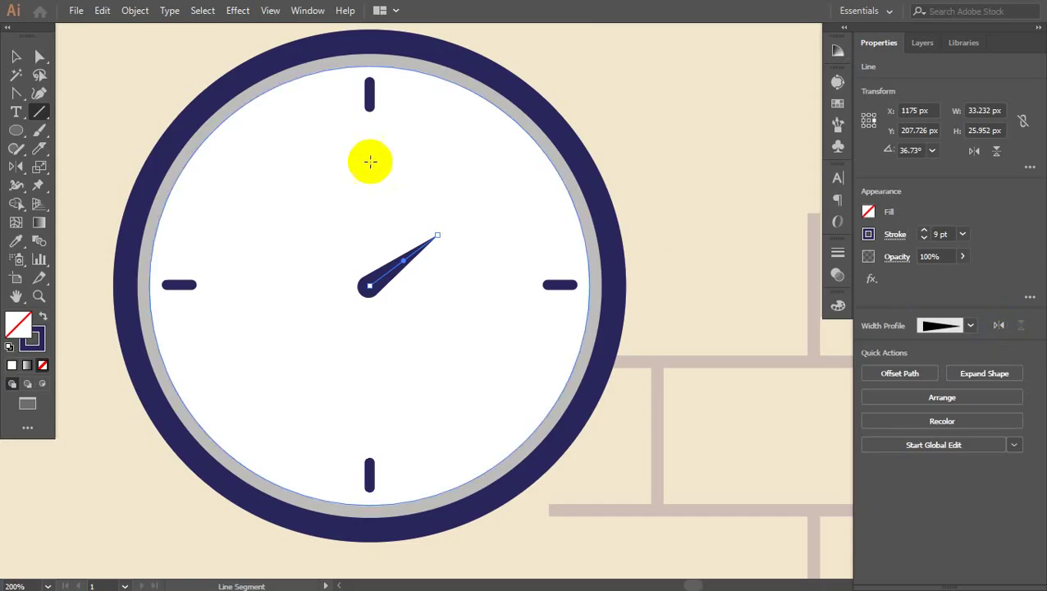
Draw a vertical minute hand about 61 px long ending at the clock's centre and set its stroke to 6 pt.
mouse_move(368, 146)
left_mouse_down()
mouse_move(358, 226)
mouse_move(369, 289)
left_mouse_up()
left_click(16, 56)
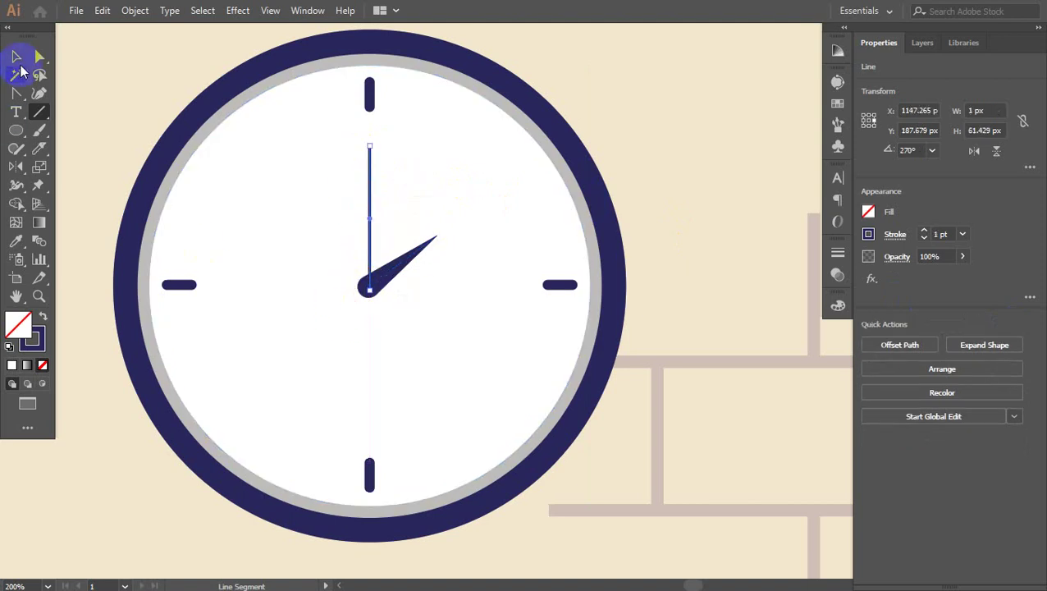
left_click(924, 231)
left_click(924, 232)
left_click(924, 231)
left_click(924, 231)
left_click(924, 231)
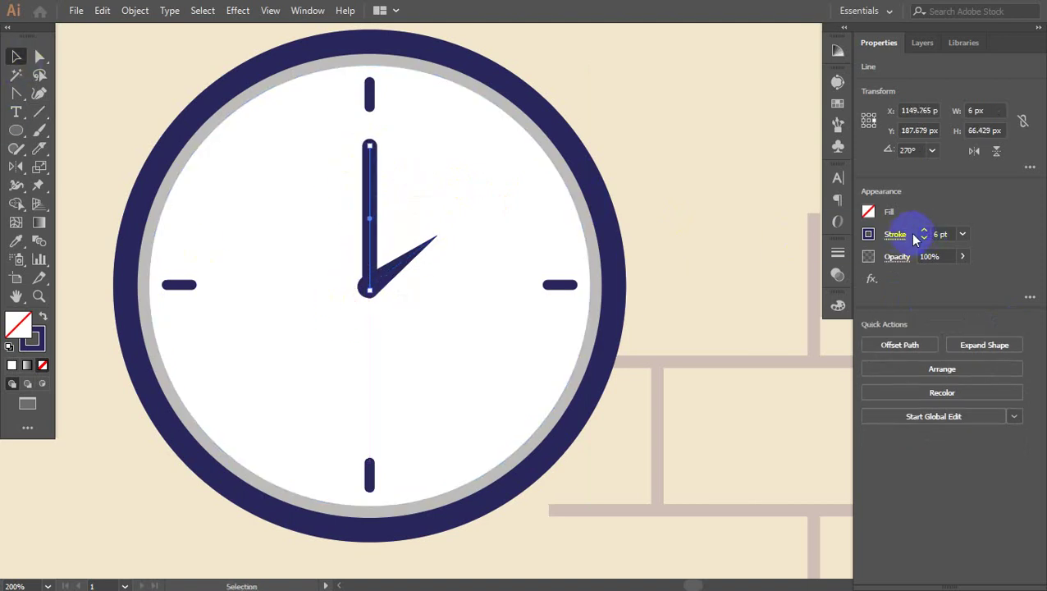
Apply the triangular tapered width profile to the minute hand and flip it so the pointed end faces twelve o'clock.
left_click(900, 236)
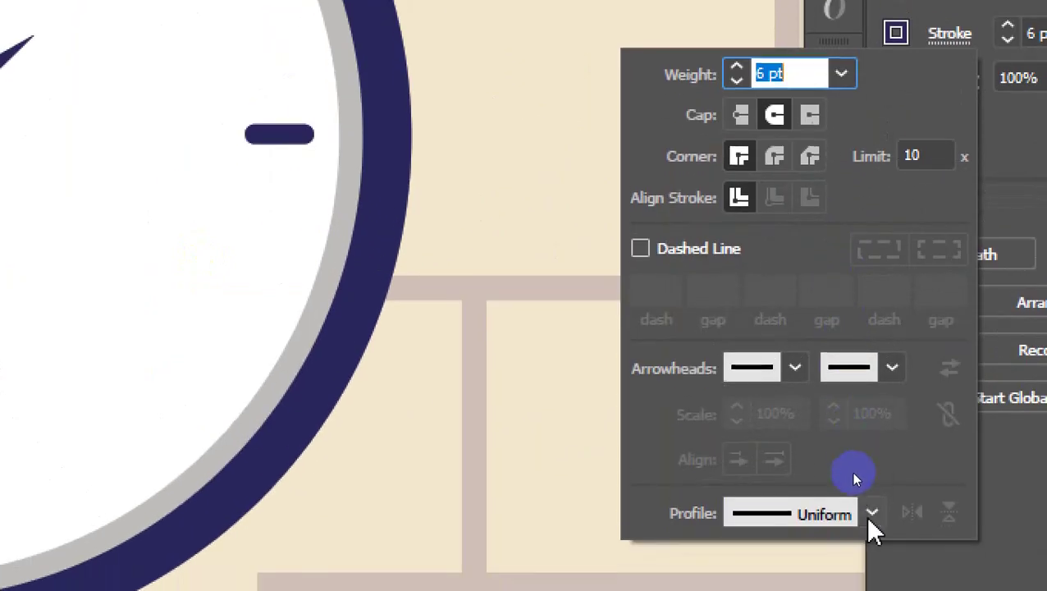
left_click(849, 469)
left_click(812, 408)
left_click(954, 300)
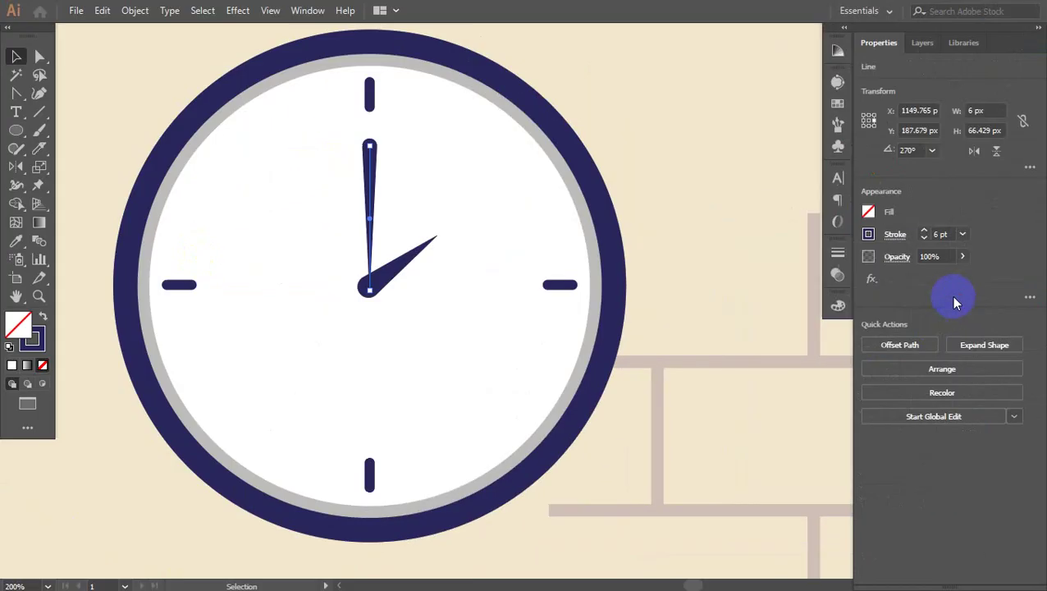
left_click(152, 79)
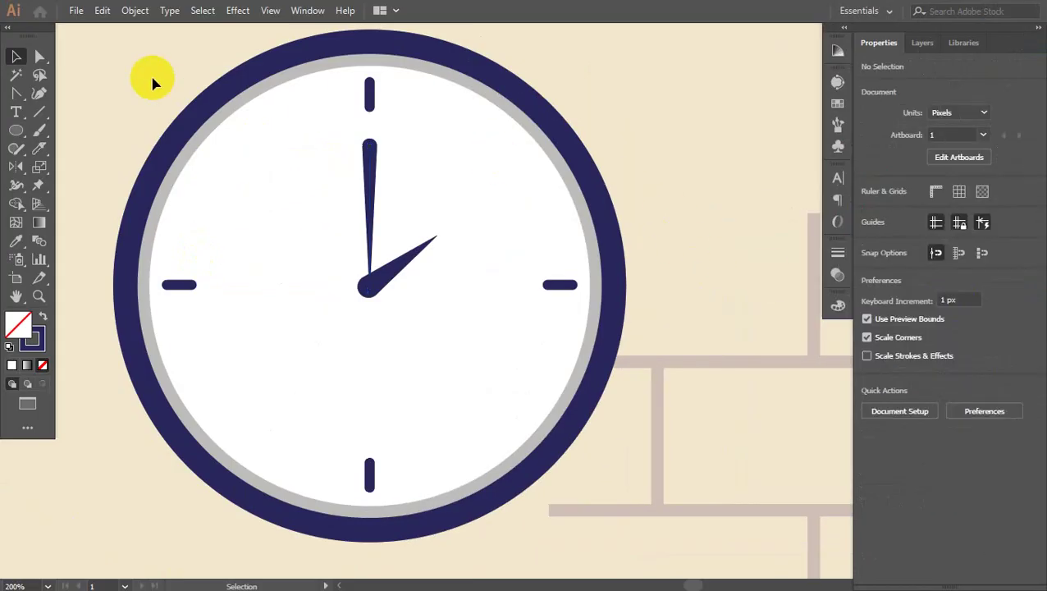
left_click(368, 163)
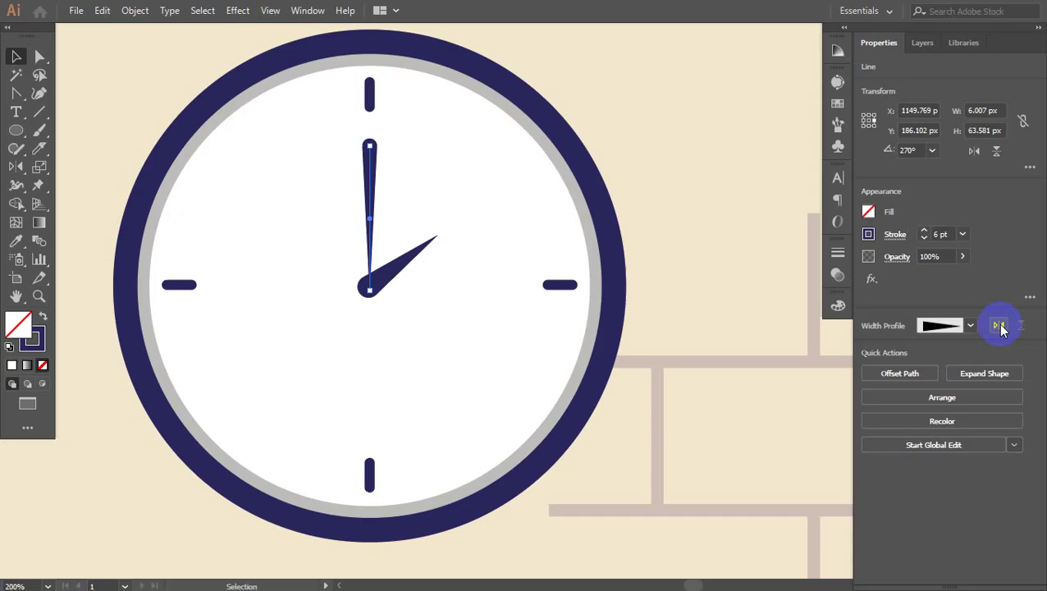
left_click(946, 423)
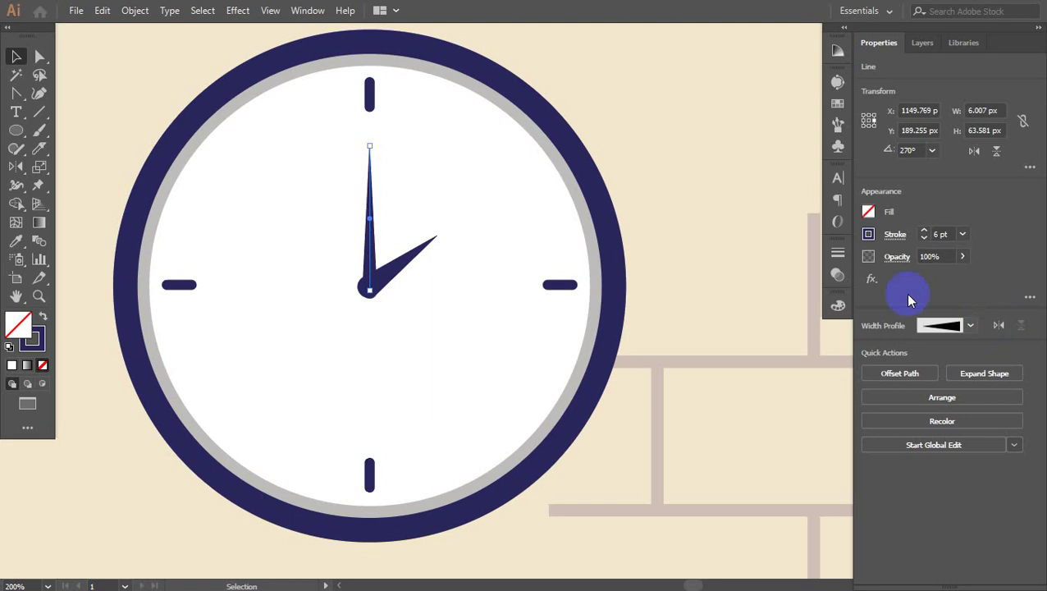
left_click(78, 194)
Draw a circle about 16 px wide centred on the clock hands' pivot with a dark navy fill and no outline.
left_click(15, 129)
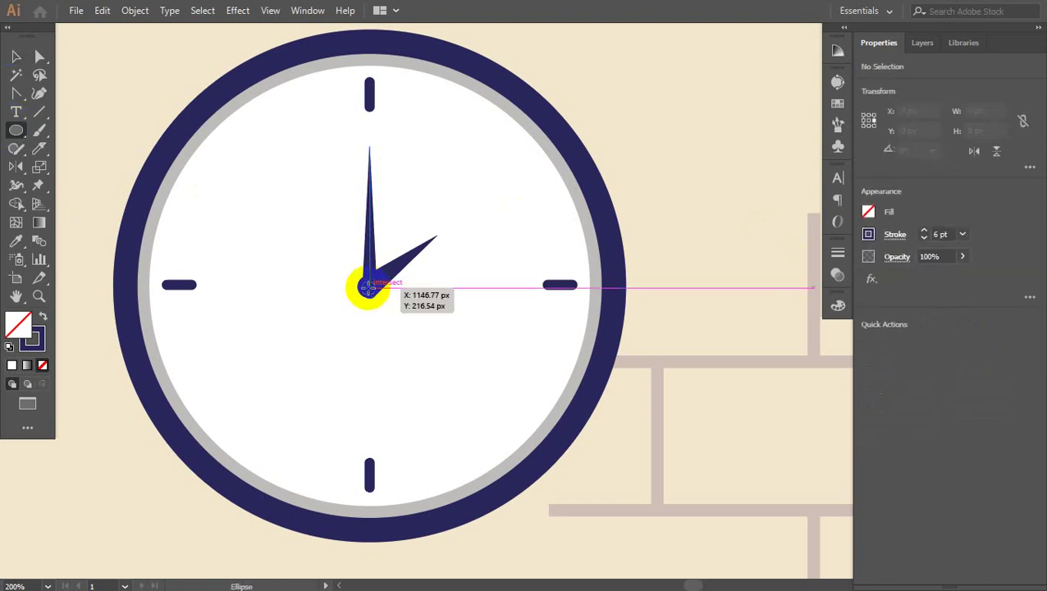
left_click_drag(369, 287, 386, 307)
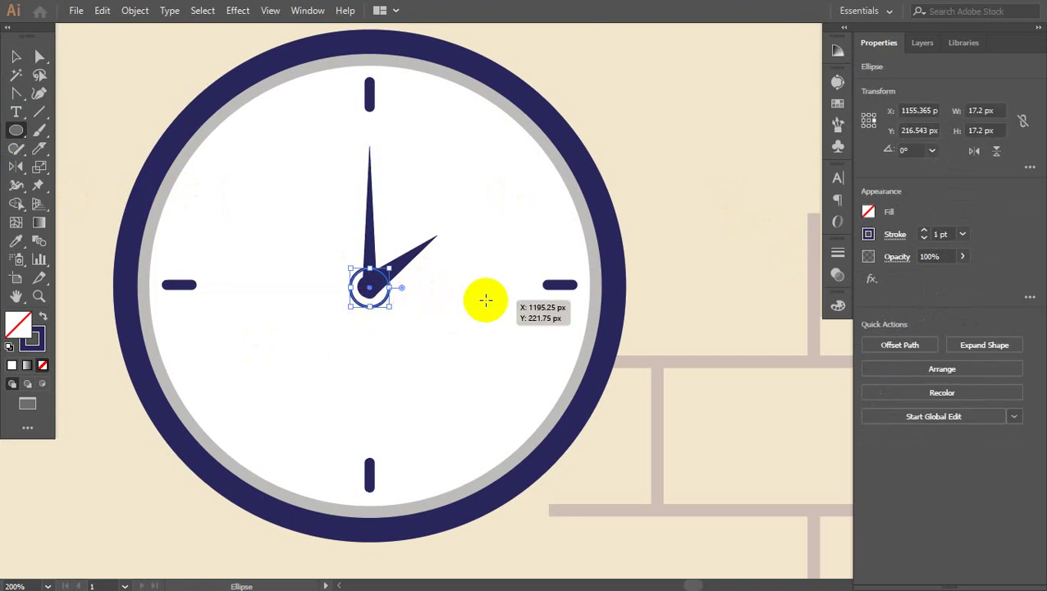
key("shift+x")
Try an orange-red fill on the circle at the clock hands' pivot.
left_click(868, 211)
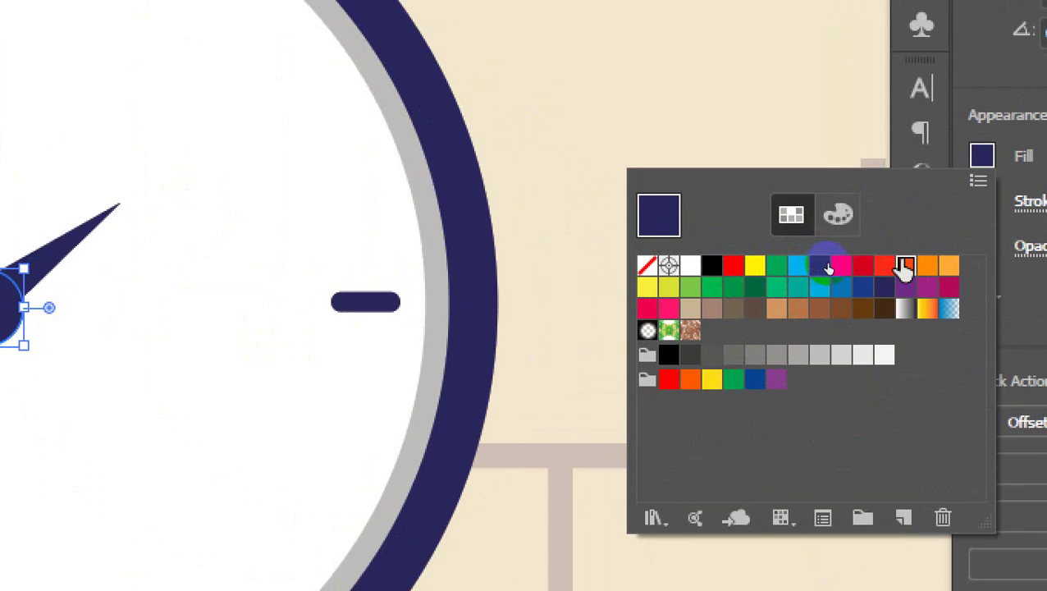
left_click(904, 265)
left_click(968, 324)
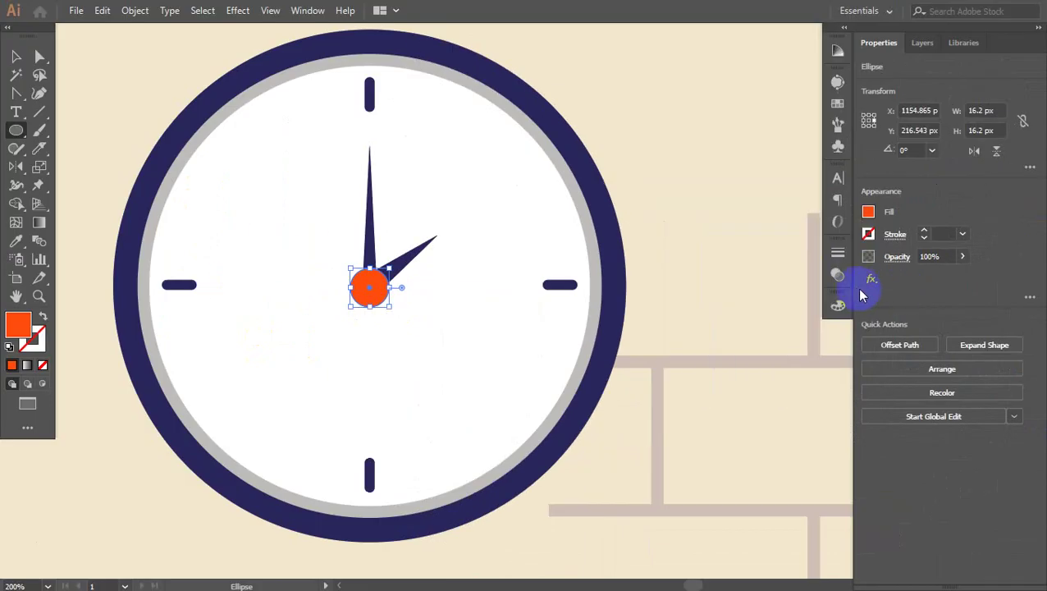
key("ctrl+z")
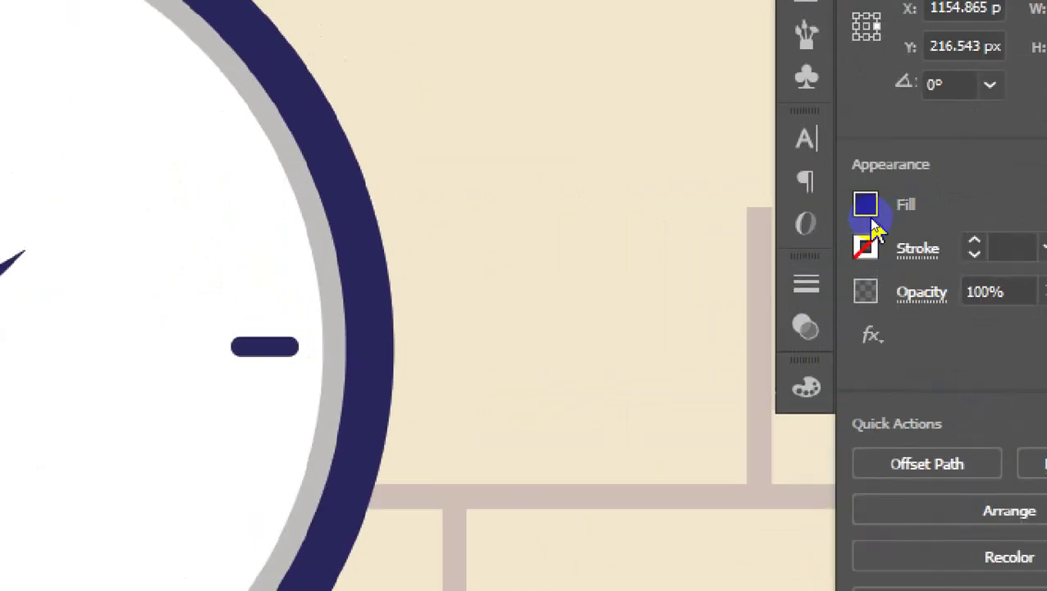
Give the navy pivot circle an orange outline.
left_click(865, 248)
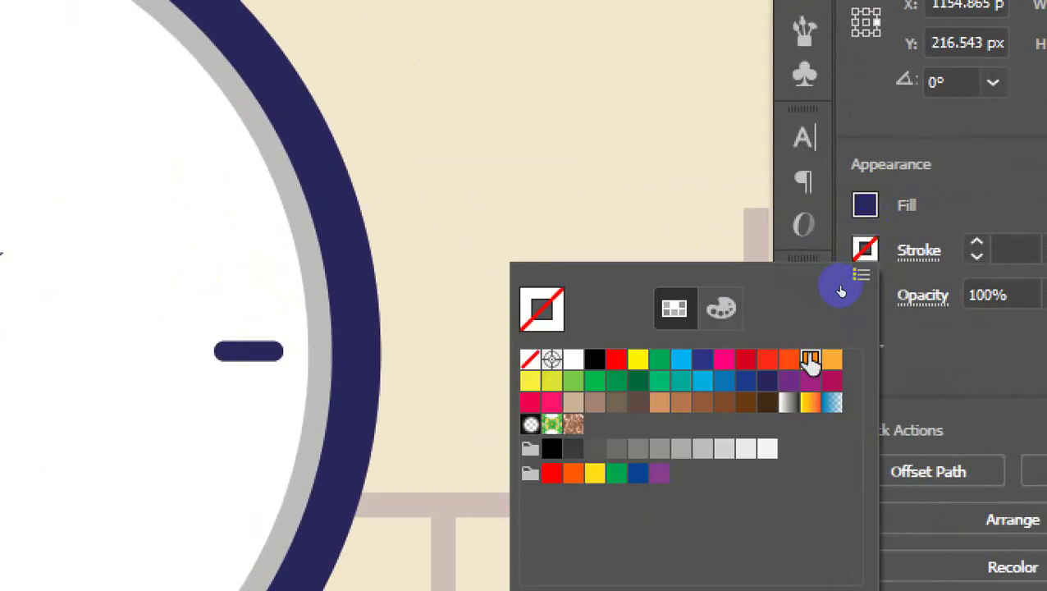
left_click(806, 358)
left_click(959, 388)
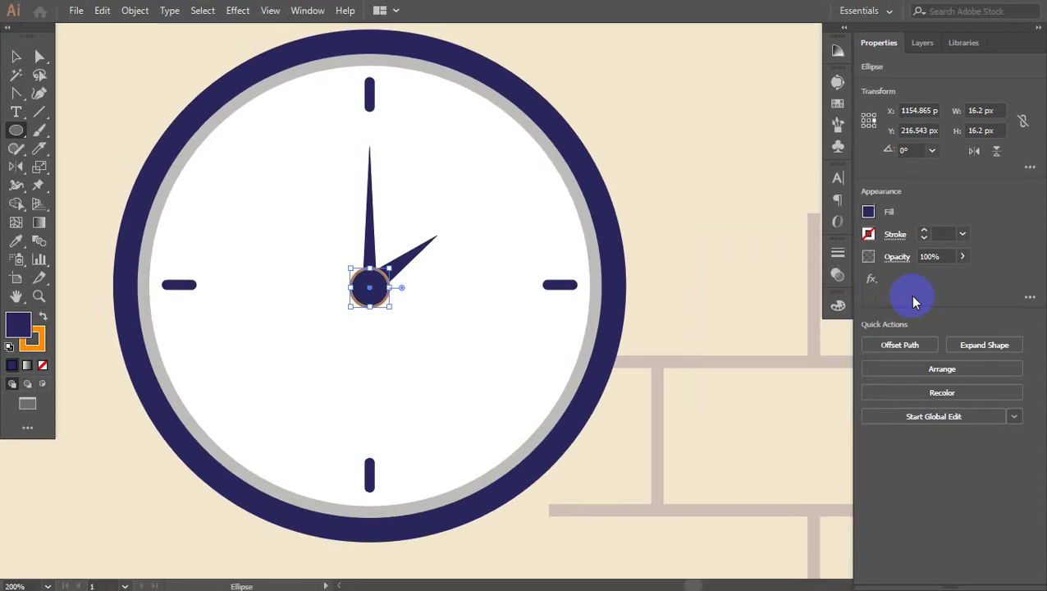
left_click(39, 56)
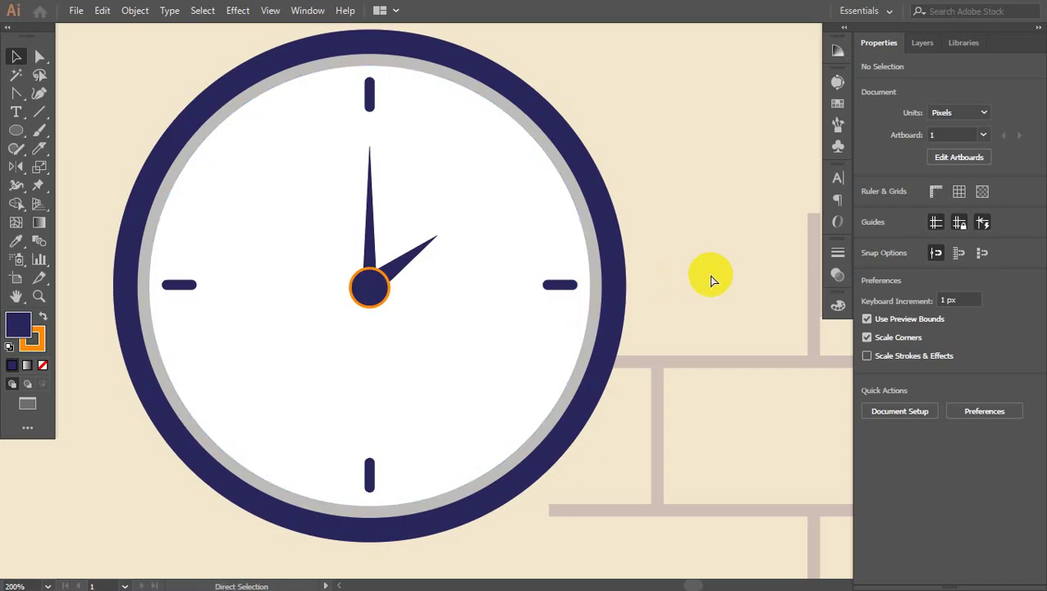
Review the whole bedroom illustration with the clock in place on the wall.
key("ctrl+minus")
key("ctrl+minus")
key("ctrl+minus")
key("ctrl+minus")
key("ctrl+minus")
key("v")
scroll(624, 314, "down", 2)
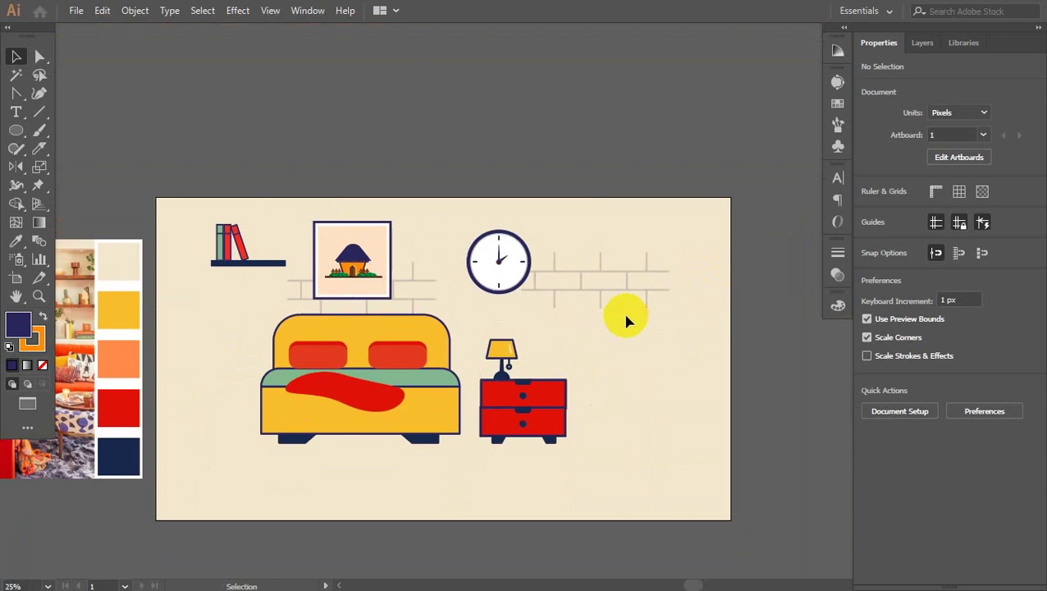
mouse_move(177, 410)
left_mouse_down()
mouse_move(603, 400)
mouse_move(635, 409)
mouse_move(625, 164)
left_mouse_up()
left_click_drag(615, 422, 299, 579)
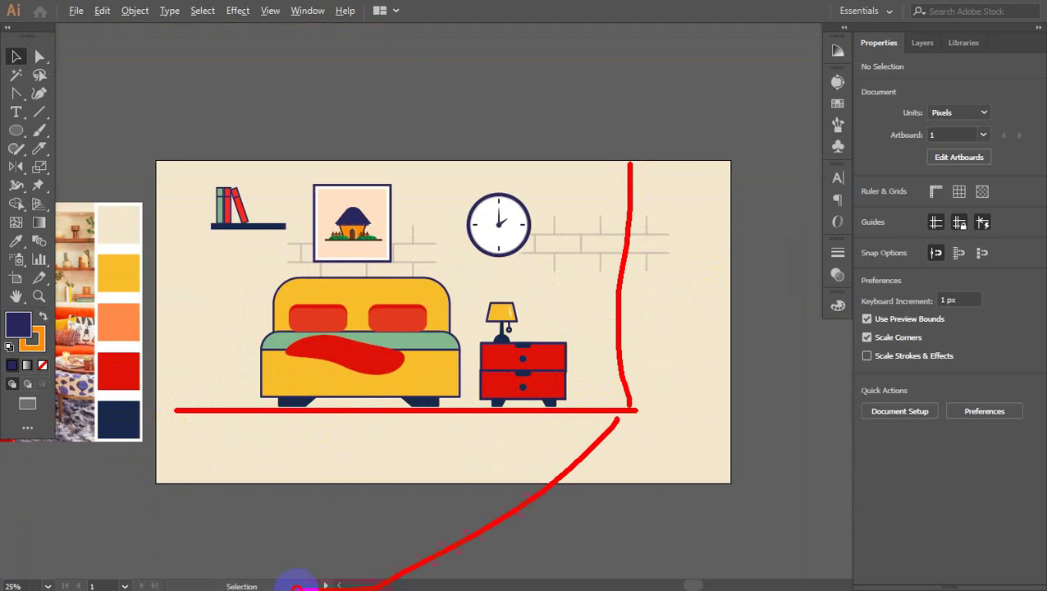
key("Escape")
Draw a horizontal floor line about 1216 px long beneath the feet of the bed and nightstand.
left_click(39, 111)
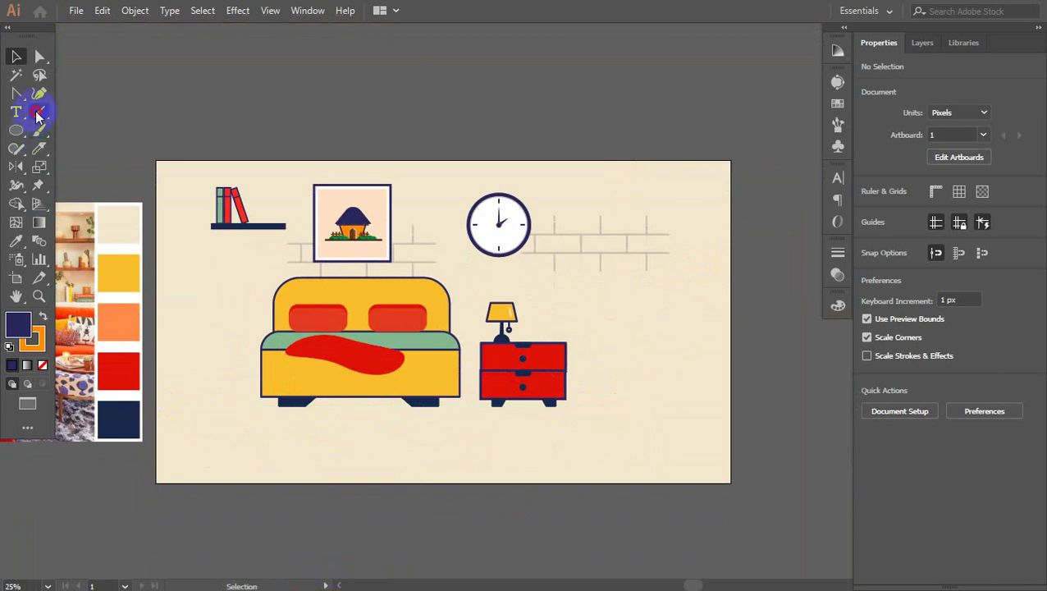
left_click_drag(236, 408, 600, 407)
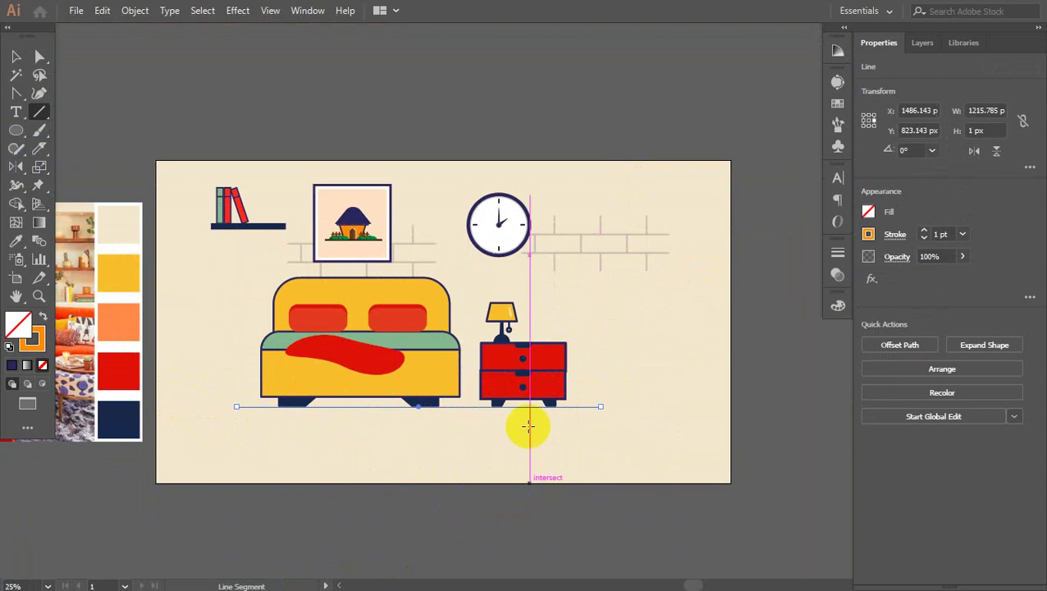
Give the floor line a dark navy stroke with a weight of 5 pt and deselect it.
left_click(925, 233)
left_click(924, 234)
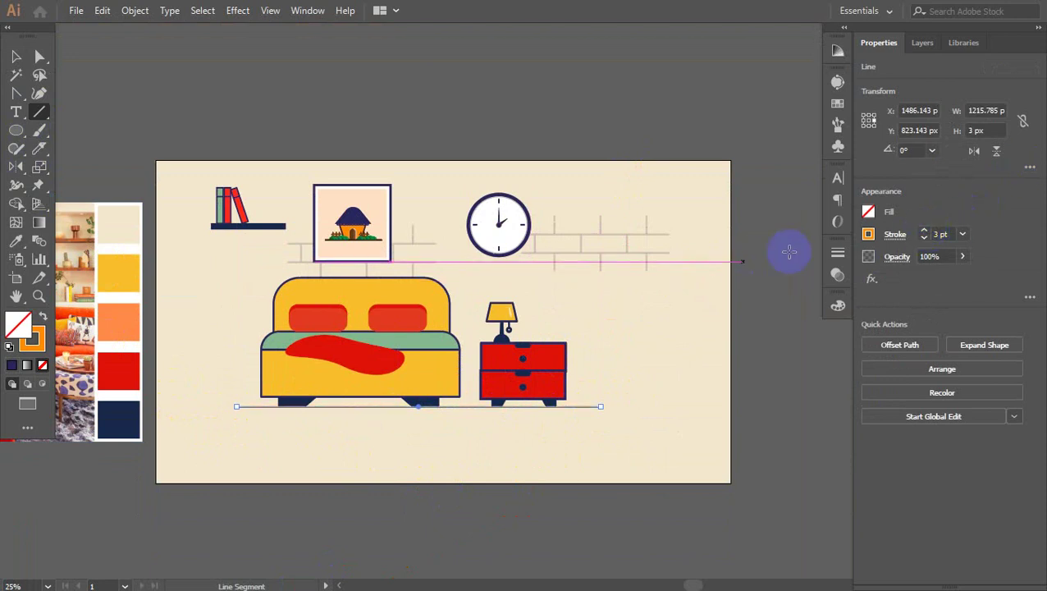
left_click(869, 234)
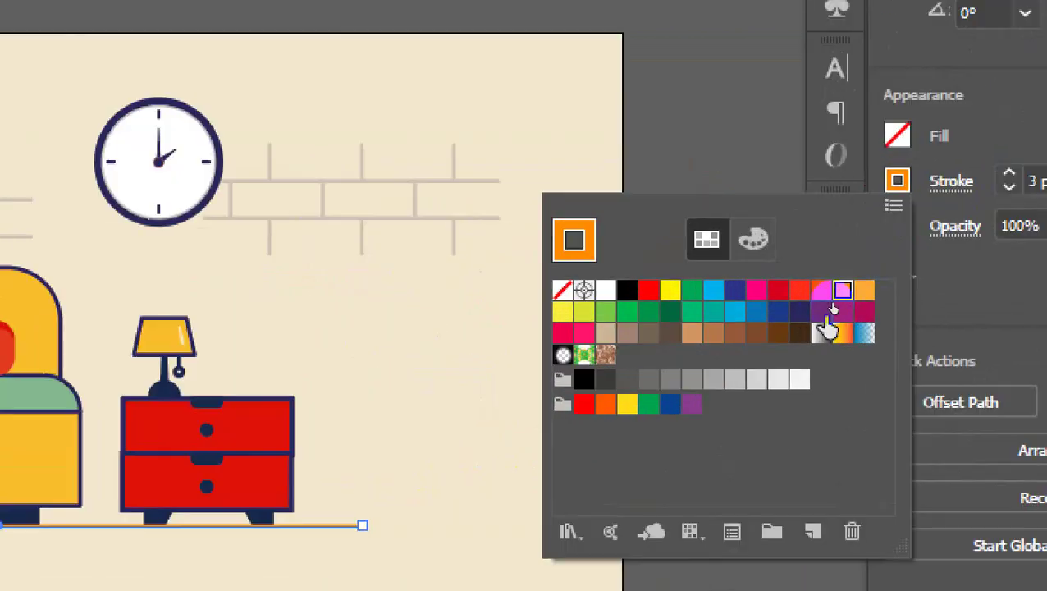
left_click(820, 301)
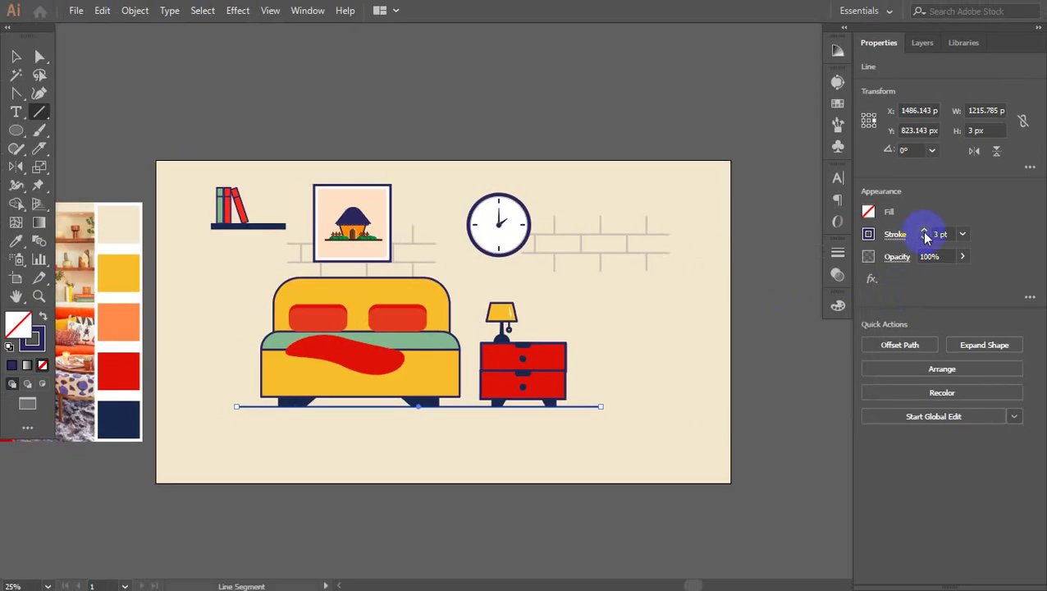
left_click(924, 230)
left_click(924, 231)
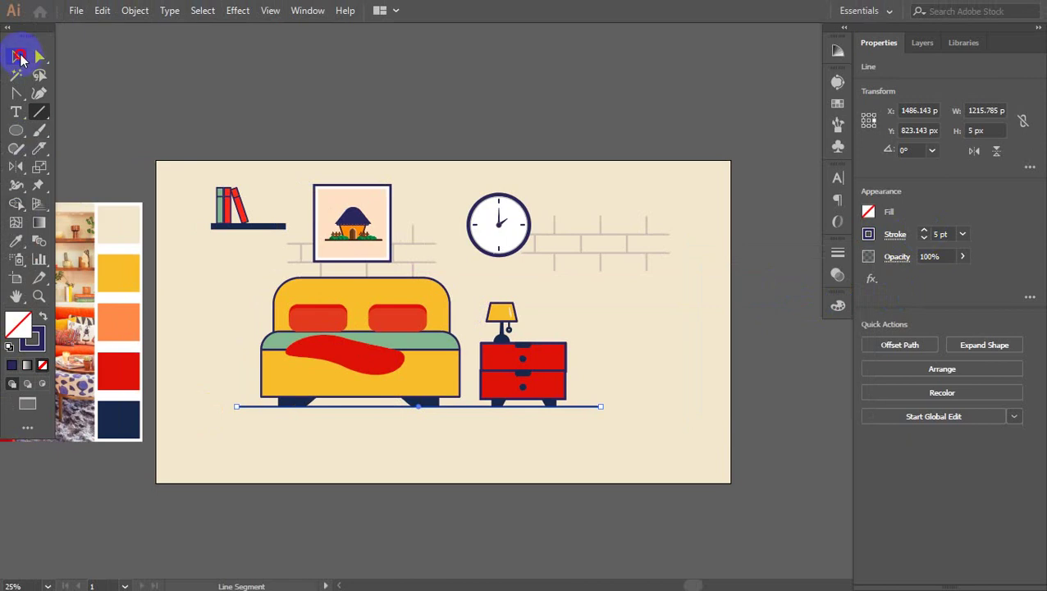
left_click(15, 56)
left_click(82, 129)
Extend the floor line with separate dashes: two beyond its nightstand end, the outer about 53 px long, and one about 81 px beyond its bed end.
left_click(38, 111)
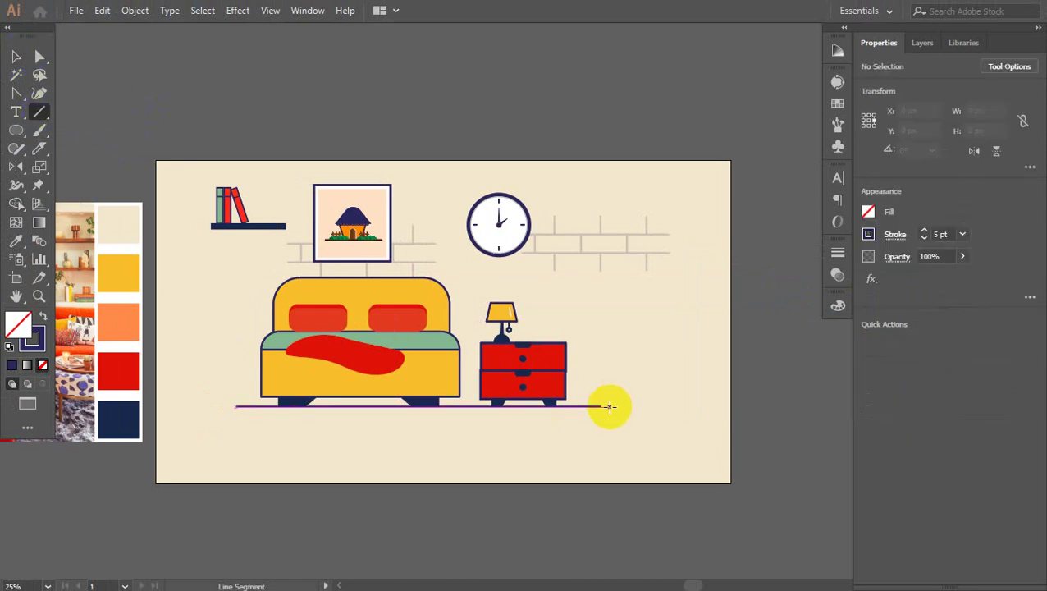
left_click_drag(609, 407, 685, 407)
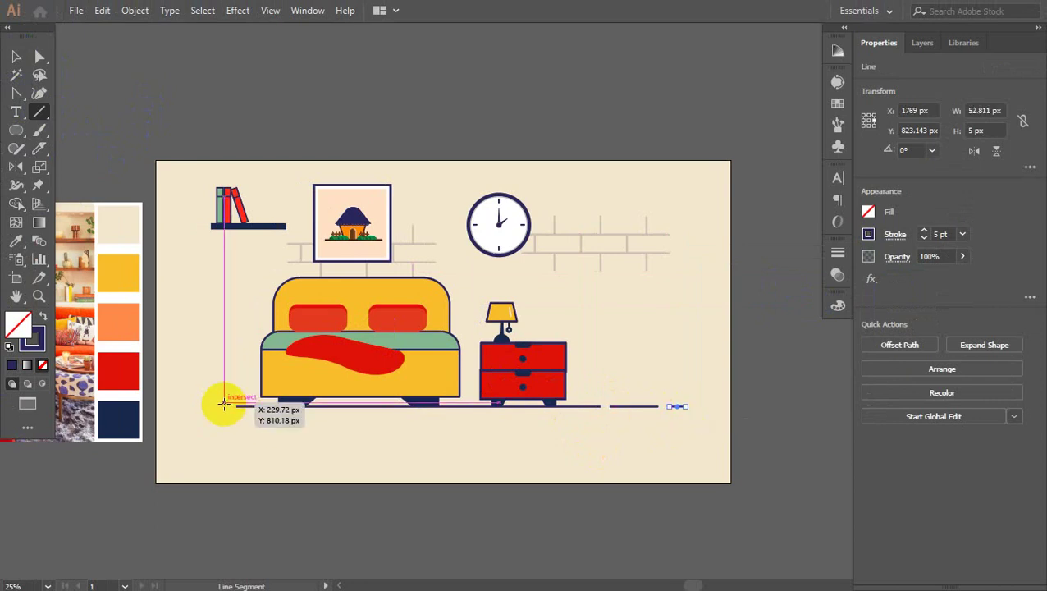
left_click_drag(229, 406, 202, 406)
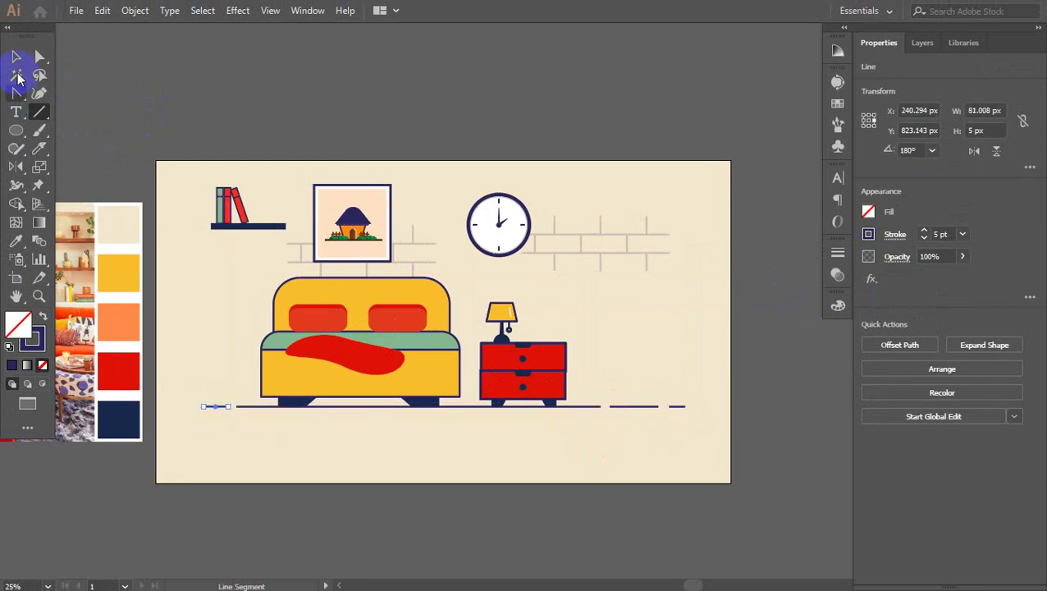
left_click(16, 57)
left_click(124, 72)
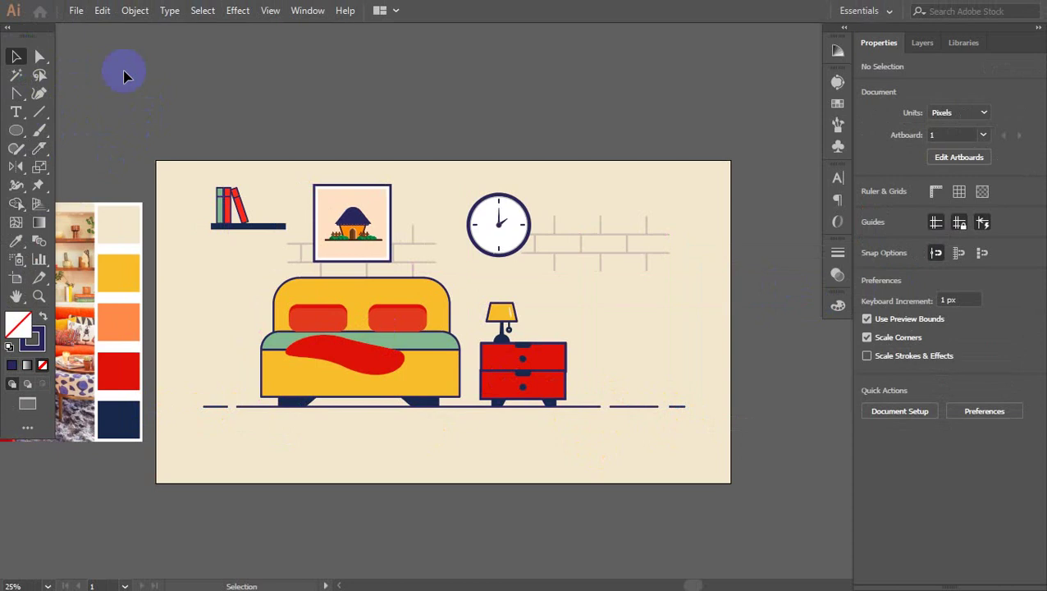
key("ctrl+equal")
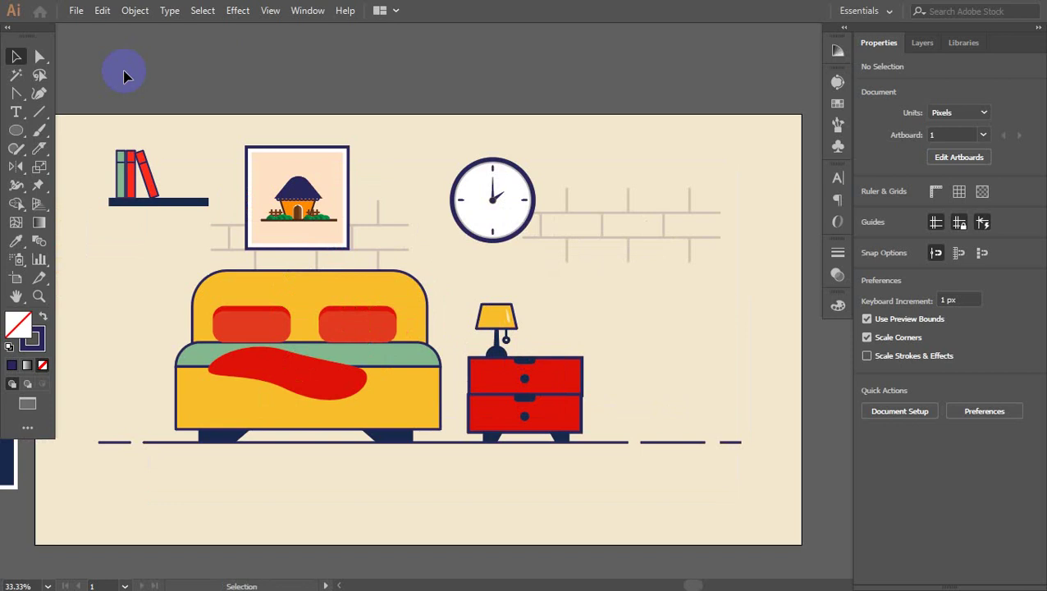
Switch to Day 2.docx in Word and go through the seven listed topics from Eye Dropper to Isolated Mode, ticking each with temporary on-screen marks.
key("alt+Tab")
key("Tab")
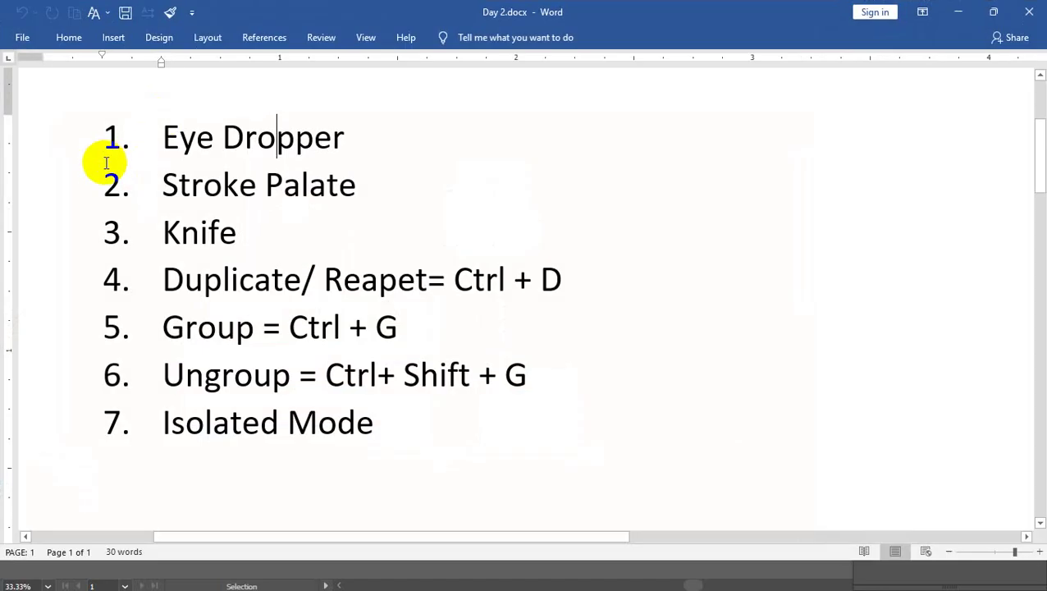
mouse_move(88, 143)
left_mouse_down()
mouse_move(93, 154)
mouse_move(211, 87)
left_mouse_up()
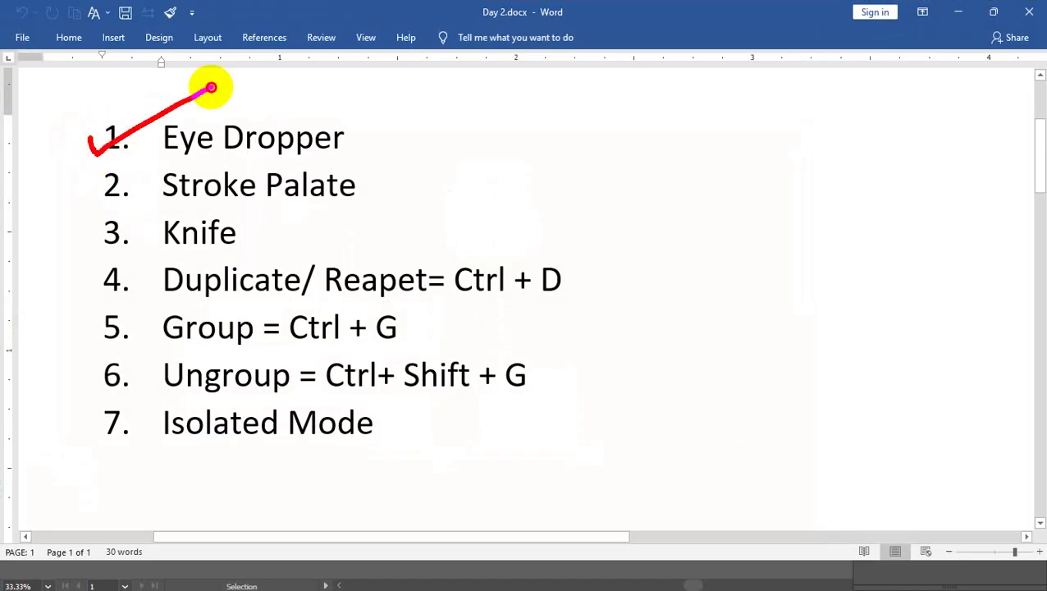
mouse_move(72, 179)
left_mouse_down()
mouse_move(90, 205)
mouse_move(154, 175)
left_mouse_up()
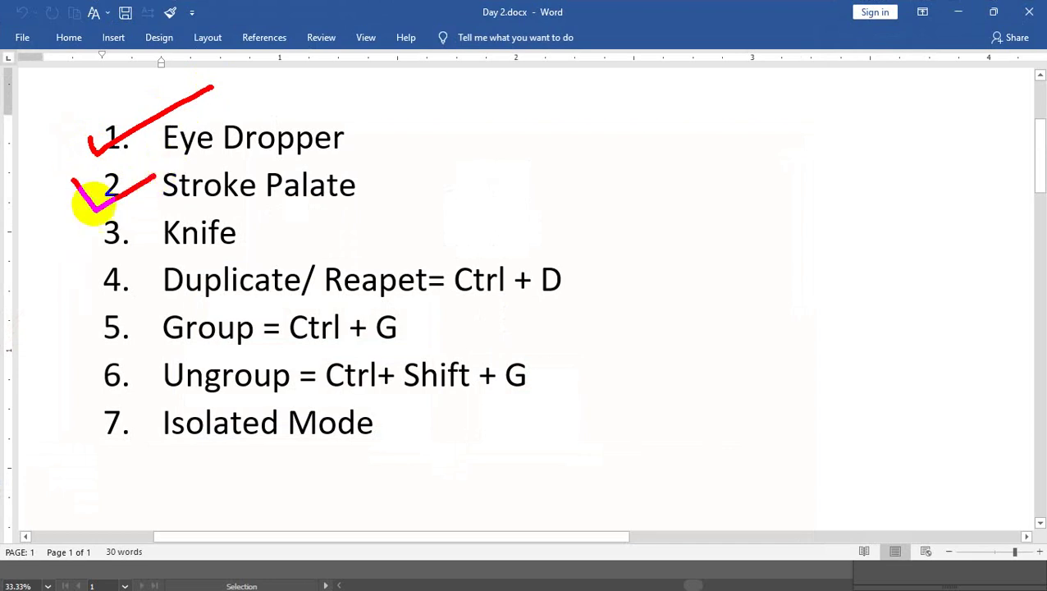
mouse_move(63, 229)
left_mouse_down()
mouse_move(87, 242)
mouse_move(153, 210)
left_mouse_up()
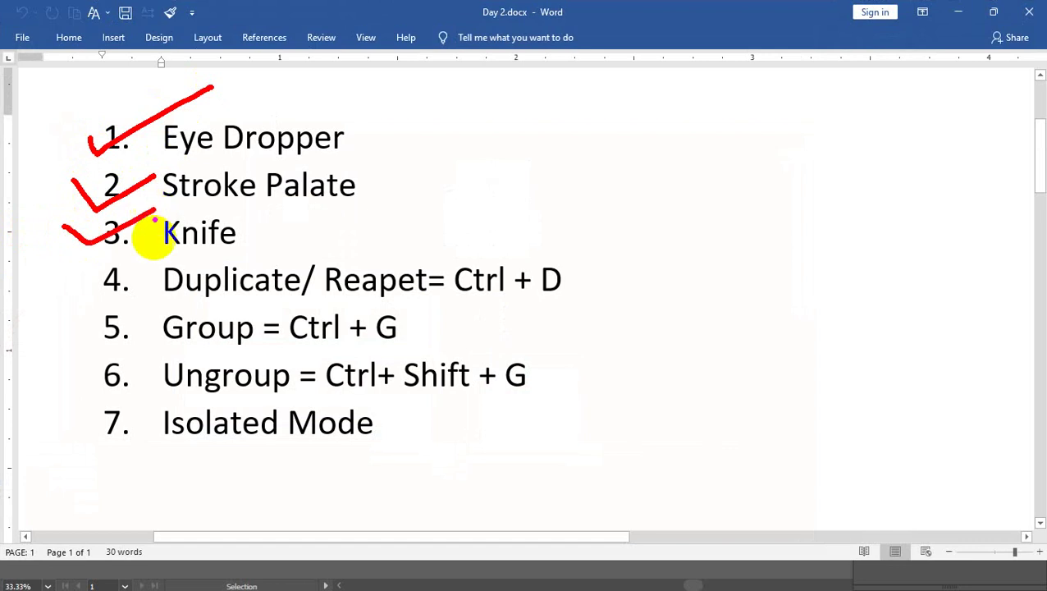
left_click_drag(94, 271, 165, 260)
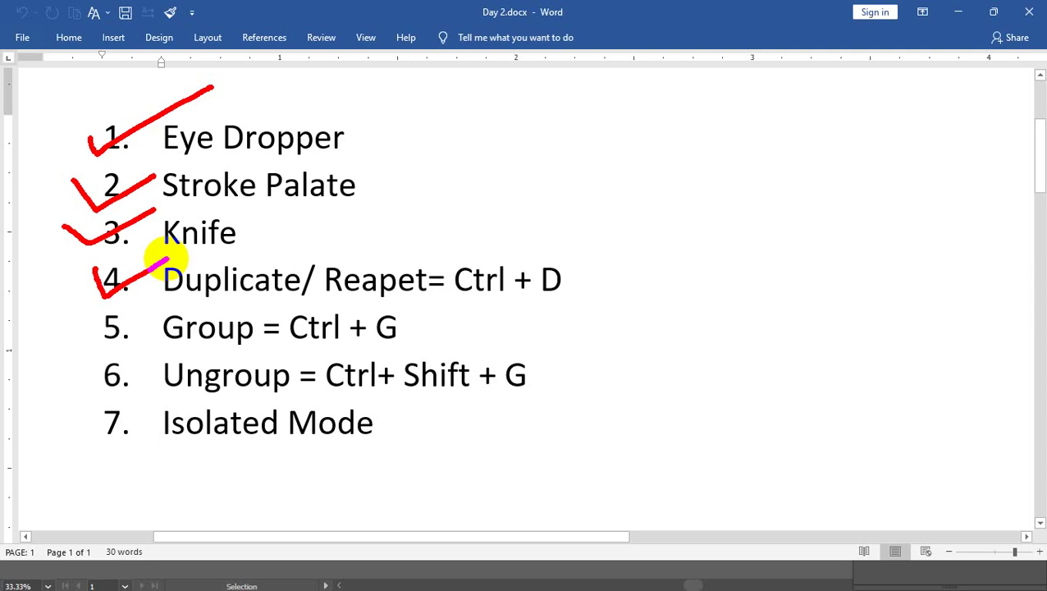
left_click_drag(164, 261, 169, 259)
left_click_drag(73, 322, 133, 325)
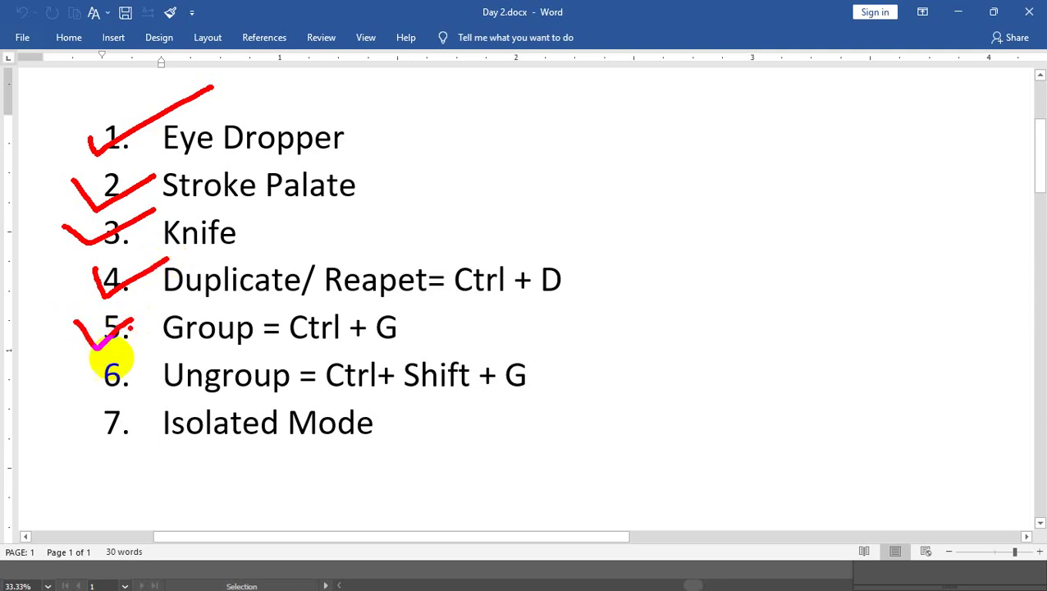
left_click_drag(87, 359, 131, 367)
mouse_move(86, 416)
left_mouse_down()
mouse_move(104, 430)
mouse_move(136, 398)
left_mouse_up()
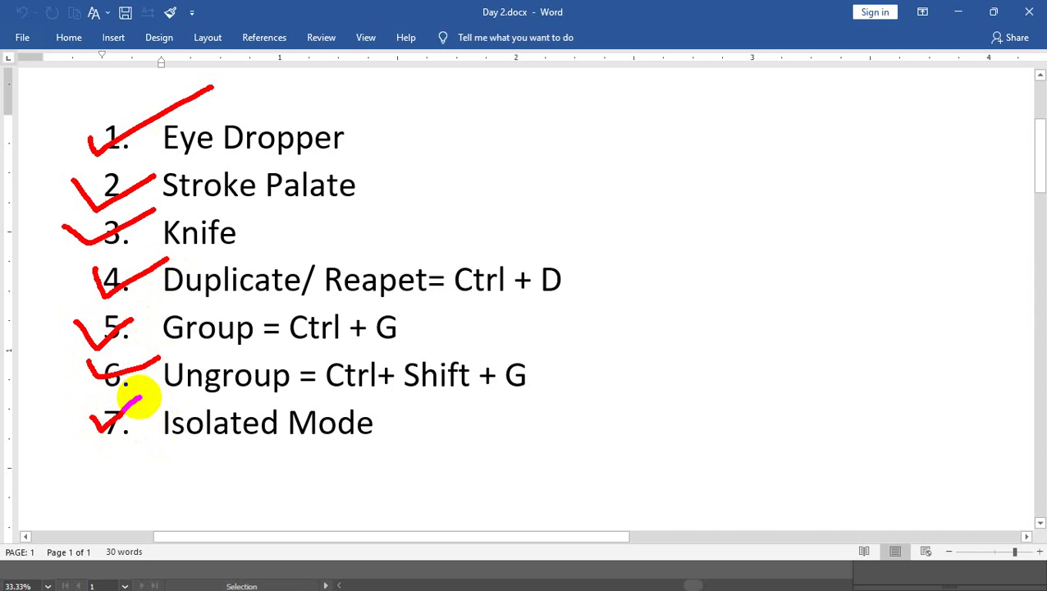
key("Escape")
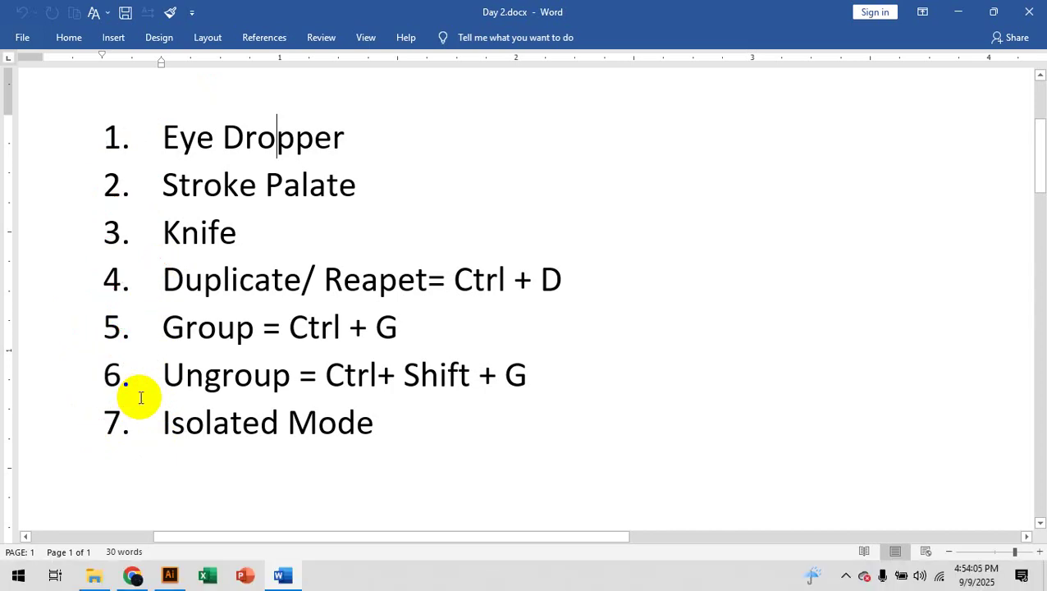
Switch back to Illustrator and save the document as "Day 2 illustrator" in the Desktop's G 89 folder, in Adobe Illustrator format with the Illustrator CC version.
key("alt+Tab")
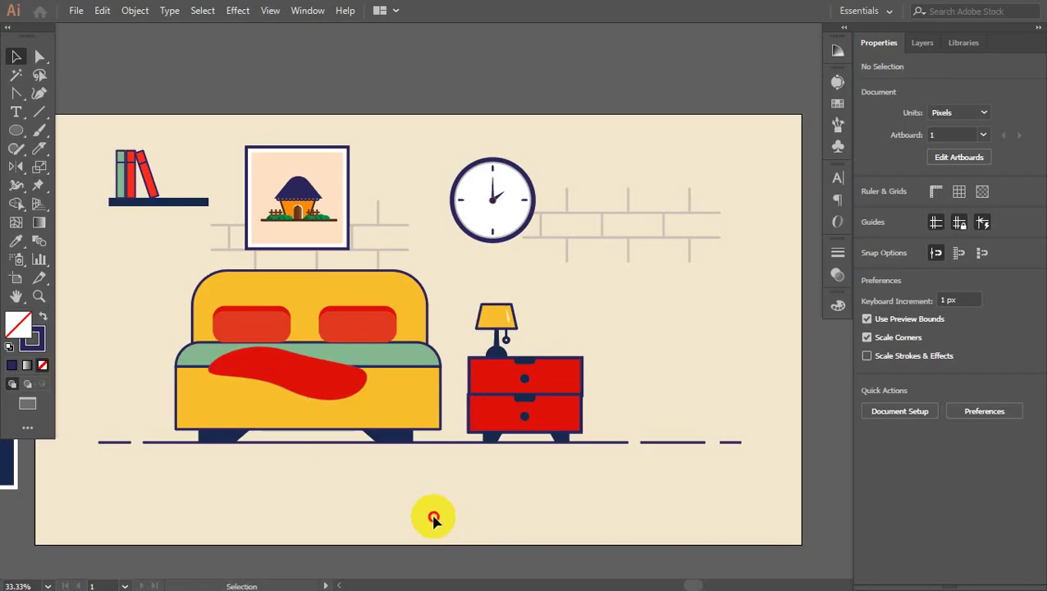
left_click_drag(427, 518, 467, 519)
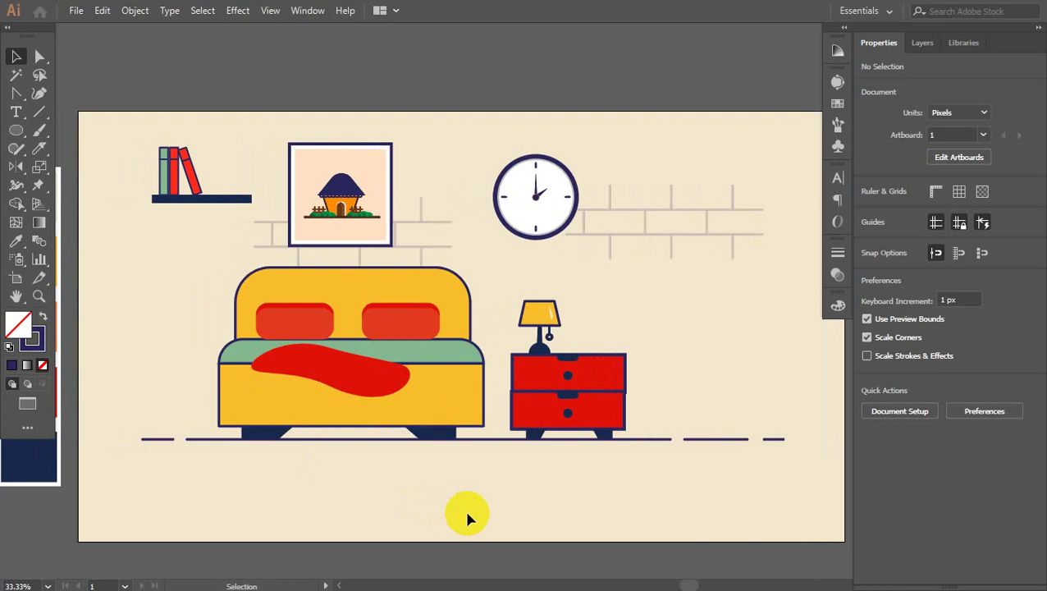
key("ctrl+shift+s")
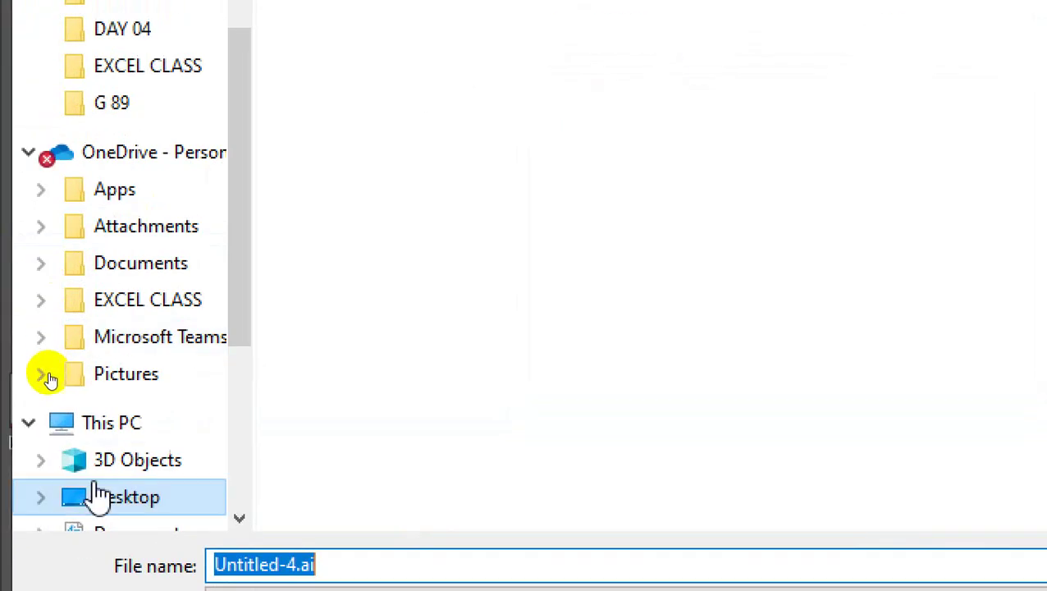
left_click(66, 374)
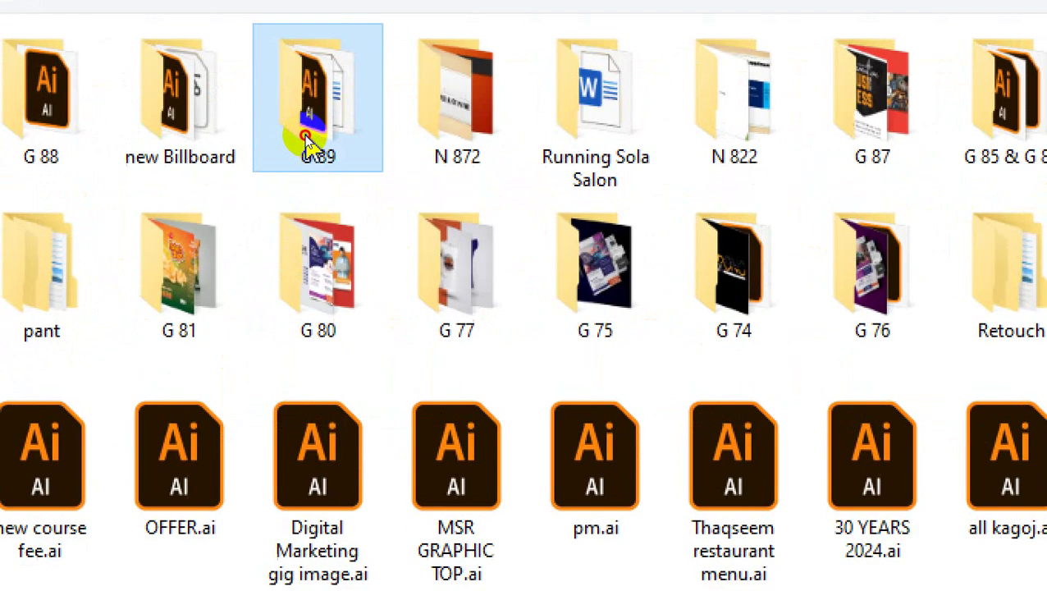
double_click(308, 136)
left_click(163, 408)
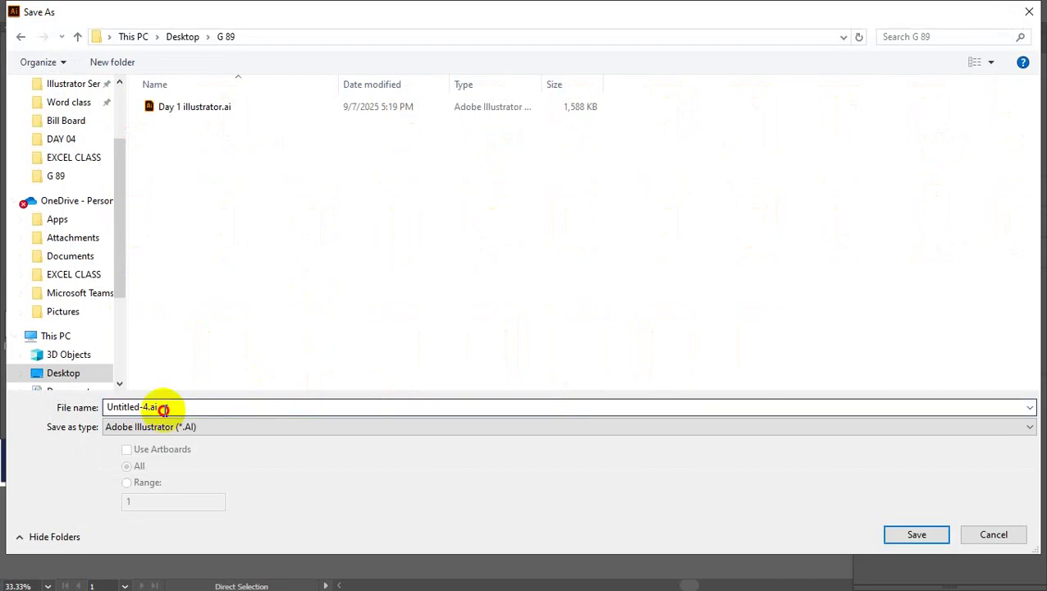
double_click(163, 408)
type("Day")
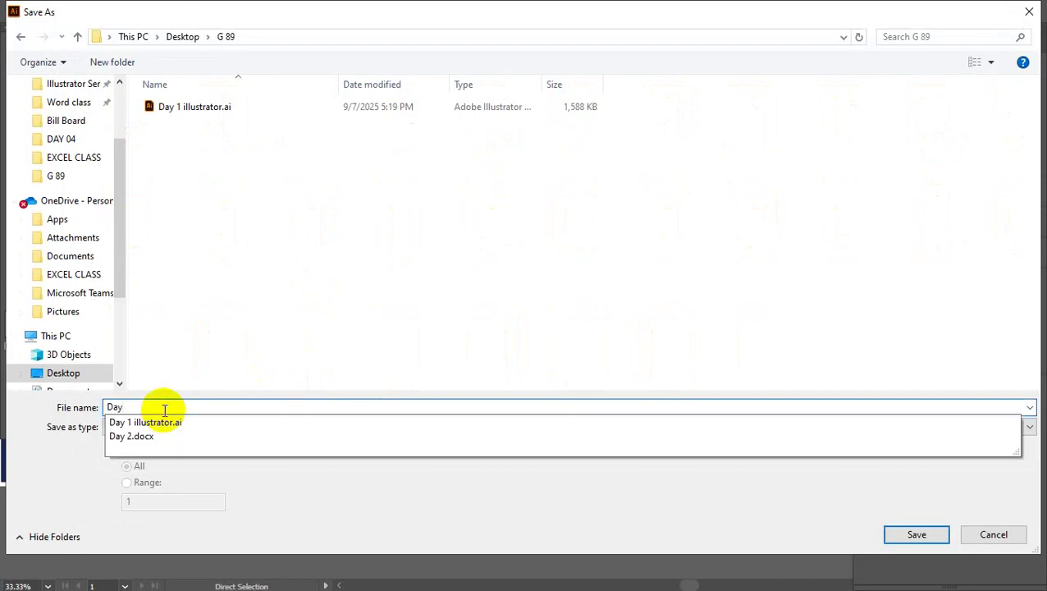
type(" 2 illustrator")
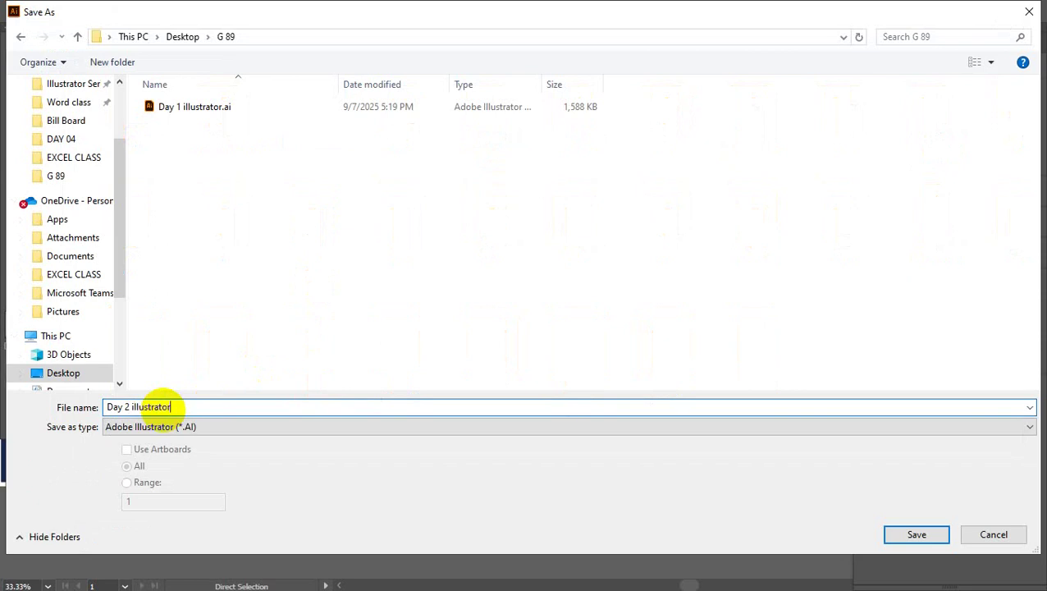
left_click(895, 539)
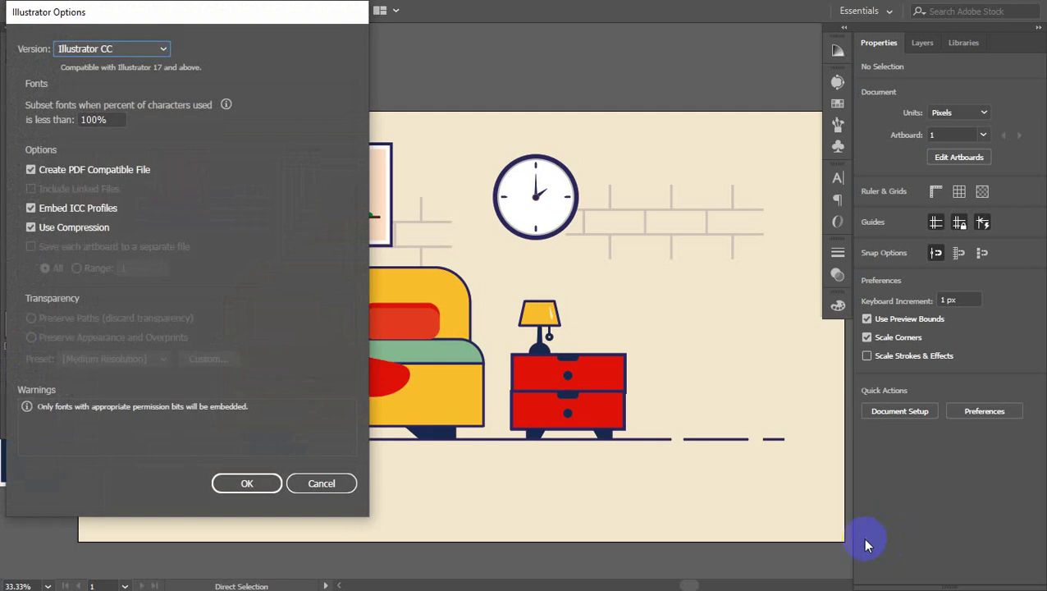
left_click(262, 484)
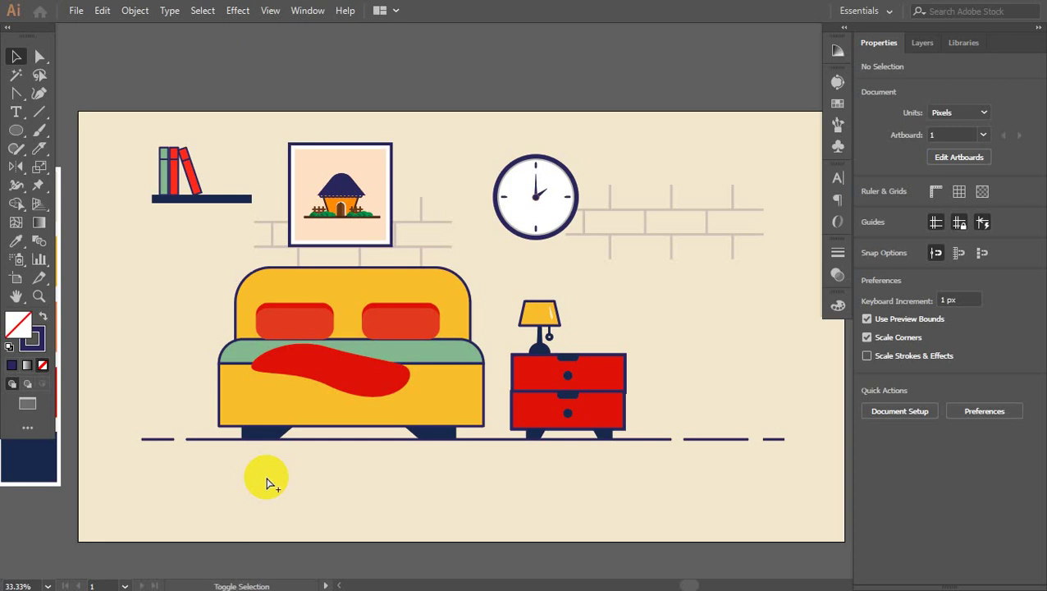
key("ctrl+alt+shift+s")
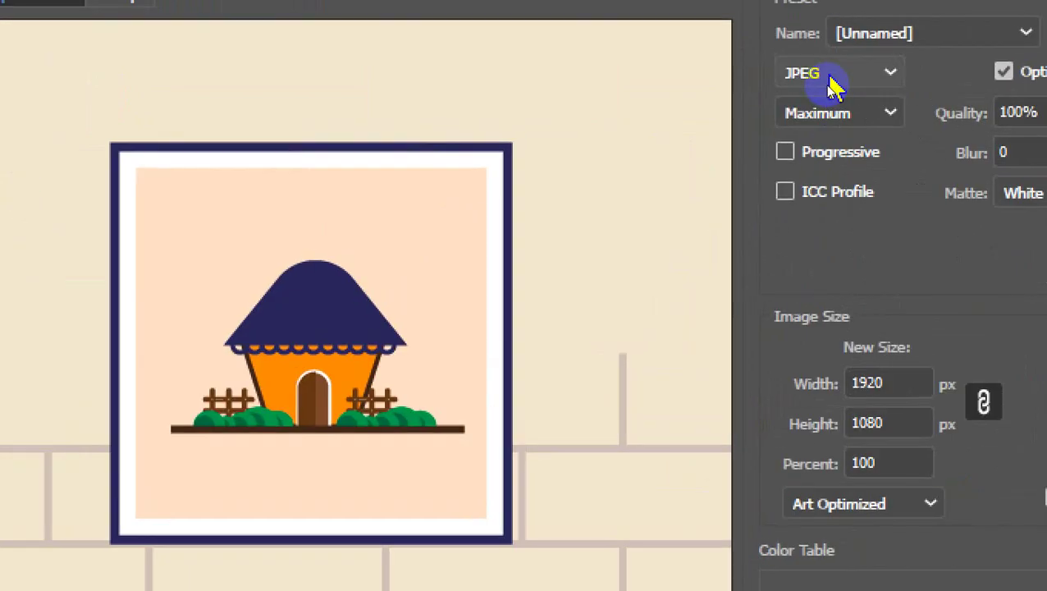
left_click(832, 78)
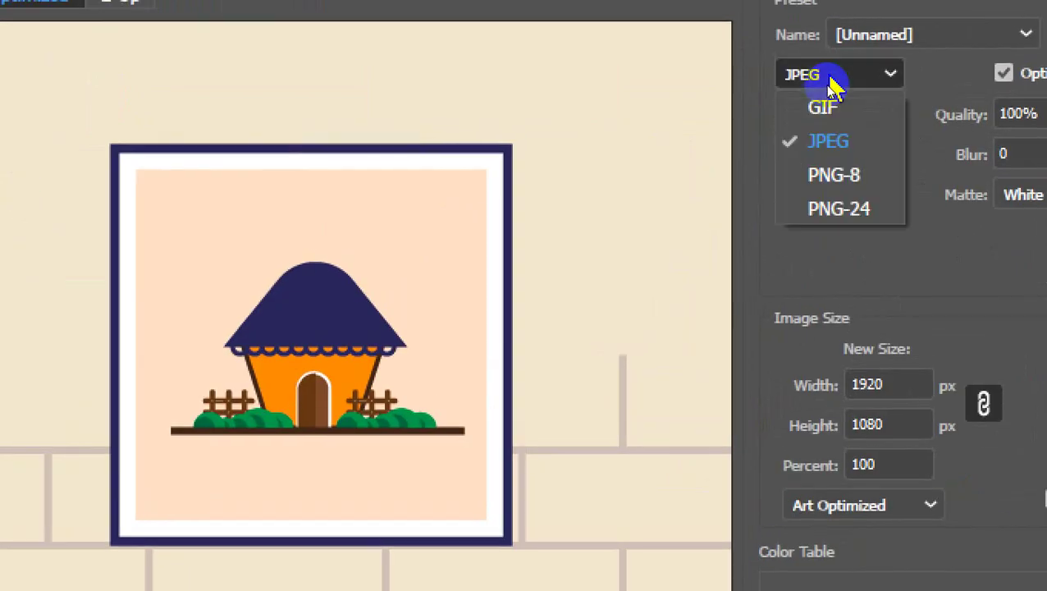
left_click(833, 144)
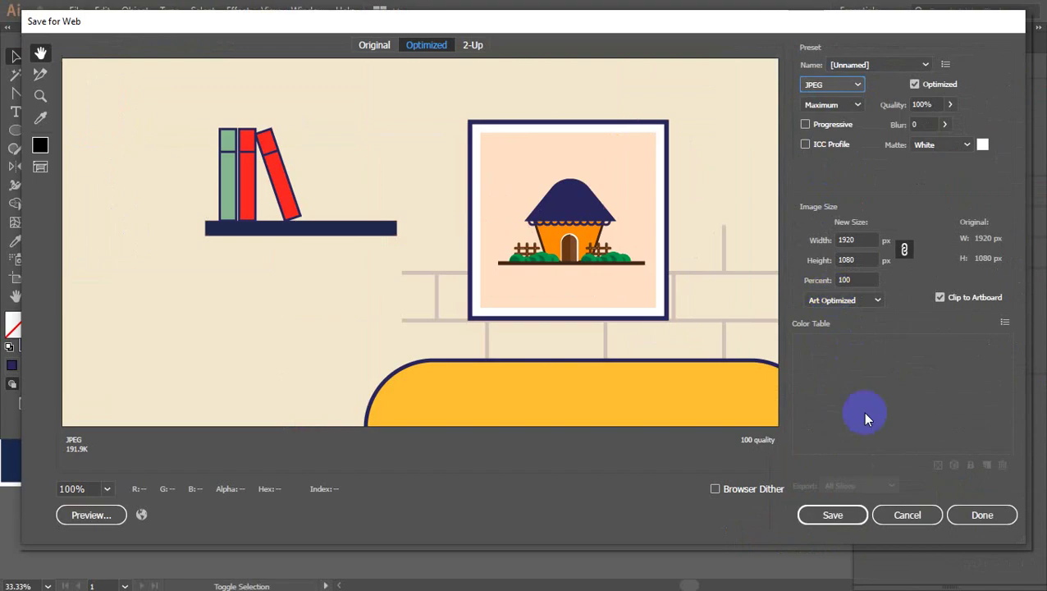
left_click(846, 514)
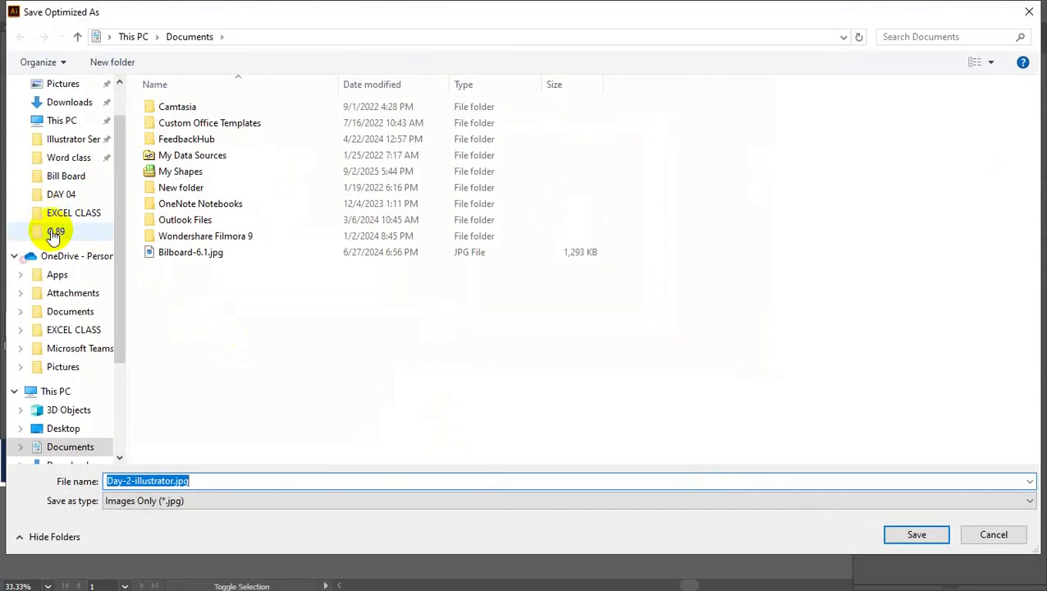
left_click(54, 230)
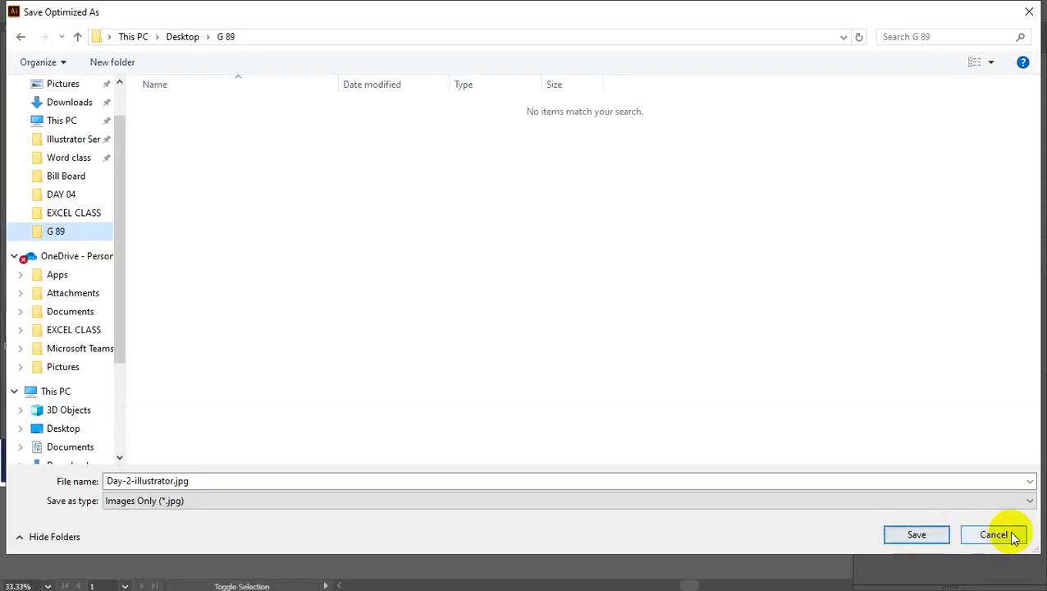
left_click(1013, 534)
left_click(911, 514)
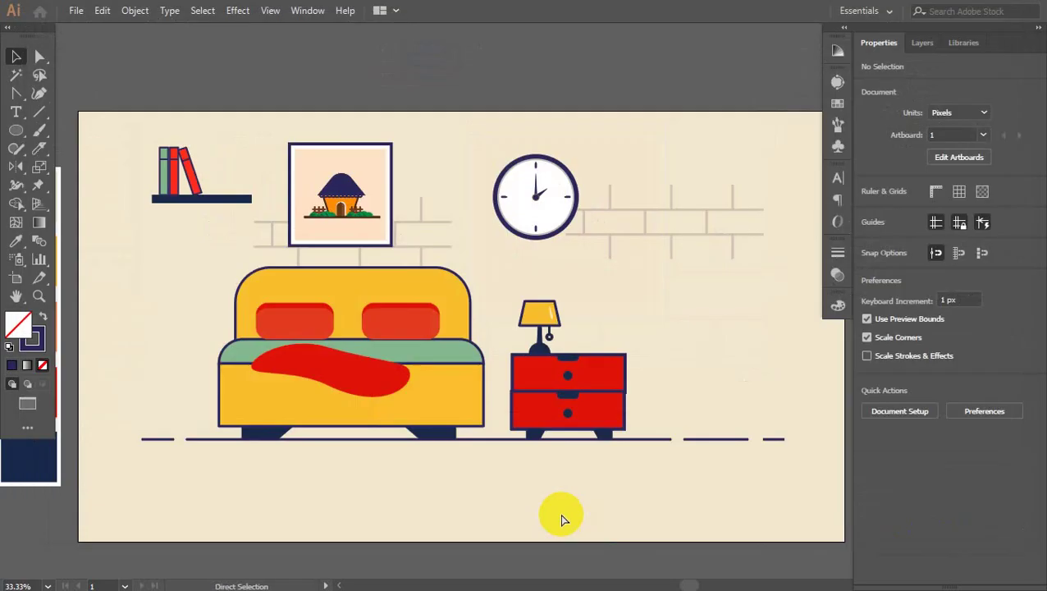
Export the artboard for web as a maximum-quality 1920 x 1080 px JPEG named Day-2-illustrator.jpg in the G 89 folder.
key("ctrl+alt+shift+s")
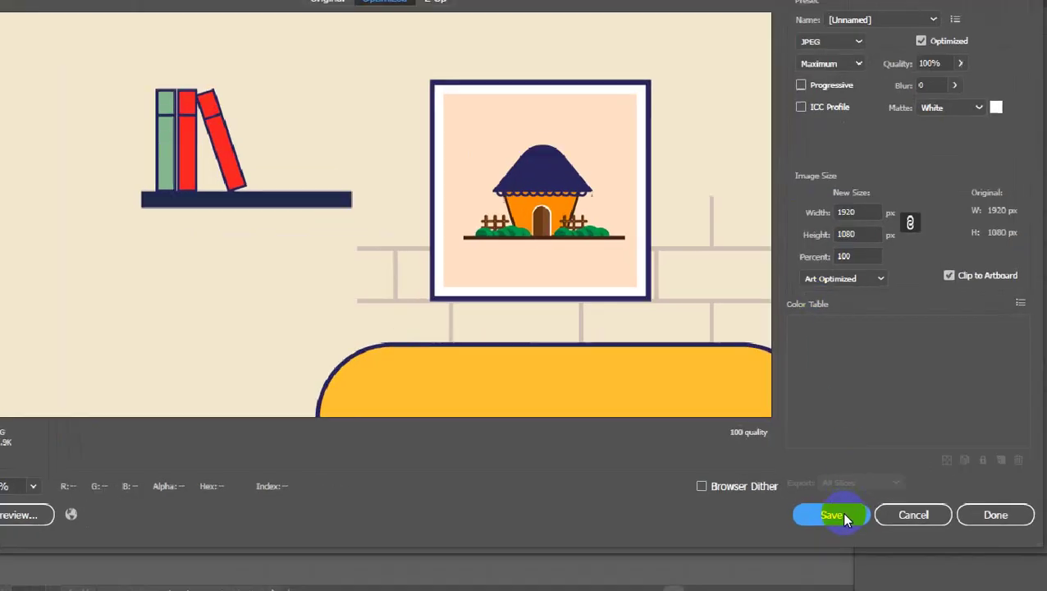
left_click(830, 514)
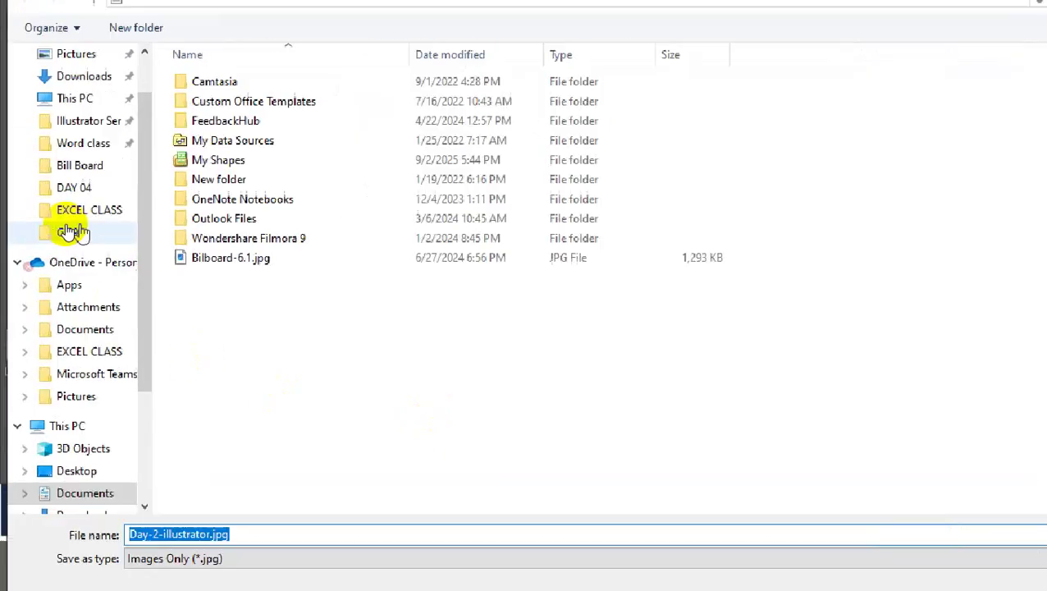
left_click(74, 232)
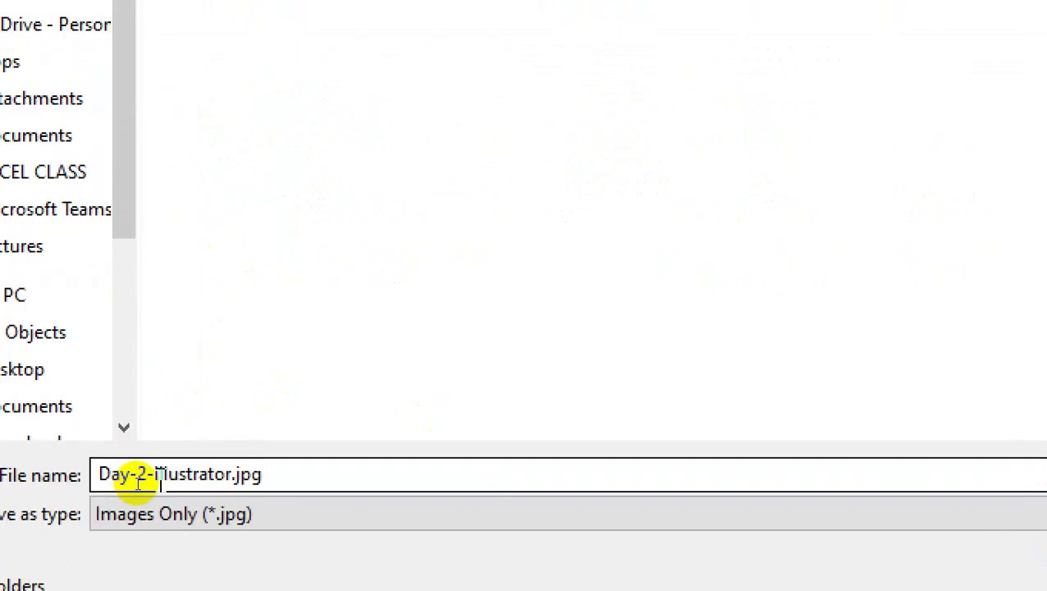
left_click(897, 535)
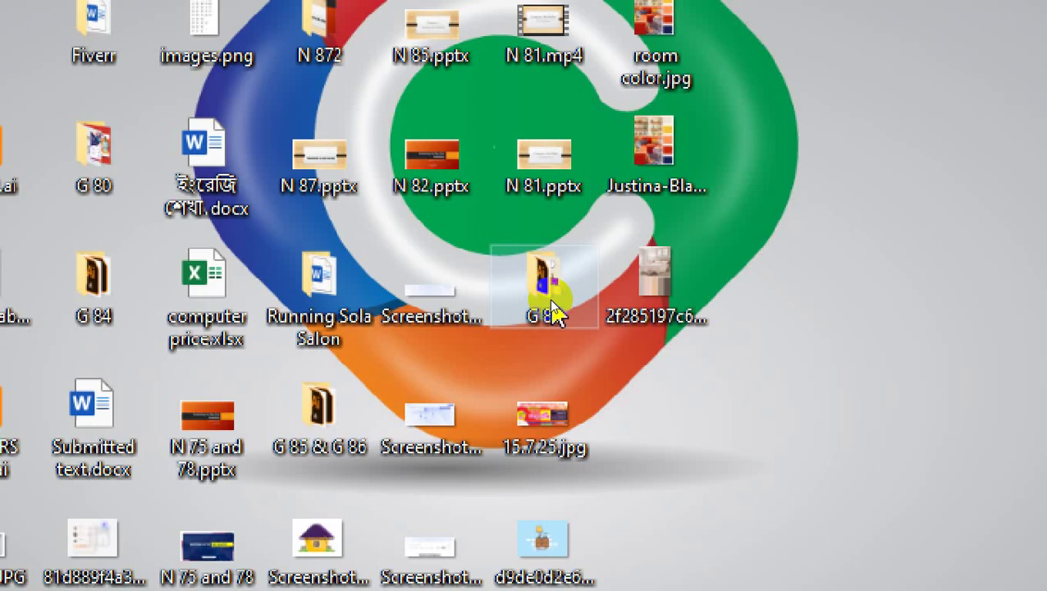
Open the G 89 folder from the desktop, show its files as large thumbnails, and view the exported Day-2-illustrator.jpg in a maximized window.
double_click(551, 308)
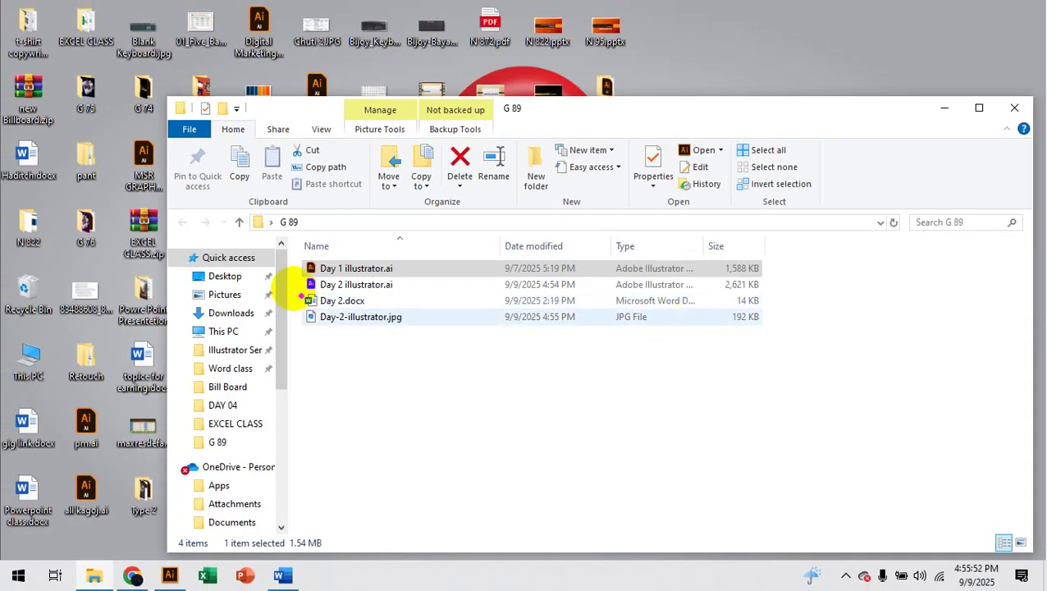
left_click(1023, 544)
left_click(979, 108)
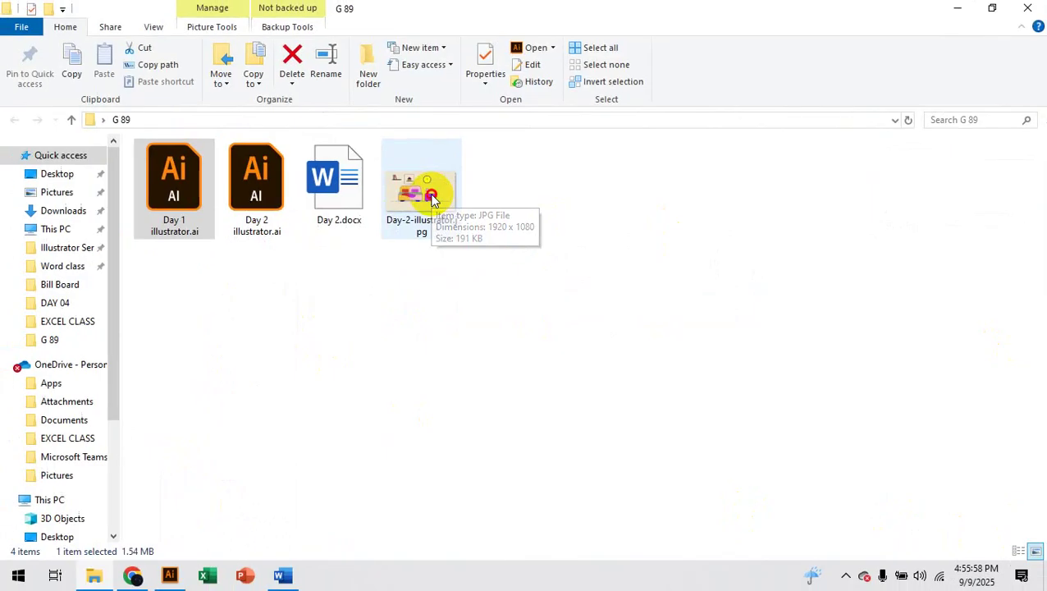
double_click(432, 199)
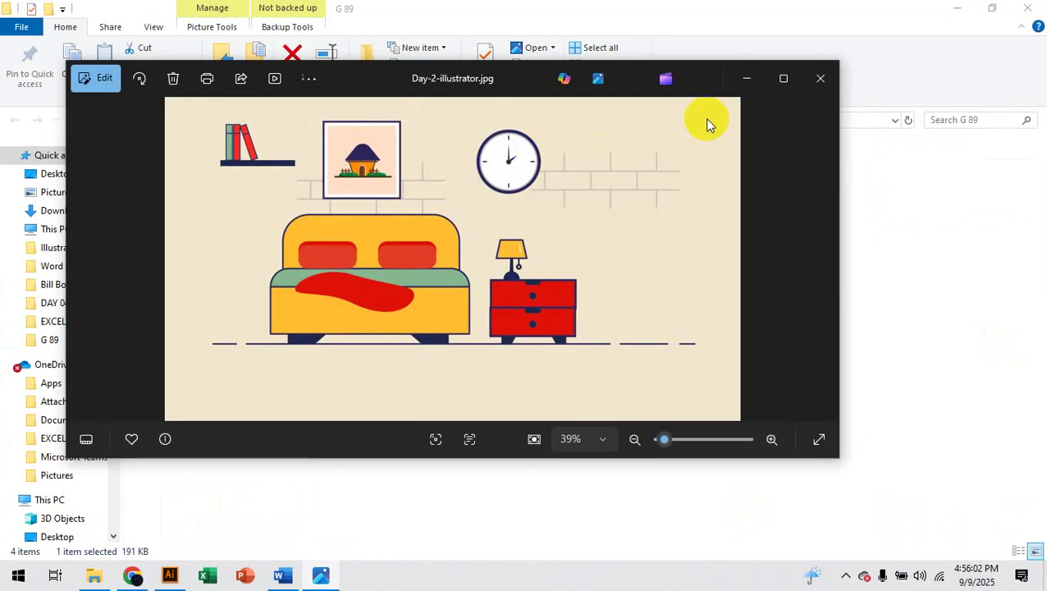
left_click(783, 78)
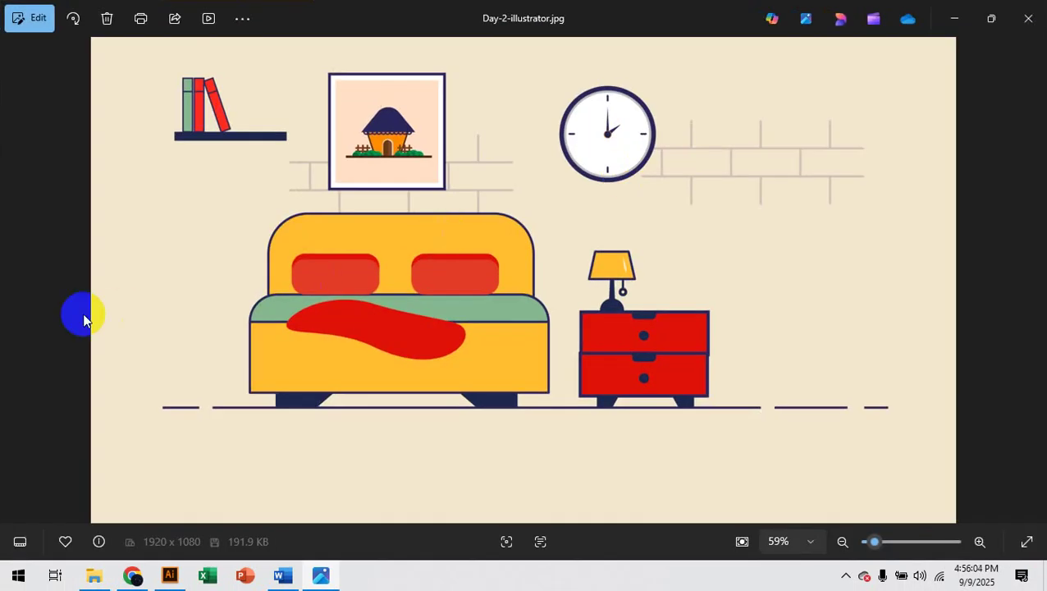